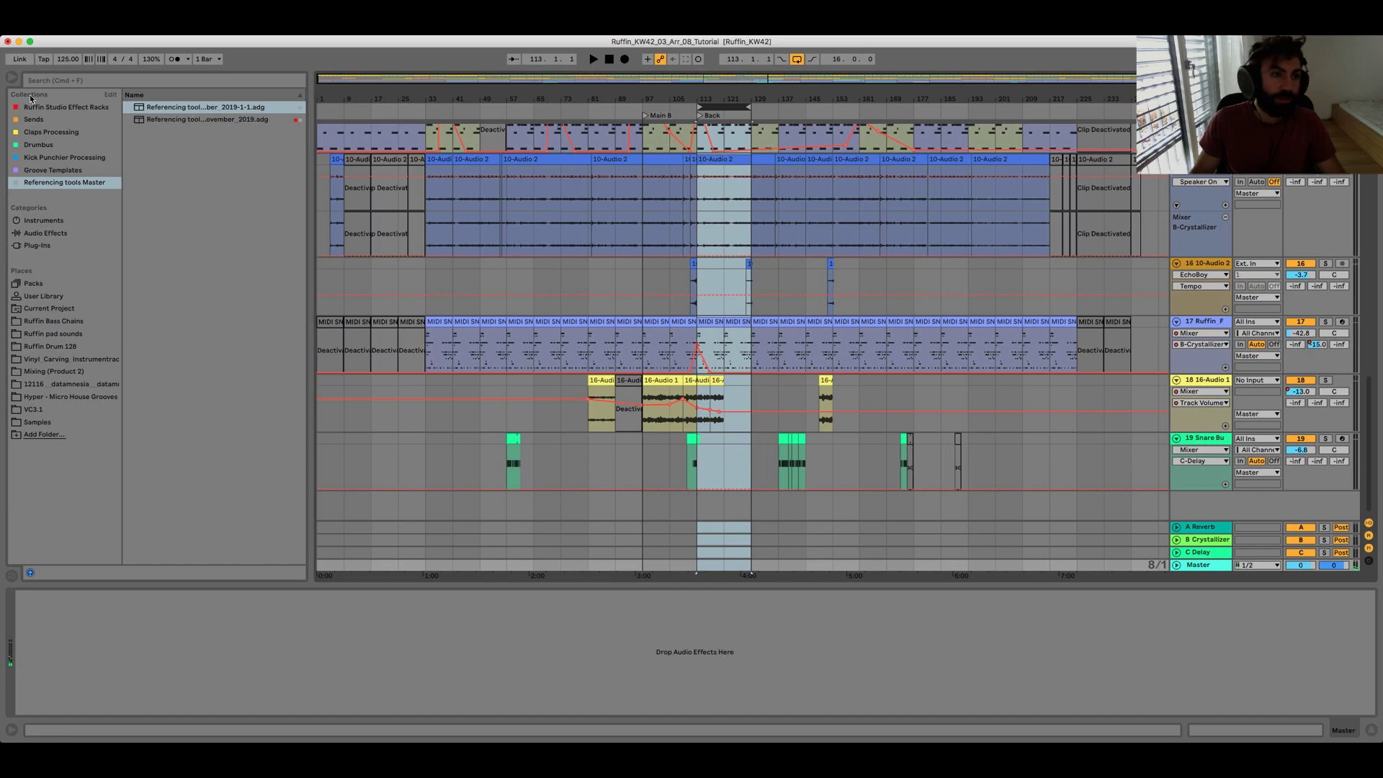
Step: Load the Referencing tools preset ending in 2019-1-1 from the Referencing tools Master collection onto the Master track
left_click(111, 95)
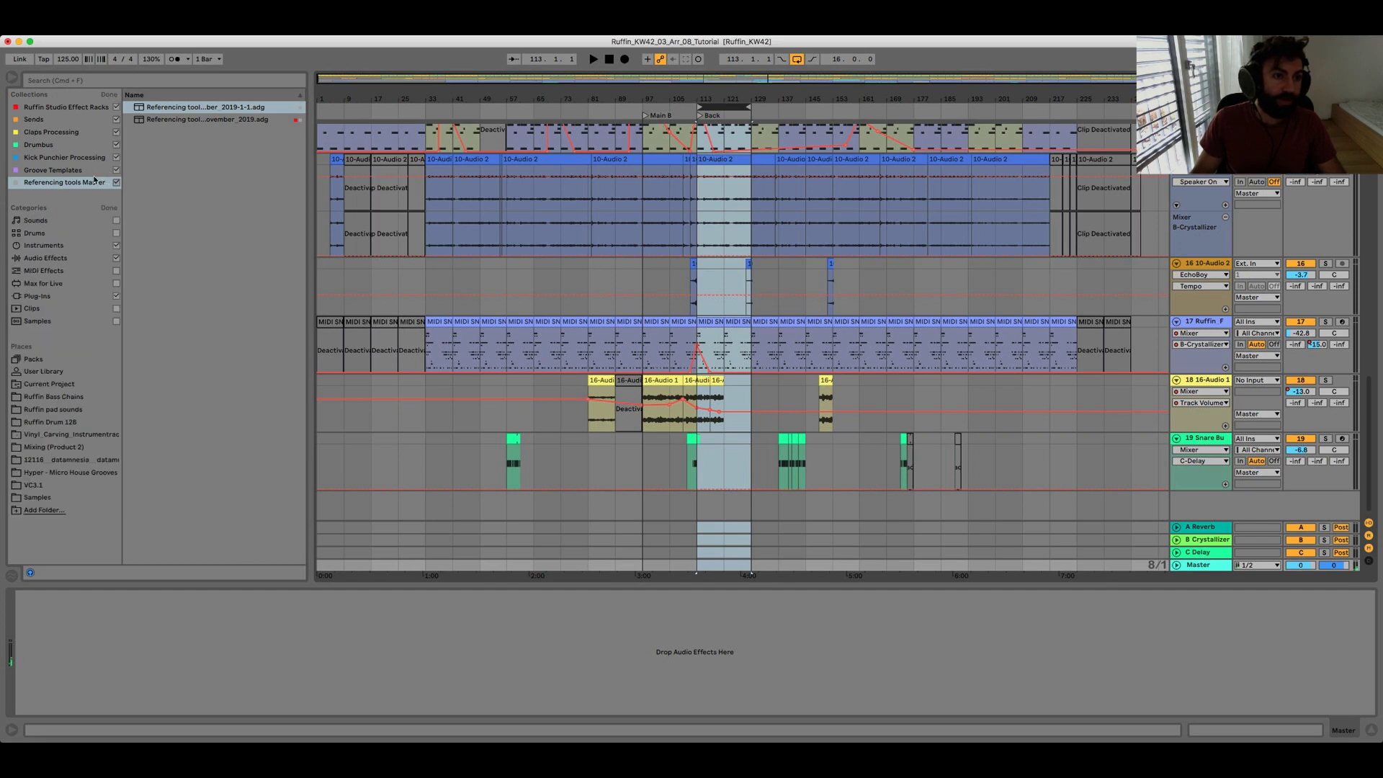
right_click(187, 121)
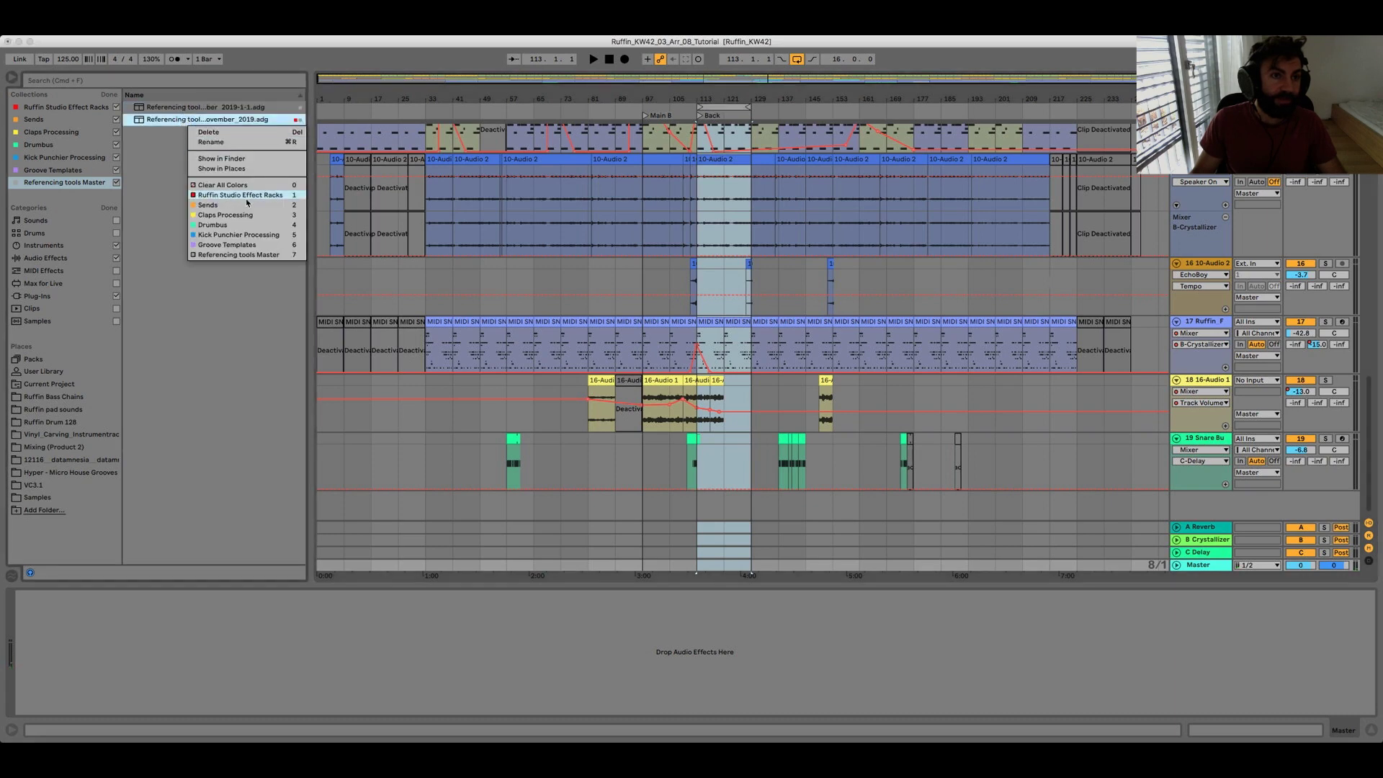
left_click(141, 165)
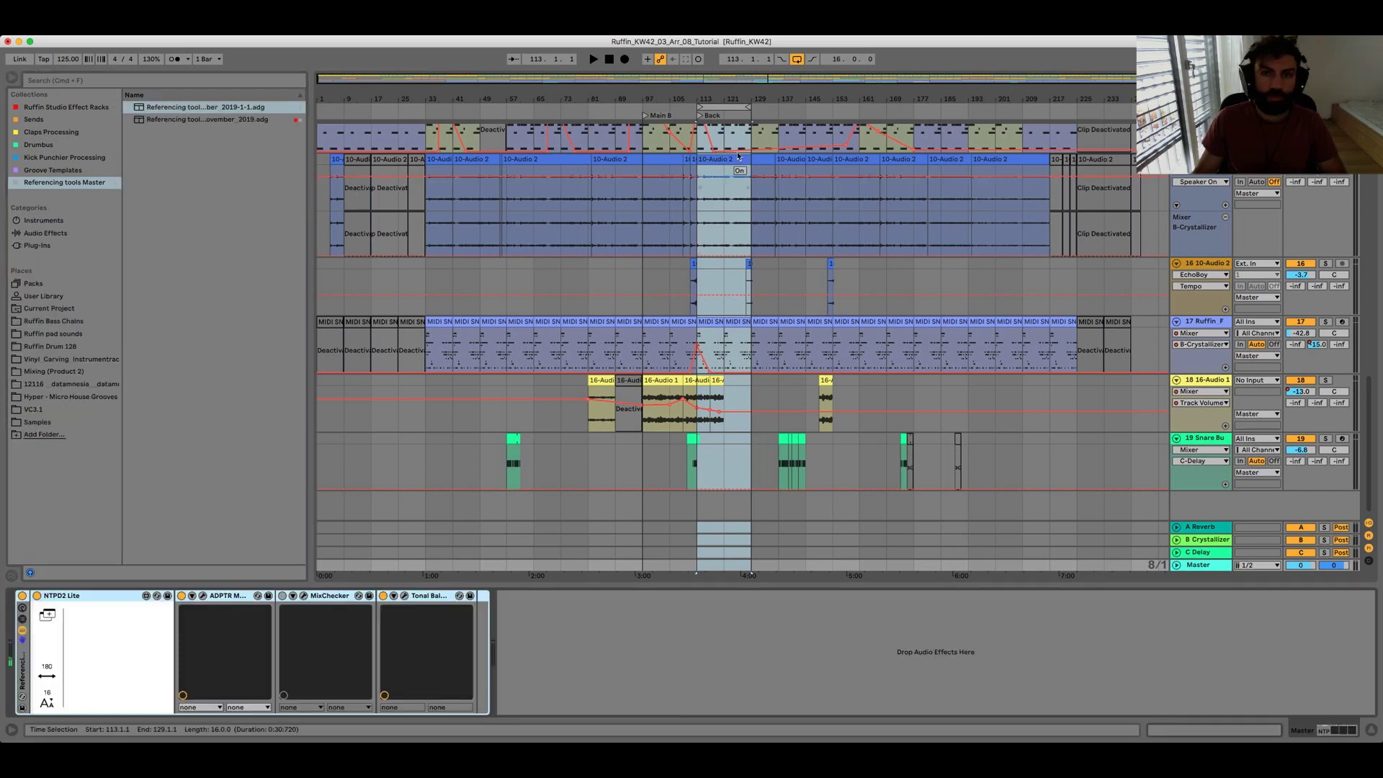
Step: Select the 16-bar loop starting at bar 113 and look through the arrangement's tracks
mouse_move(724, 108)
left_mouse_down()
mouse_move(617, 118)
mouse_move(724, 115)
left_mouse_up()
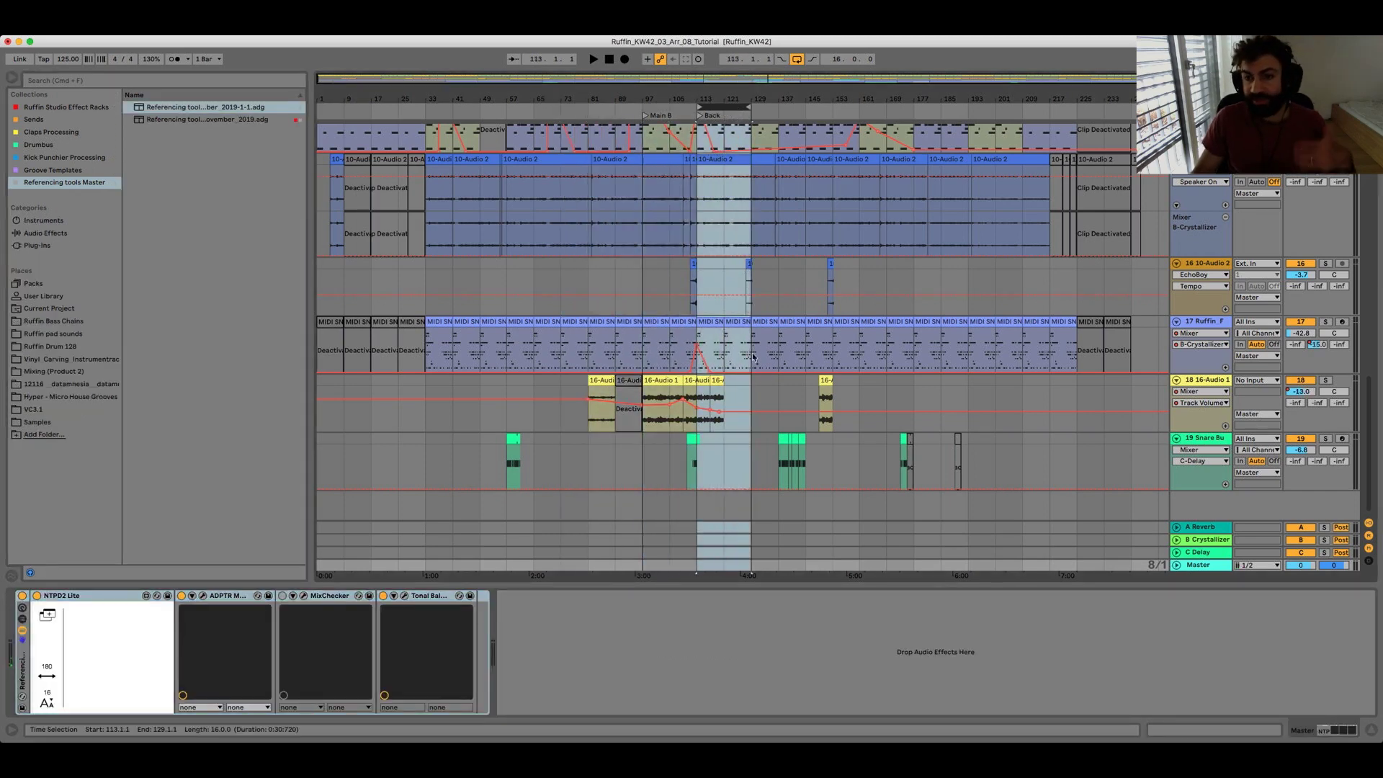
scroll(731, 360, "up", 10)
scroll(733, 380, "up", 3)
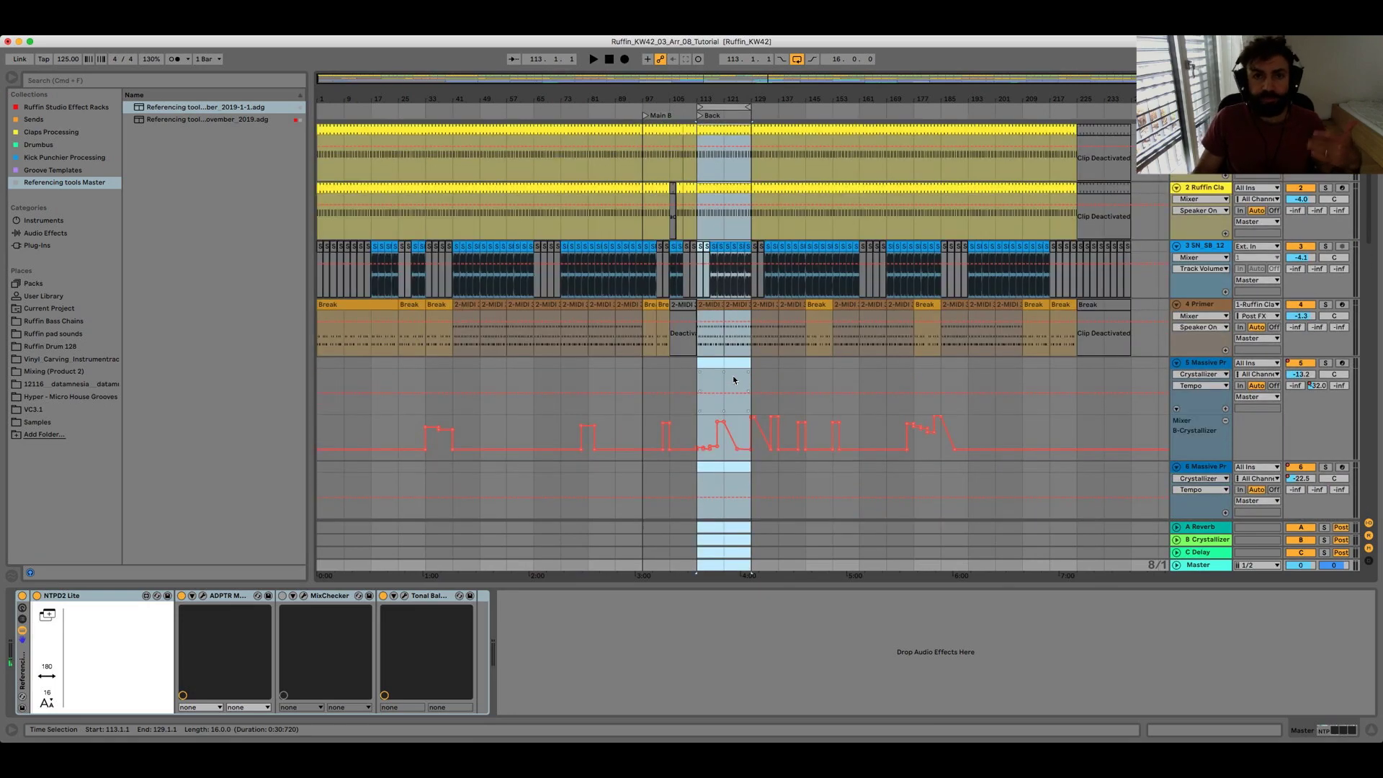
scroll(734, 379, "down", 15)
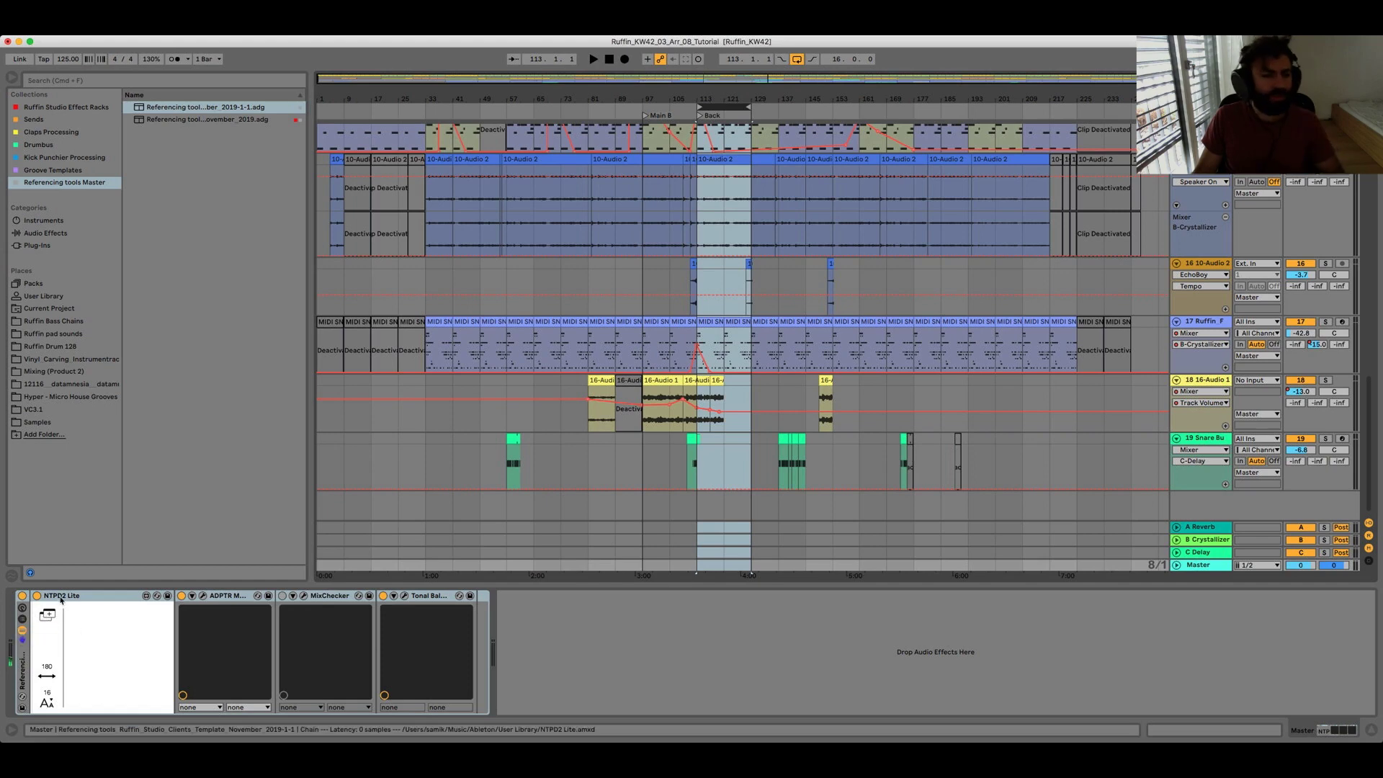
Step: Open the NTPD2 Lite floating notepad and position its window just below the arrangement's timeline
left_click(47, 618)
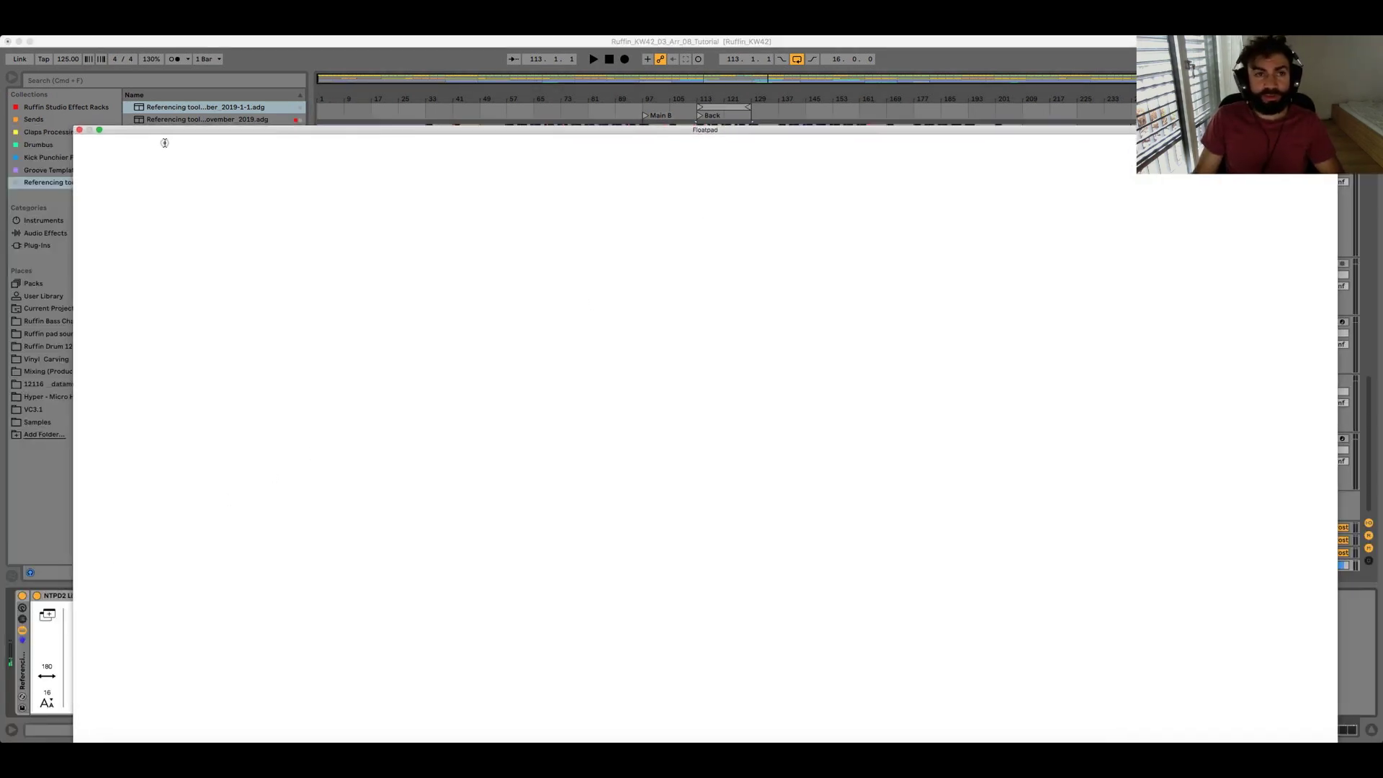
left_click_drag(168, 147, 150, 137)
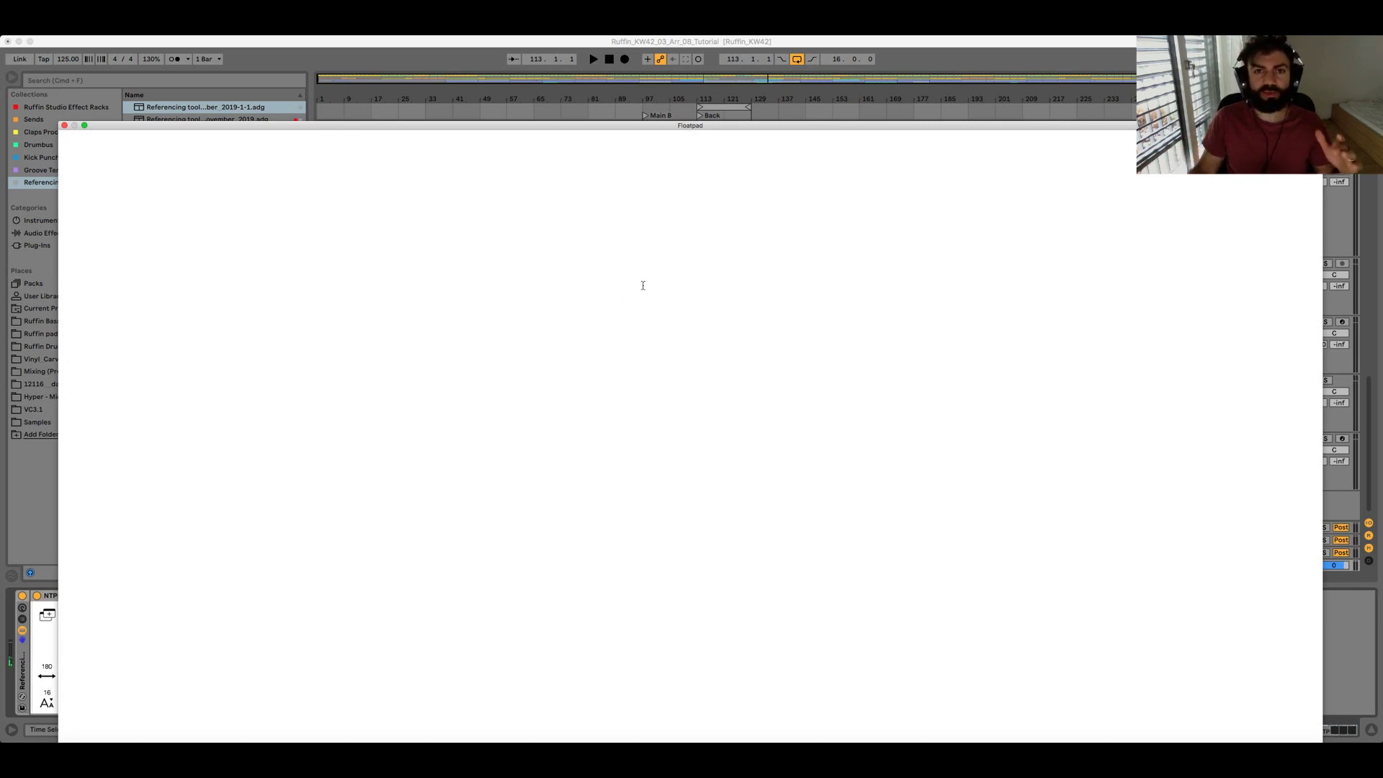
key("super+Tab")
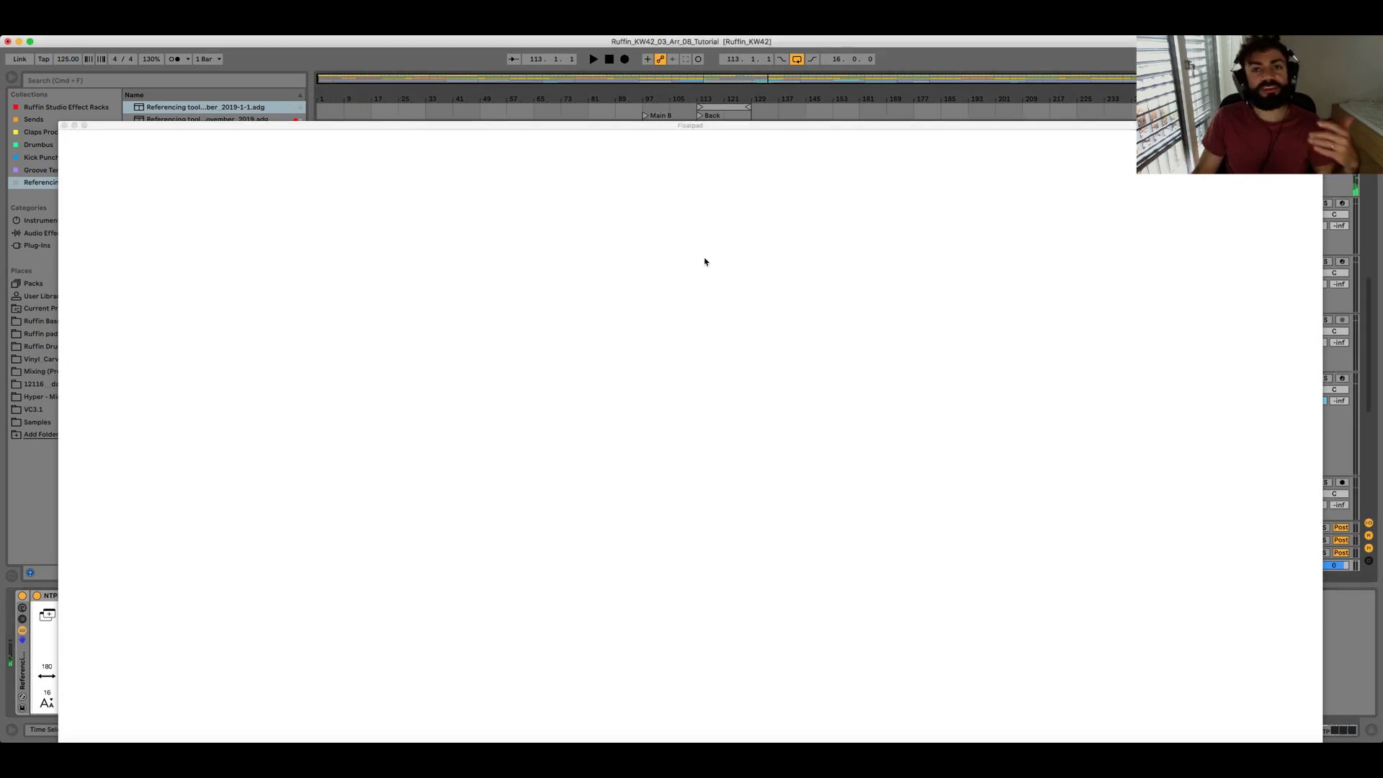
left_click(209, 185)
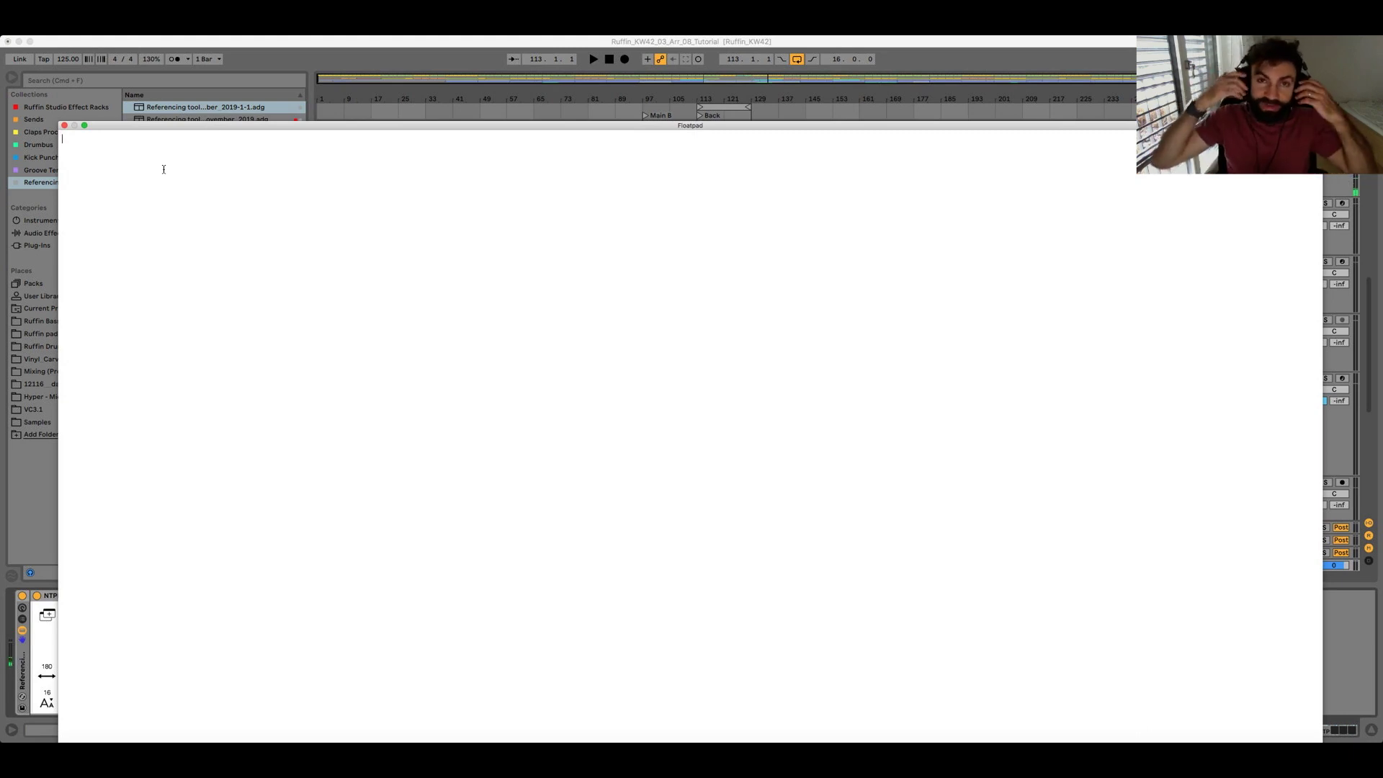
left_click(711, 107)
left_click(571, 154)
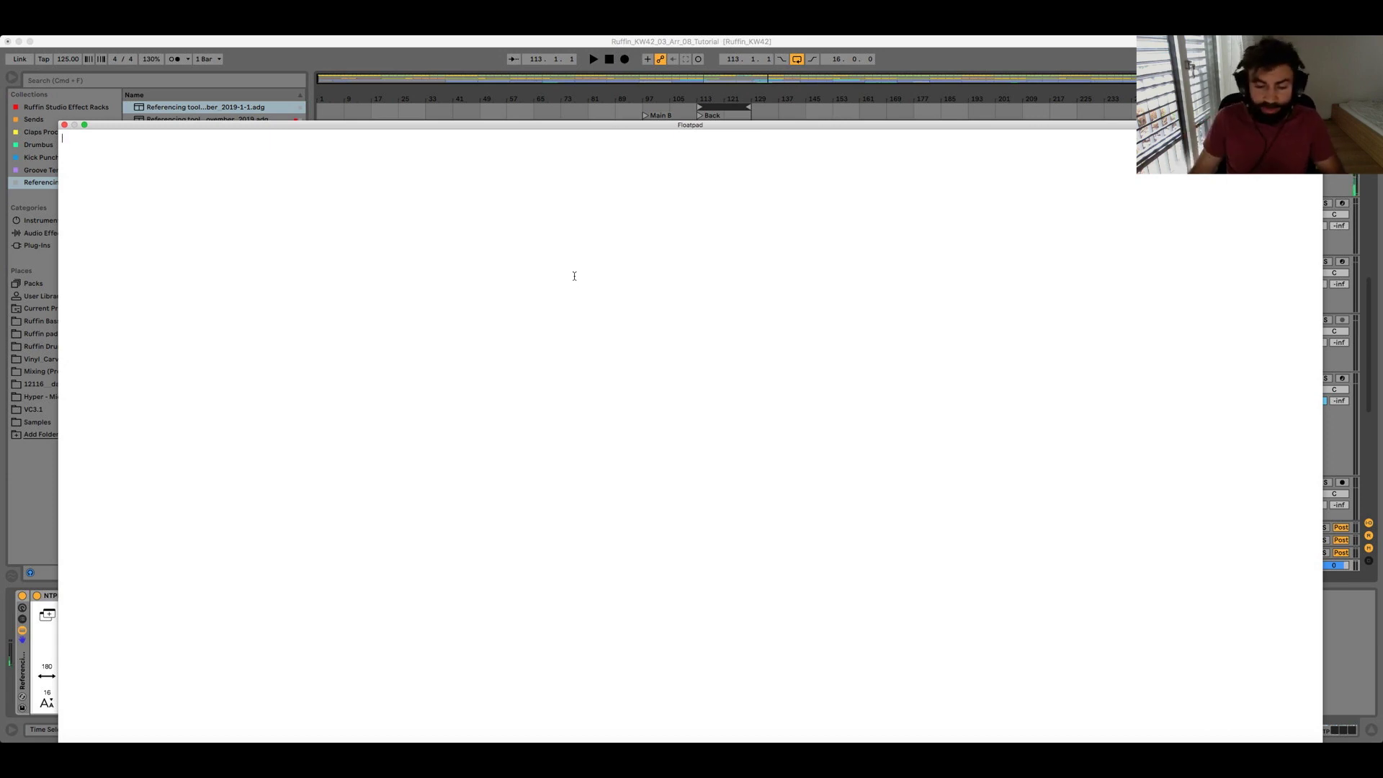
Step: Play the looped section from bar 113 with the notepad in focus
left_click(714, 106)
key("space")
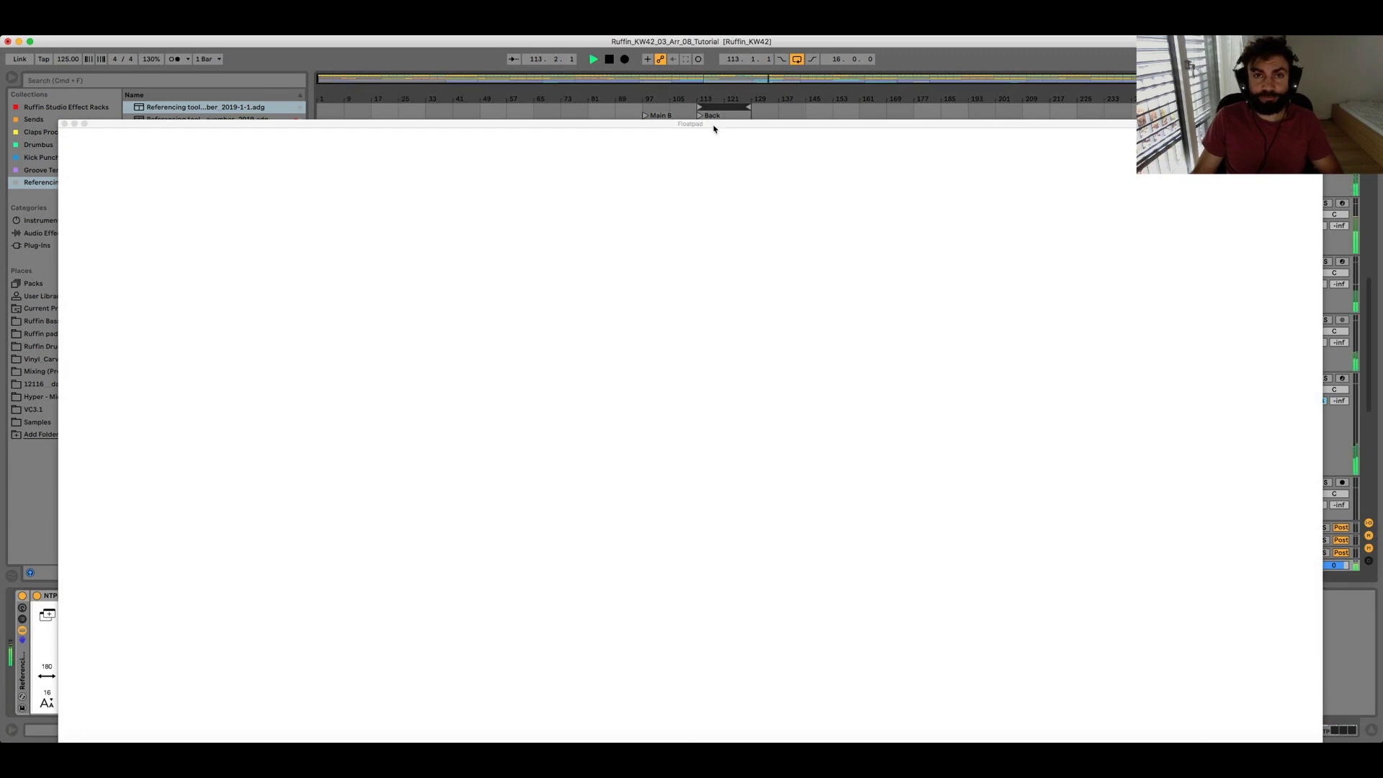
left_click(705, 124)
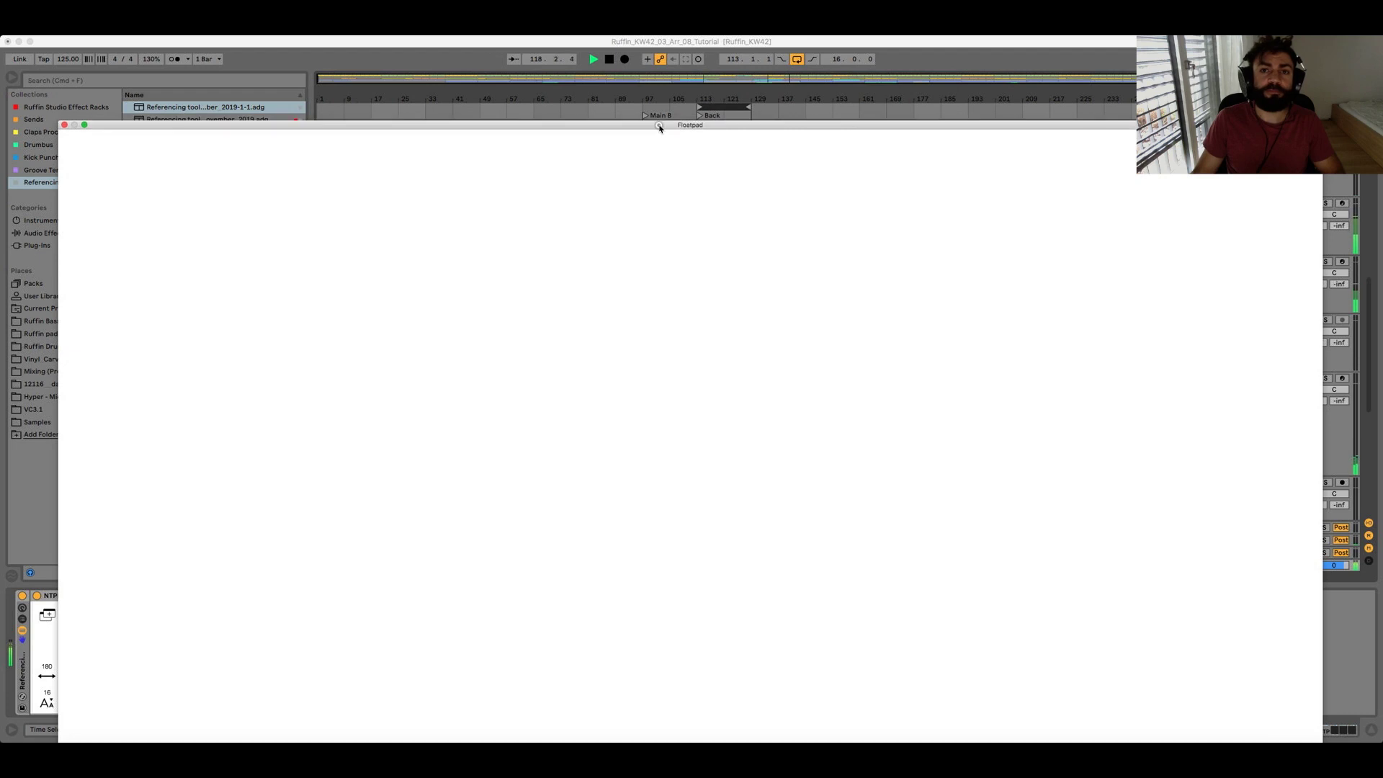
Step: Write "KICK & BASSLINE LEVELS" as the first line of the mixing notes
left_click(290, 165)
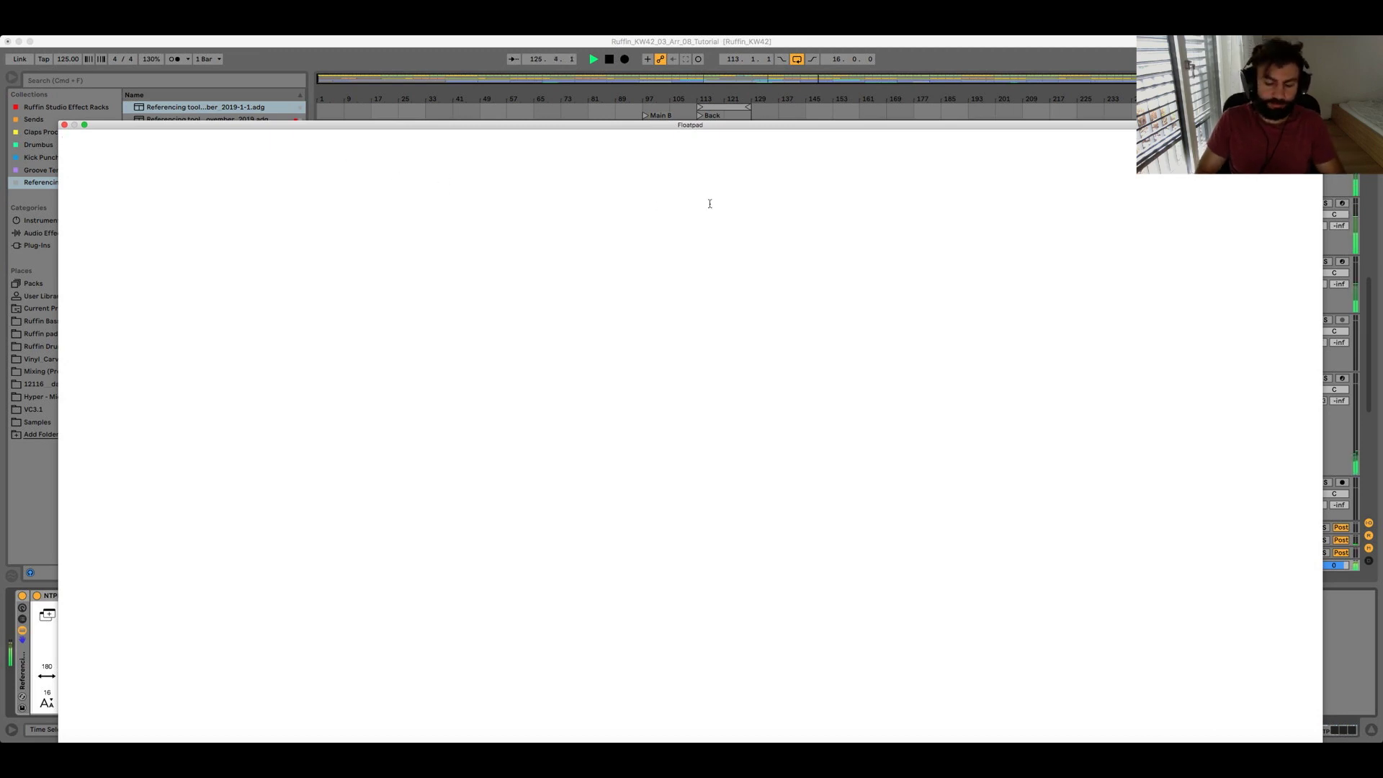
type("KICK")
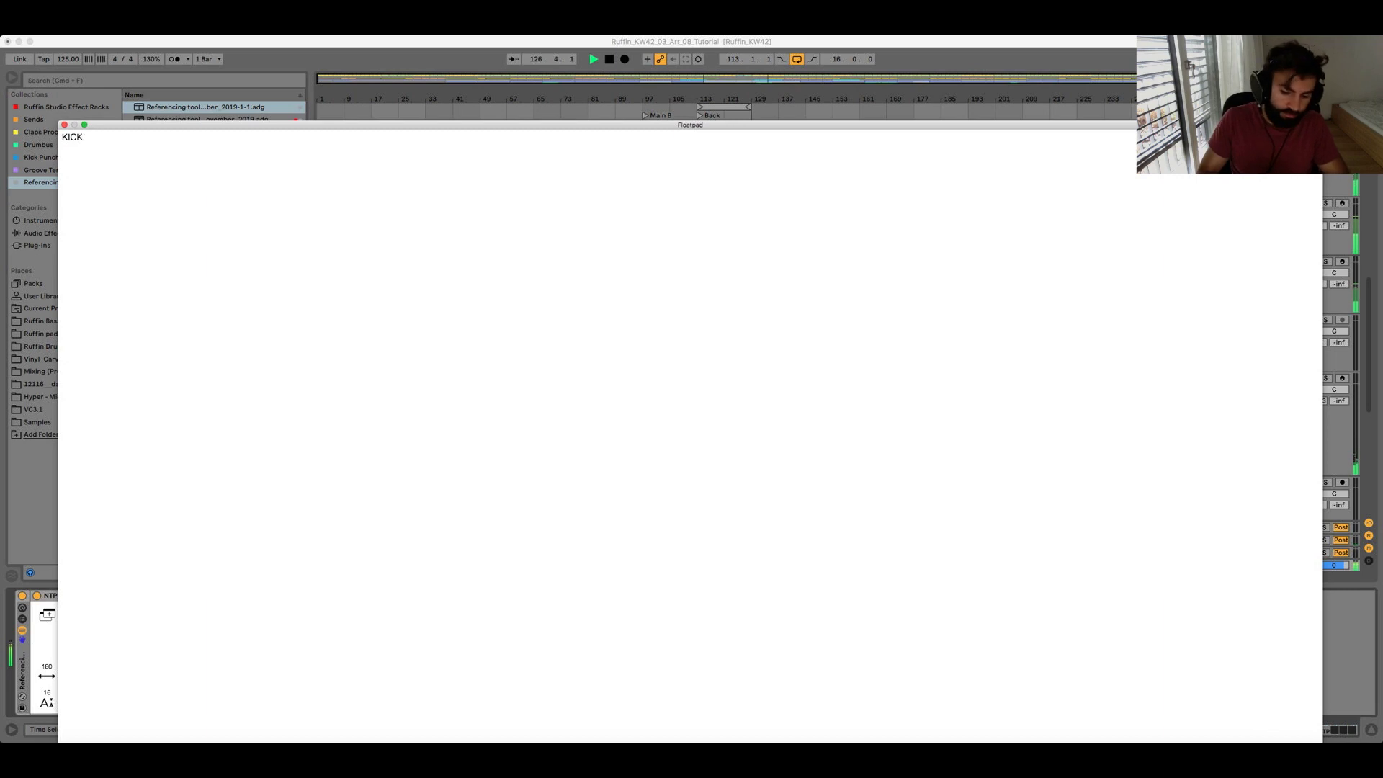
type(" & BASSLINE")
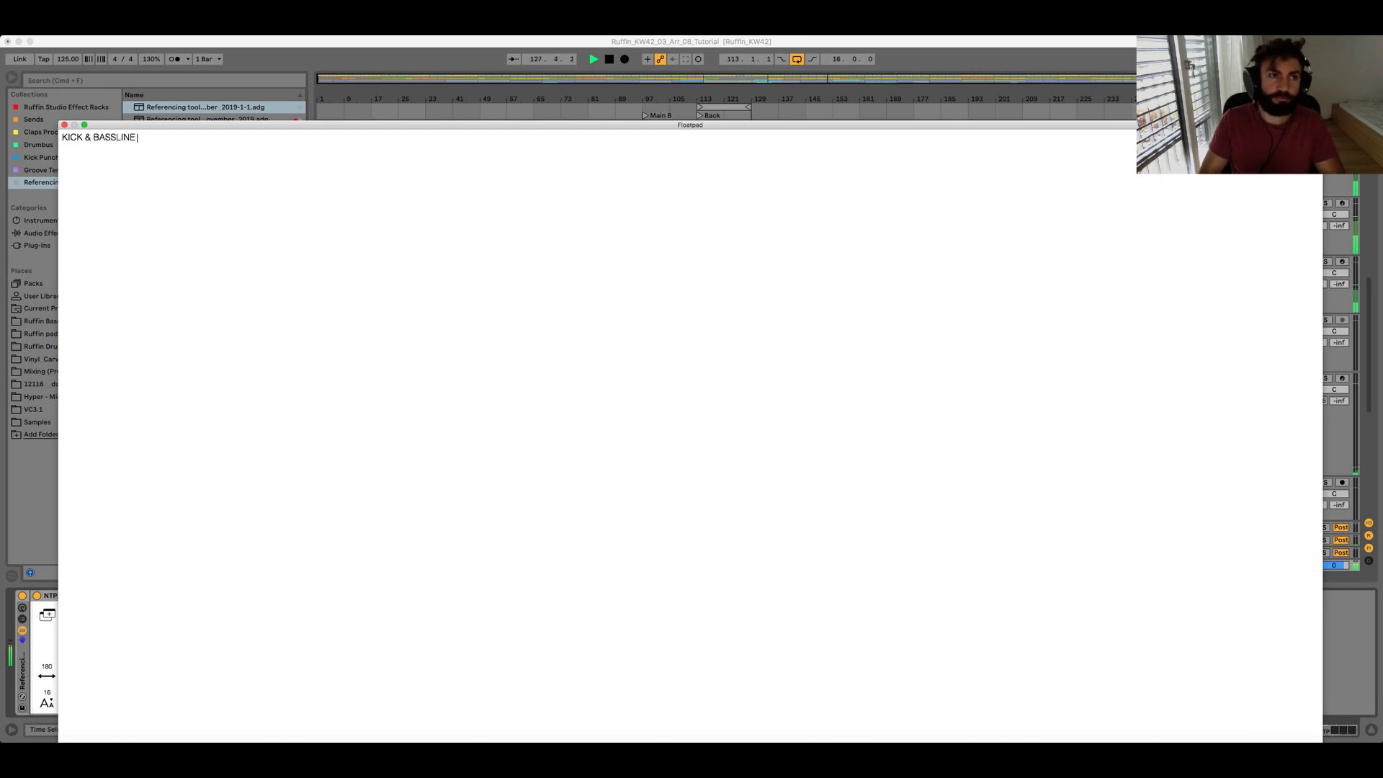
type(" LEVELS")
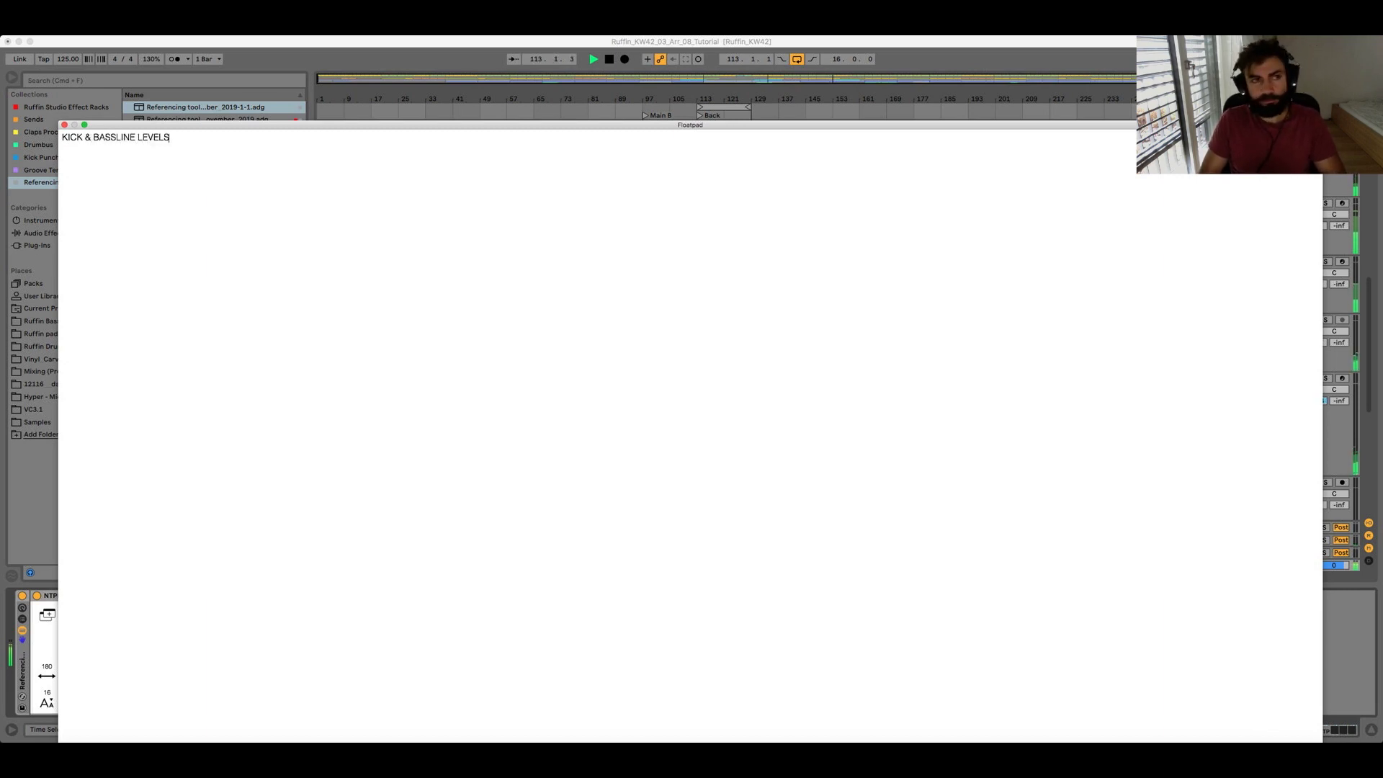
key("Return")
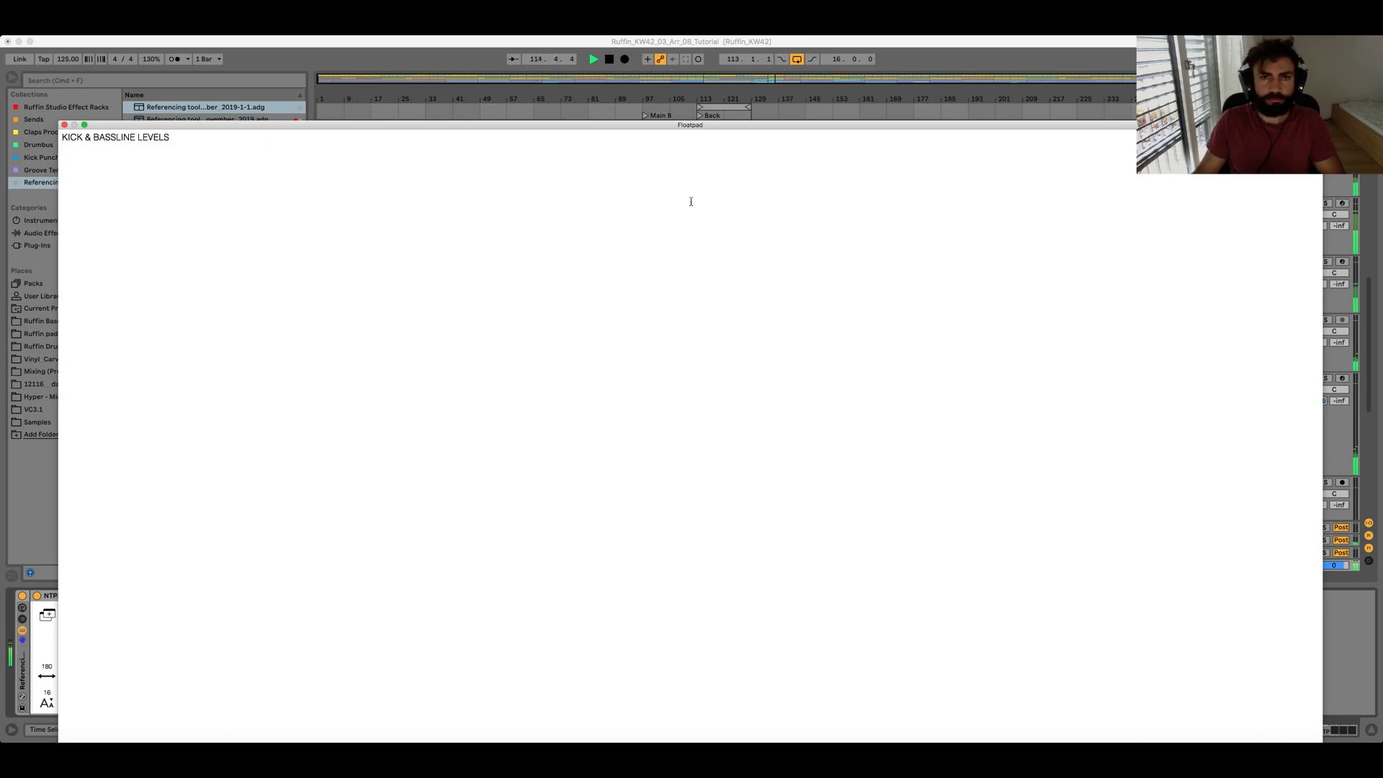
Step: Move playback to about bar 75 and add the note "WIDTH FOR SYNTH PAD FLOATING L/R" on a new line
left_click(576, 113)
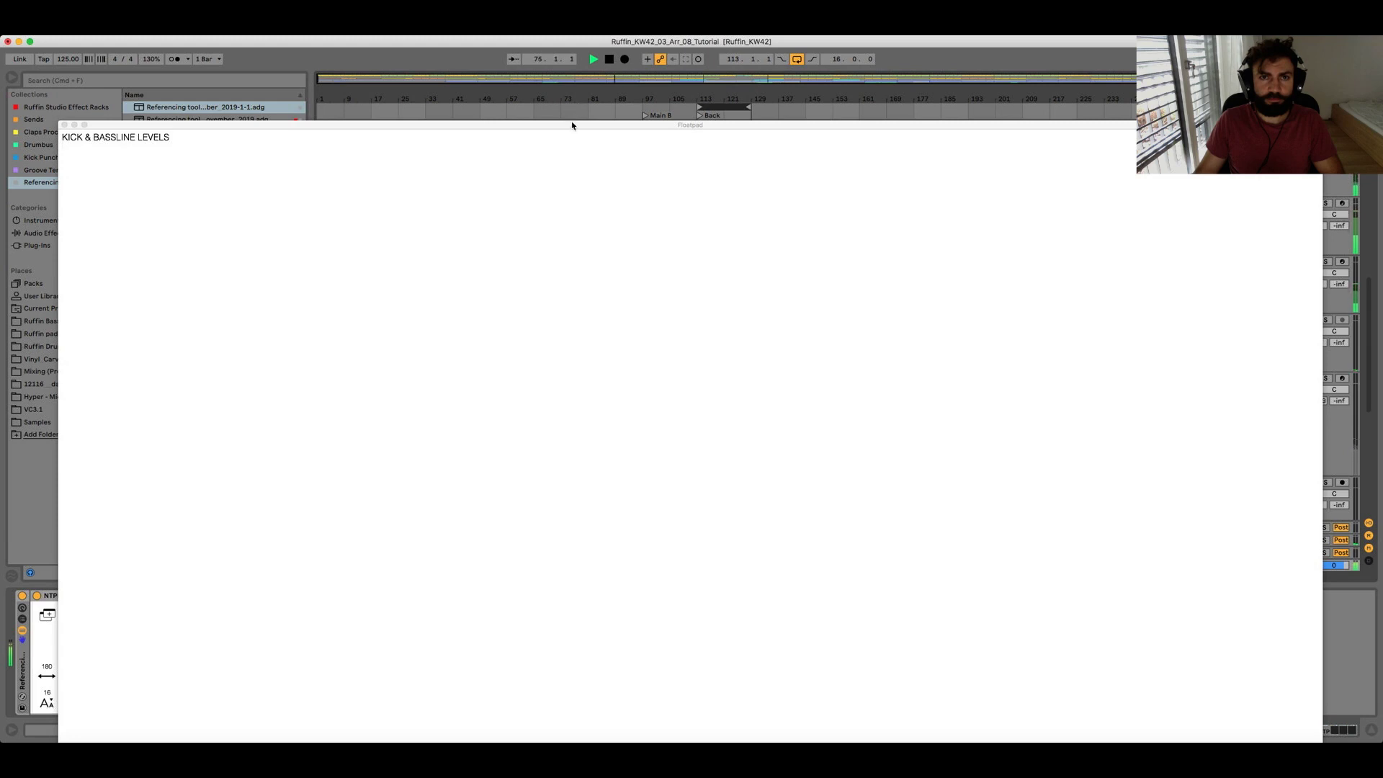
left_click(572, 125)
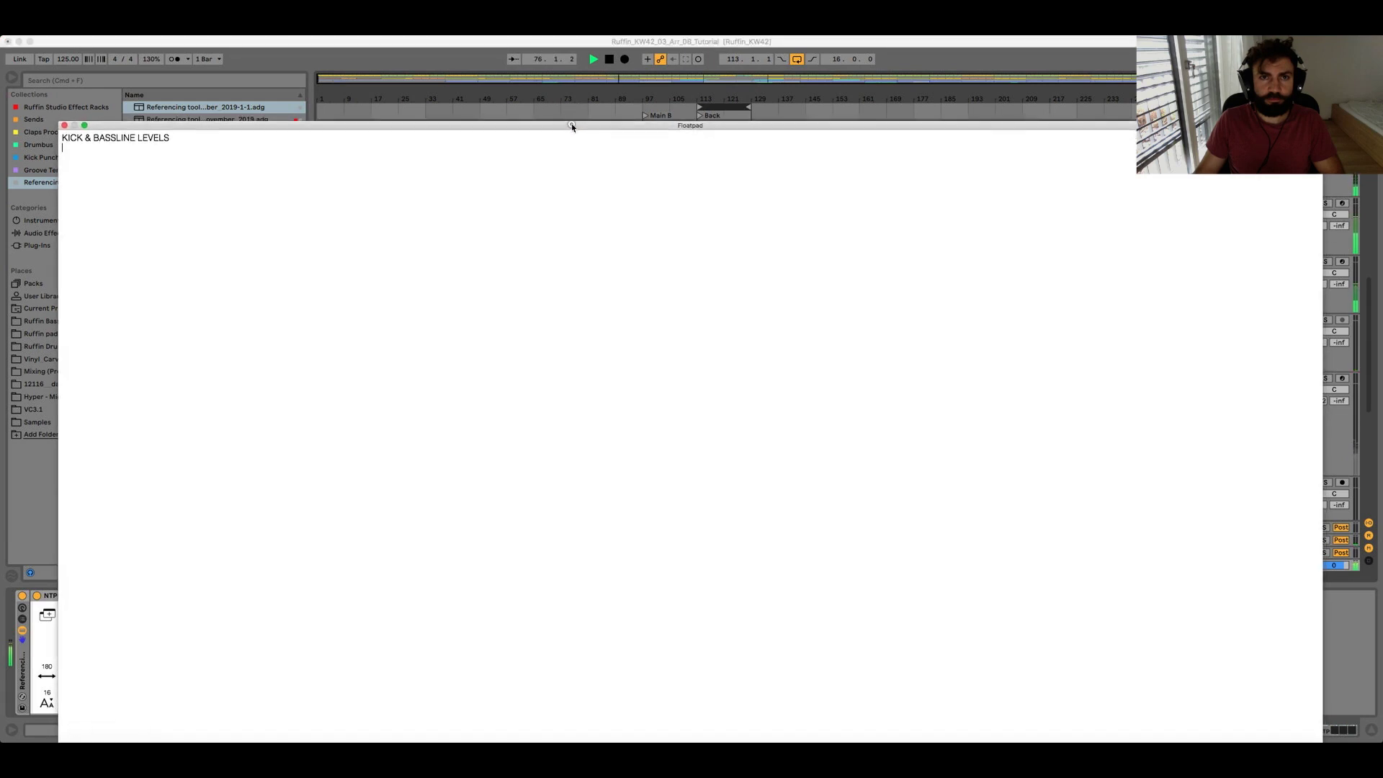
left_click(236, 140)
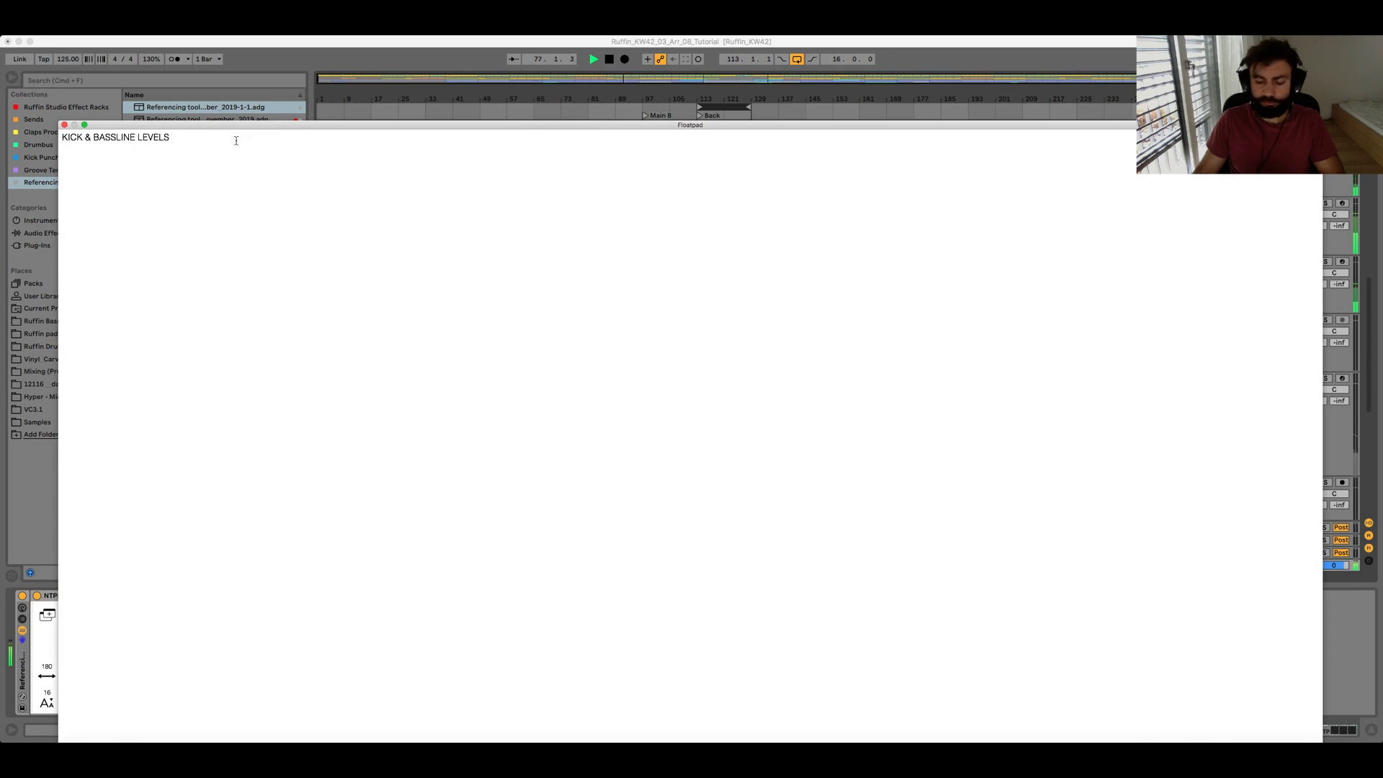
key("Return")
type("WIDTH")
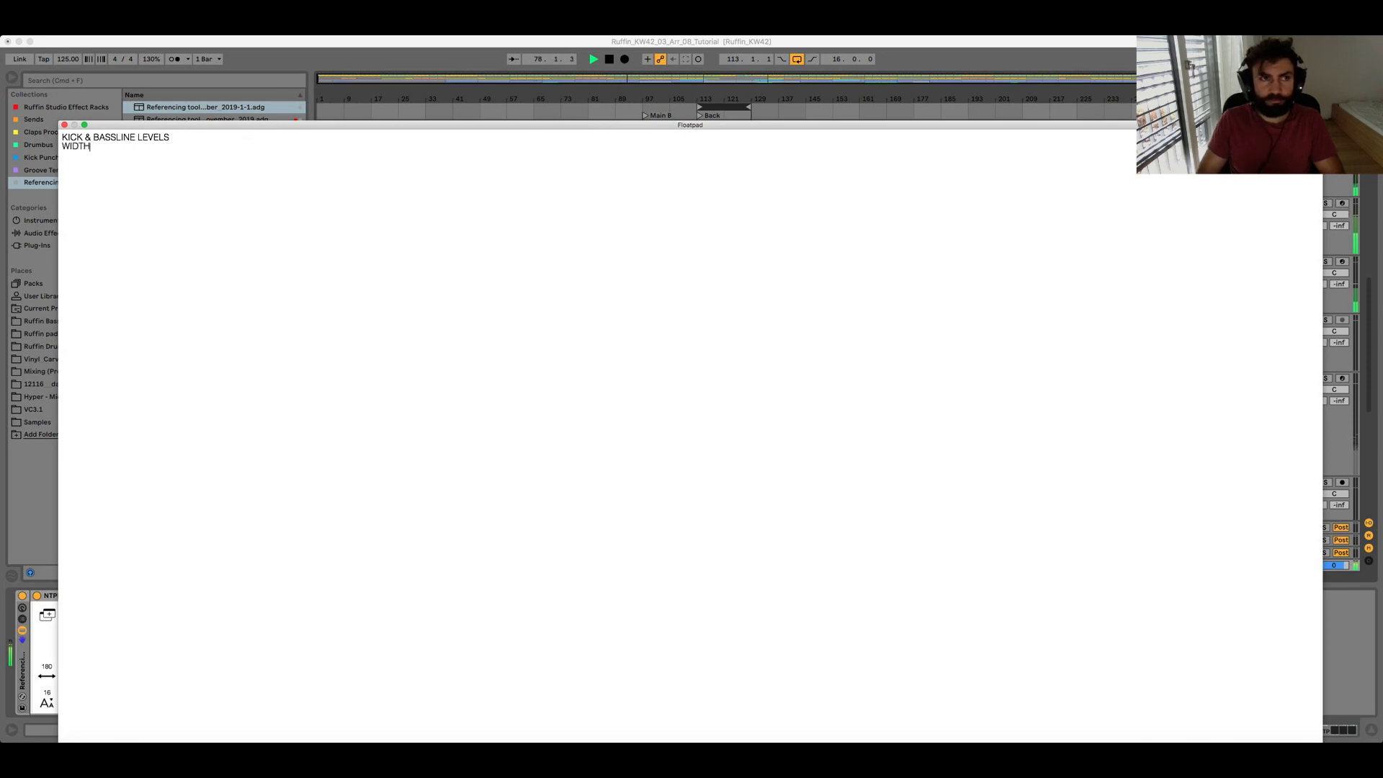
type(" FOR SYNTH PAD FLOATING L/R")
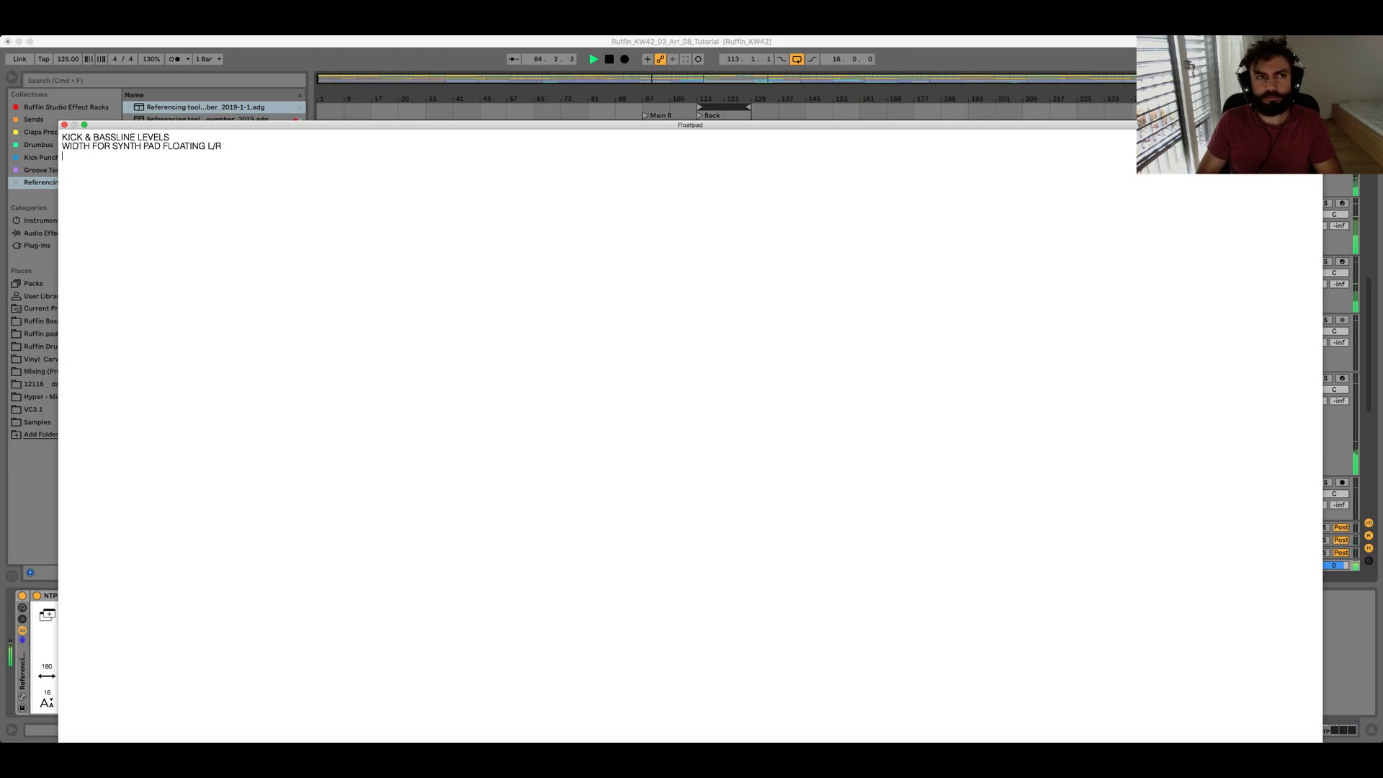
Step: Add the notes "OVERALL WIDTH INCREASE" and "DELAY TO SYNTH" on separate lines
key("Return")
type("OVERALL")
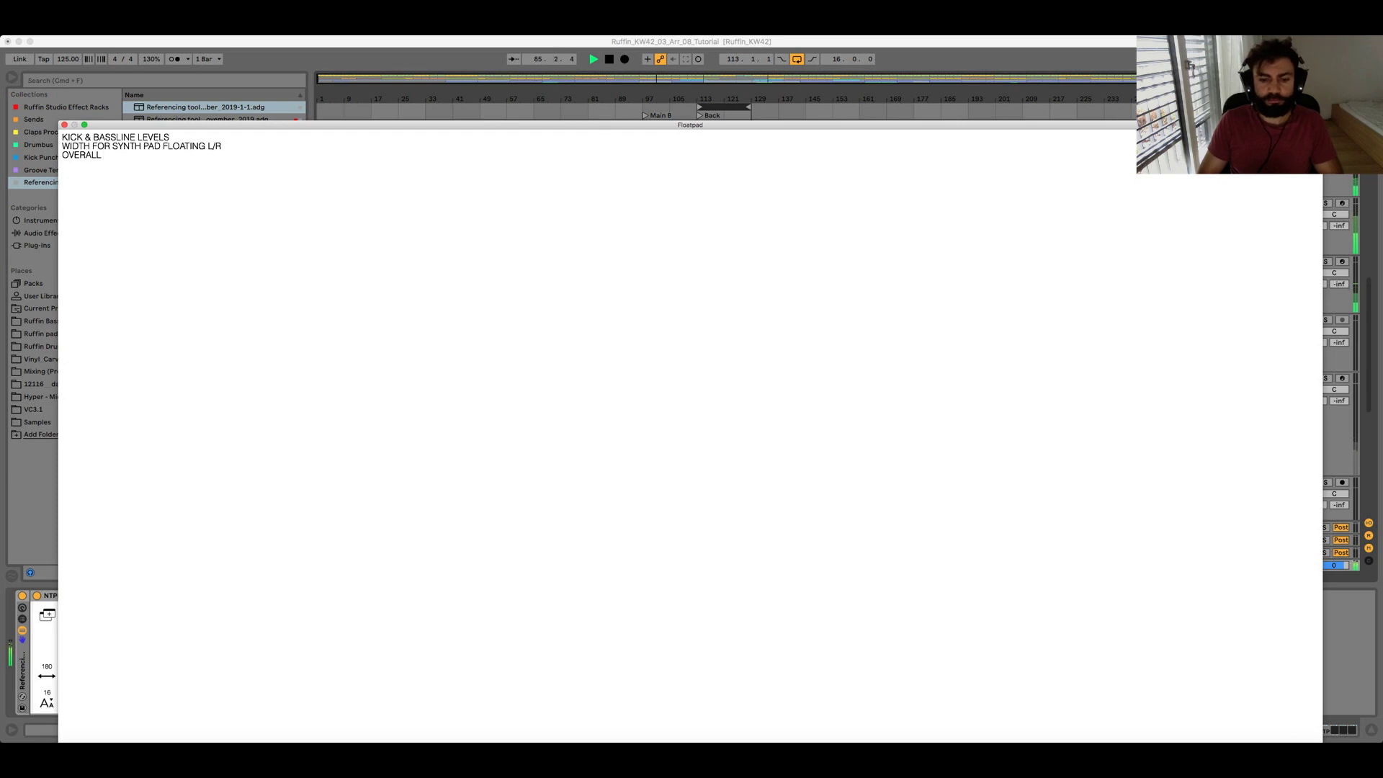
type(" WIDTH INCREASE ")
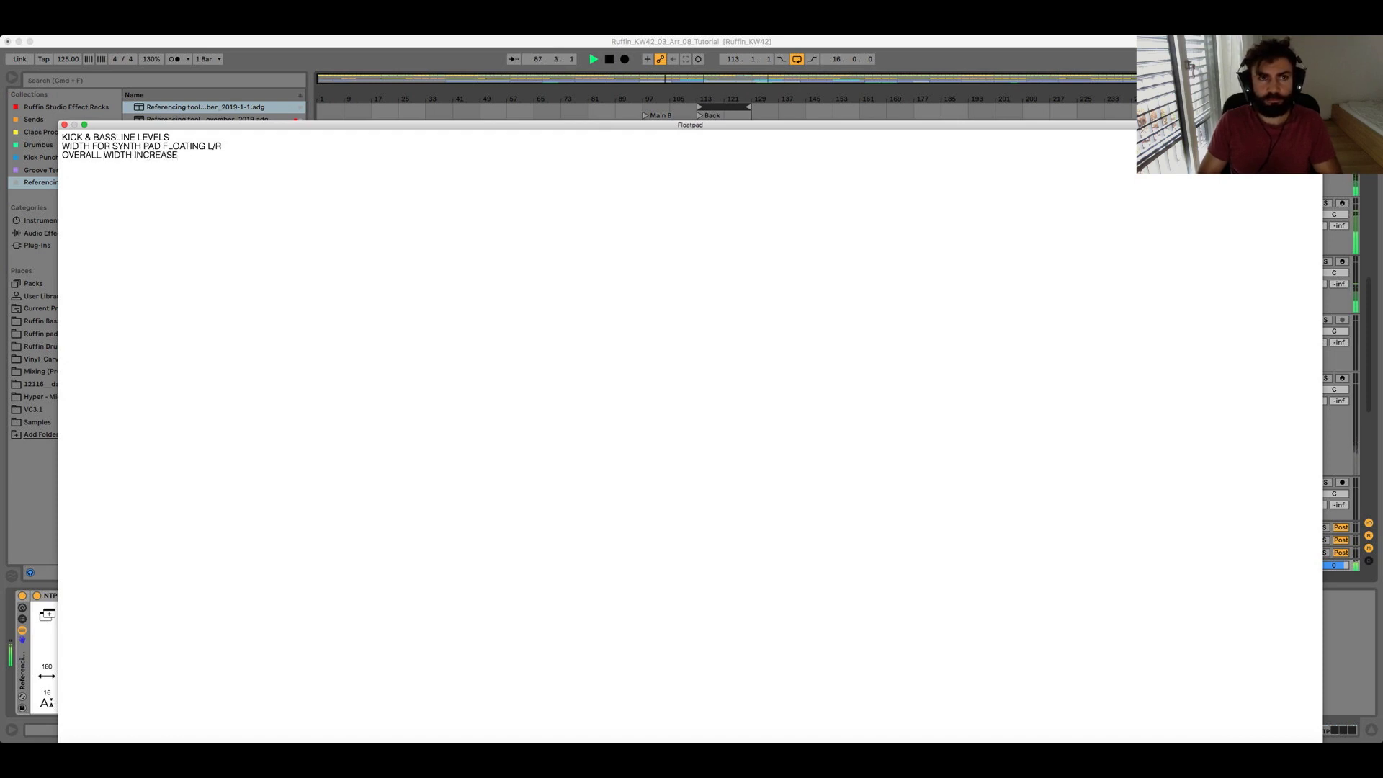
type("DELAY TO SYNTH")
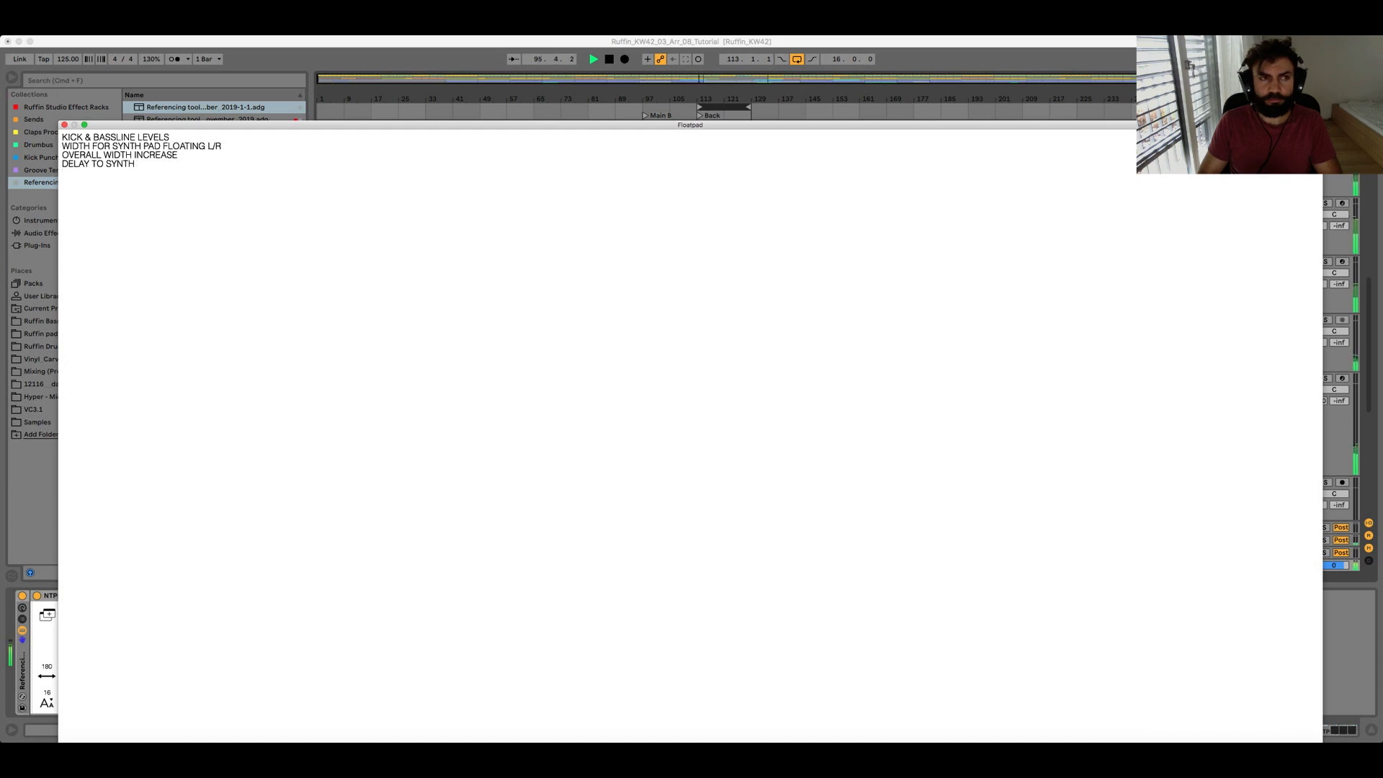
Step: Add the note "CLAP NEEDS MORE PUNCH OVERLAPPING WITH BASSLINE/ SYNTHS" on its own line
type("CLAP NEEDS MORE PUNCH")
key("Return")
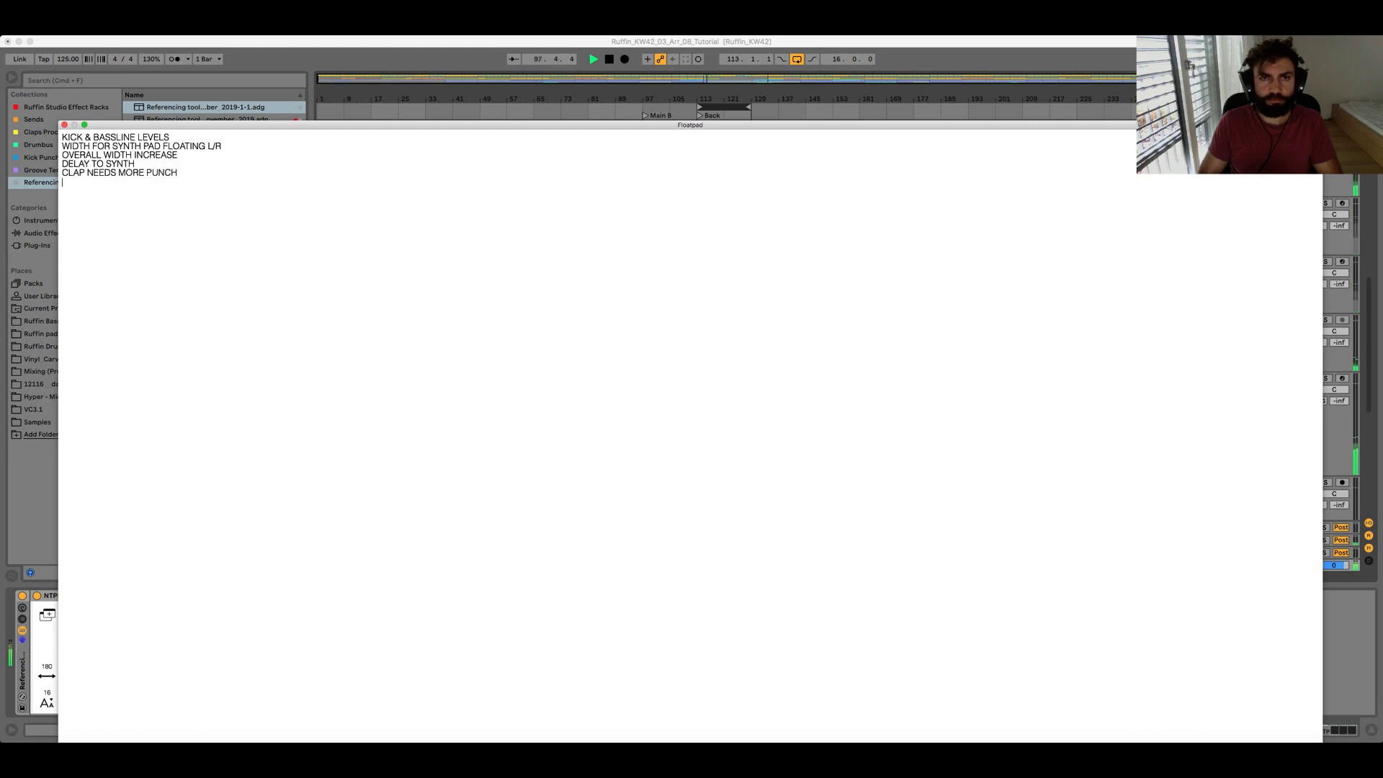
type("OVERLAPPING WITH BASSLINE?")
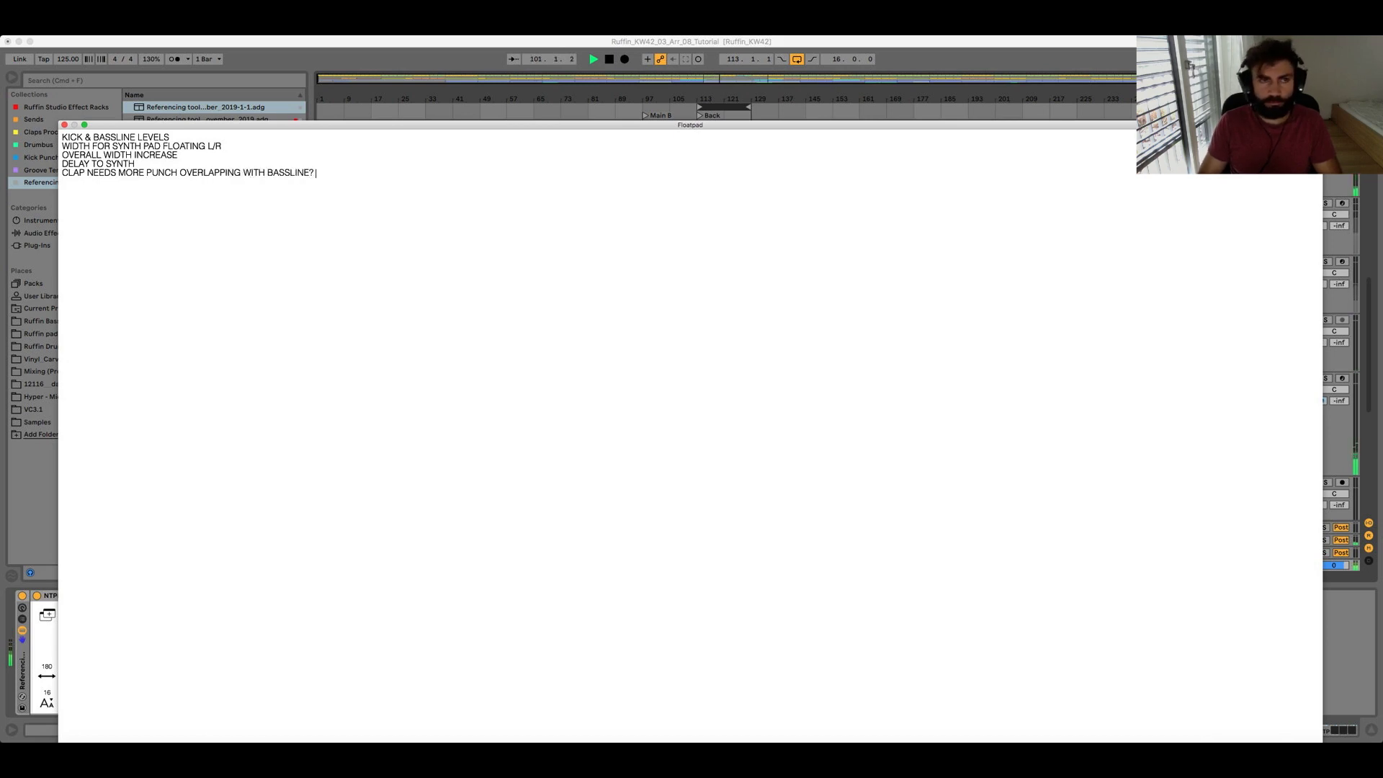
key("BackSpace")
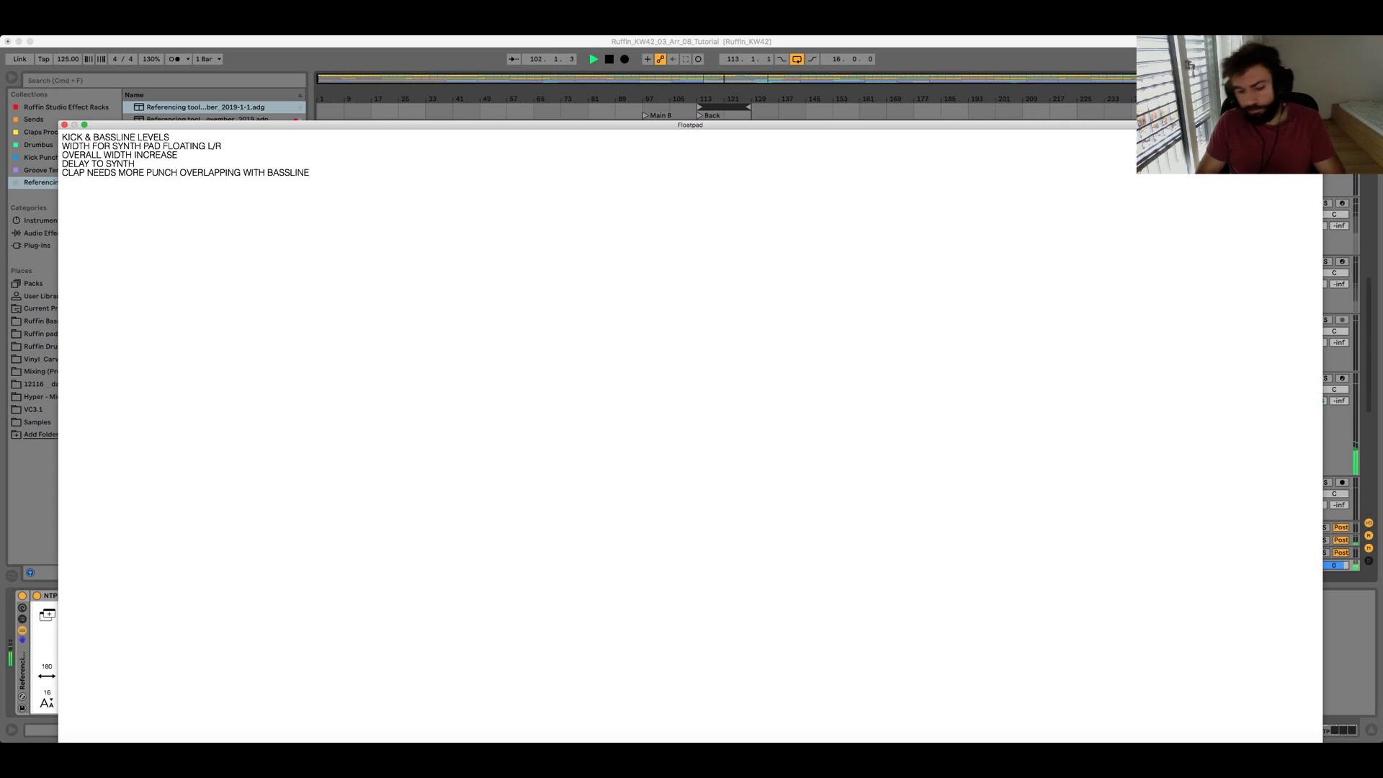
type("/ SYNTH")
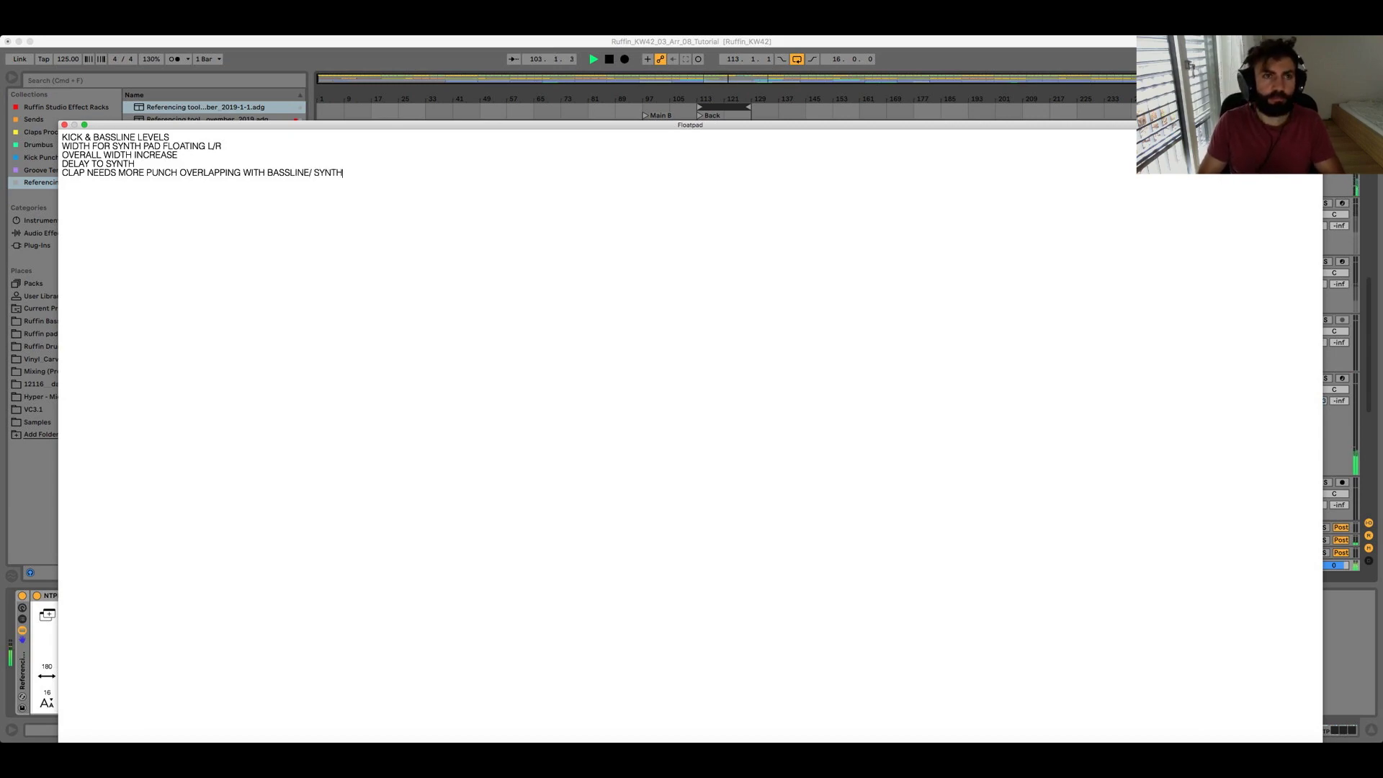
type("LINE?")
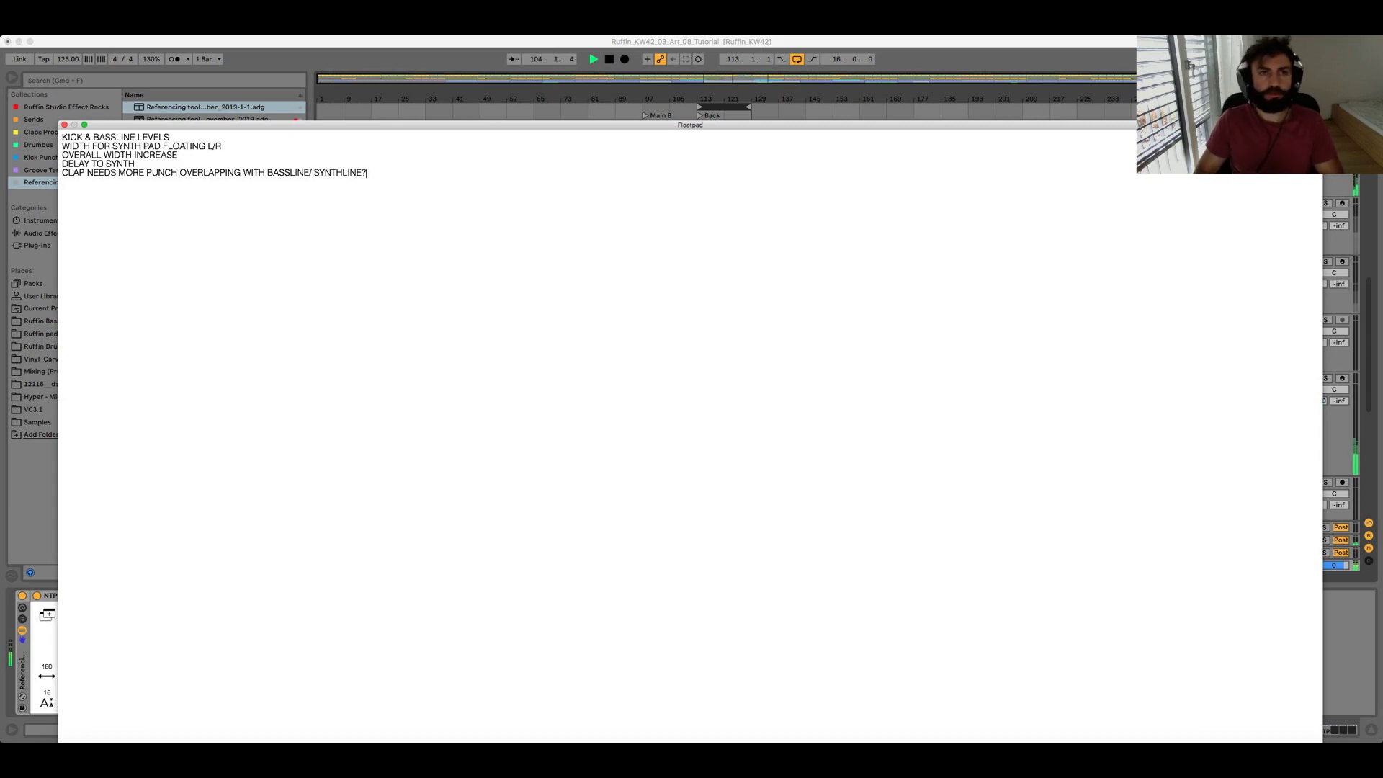
key("BackSpace")
key("BackSpace")
key("BackSpace")
key("BackSpace")
key("BackSpace")
type("S")
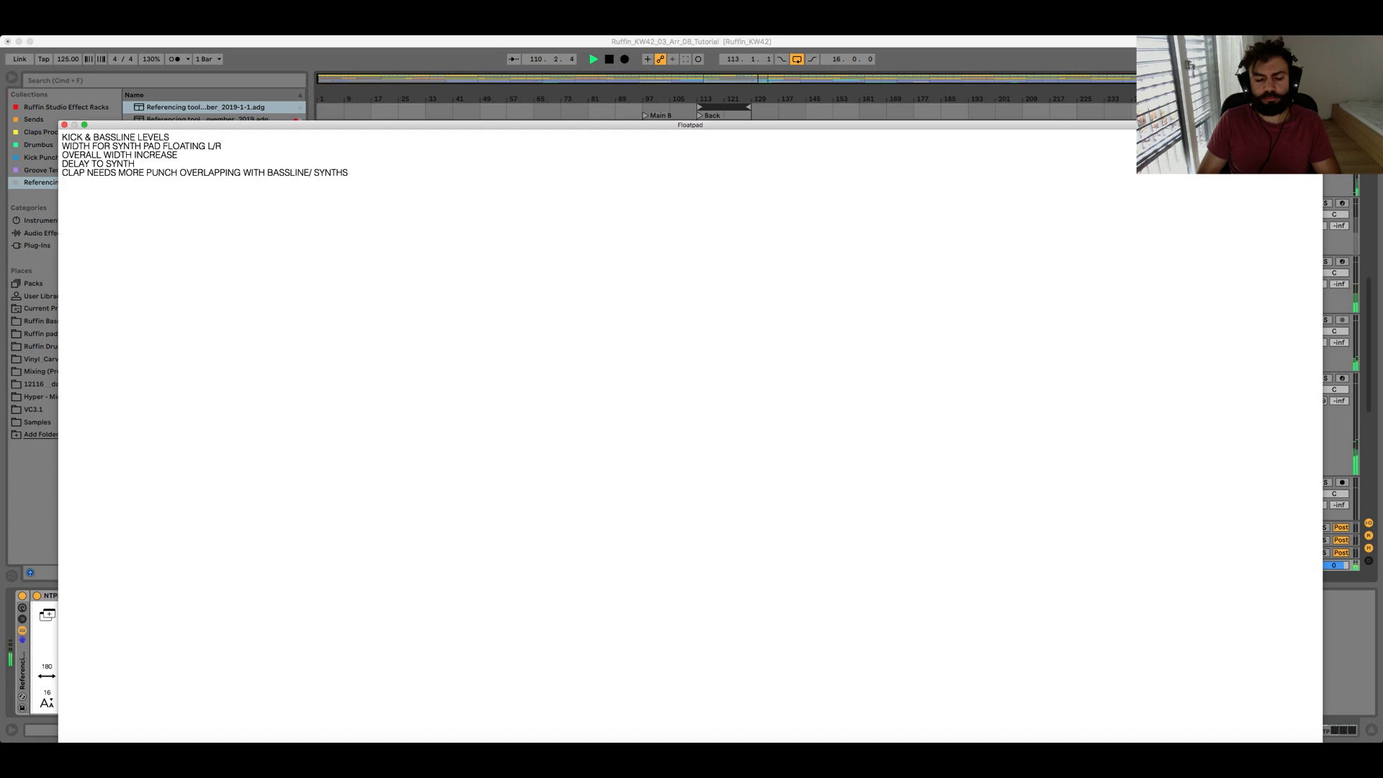
Step: Add the note "MAKE BREAK WAY BIGGER" on a new line
type("MAK")
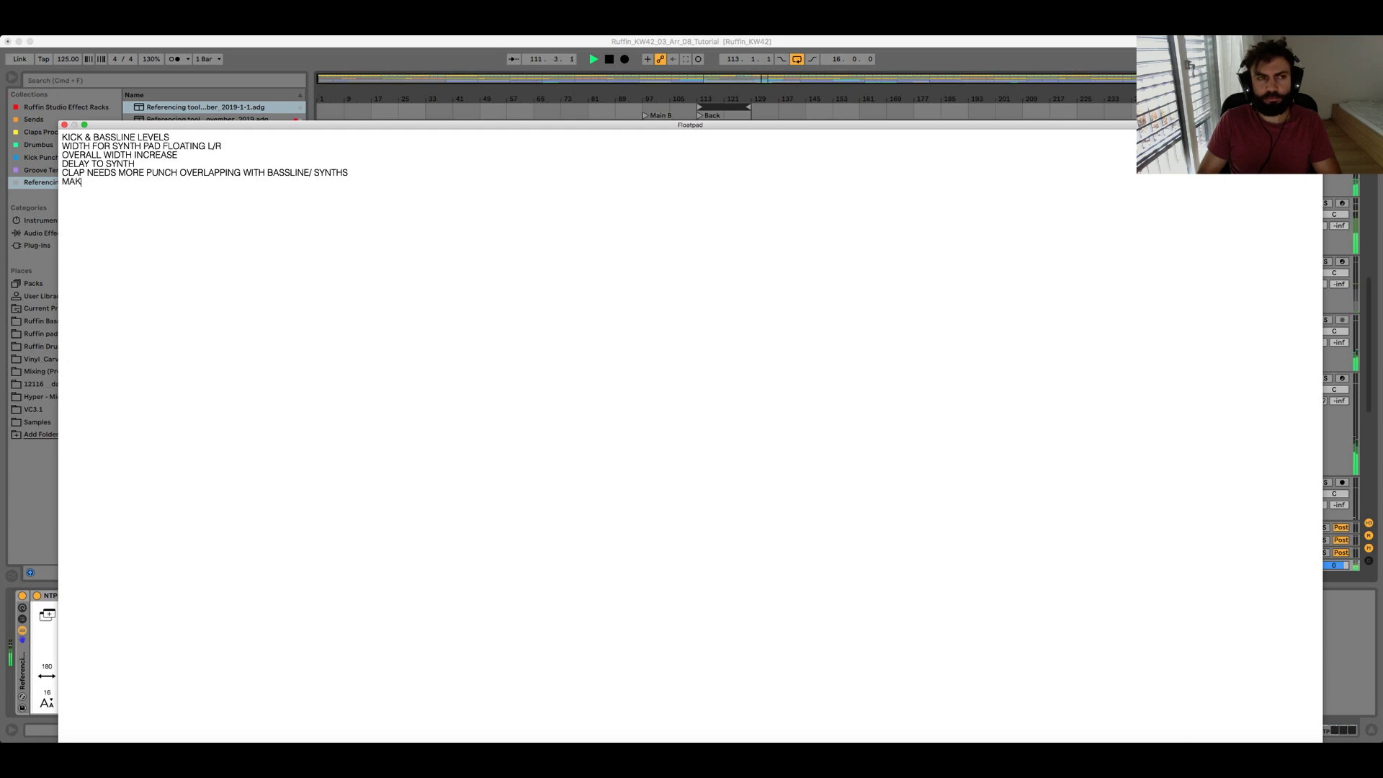
type("E B")
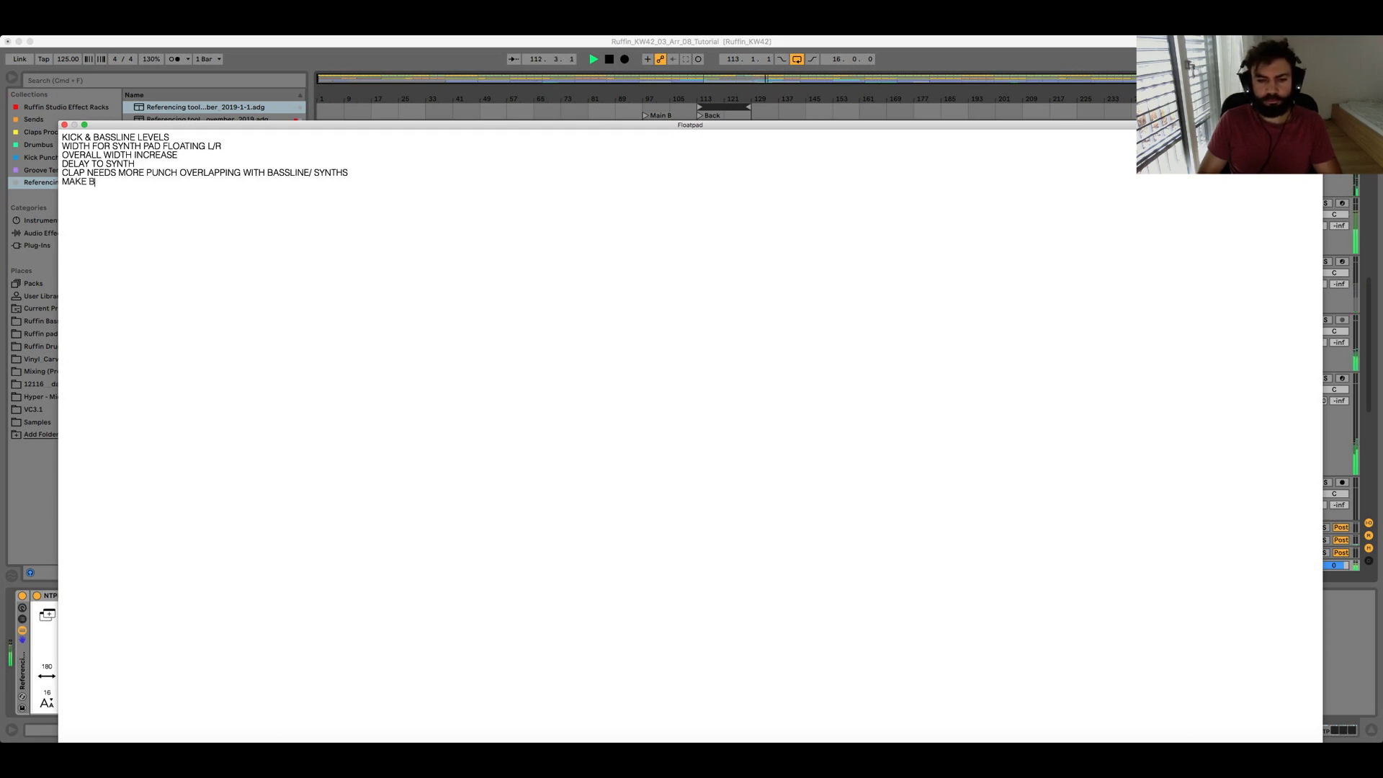
type("REAK WAY BIGGER")
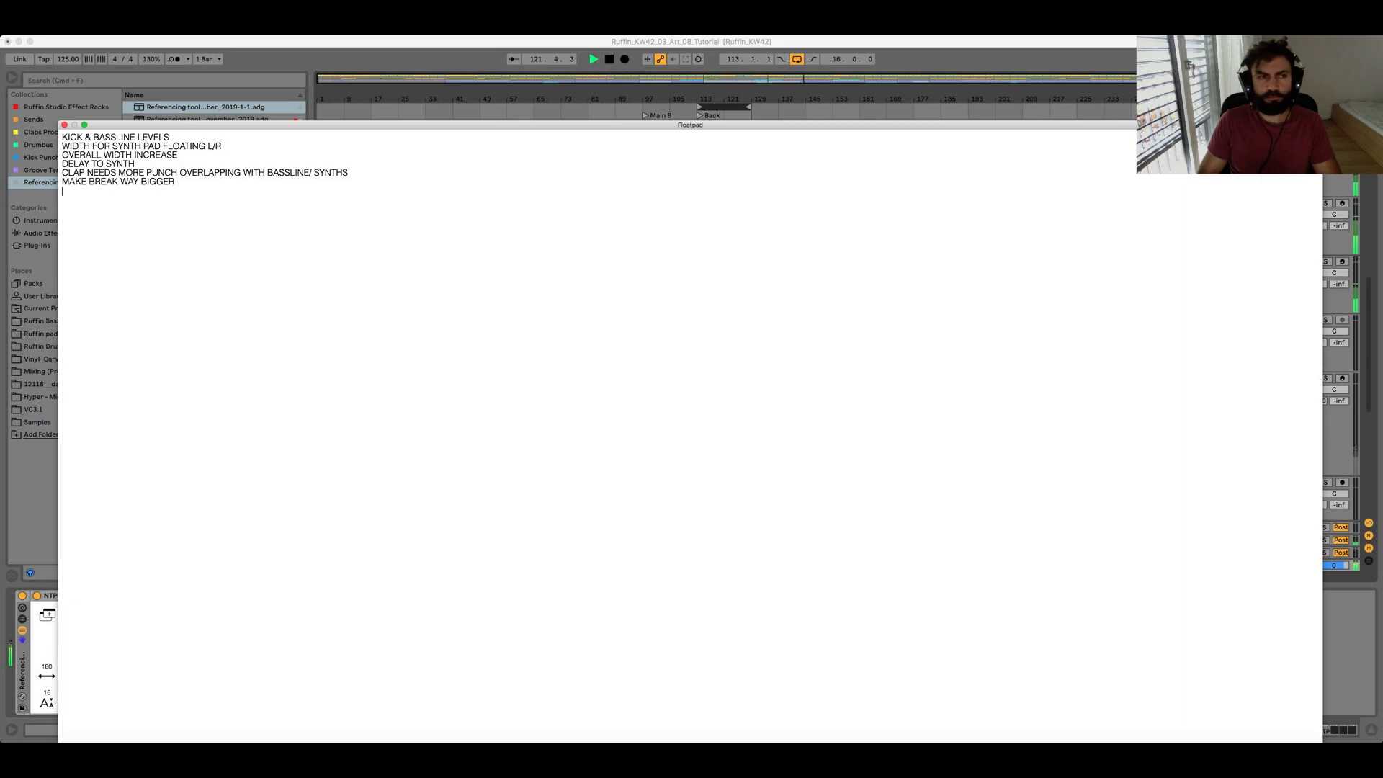
Step: Add the note "HIHAT MORE SEPARATION, MOVEMENT IN PANNING" below the break note
type("HIHAT")
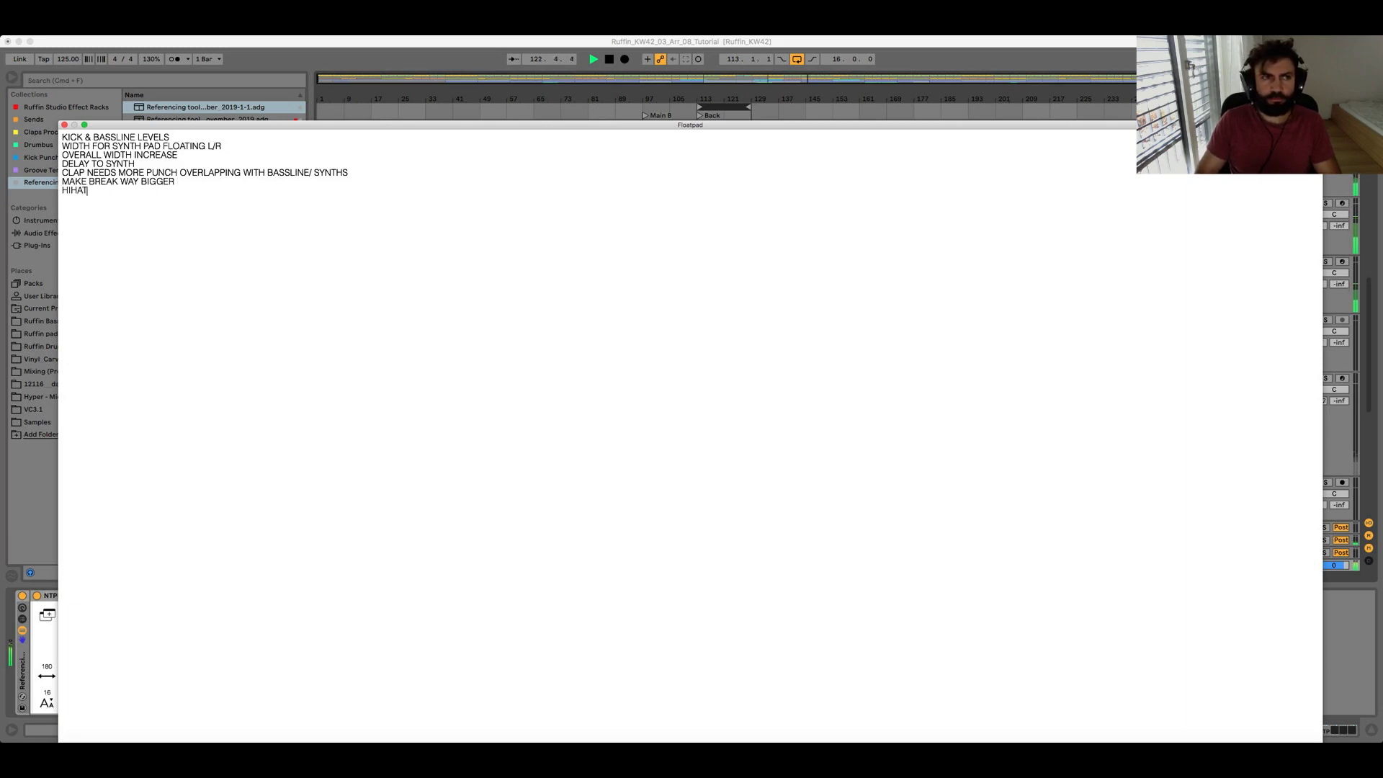
type(" MORE SEPARATION")
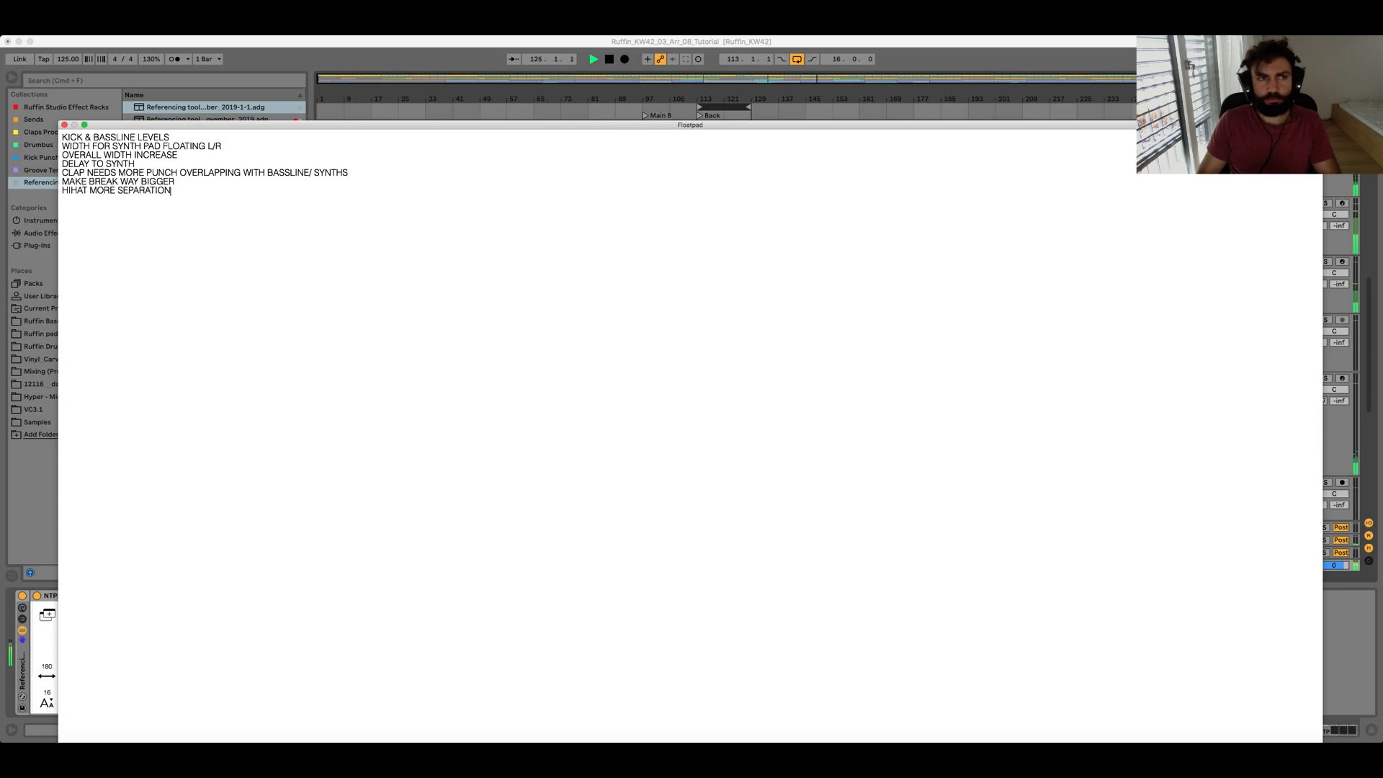
type(", MOVEMENT IN")
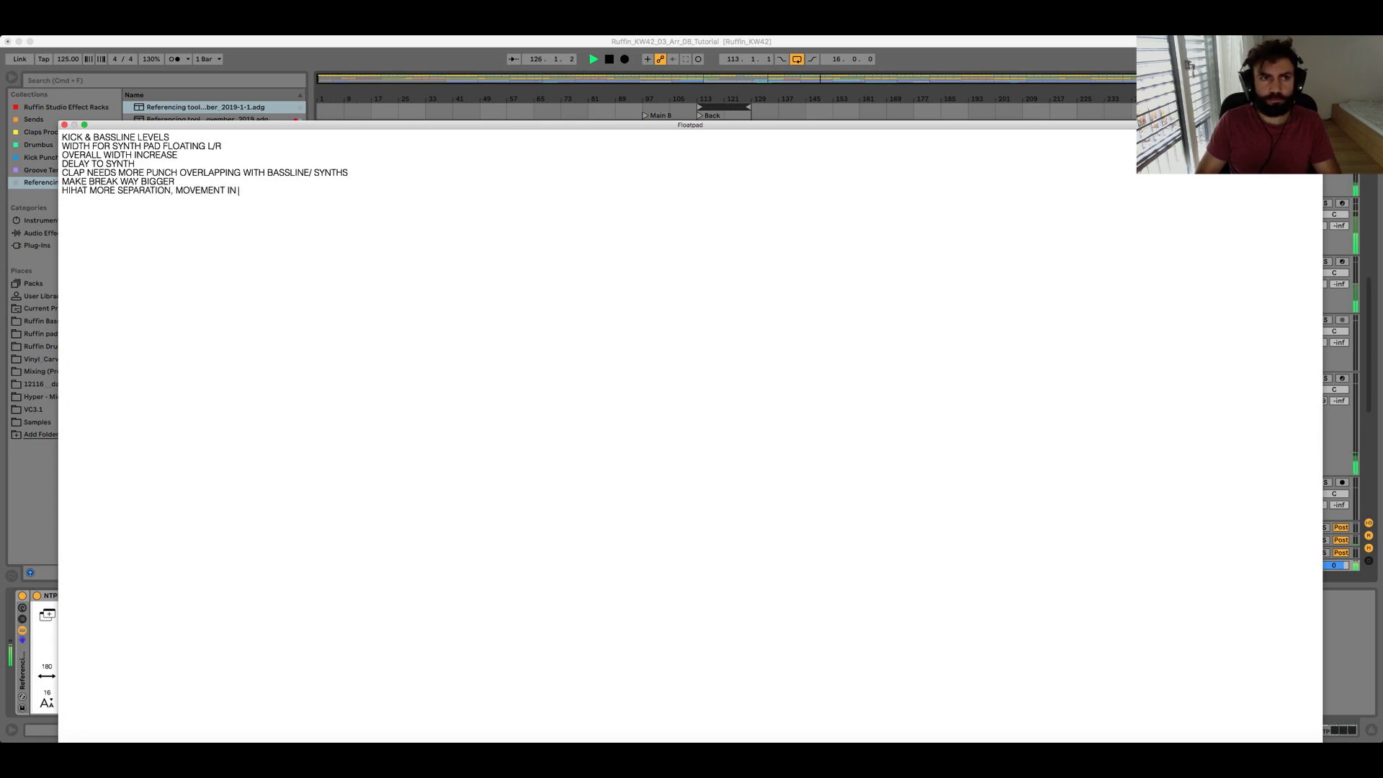
type(" PANNING")
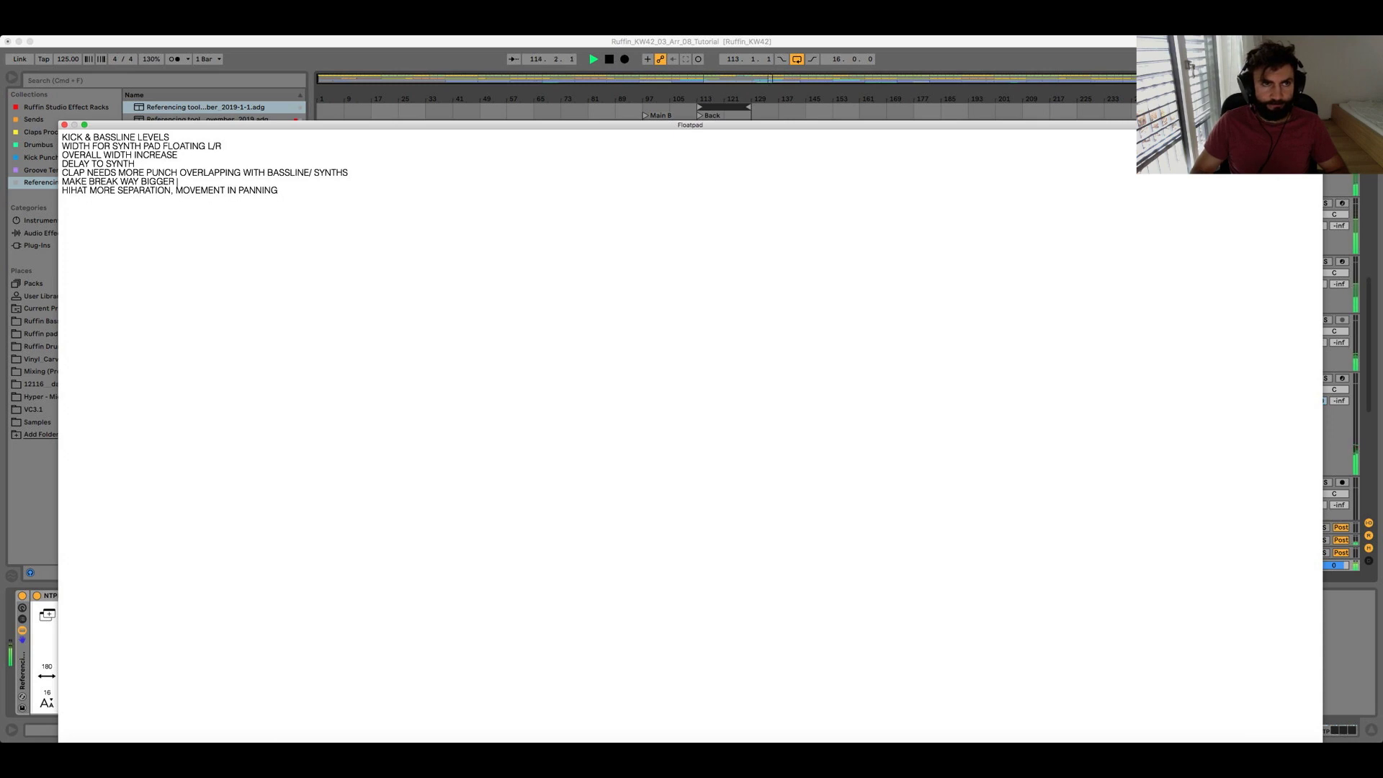
Step: Insert the note "BASSLINE TOO LOUD?" as a new first line above the kick and bassline levels note
left_click(136, 163)
key("Return")
type("REVE")
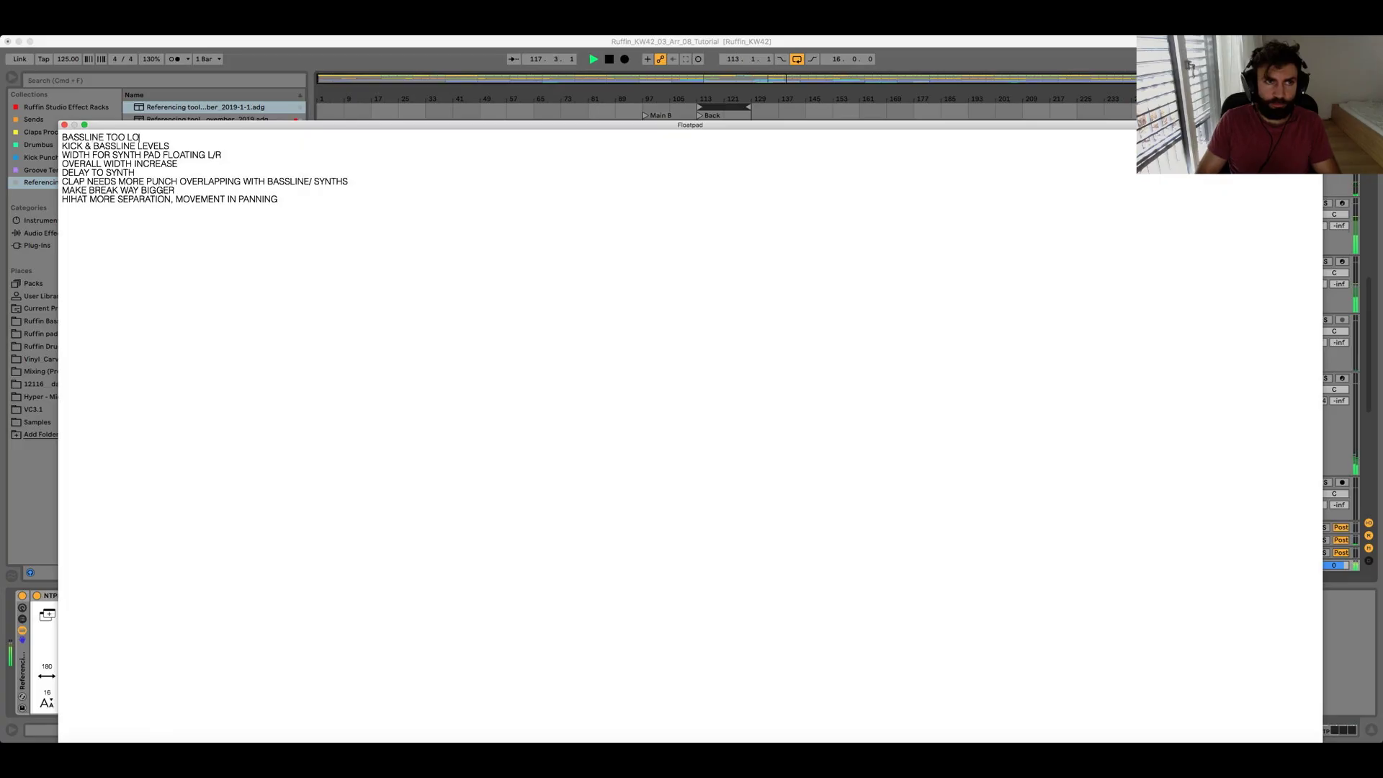
type("UD?")
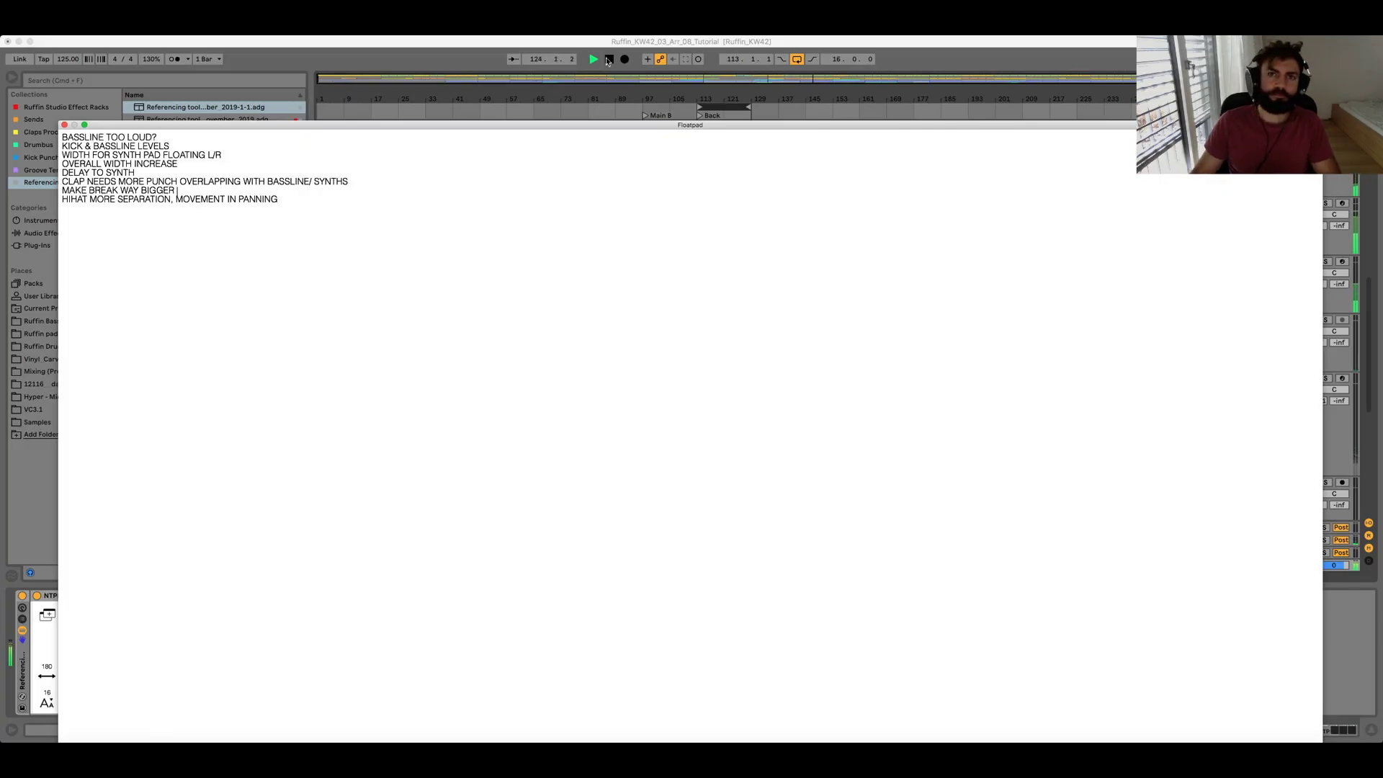
Step: Add the note "CREATING MORE SPACE FOR PAD ETC" on a new line below the hi-hat note
key("Return")
type("CREATING MORE SPACE")
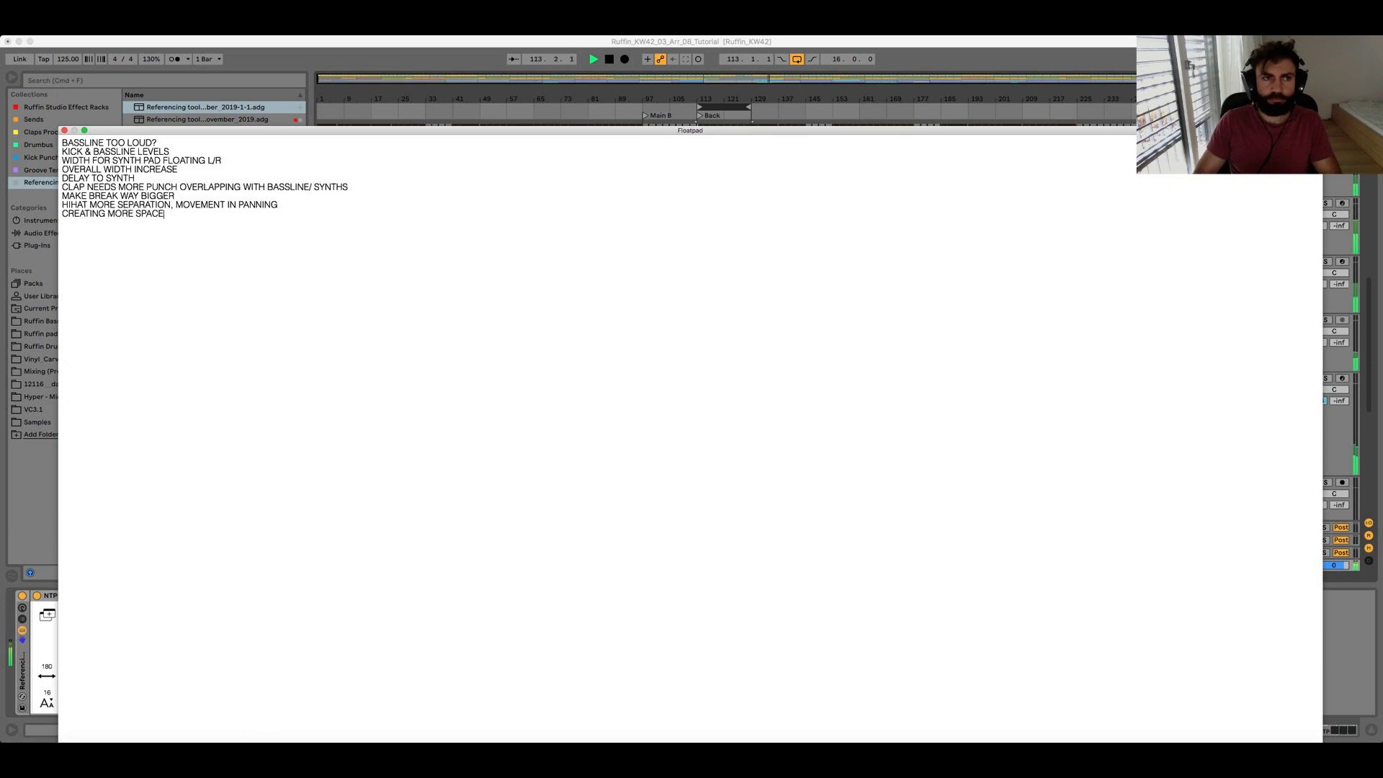
type(" FOR PAD ETC. MORE 3D")
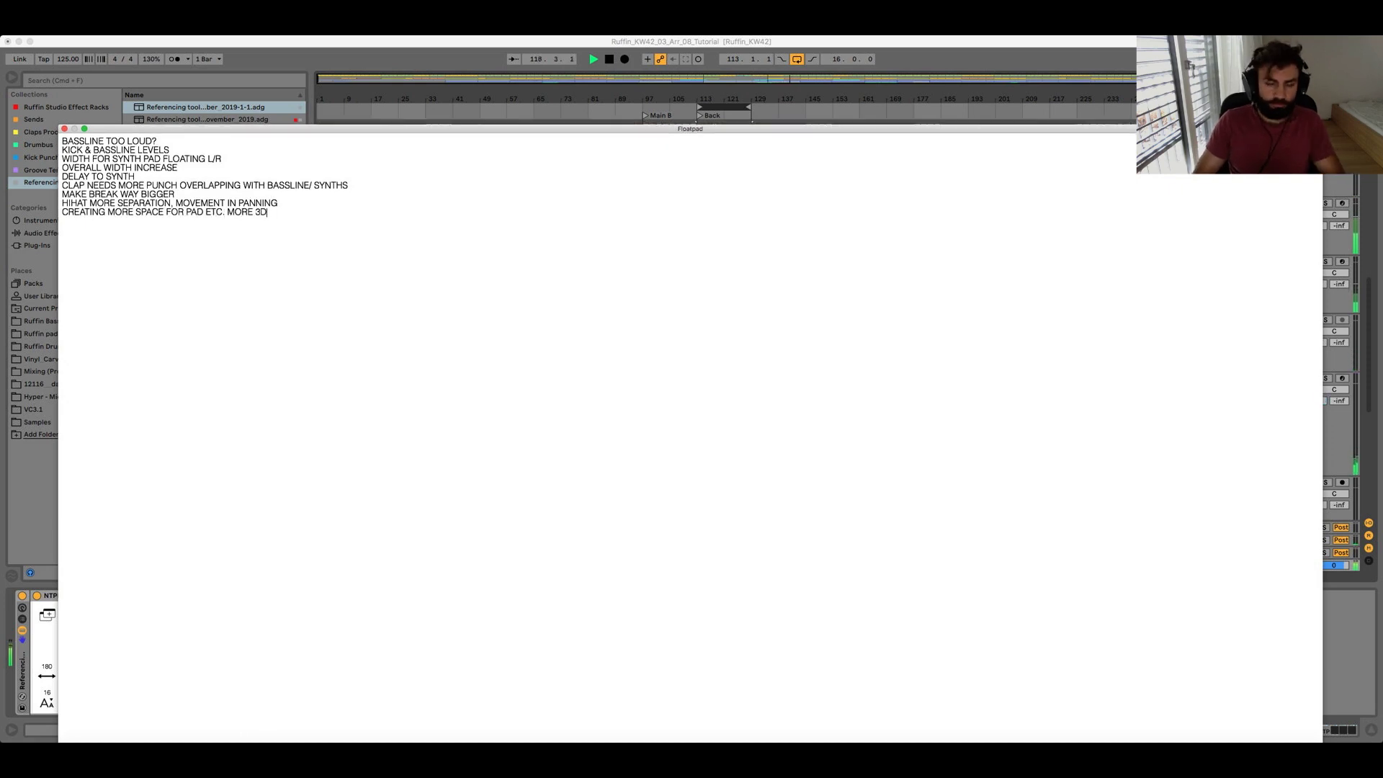
key("BackSpace")
key("BackSpace")
key("BackSpace")
key("BackSpace")
key("BackSpace")
key("BackSpace")
key("BackSpace")
key("BackSpace")
key("BackSpace")
Step: Add the note "MORE 3D KIND OF FEELING its everyting sticking in front of speakers." on a new line
key("Return")
type("MORE 3D KIND OF FEELING its everyting sticking in front of speakers.")
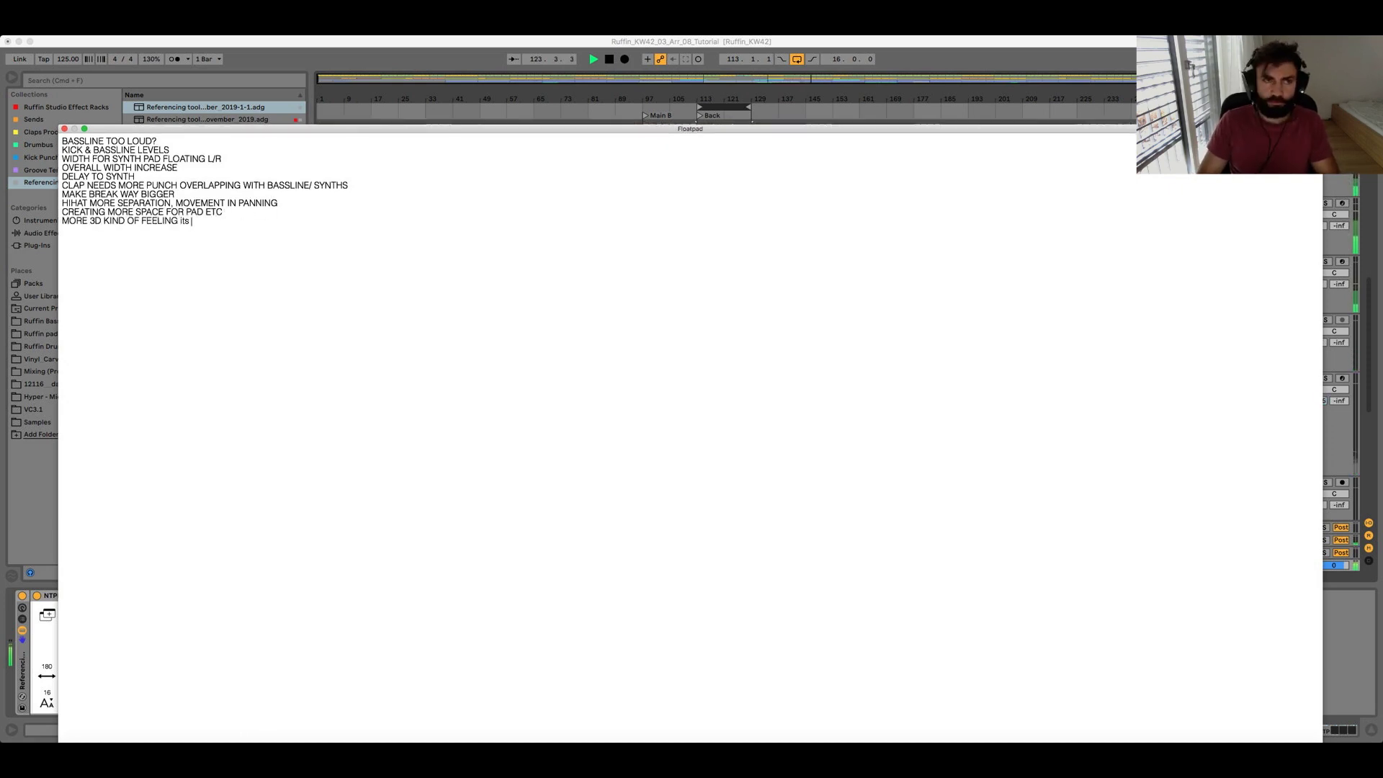
key("Return")
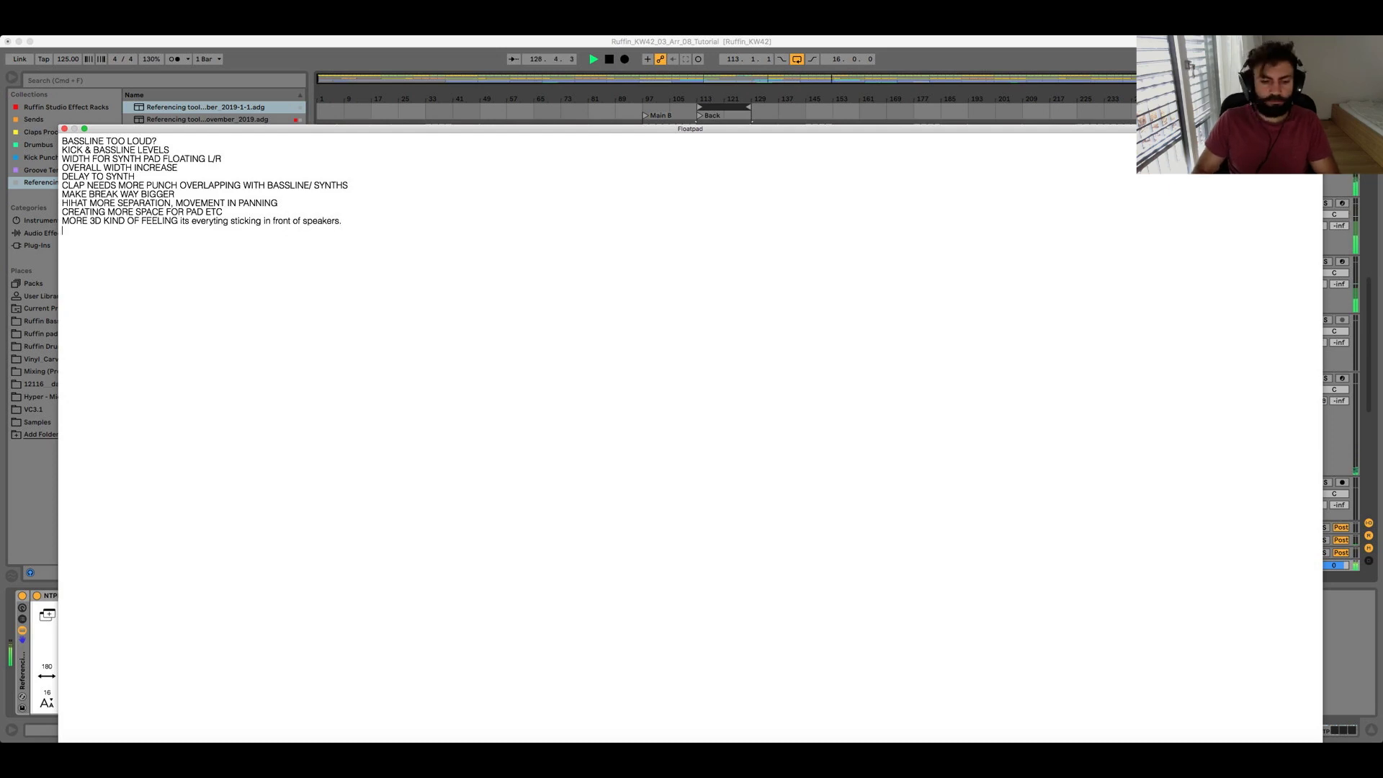
Step: Move the notepad down to uncover the arrangement and add the note "Controlling Synth pad sound better with compressor"
left_click_drag(569, 131, 553, 211)
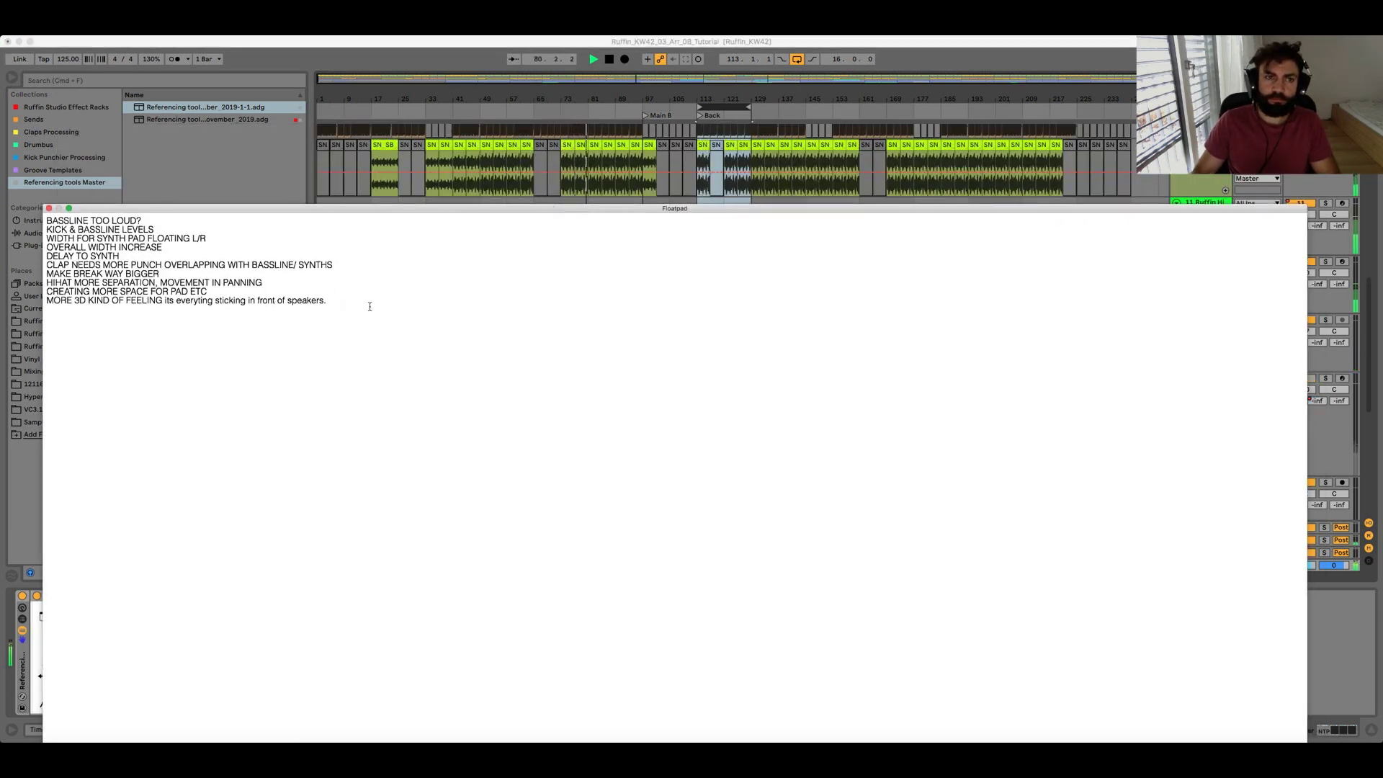
type("Controlling S")
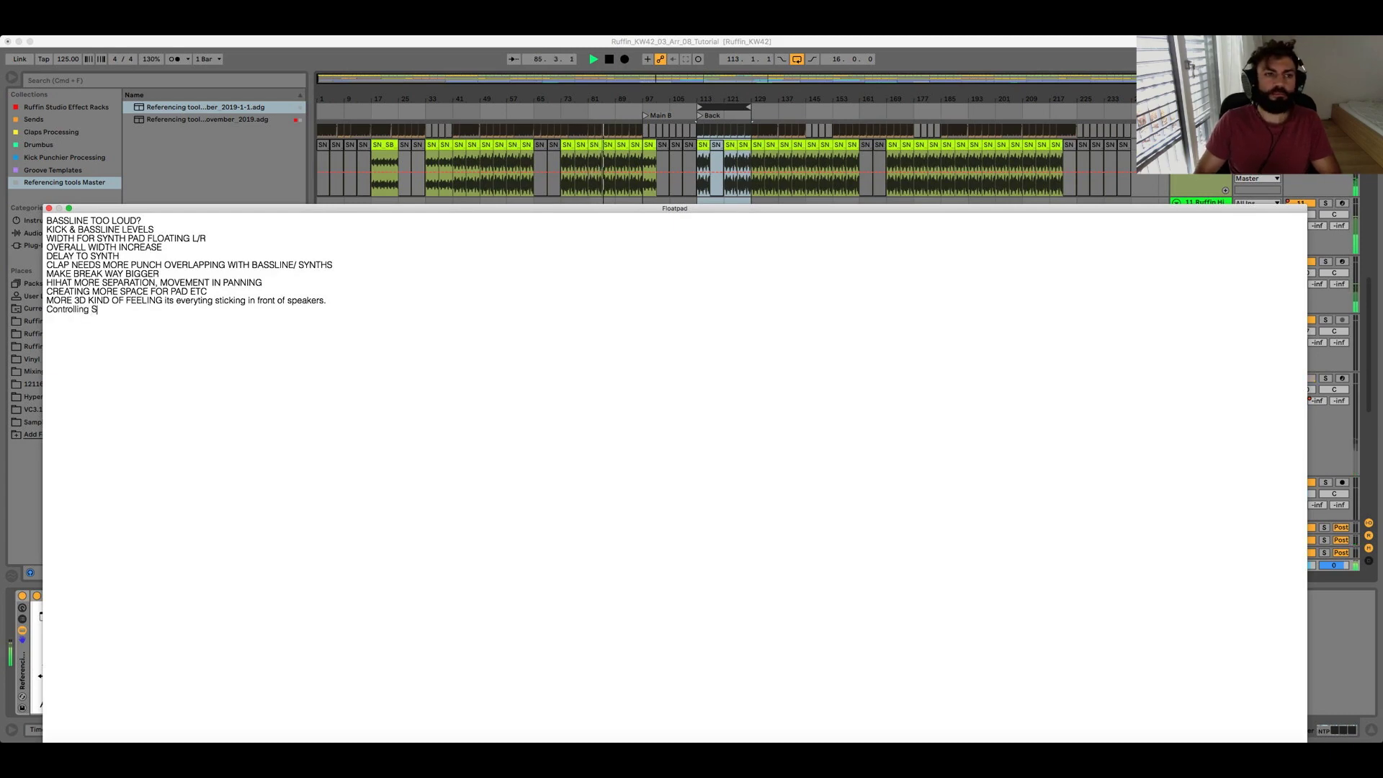
type("ynth pad sound better with compressor")
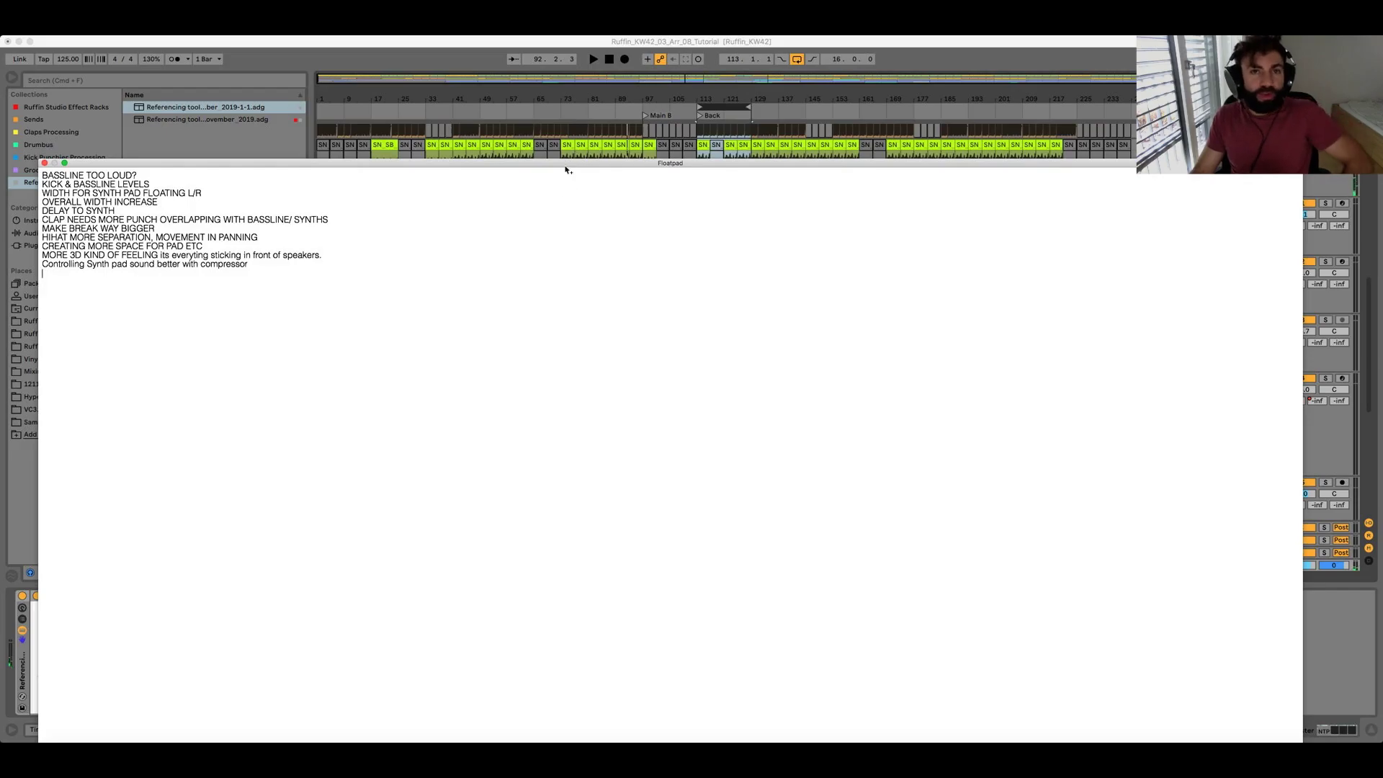
Step: Review the complete list of mixing notes, from the bassline line to the compressor line
left_click(565, 167)
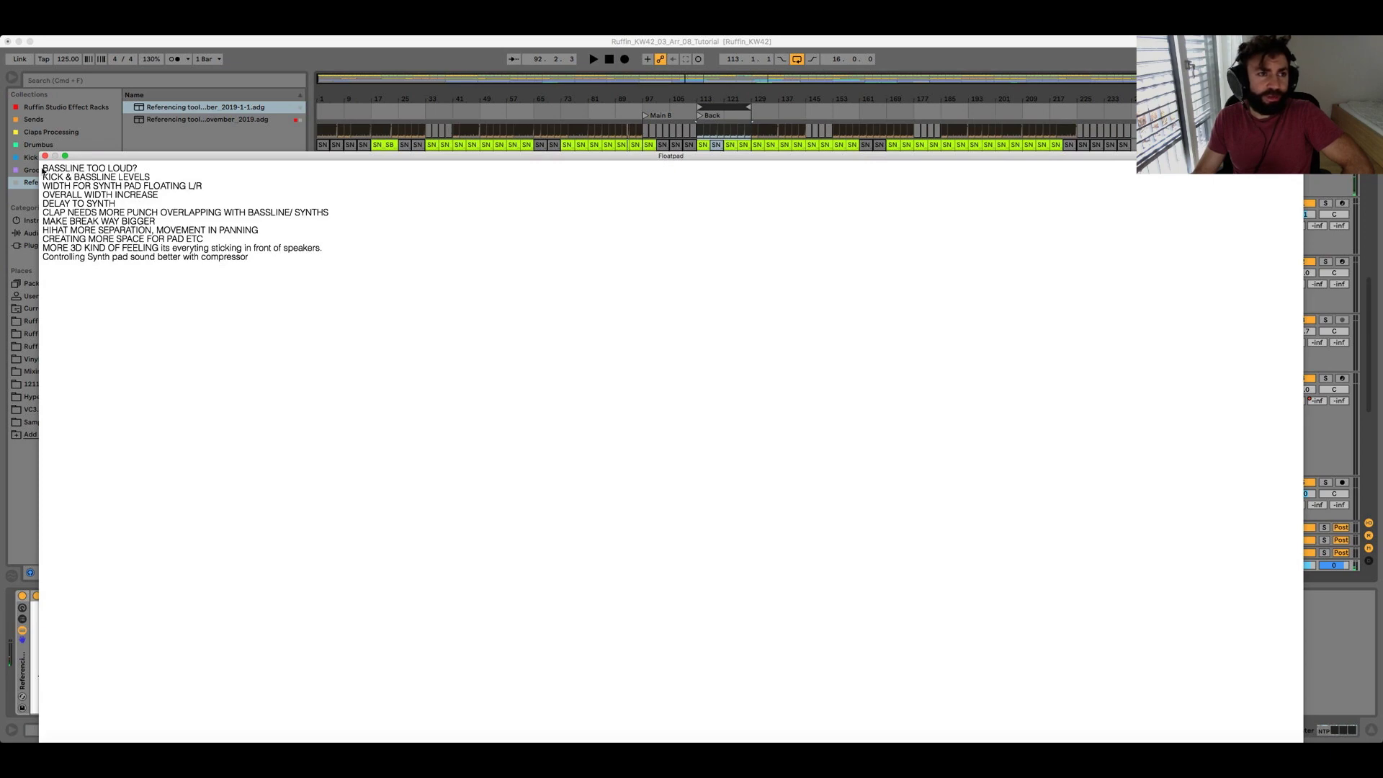
left_click_drag(44, 170, 246, 242)
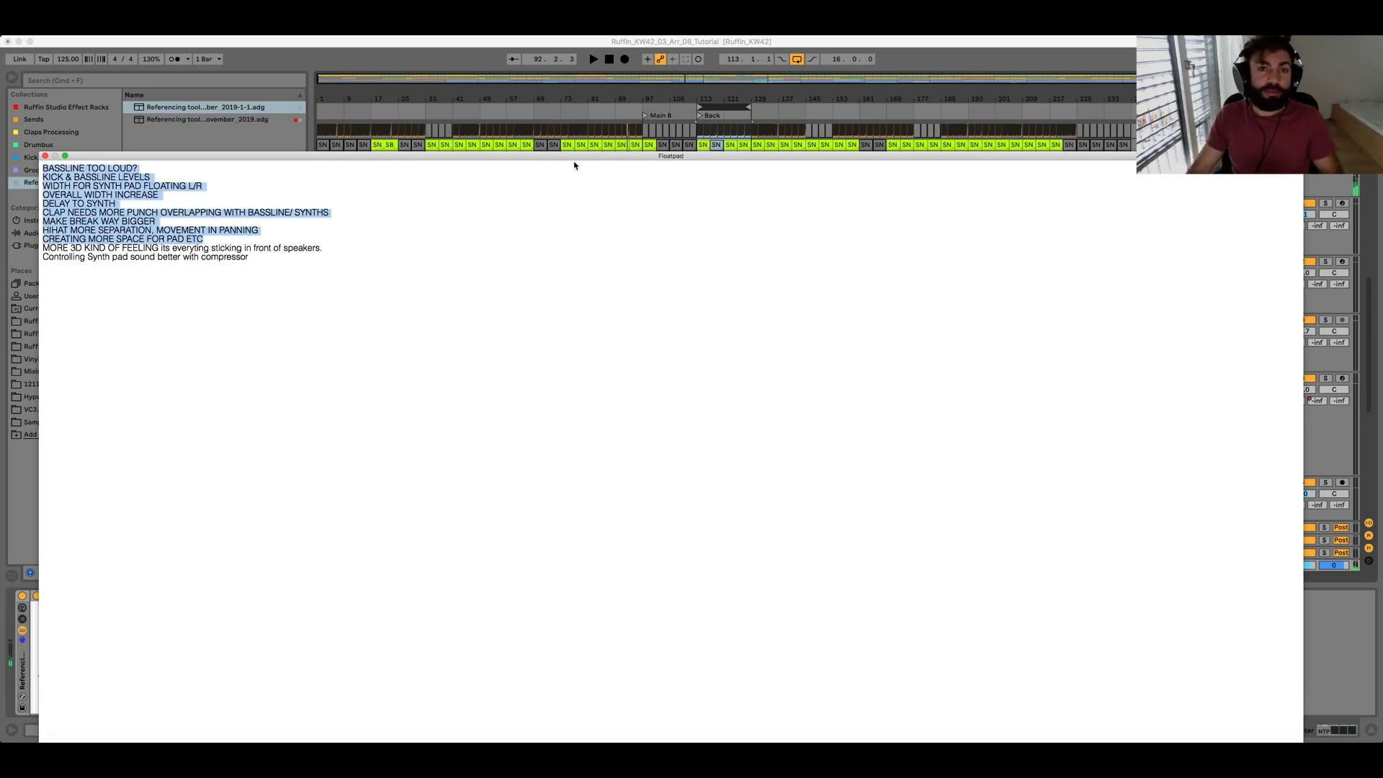
left_click_drag(574, 161, 595, 164)
left_click(165, 263)
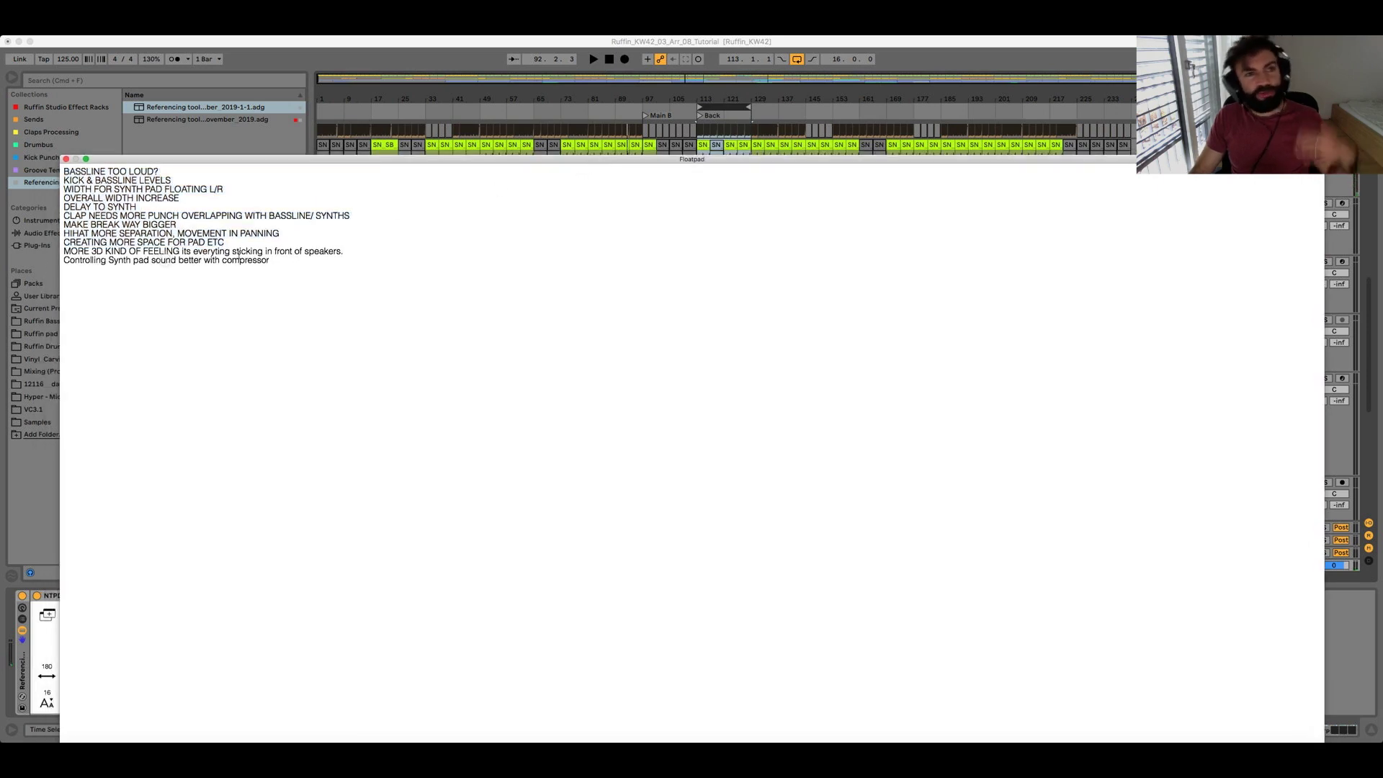
left_click_drag(280, 261, 69, 171)
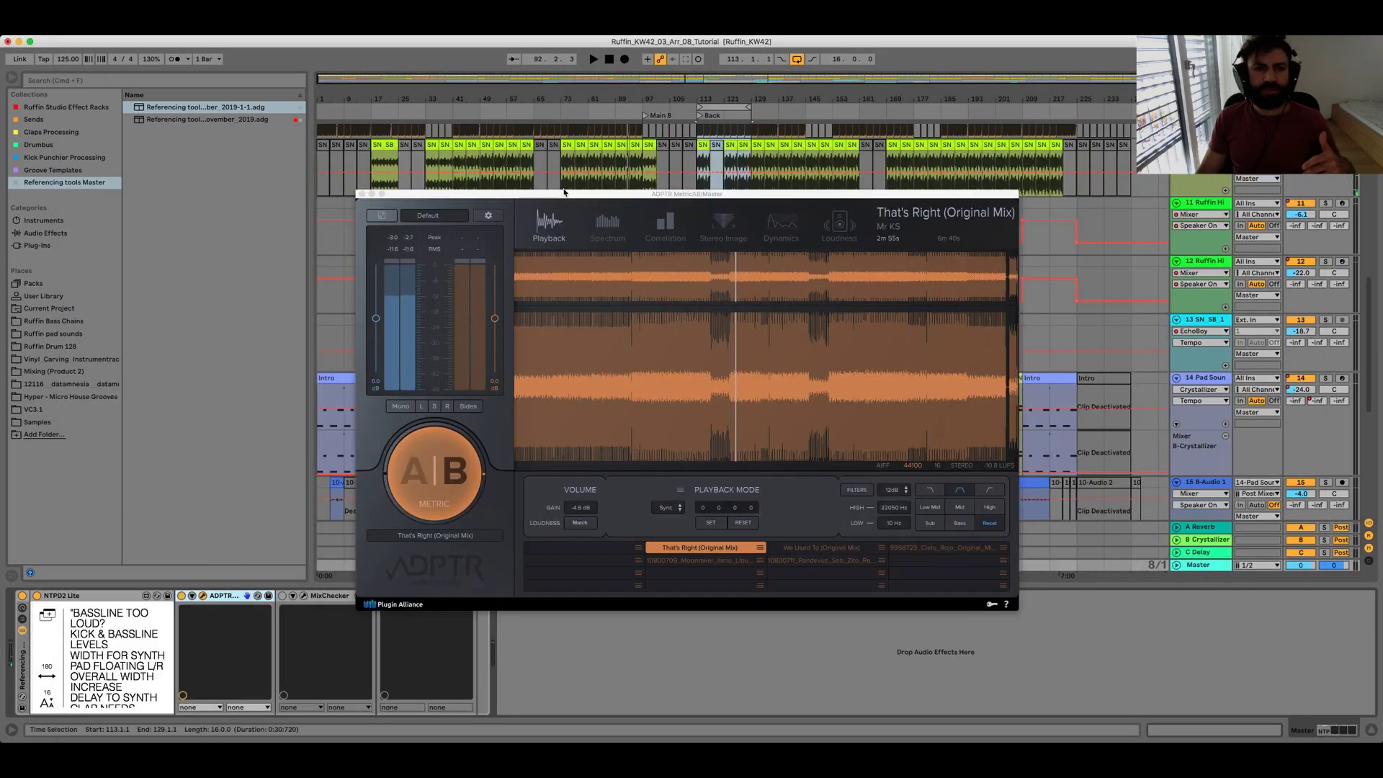
Step: Set the Moonraker reference track's playback mode to Sync in MetricAB and reposition the plugin window
left_click(564, 195)
left_click_drag(564, 195, 538, 172)
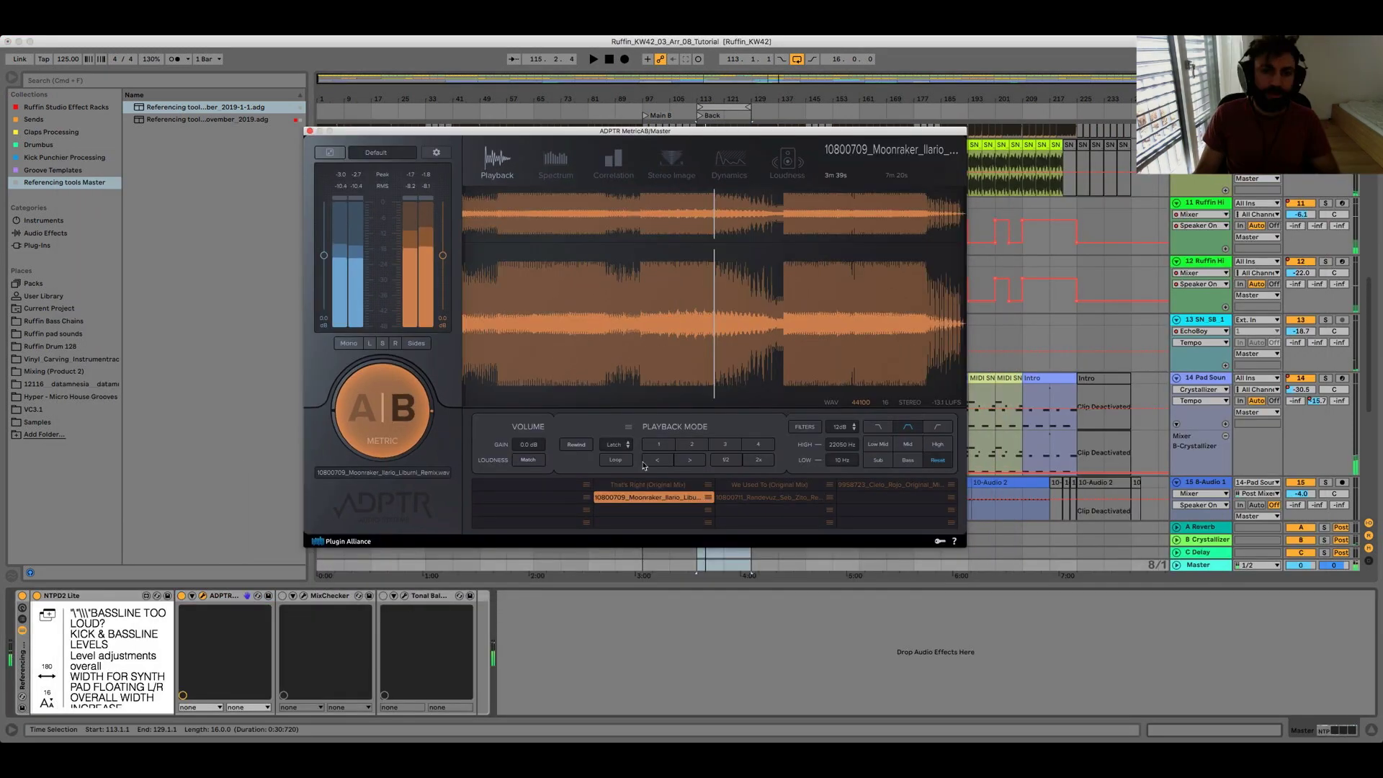
left_click(618, 445)
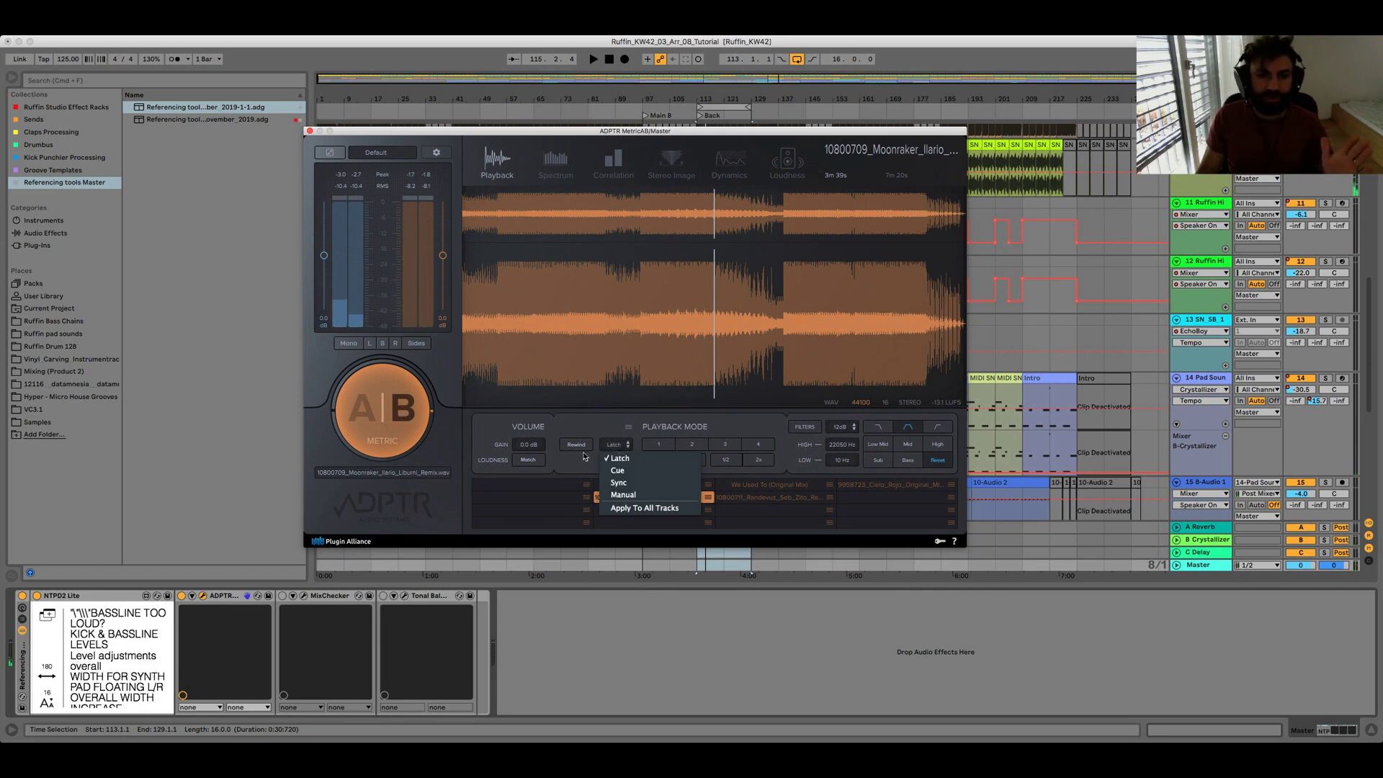
left_click(624, 484)
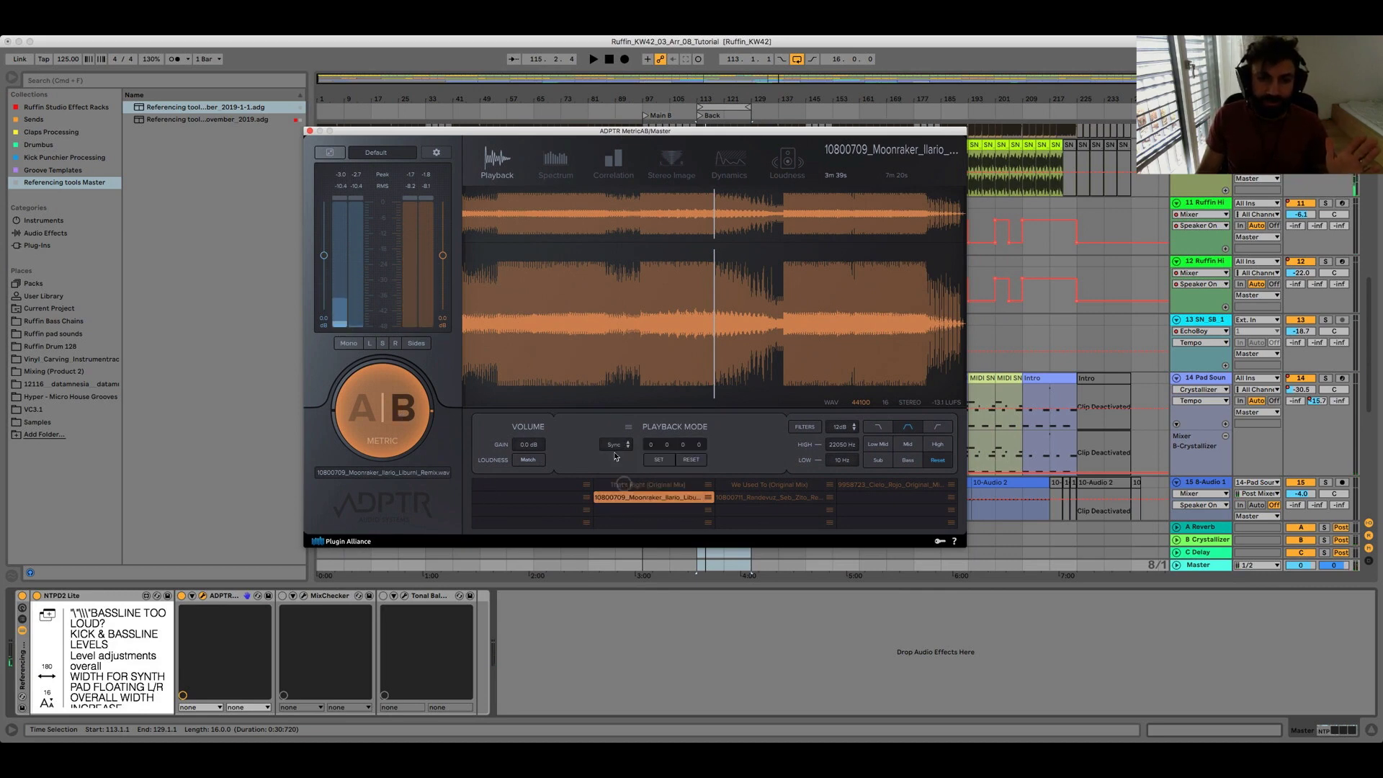
left_click_drag(692, 132, 705, 138)
left_click(711, 108)
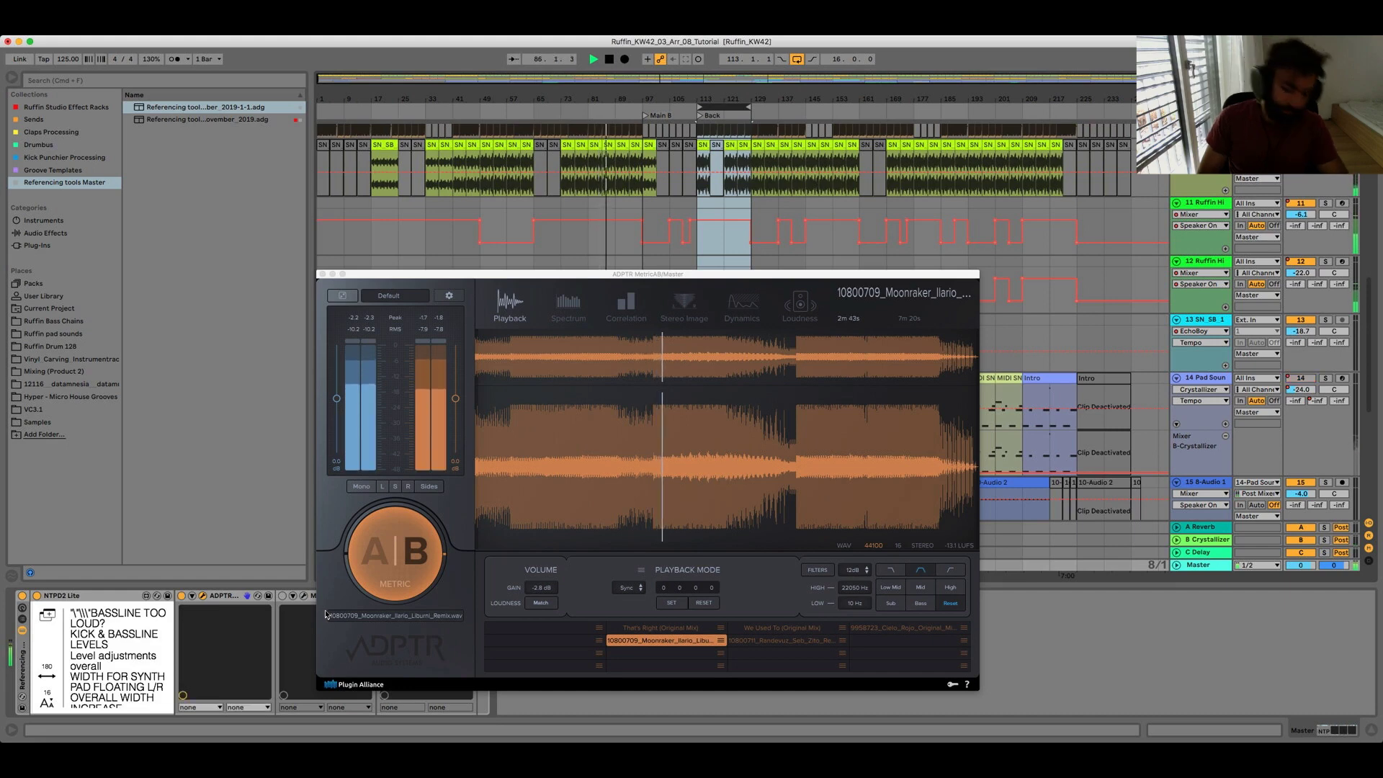
Step: Compare the mix with the Moonraker reference using the A/B switch and match the reference's loudness
left_click(395, 558)
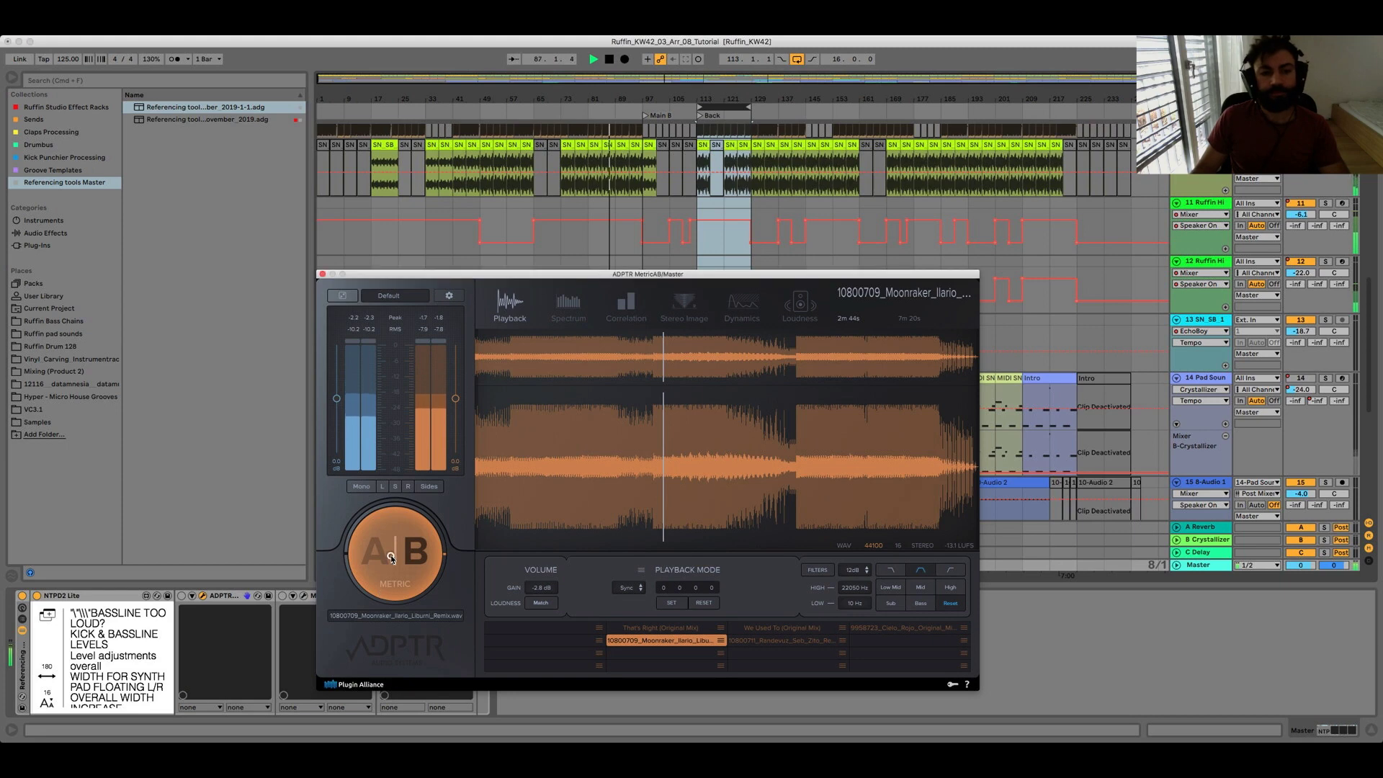
left_click(398, 554)
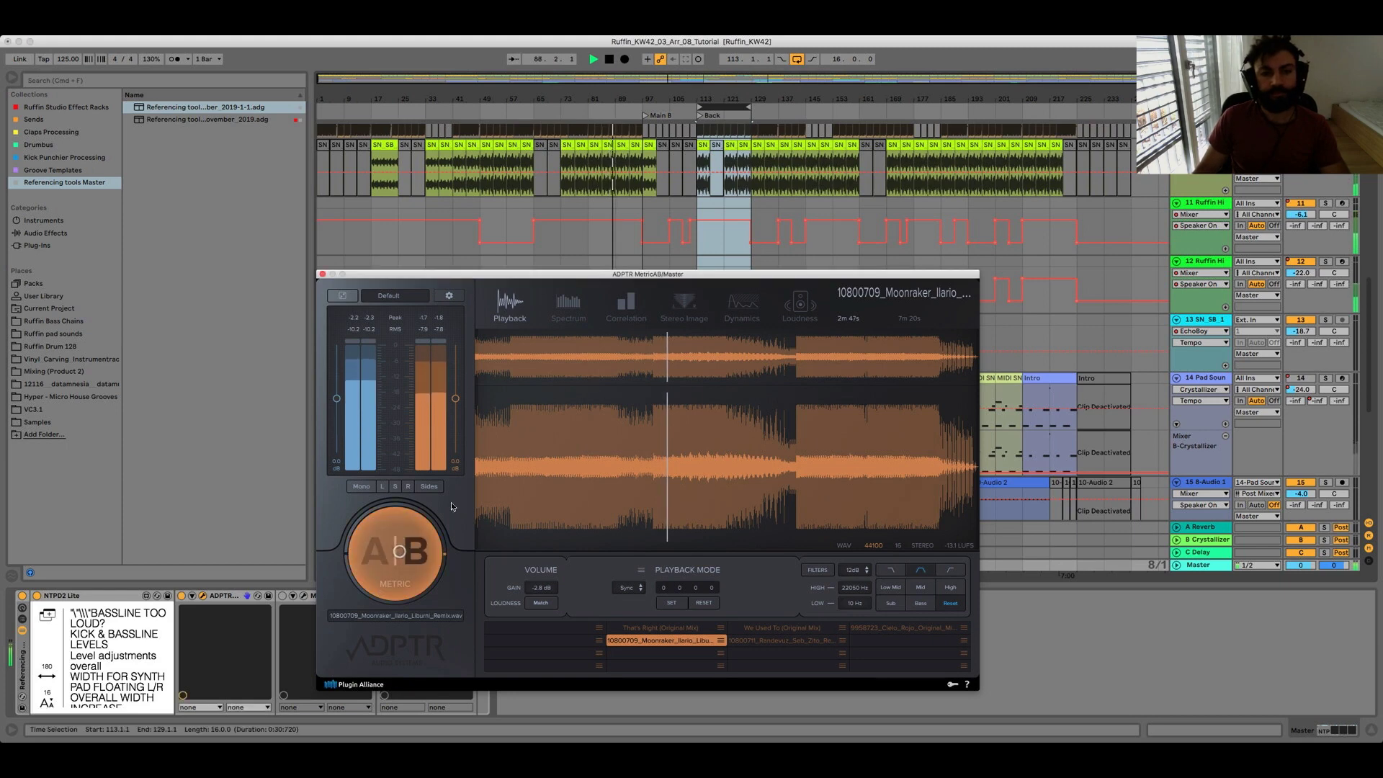
left_click(542, 604)
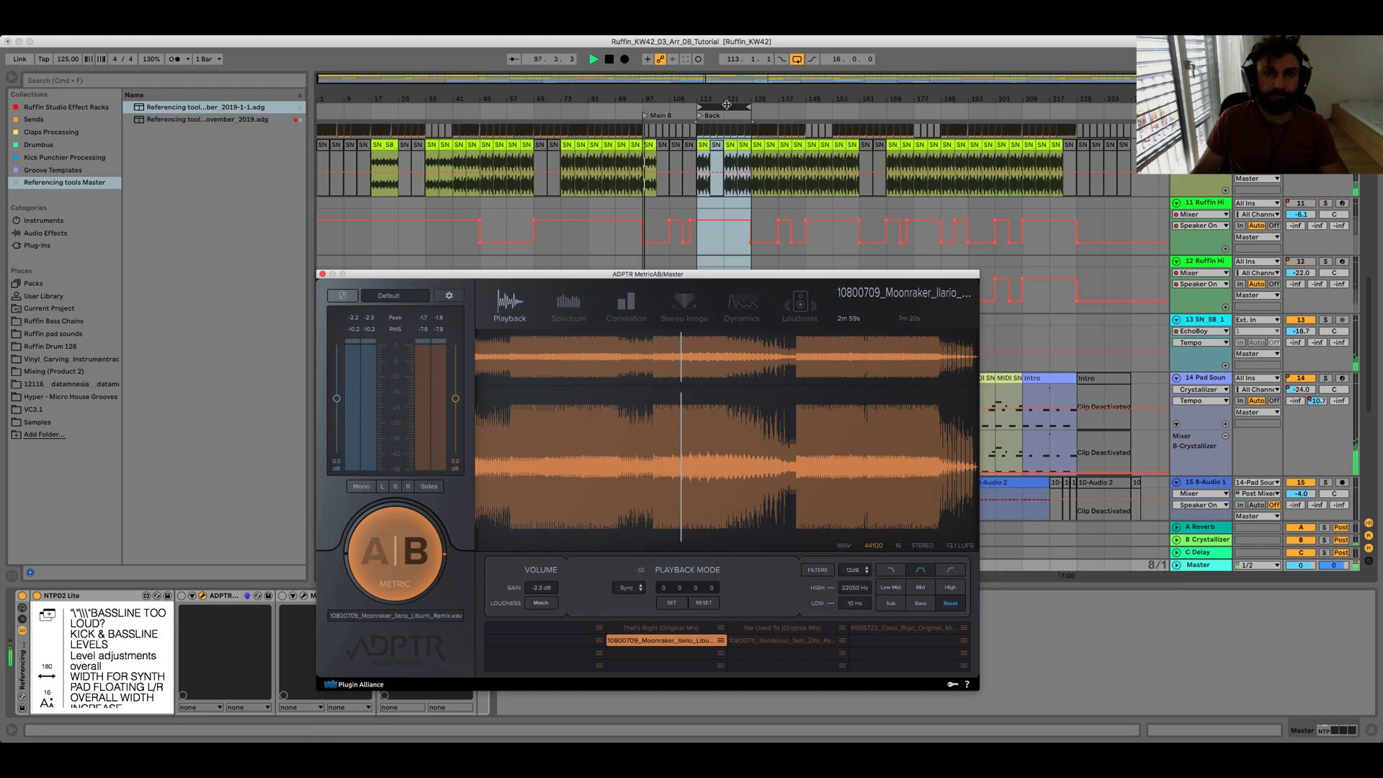
Step: Move the 16-bar loop to start at bar 81 and play the section alongside the Moonraker reference
left_click_drag(732, 108, 625, 115)
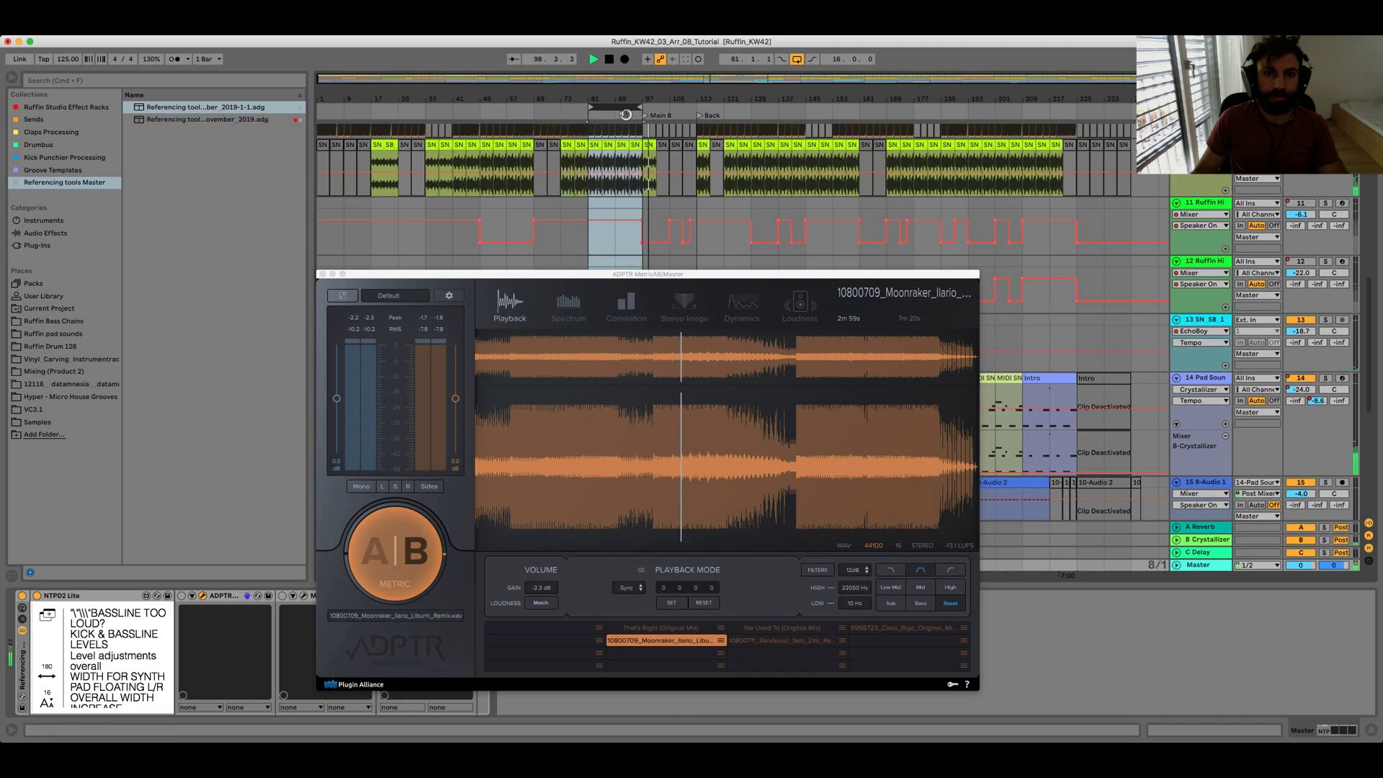
key("space")
key("space")
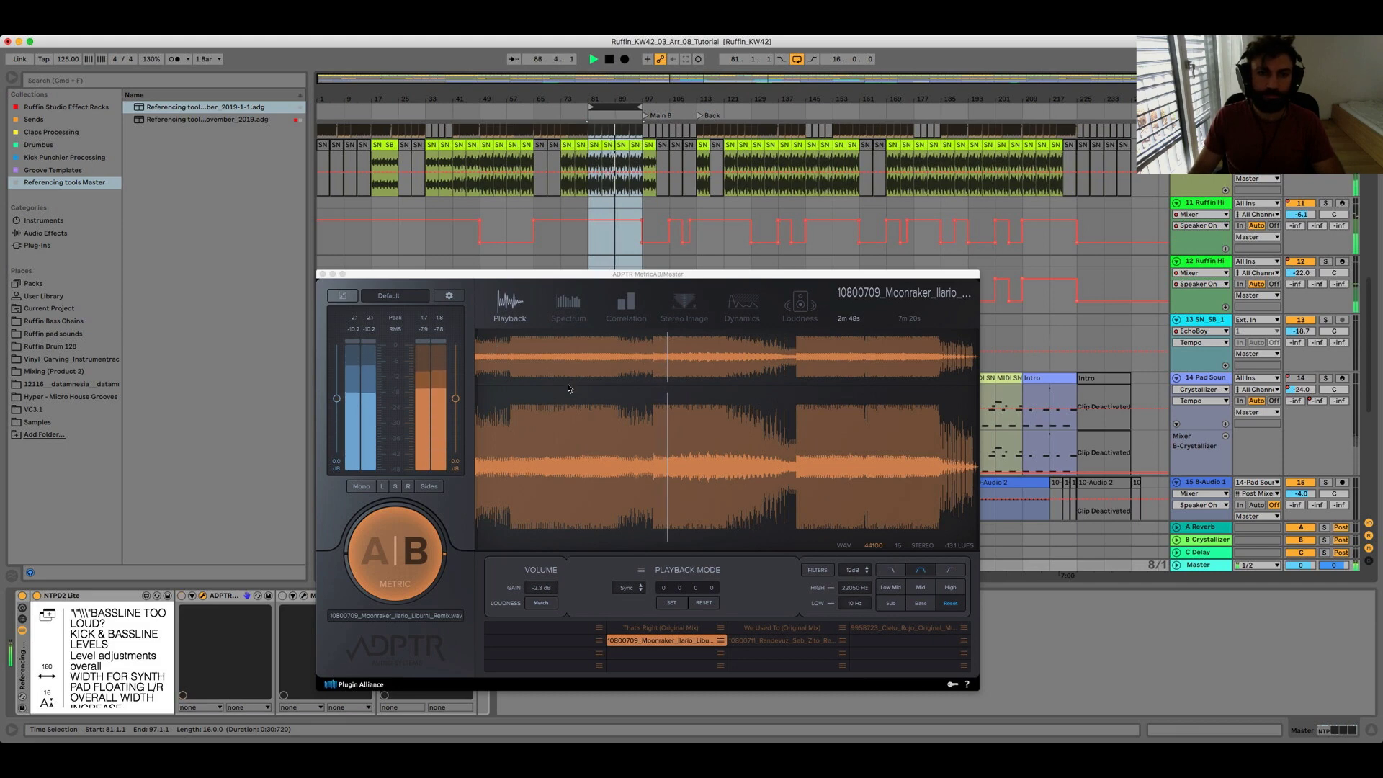
key("space")
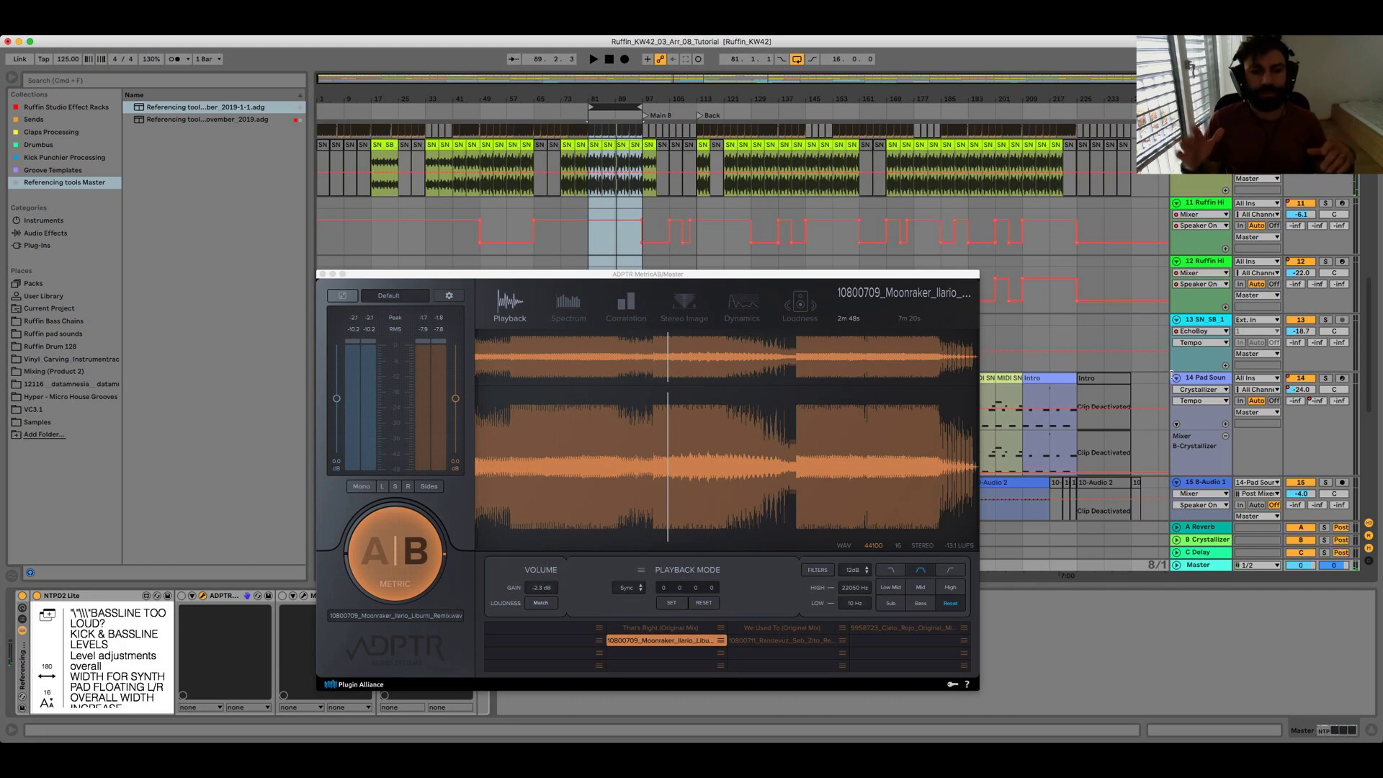
Step: Check the last lines of the mixing notes and replay the looped section with the Moonraker reference
scroll(144, 684, "down", 5)
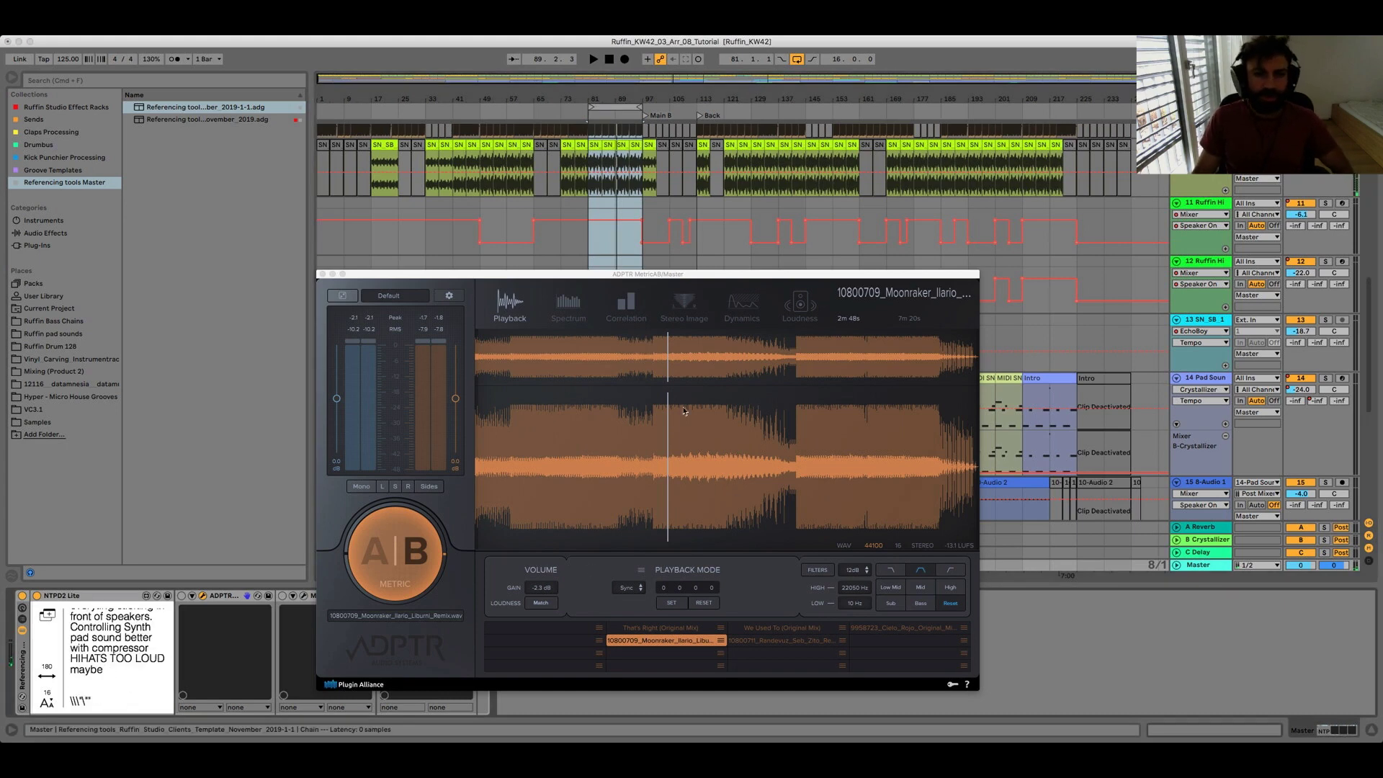
left_click(504, 277)
key("space")
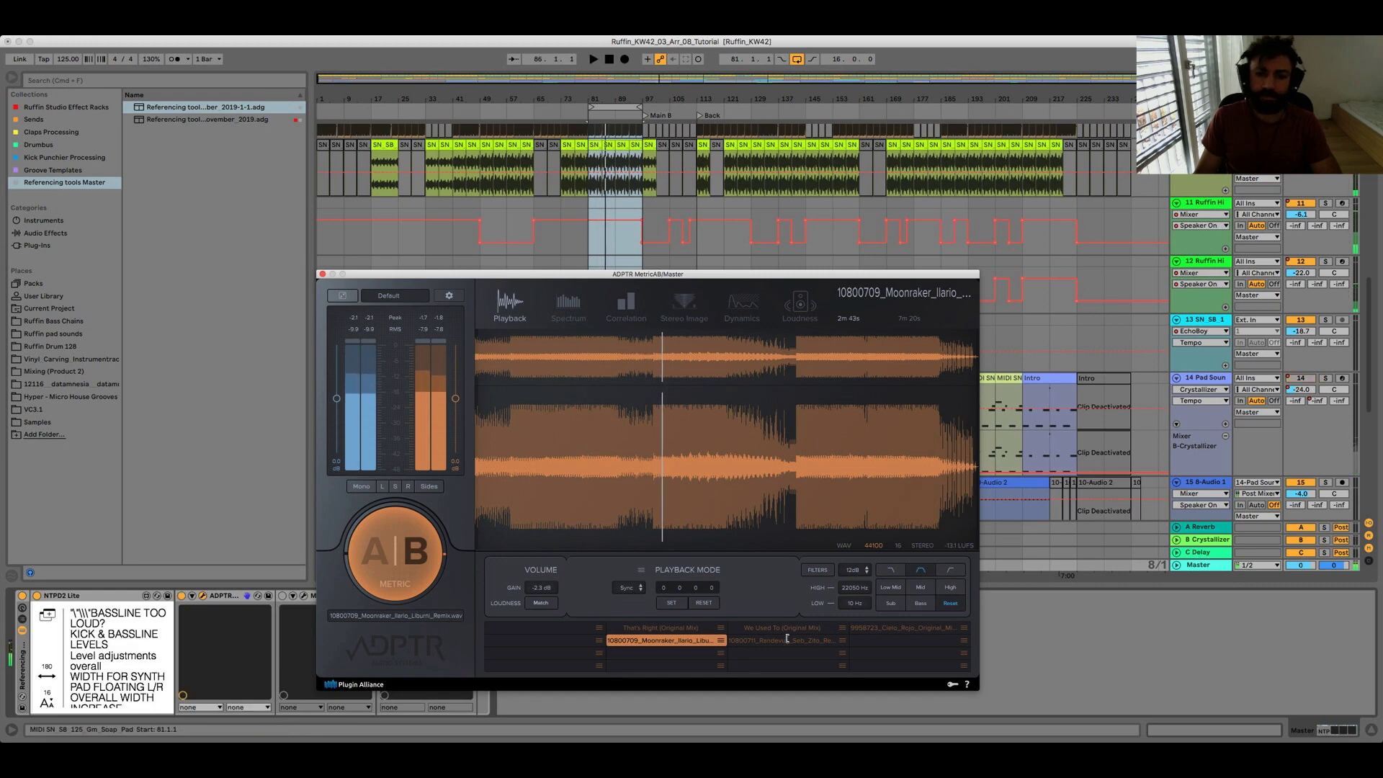
key("space")
Step: Switch the reference to "We Used To (Original Mix)" and set its playback mode to Sync
left_click(672, 445)
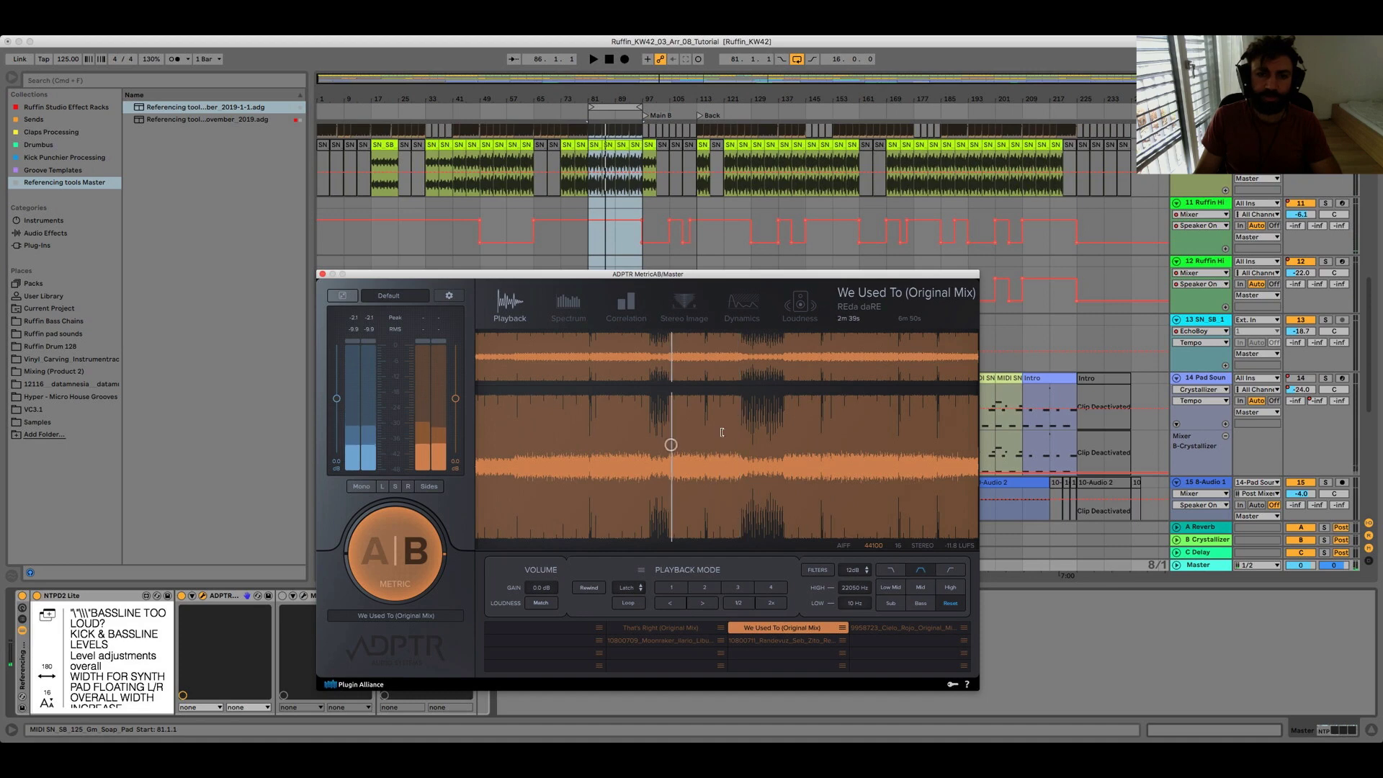
left_click(626, 588)
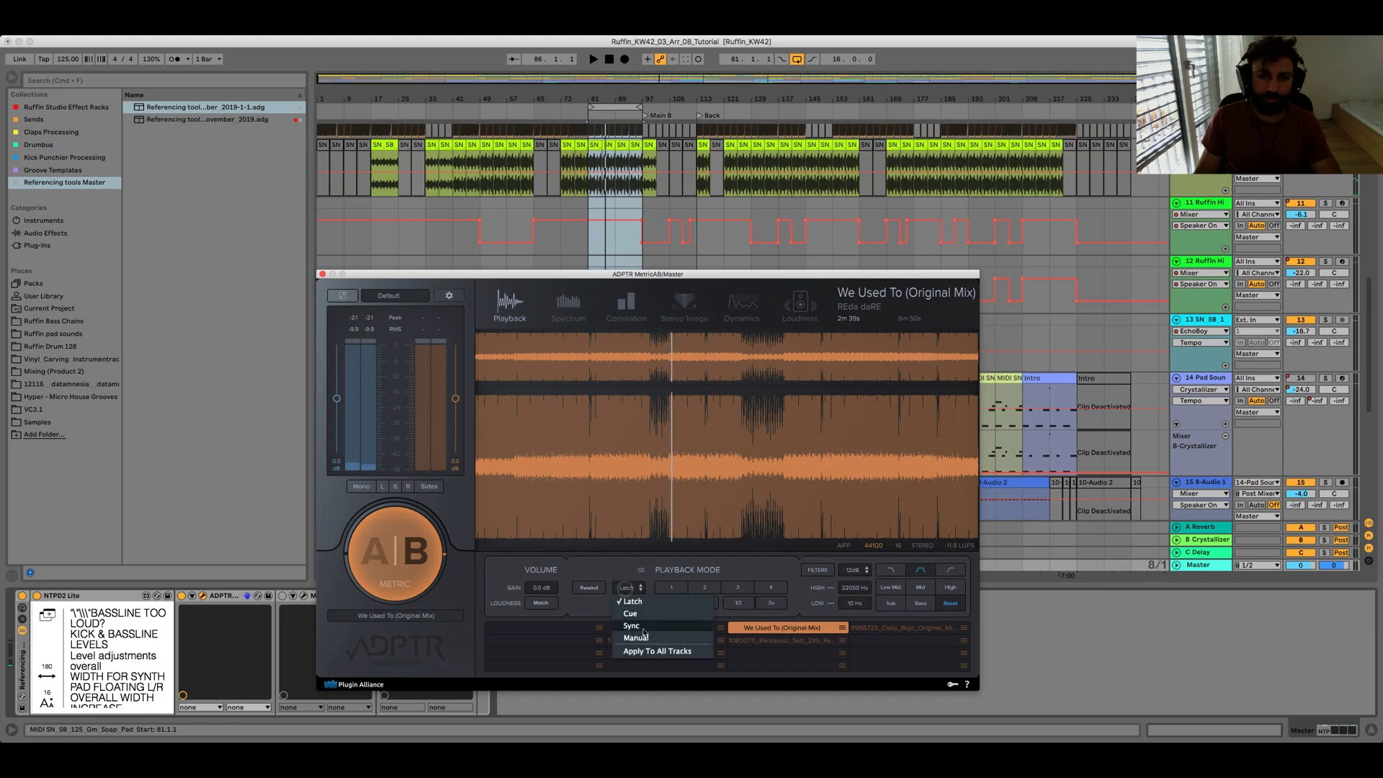
left_click(628, 604)
Step: Match the loudness of "We Used To (Original Mix)" while playing the looped section, and stop playback
left_click(549, 603)
key("space")
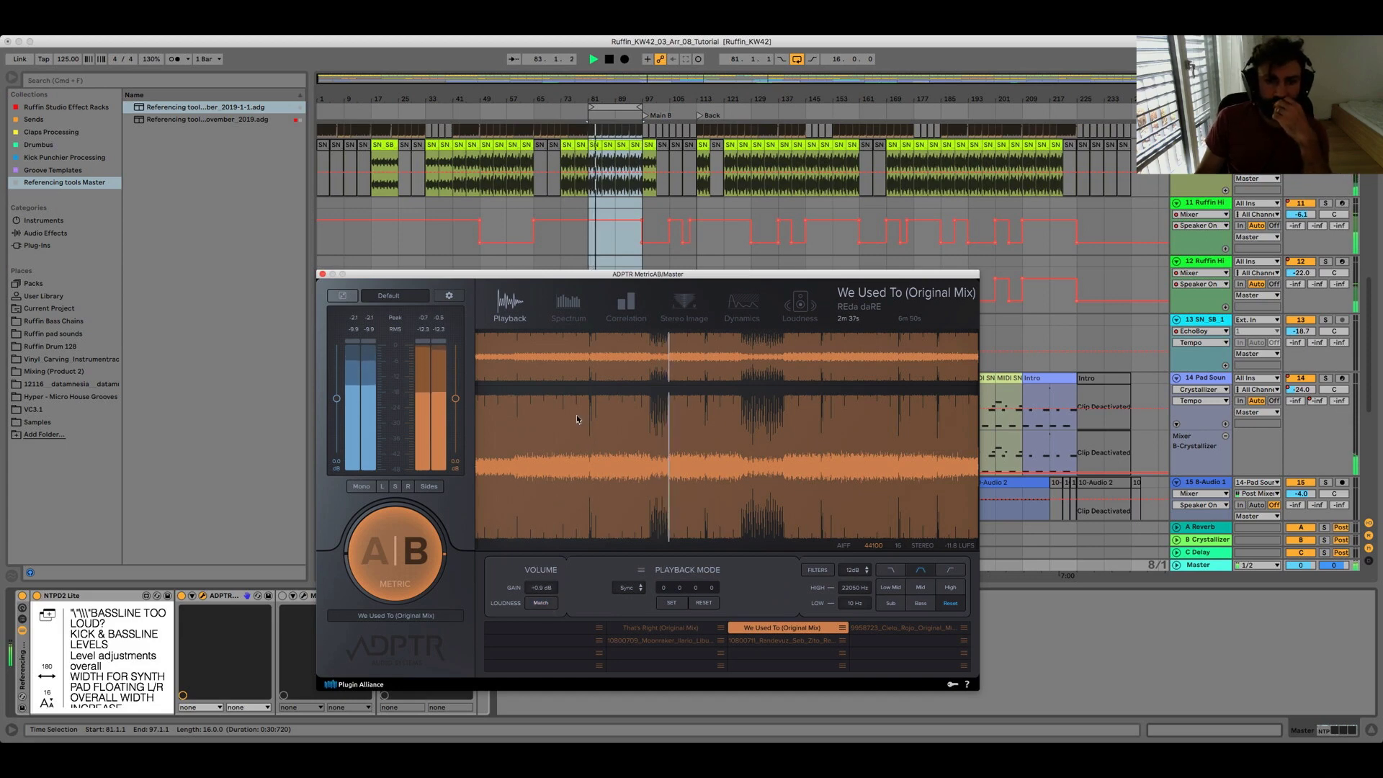
left_click(552, 602)
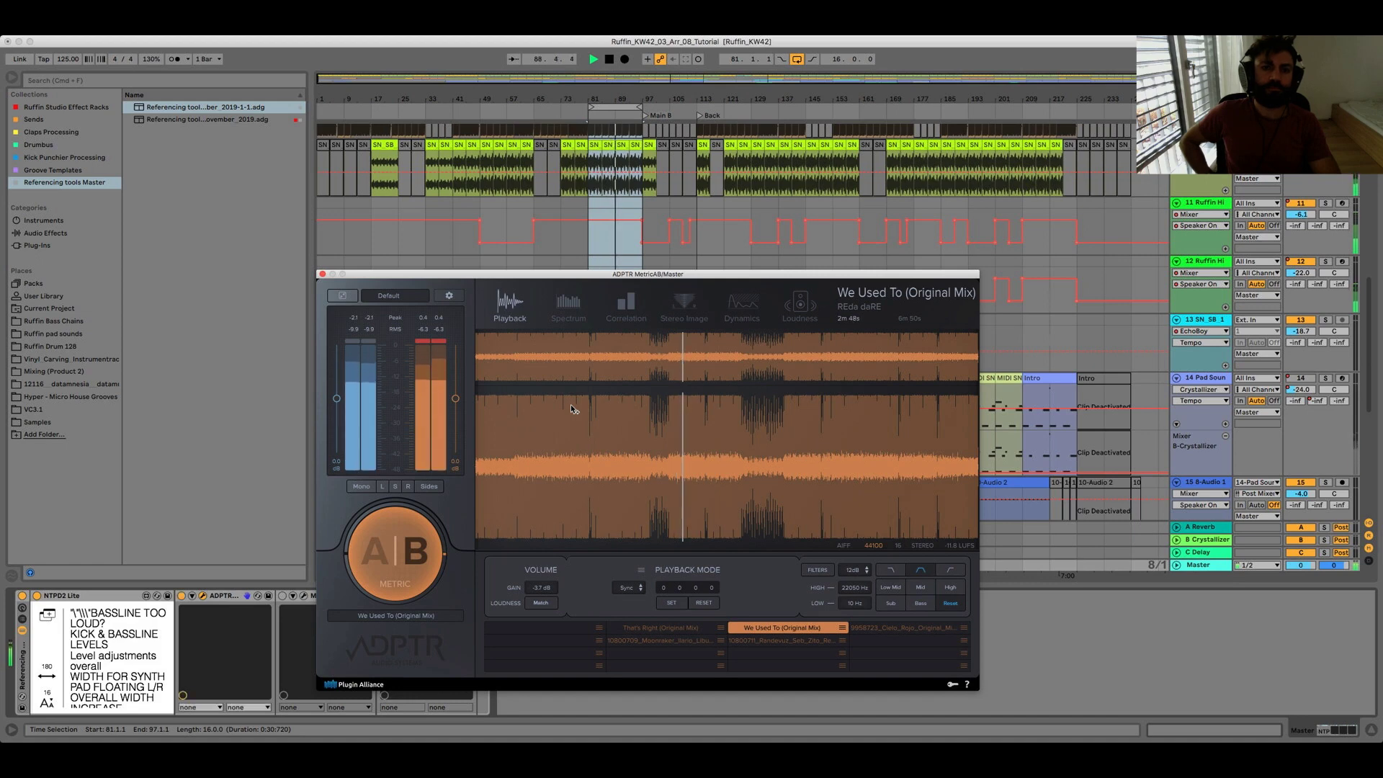
key("space")
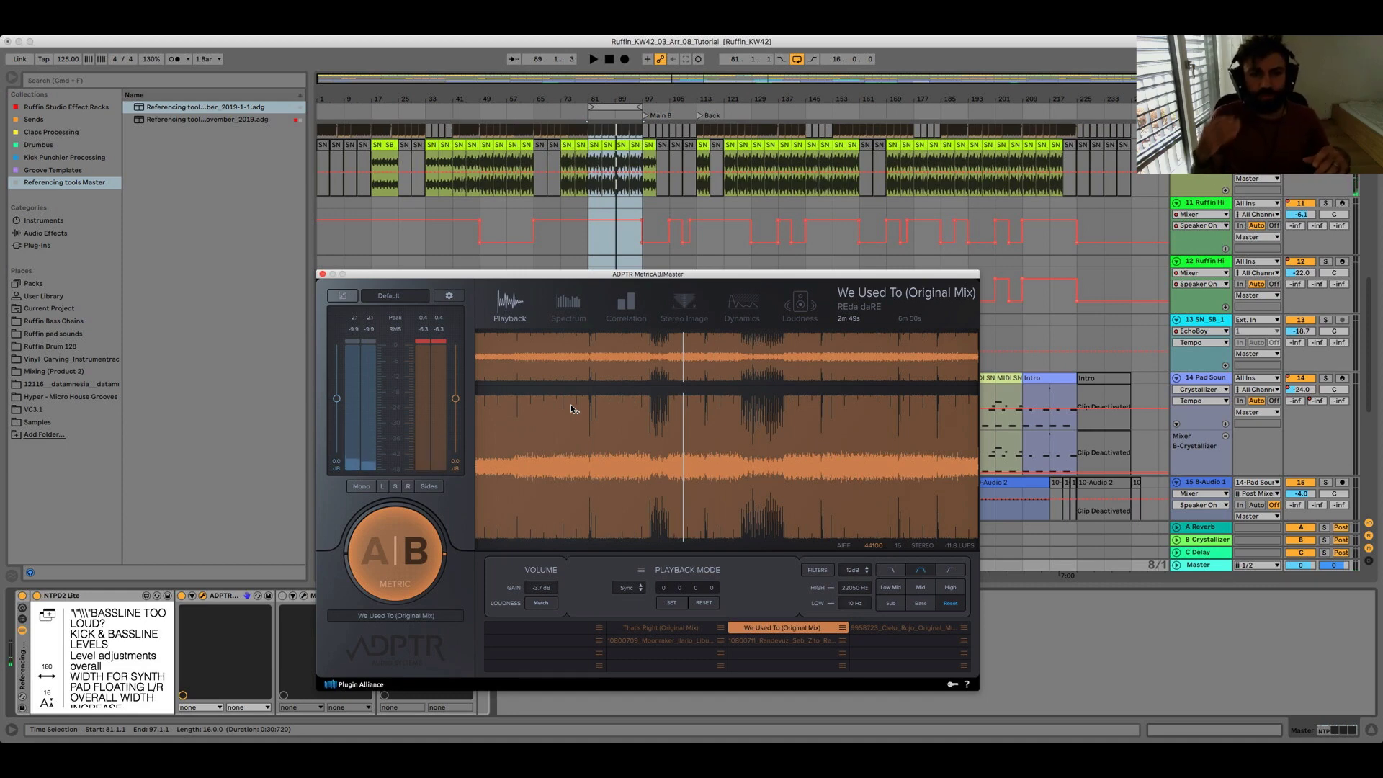
Step: Read the final lines of the mixing notes in the notepad device
left_click(115, 647)
scroll(114, 645, "down", 5)
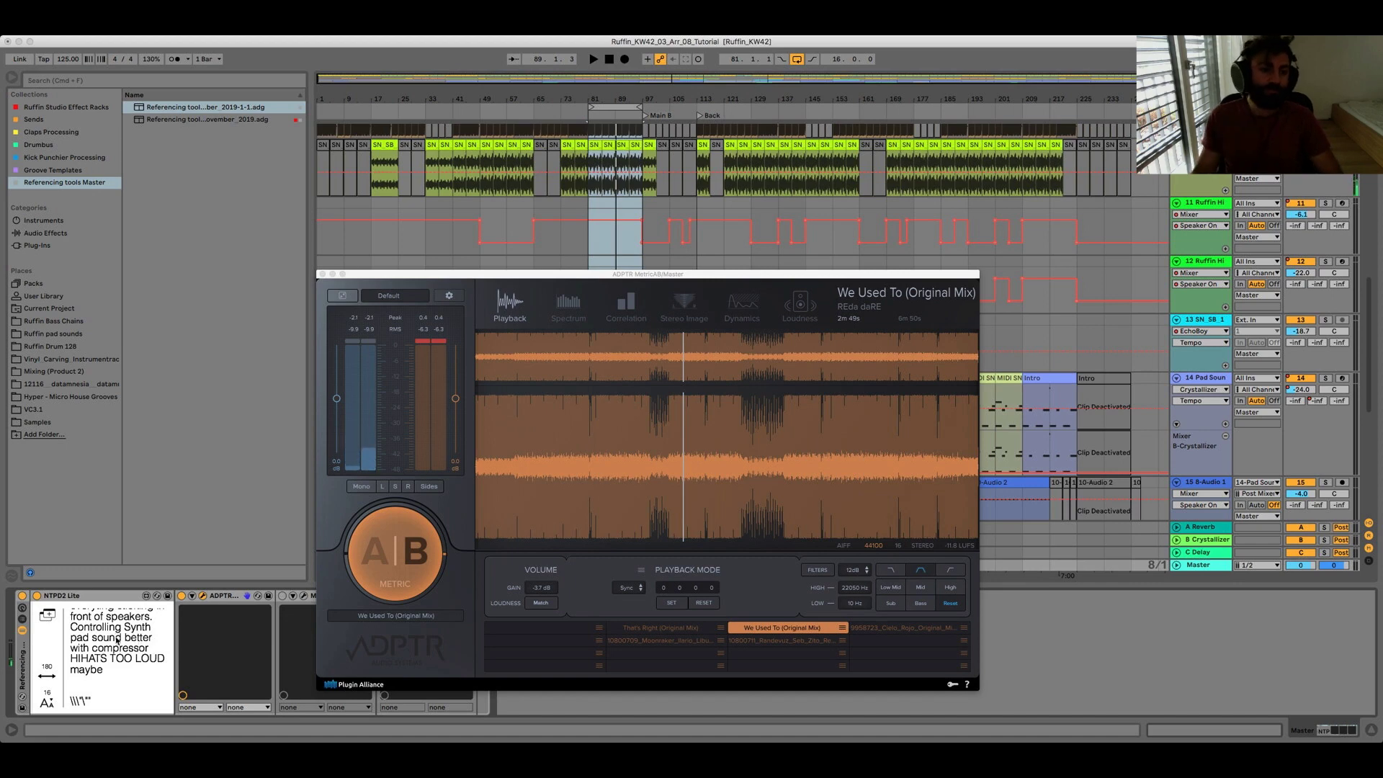
Step: Close the MetricAB window and look through the tracks in the arrangement
left_click_drag(107, 651, 107, 641)
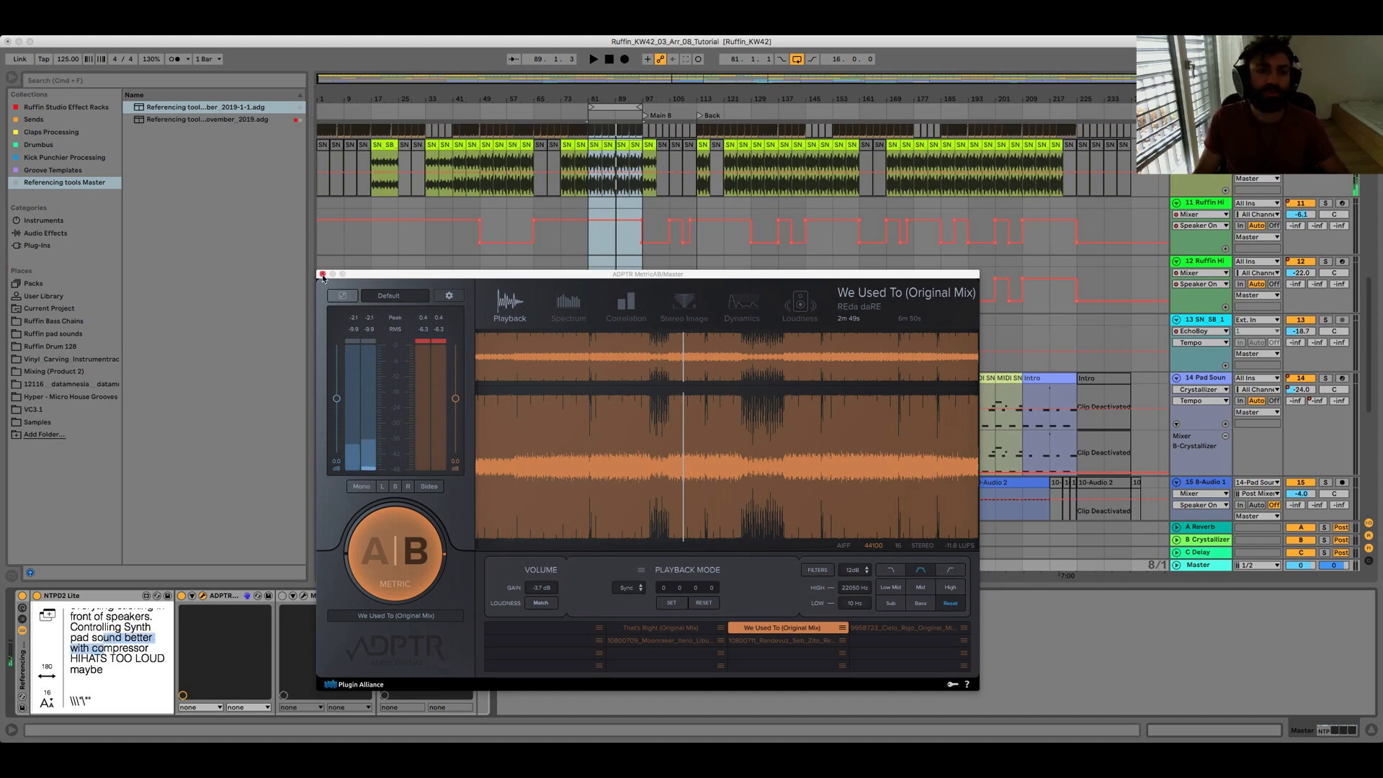
left_click(322, 273)
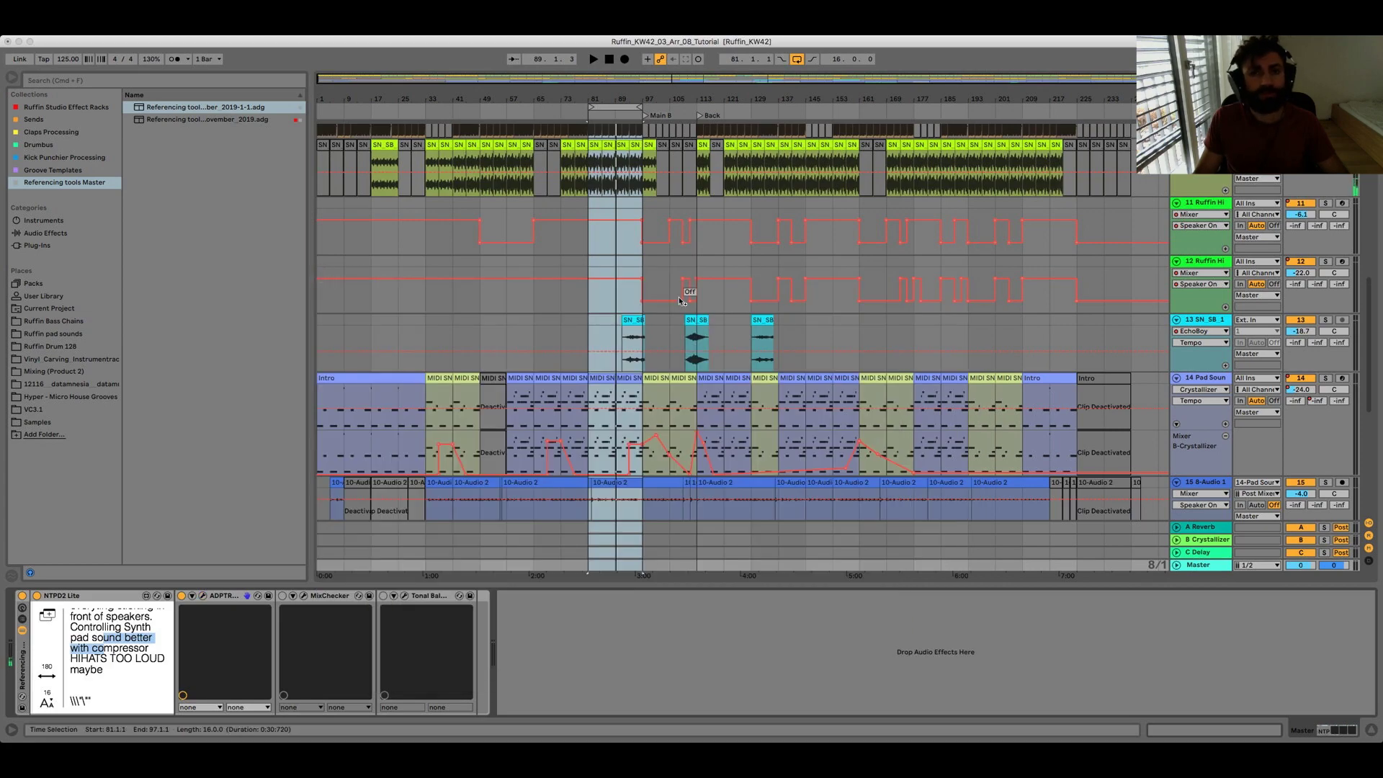
scroll(680, 299, "up", 5)
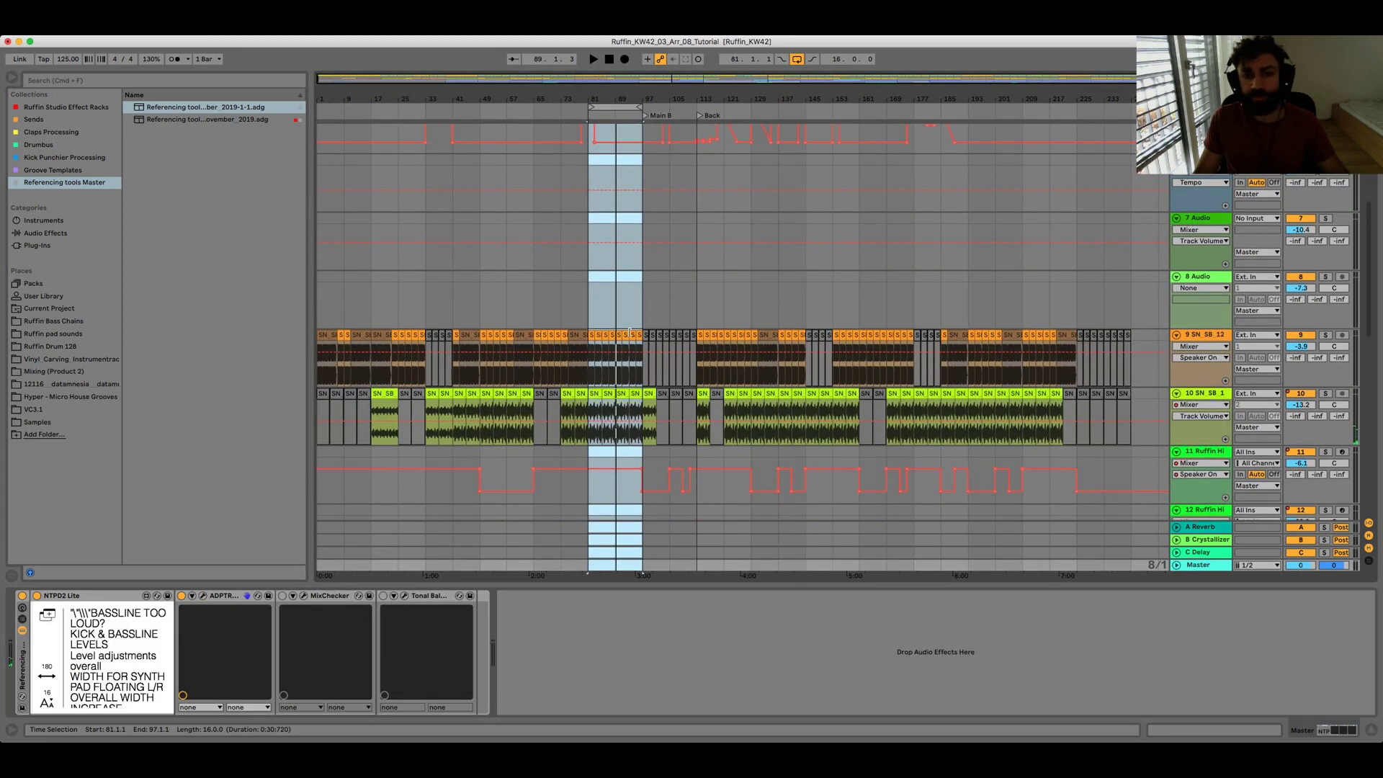
scroll(608, 356, "down", 3)
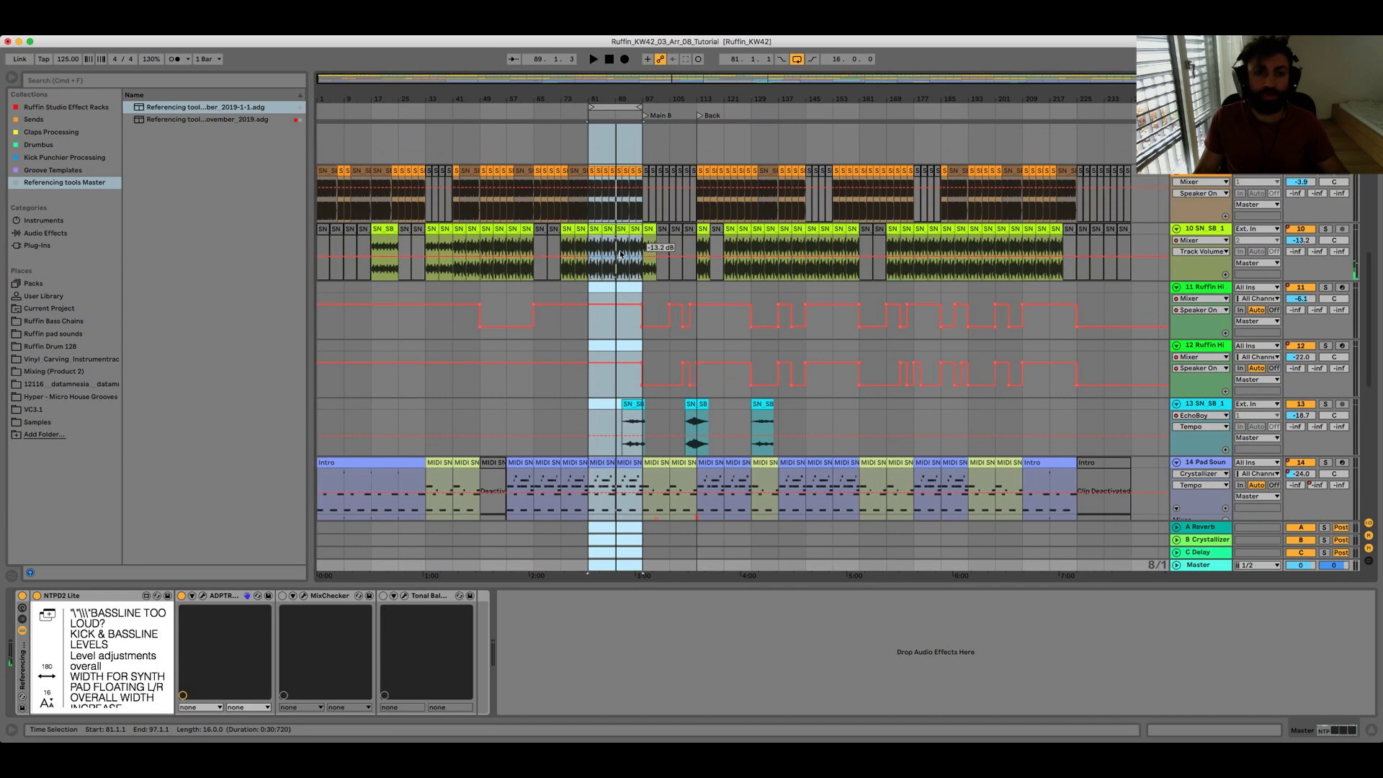
scroll(566, 296, "down", 3)
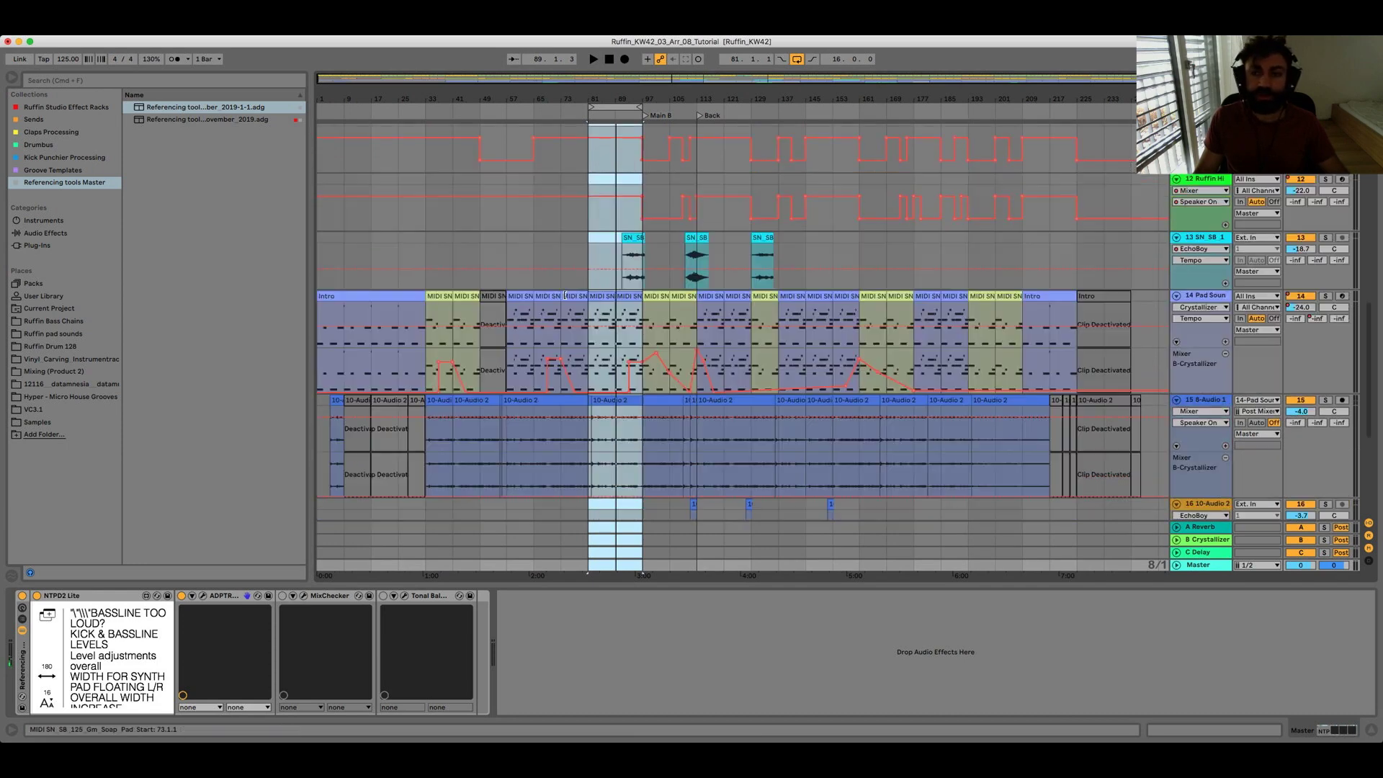
scroll(635, 265, "up", 5)
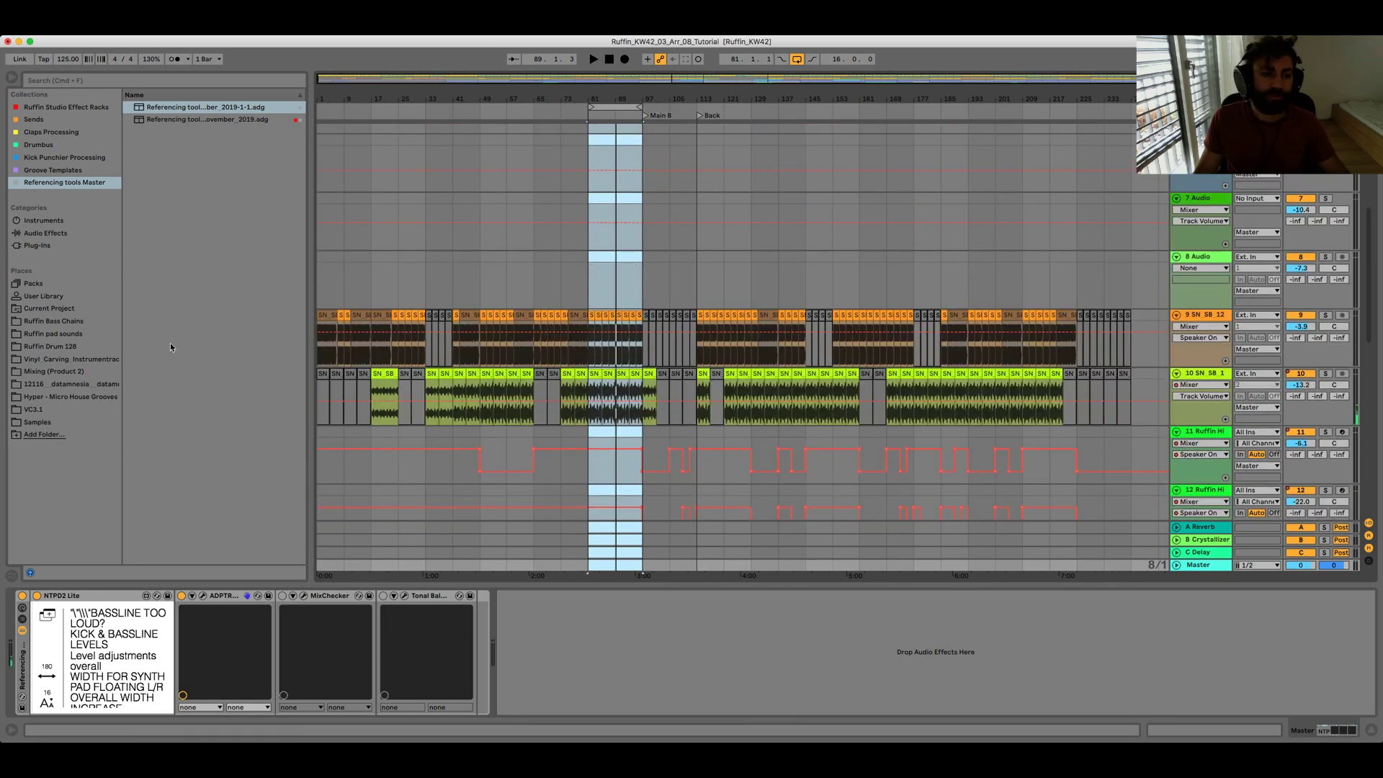
Step: Reopen MetricAB from the Master track's device chain and move its window higher over the arrangement
left_click(204, 597)
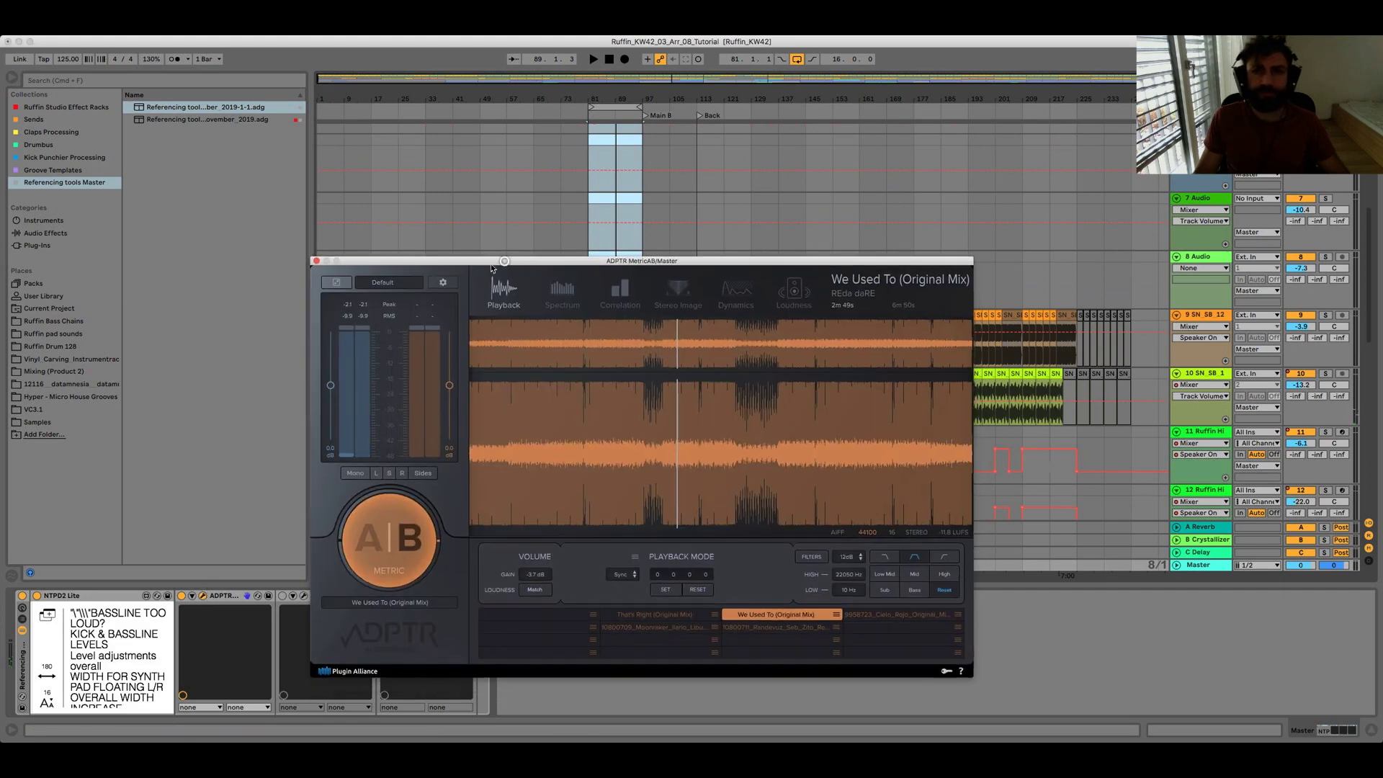
left_click_drag(511, 274, 504, 261)
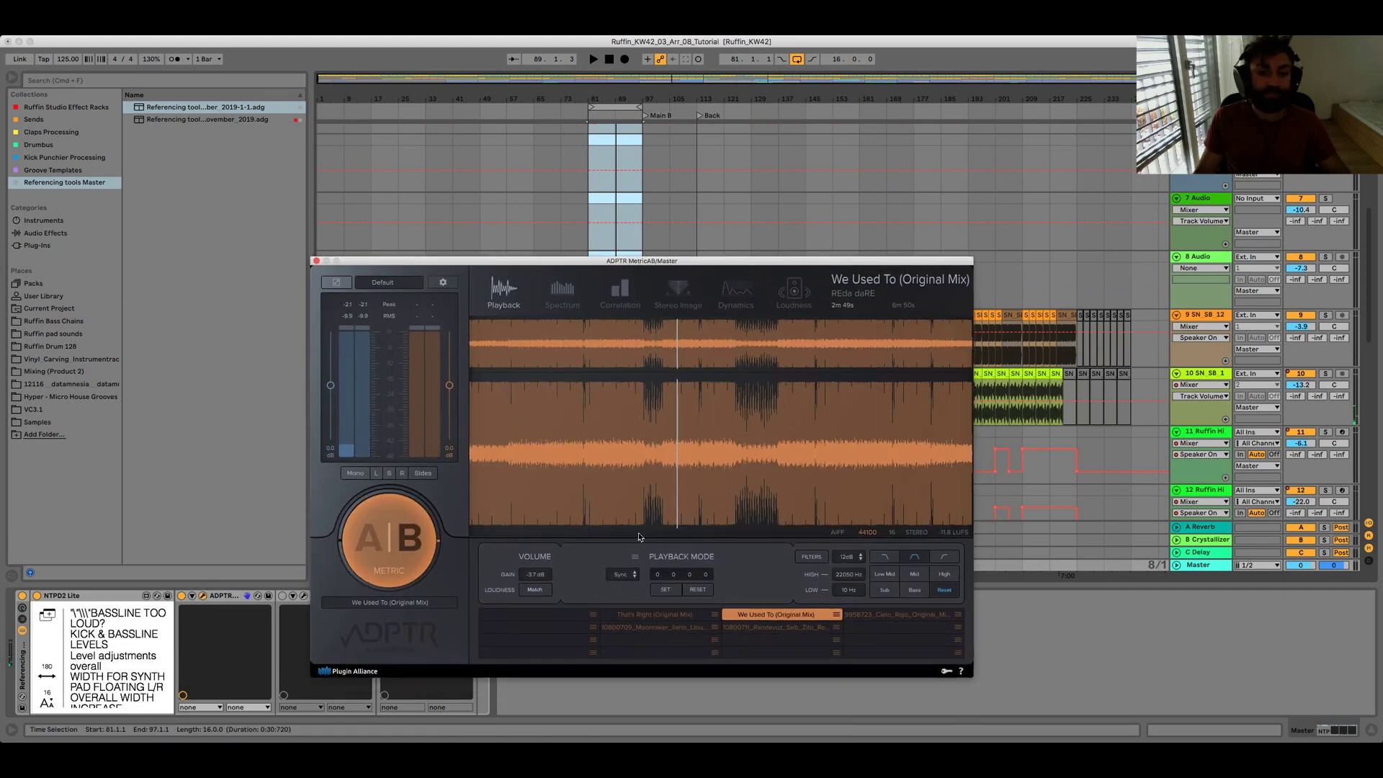
left_click_drag(616, 261, 645, 171)
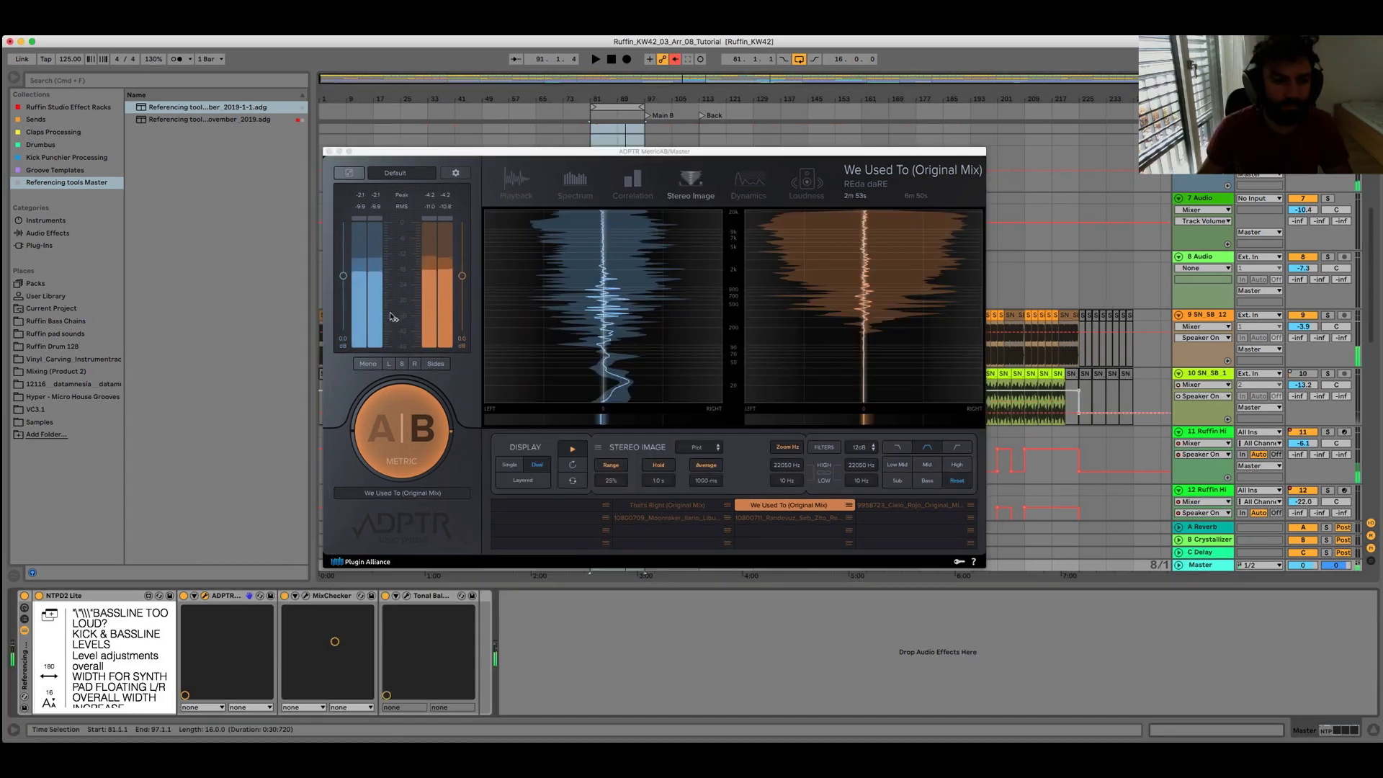
Step: Filter playback to the Sub band in MetricAB's Playback view and compare the reference with the track over the looped section
left_click(516, 190)
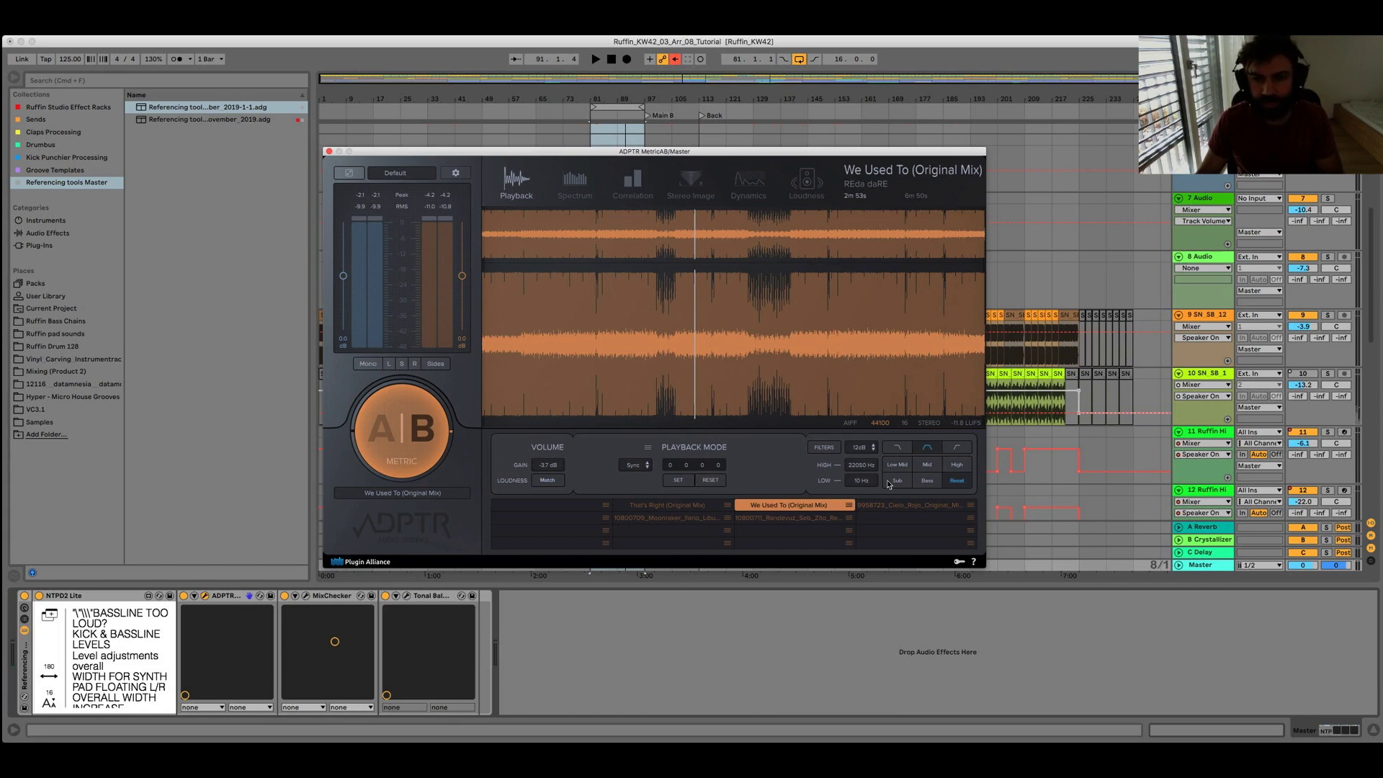
left_click(900, 486)
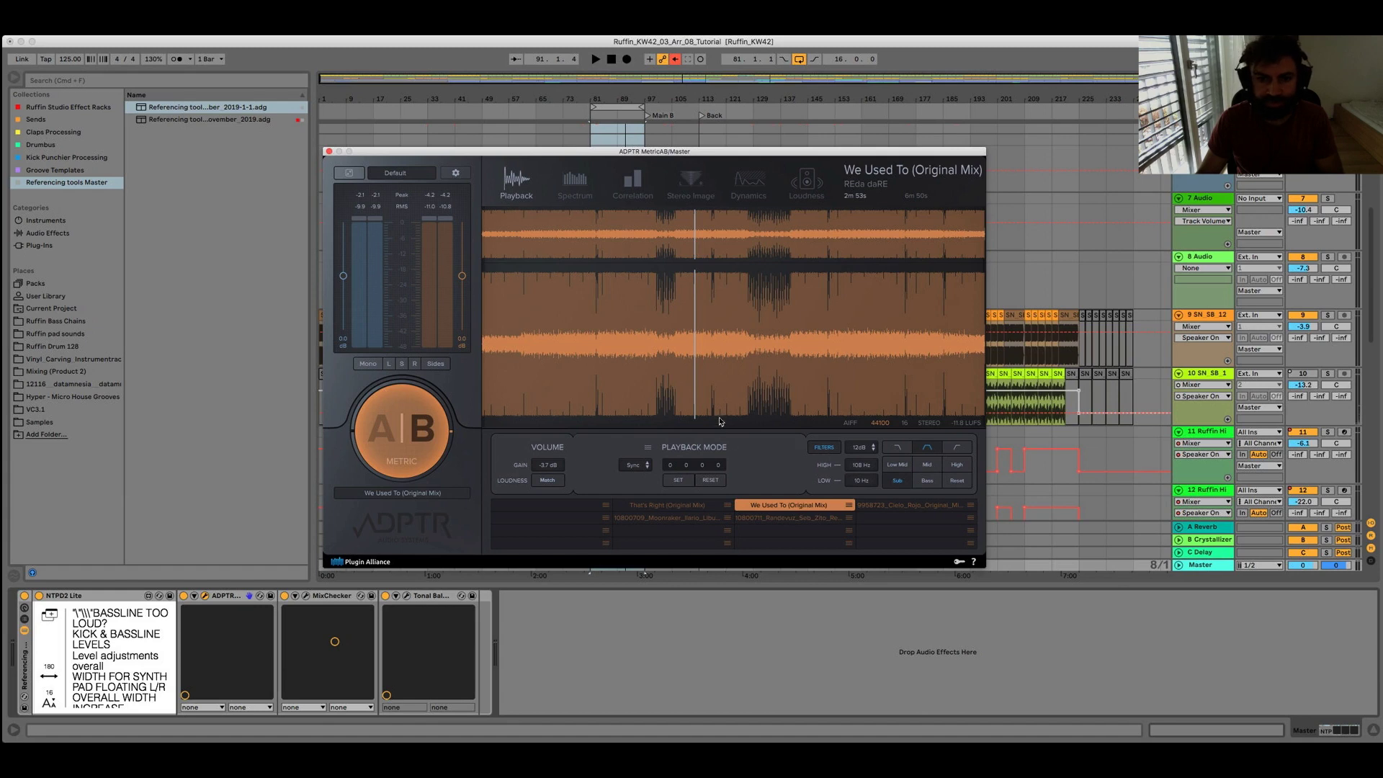
key("space")
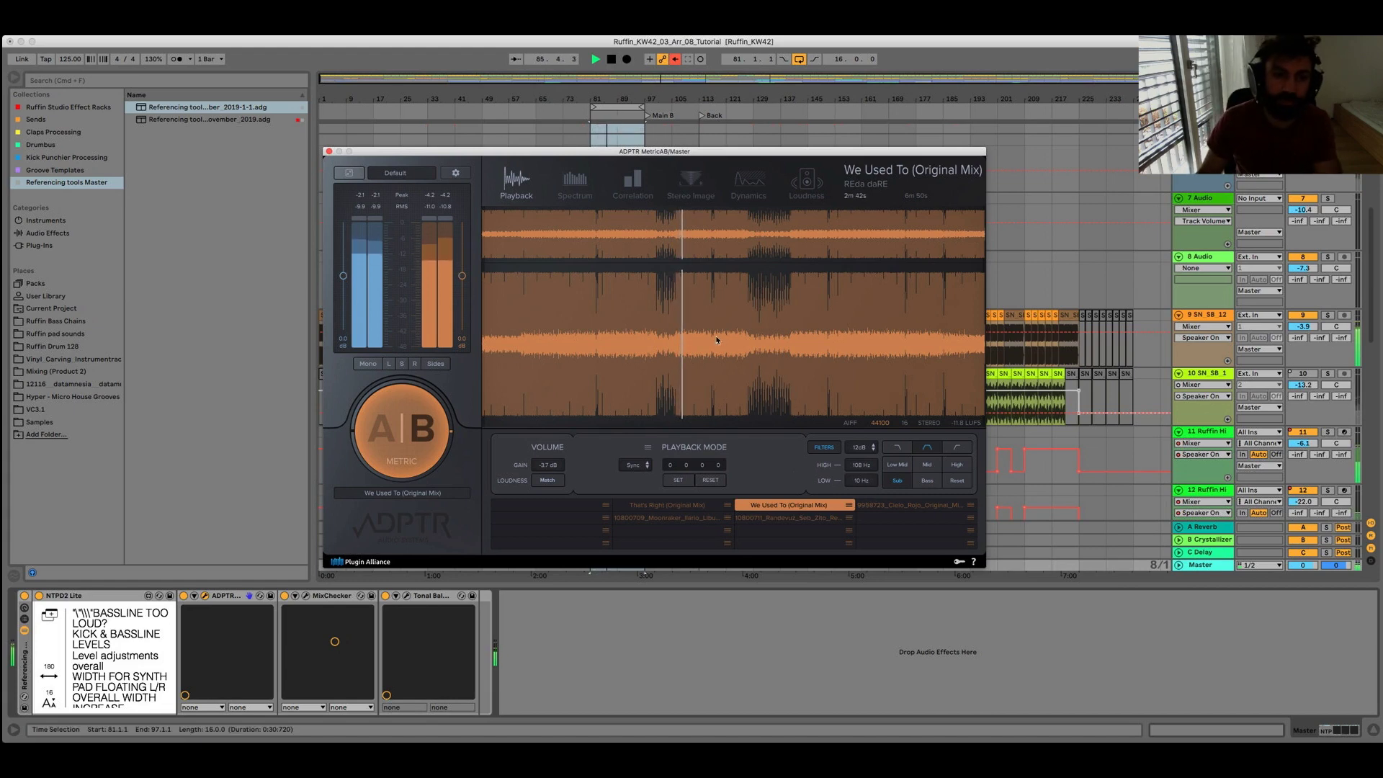
left_click(396, 442)
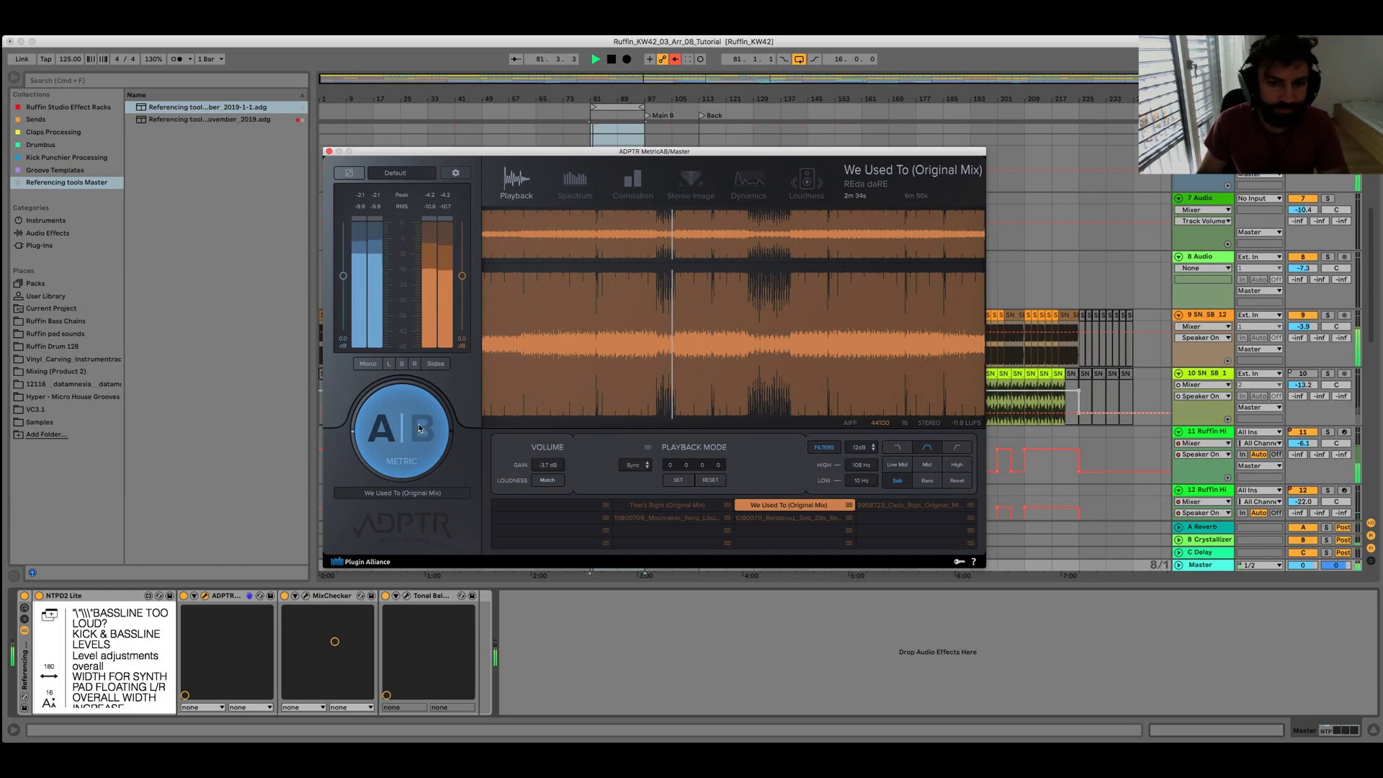
key("space")
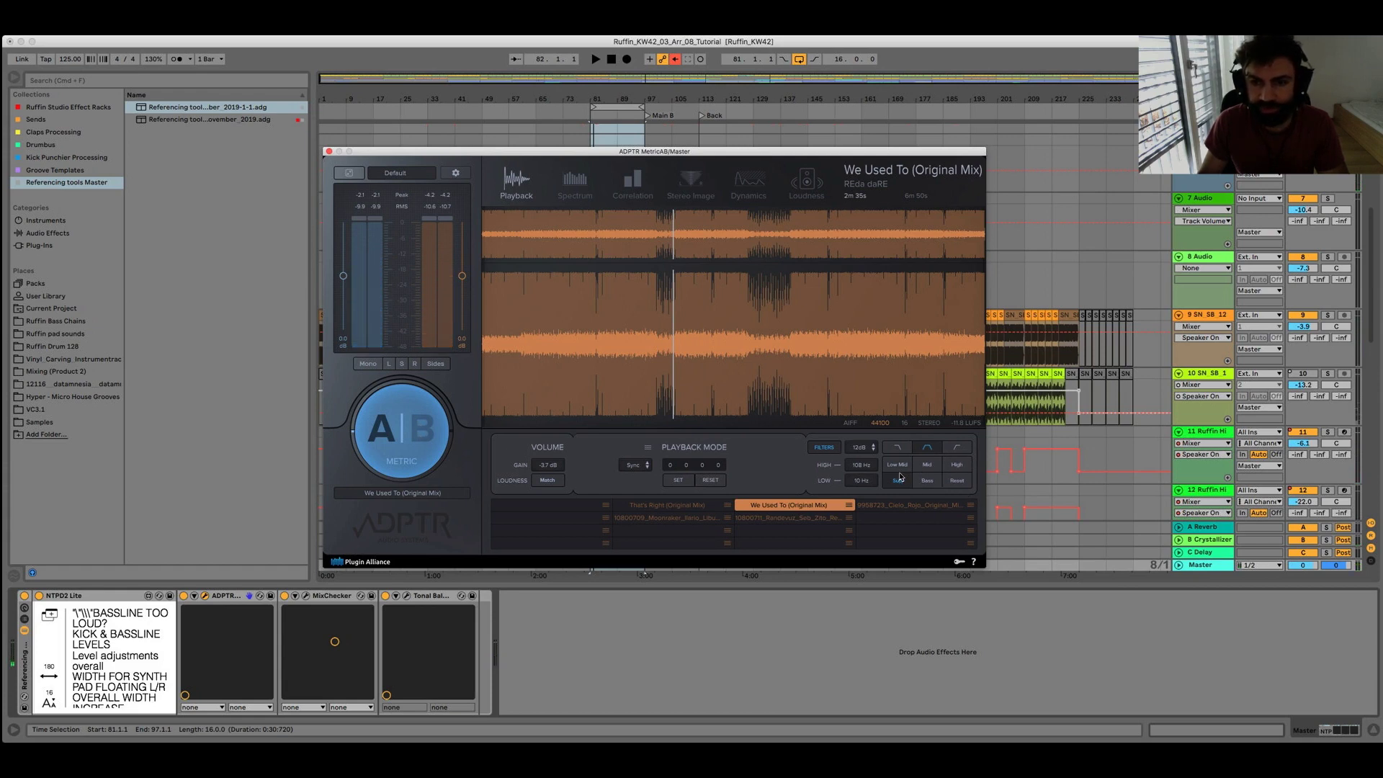
Step: Switch the filter to the Mid band and alternate repeatedly between the track and the reference while the loop plays
left_click(929, 466)
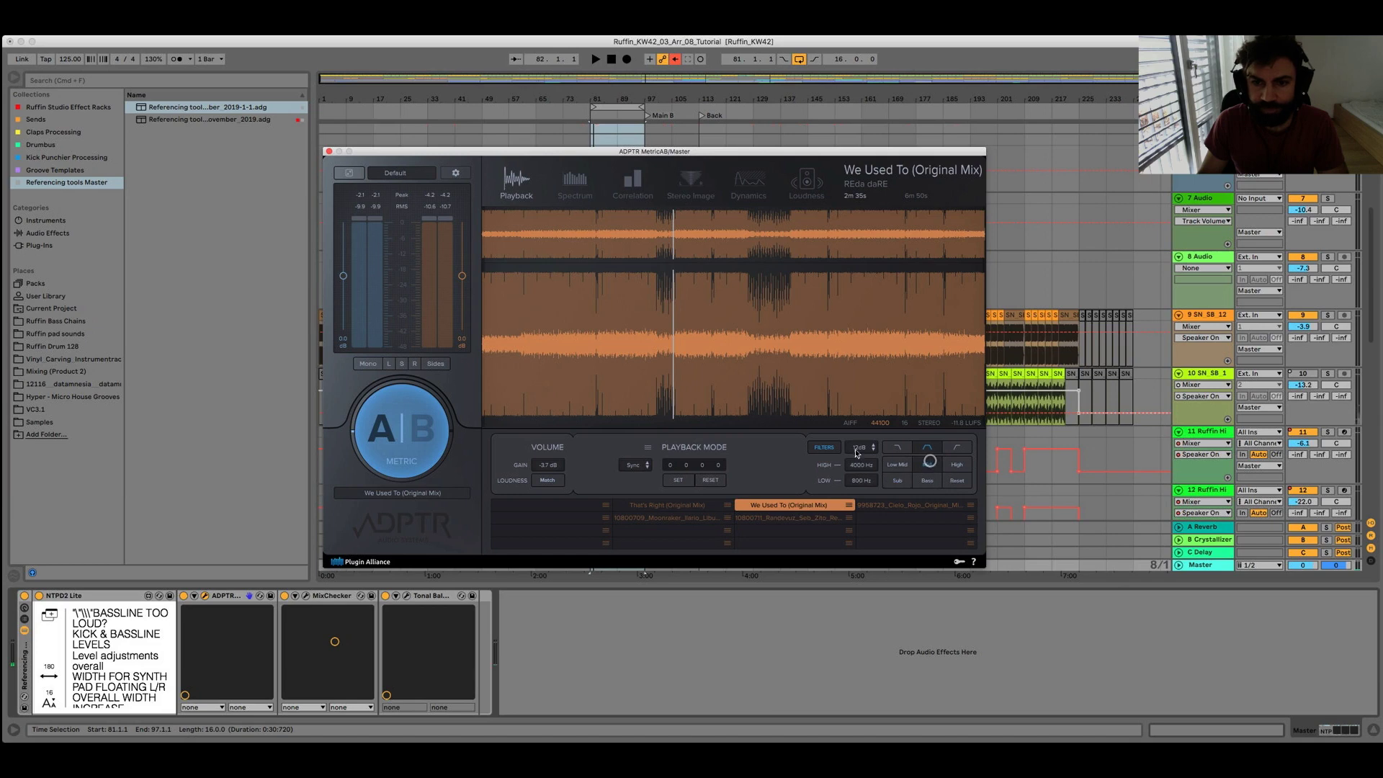
key("space")
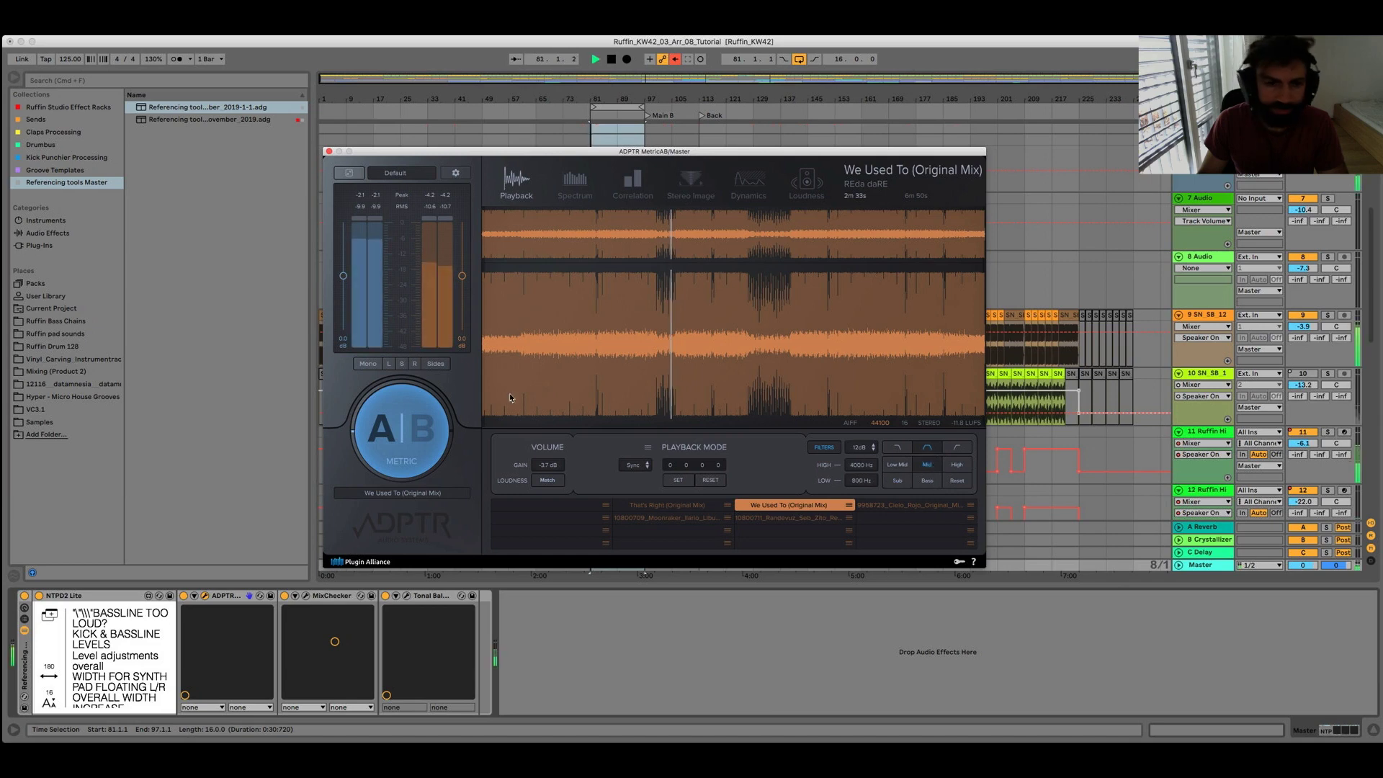
left_click(406, 434)
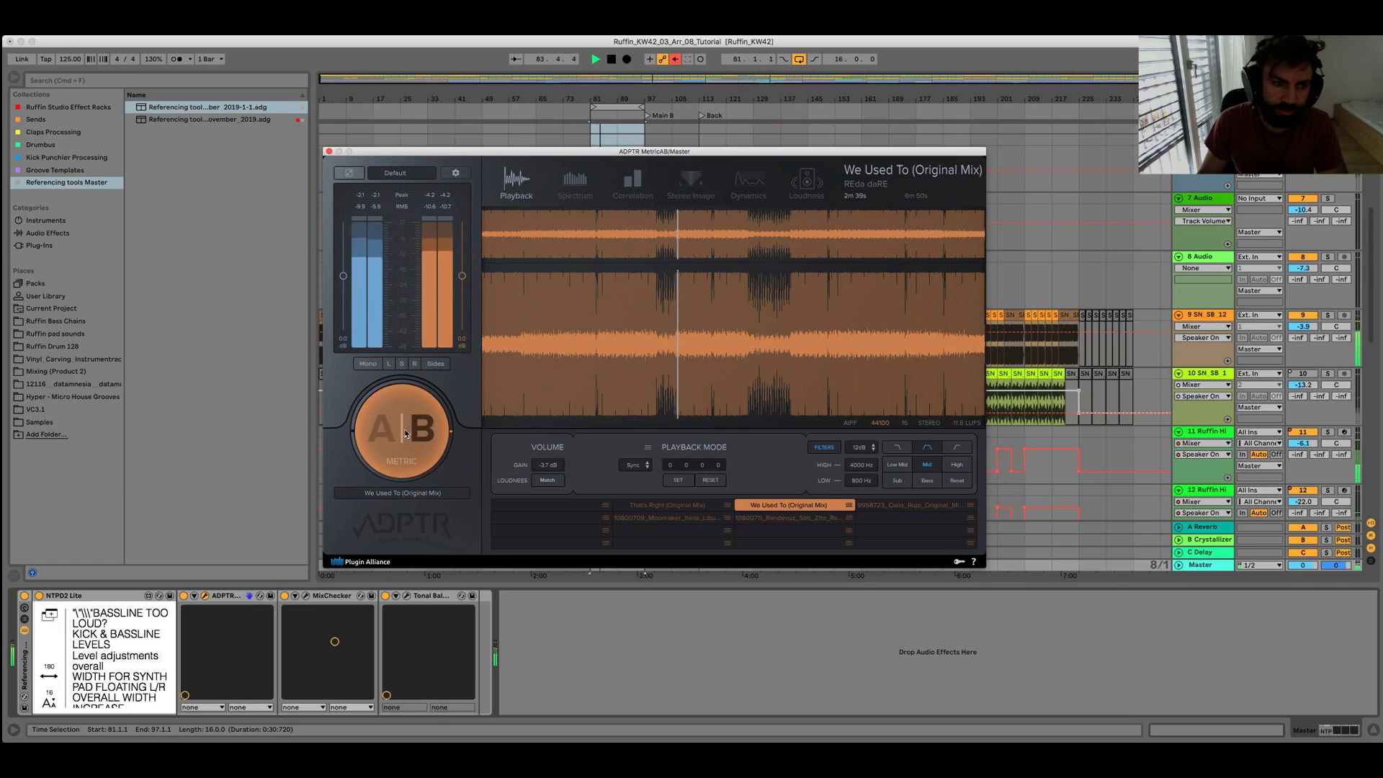
left_click(405, 433)
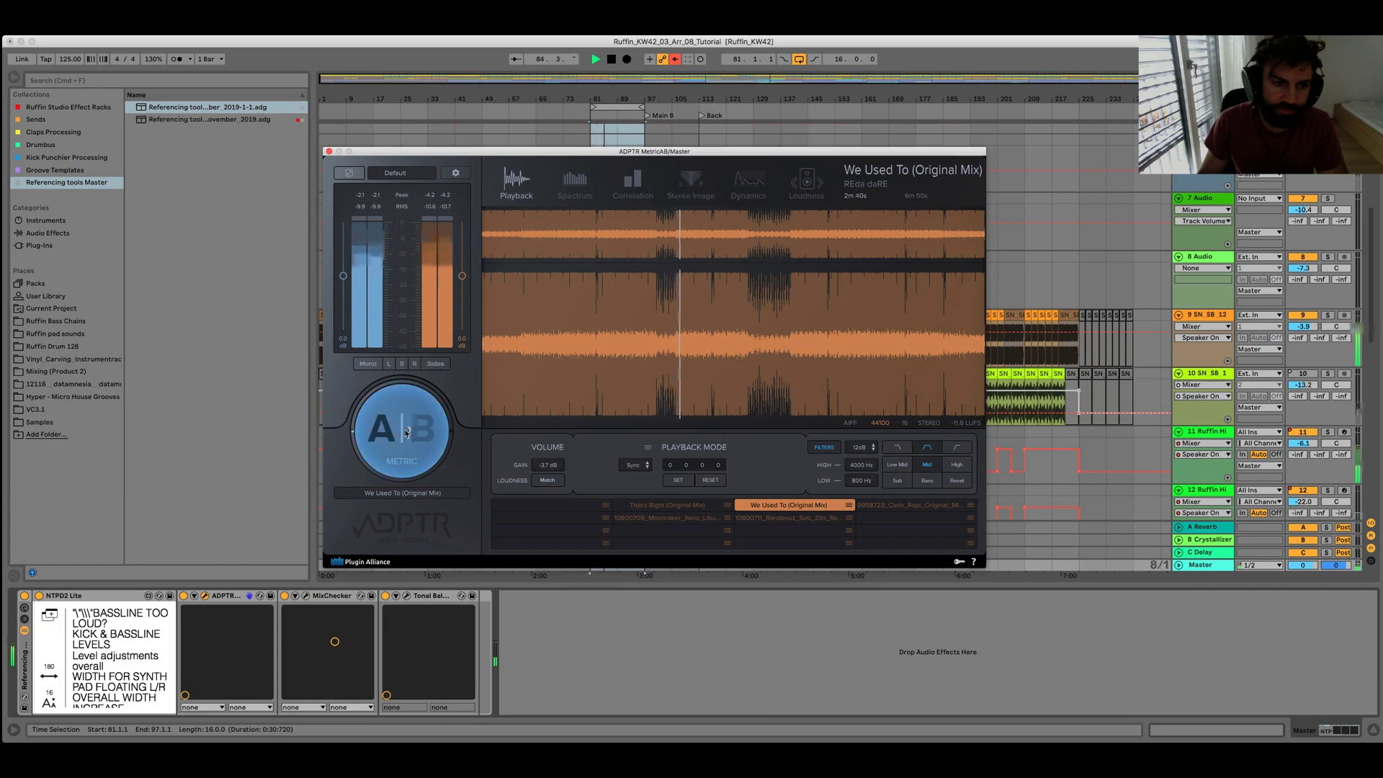
left_click(406, 433)
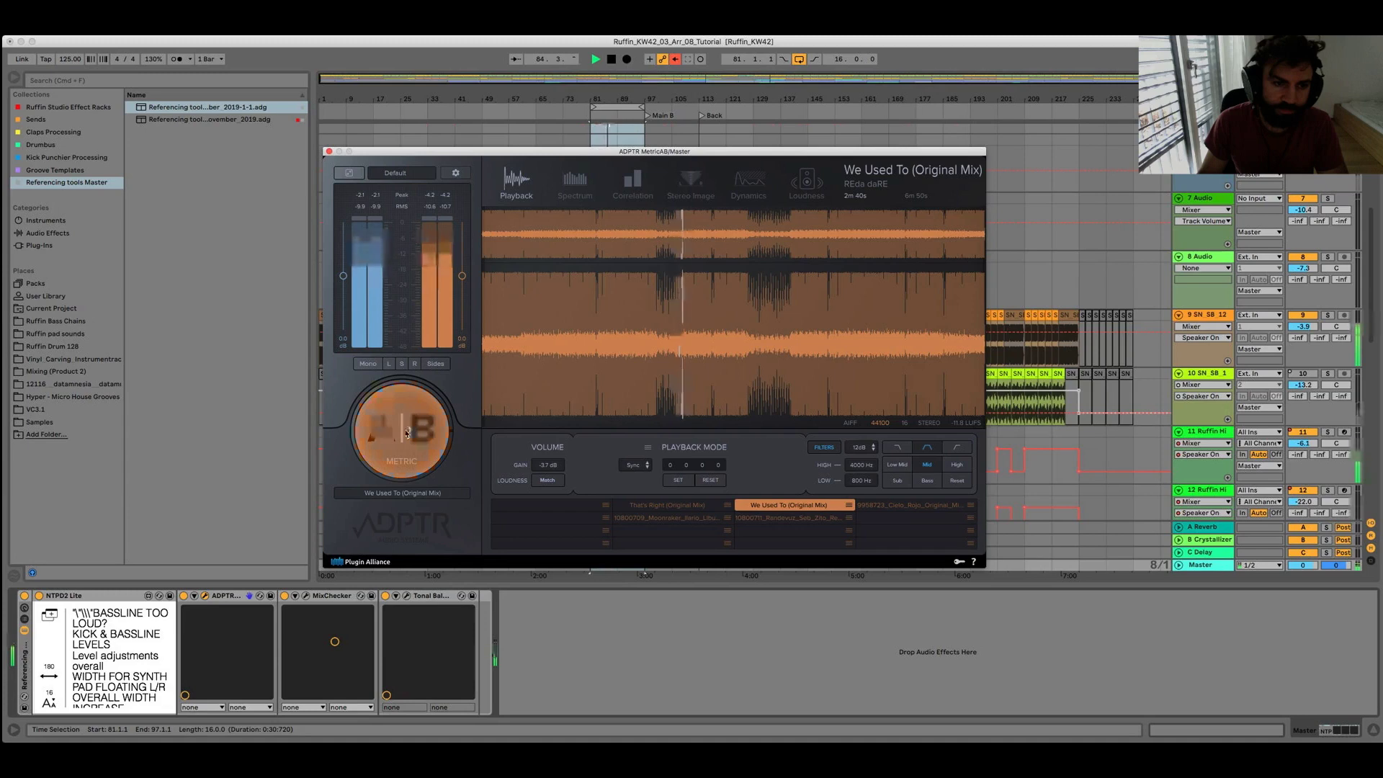
left_click(406, 433)
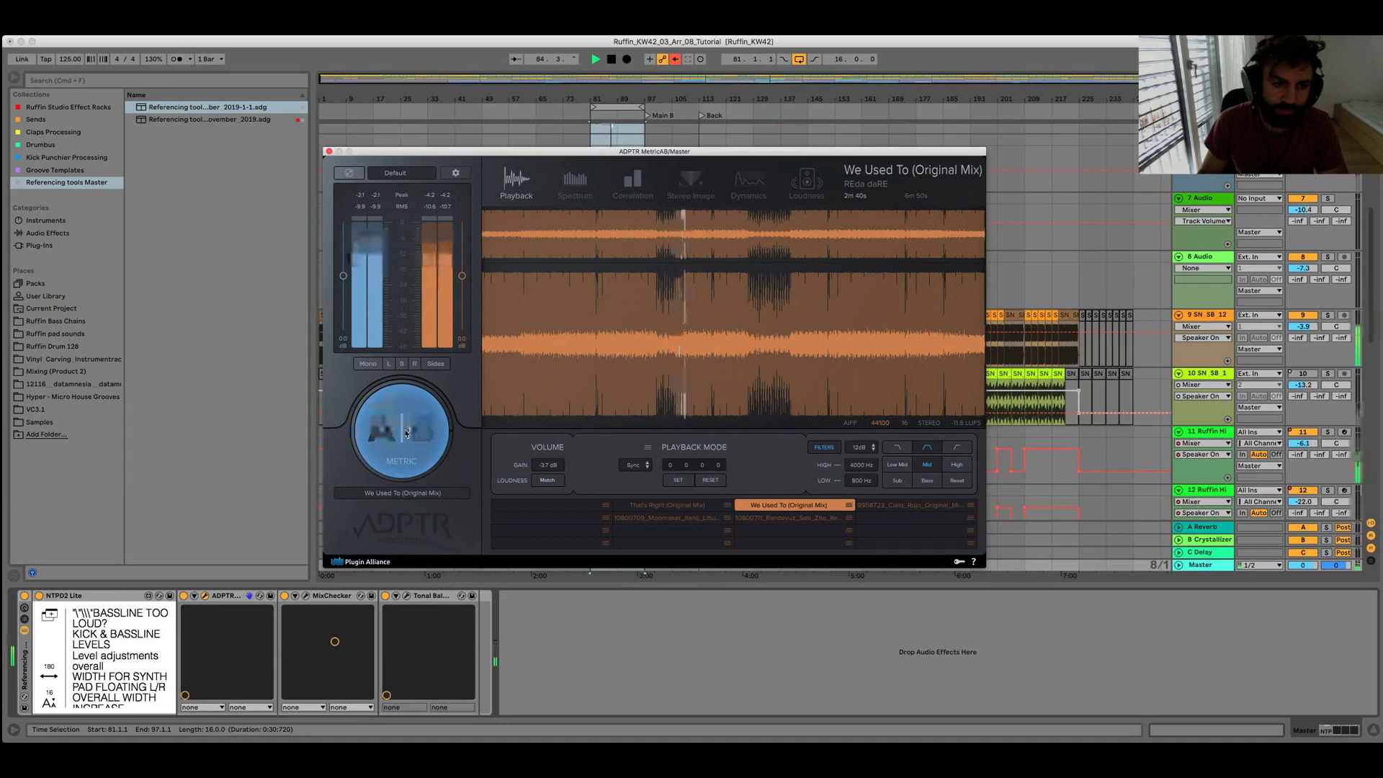
left_click(406, 433)
Step: Switch the filter to the High band, alternate between the reference and the track over the loop, and stop playback
left_click(957, 464)
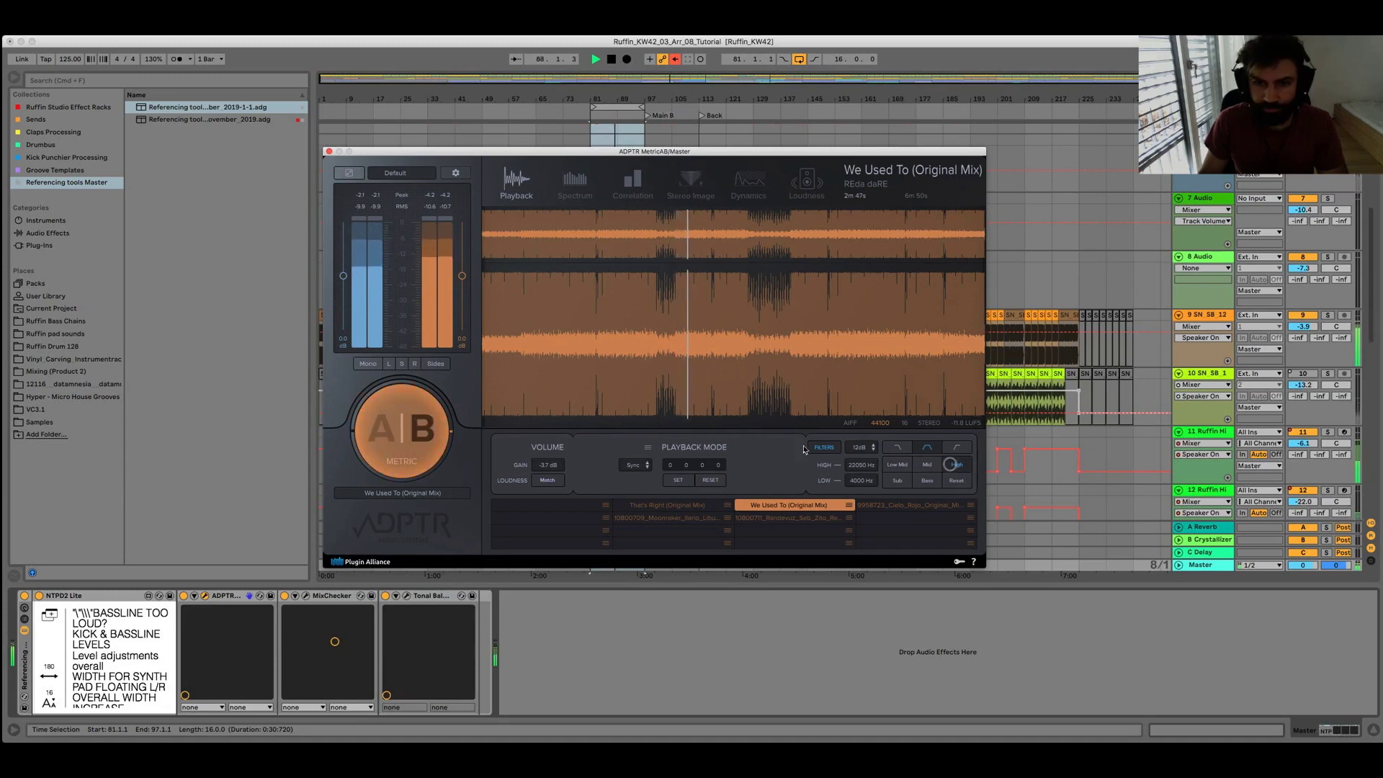
left_click(396, 420)
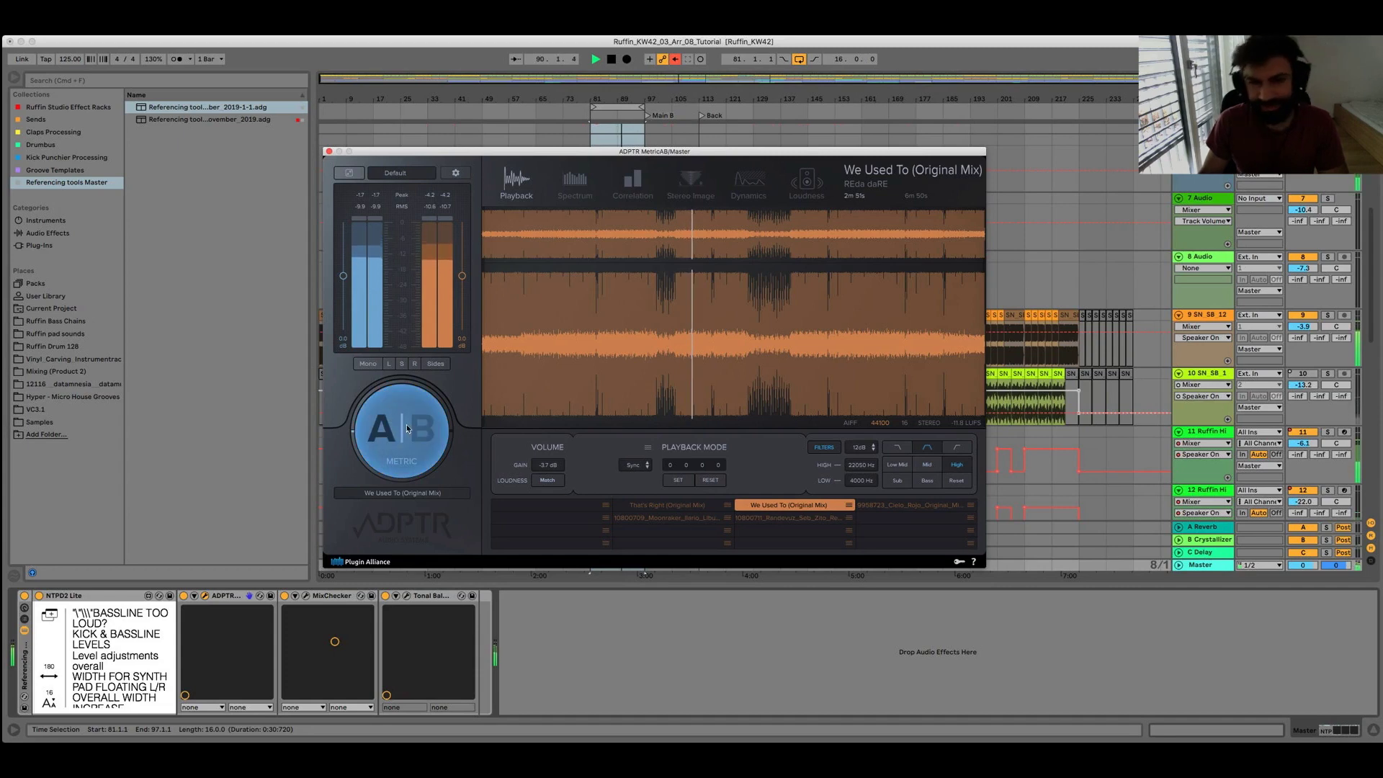
left_click(407, 429)
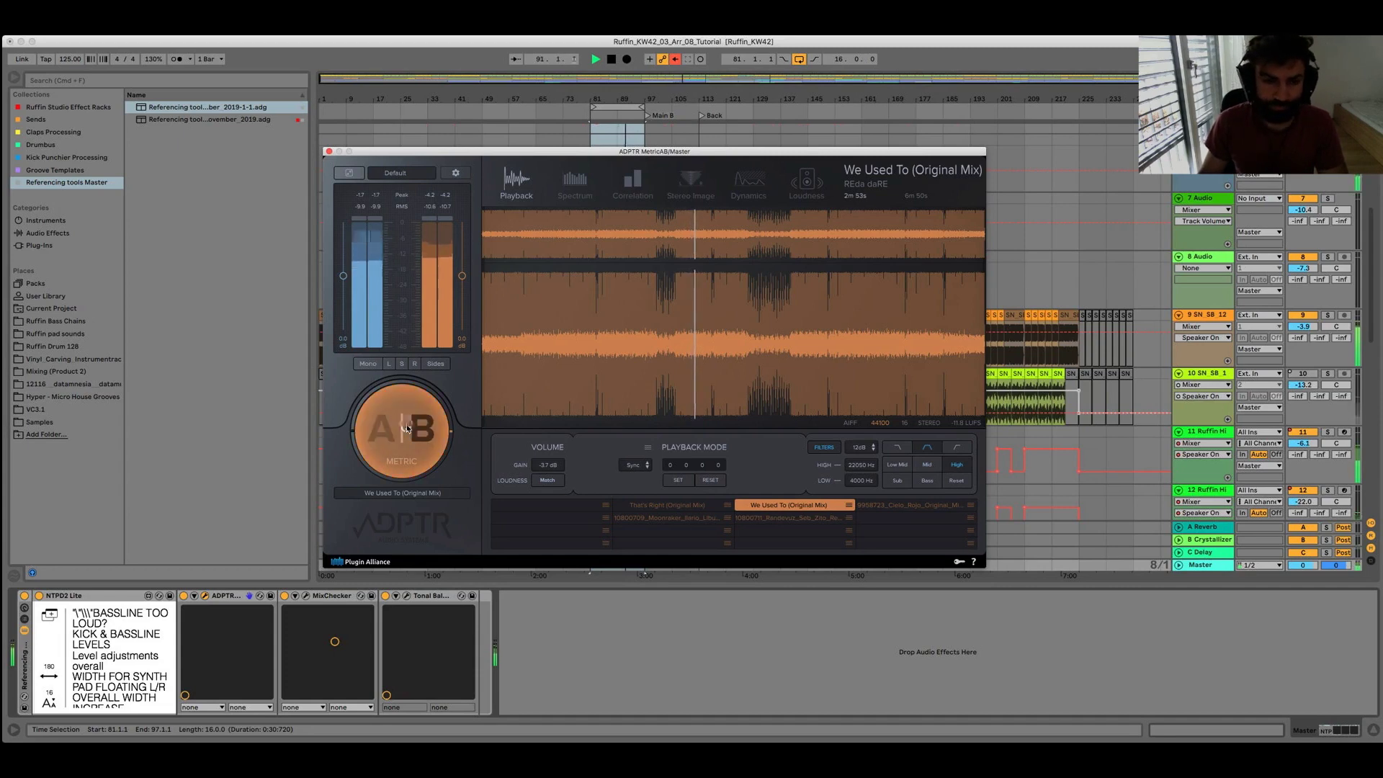
left_click(407, 429)
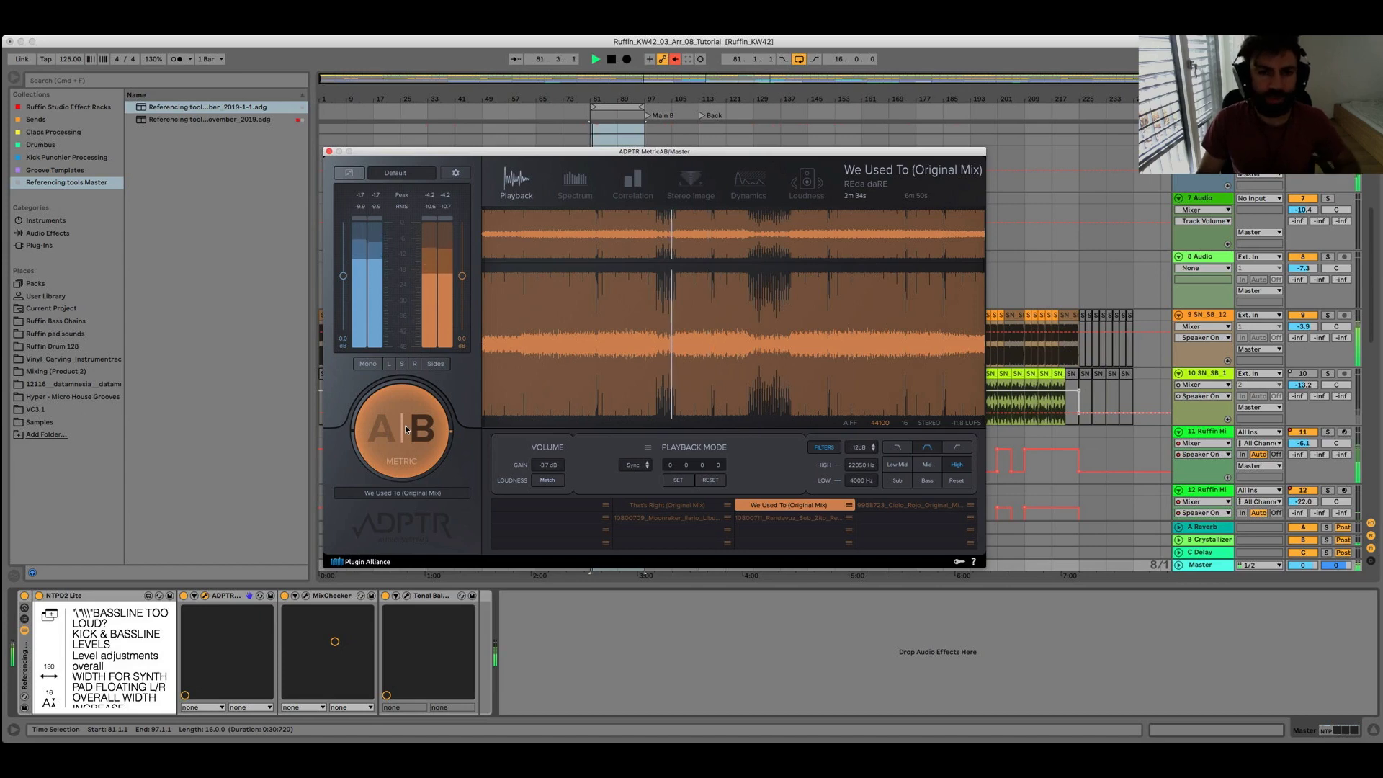
left_click(405, 430)
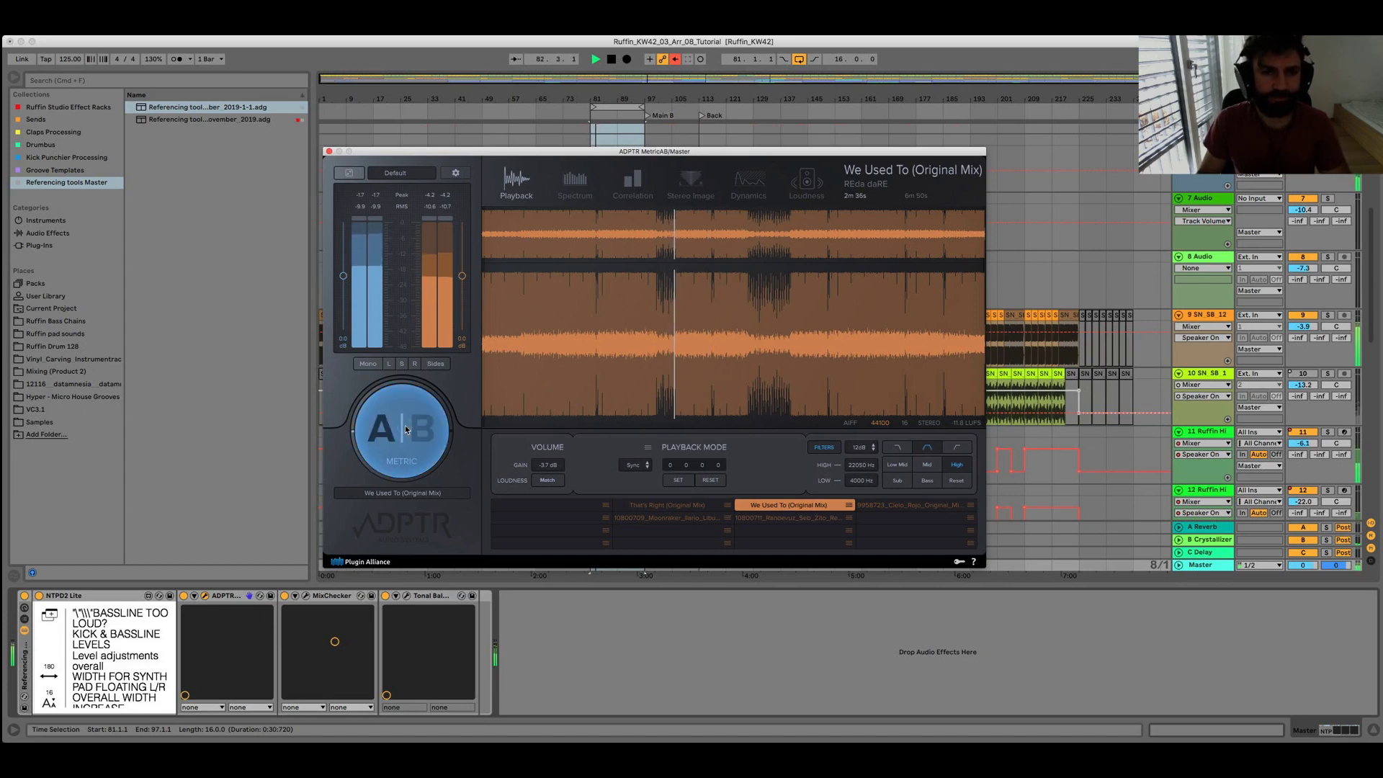
left_click(405, 427)
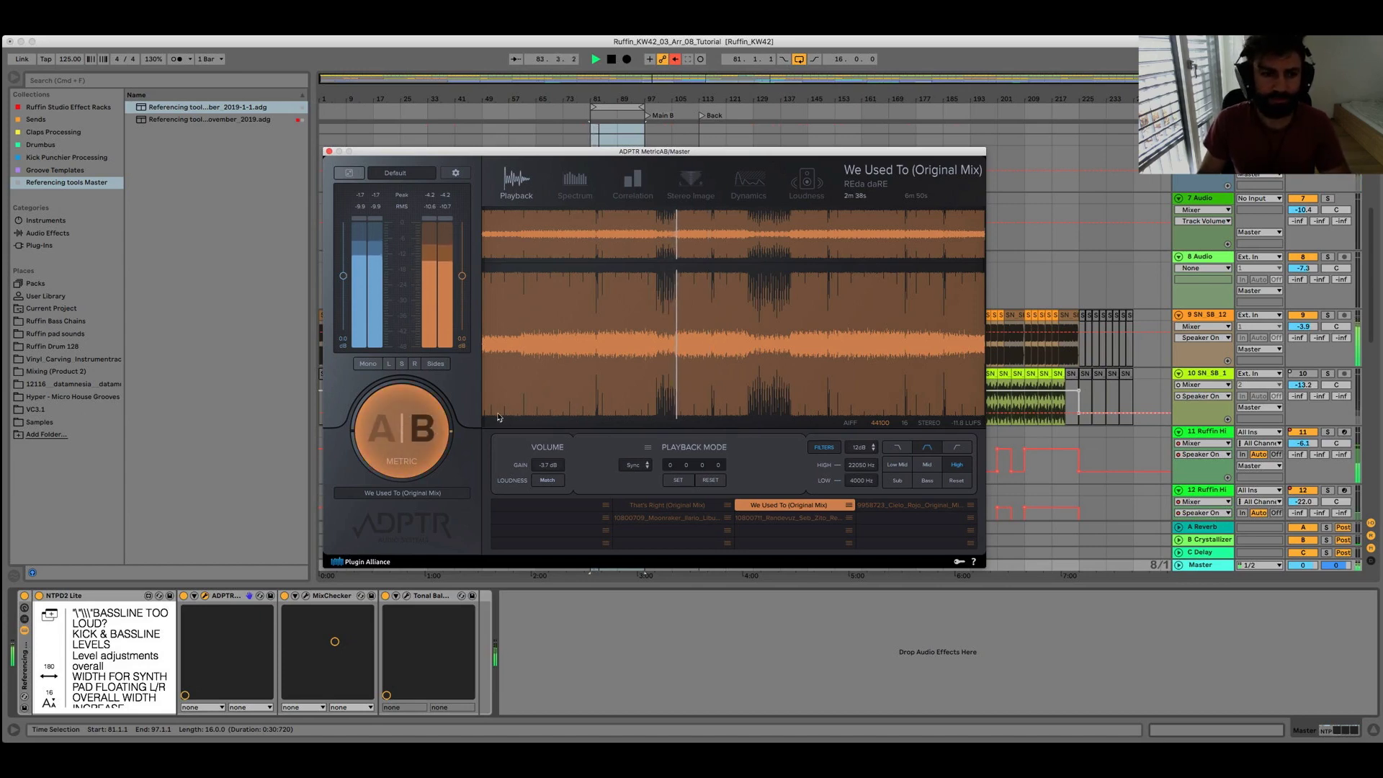
left_click(393, 441)
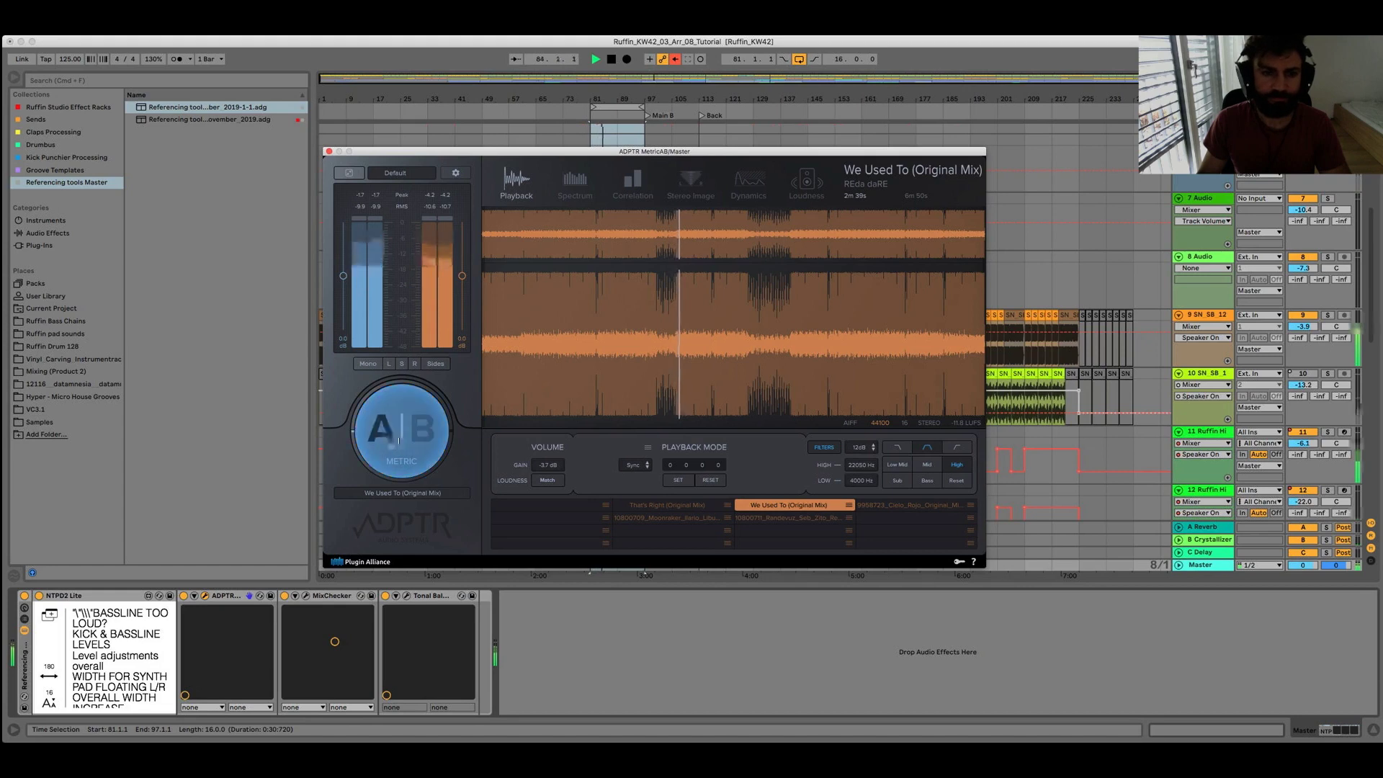
key("space")
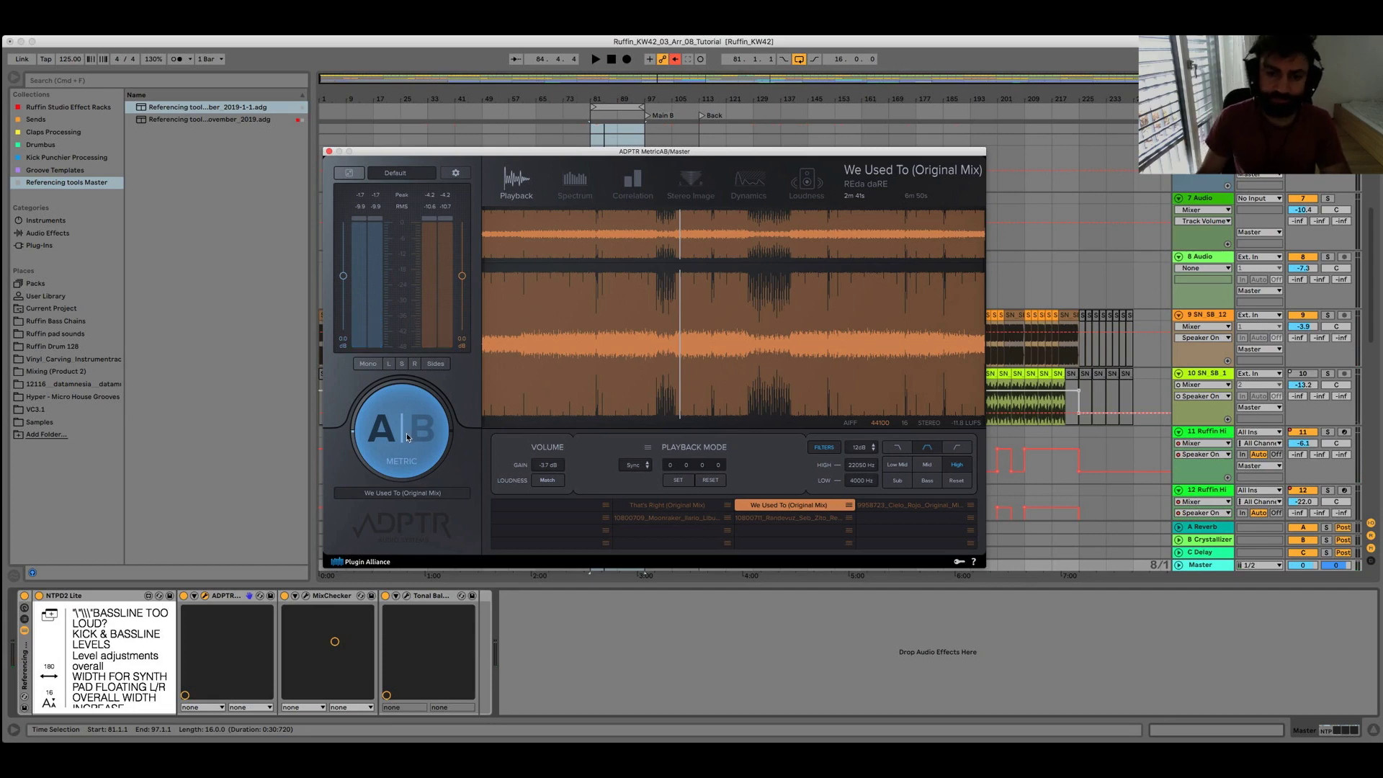
key("space")
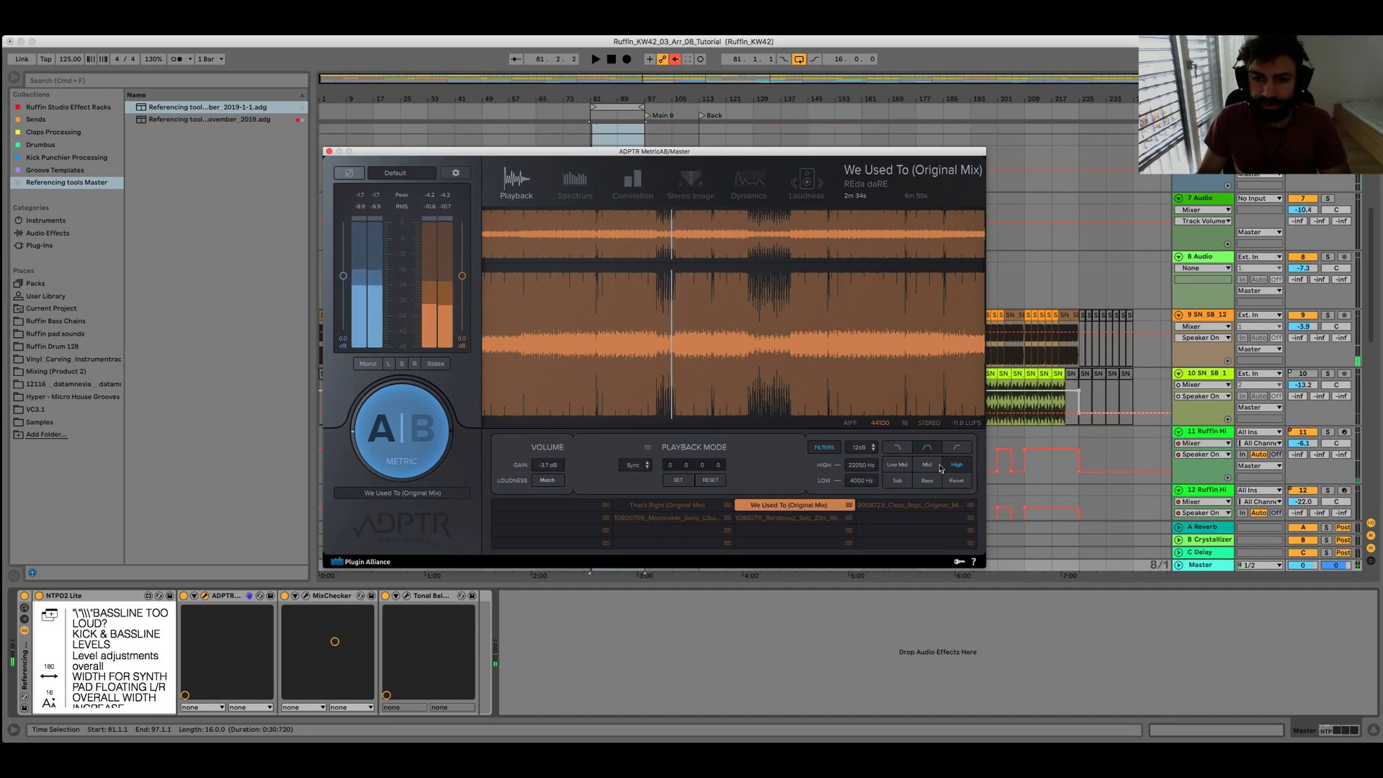
Step: Turn off the filters and view the spectra of the track and the reference while playing the looped section
left_click(814, 450)
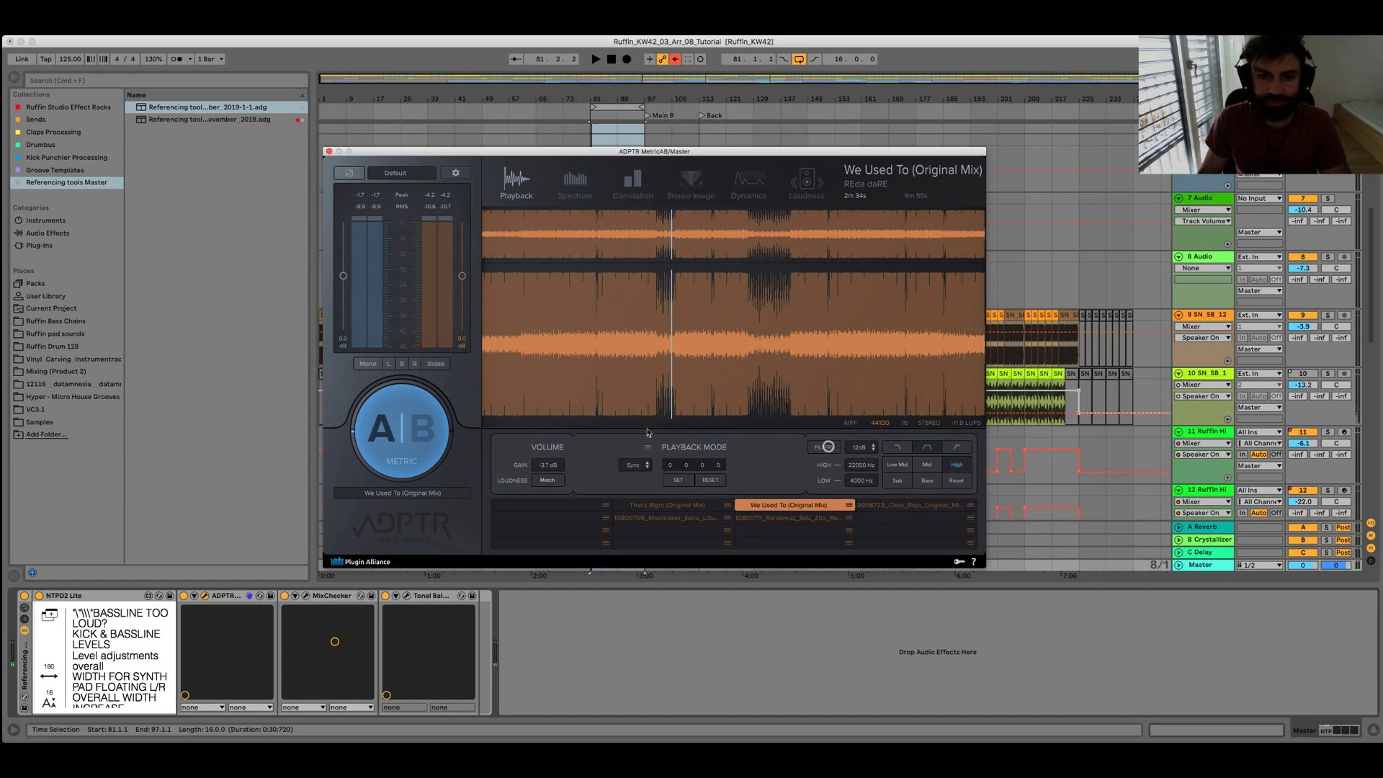
left_click(589, 181)
key("space")
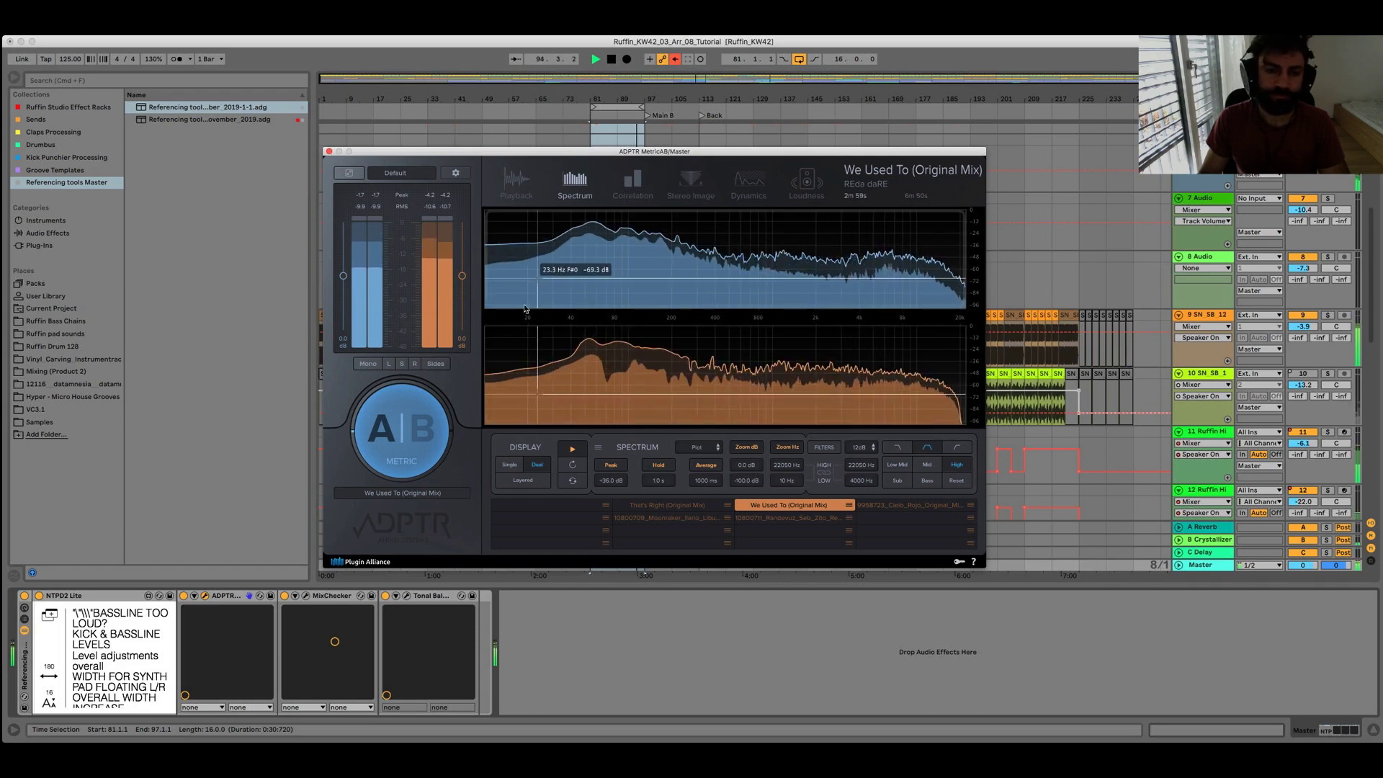
key("space")
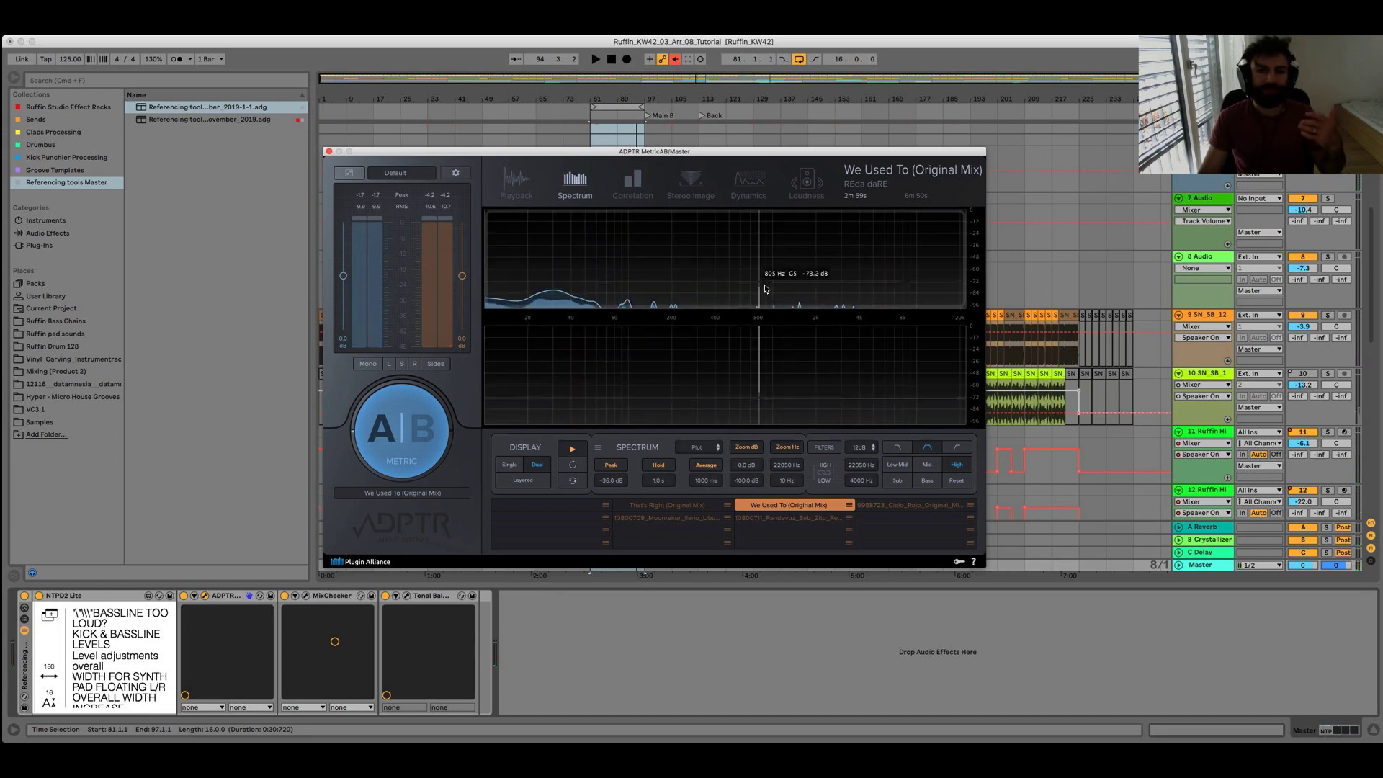
Step: Set the spectrum display to Layered and play the start of the looped section to compare both curves
key("space")
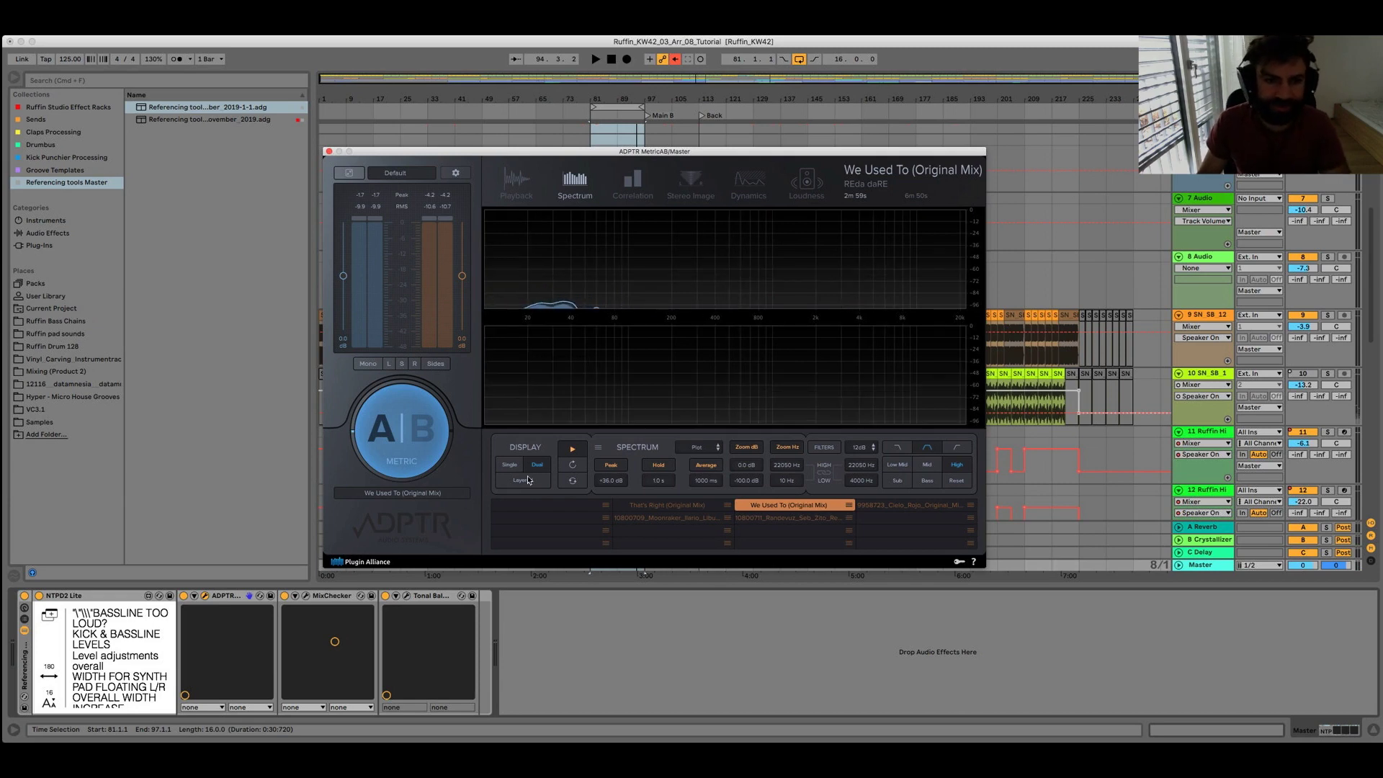
left_click(523, 480)
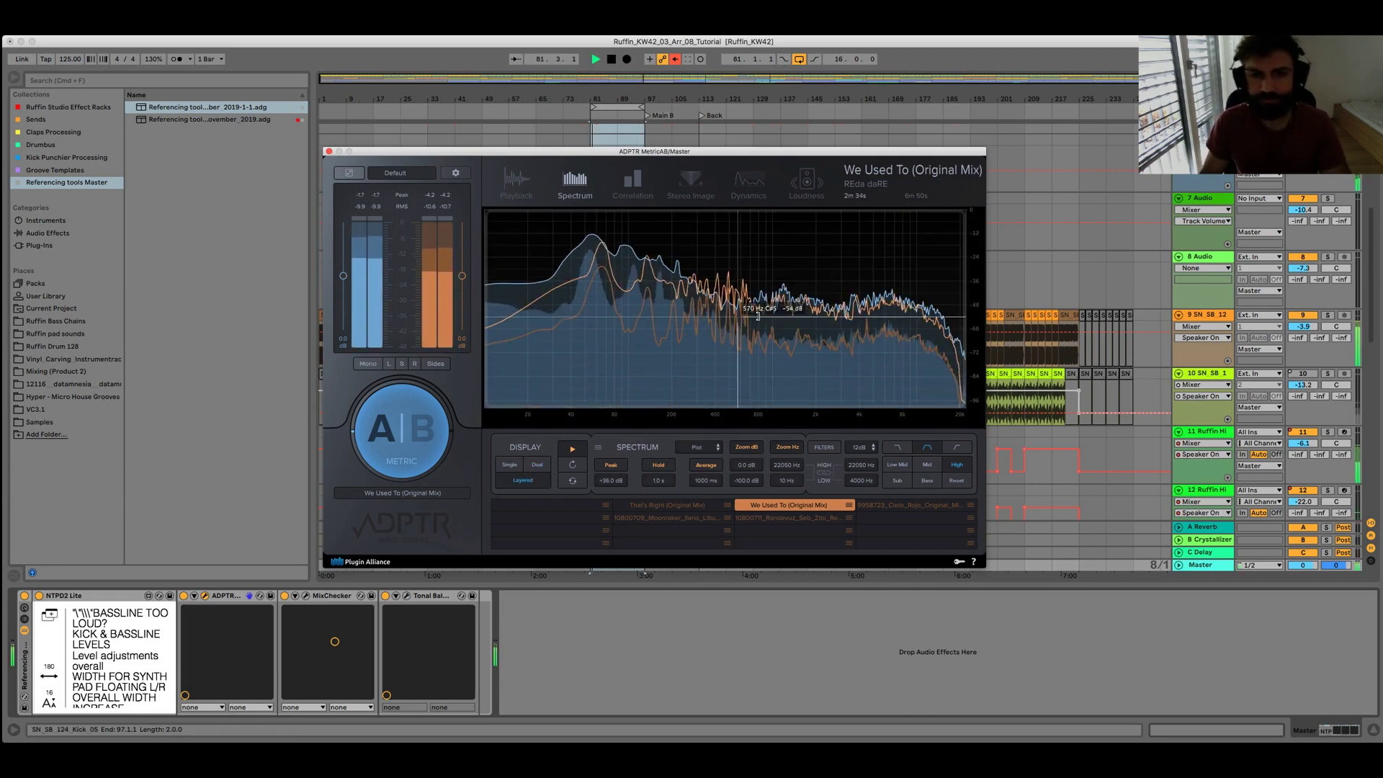
key("space")
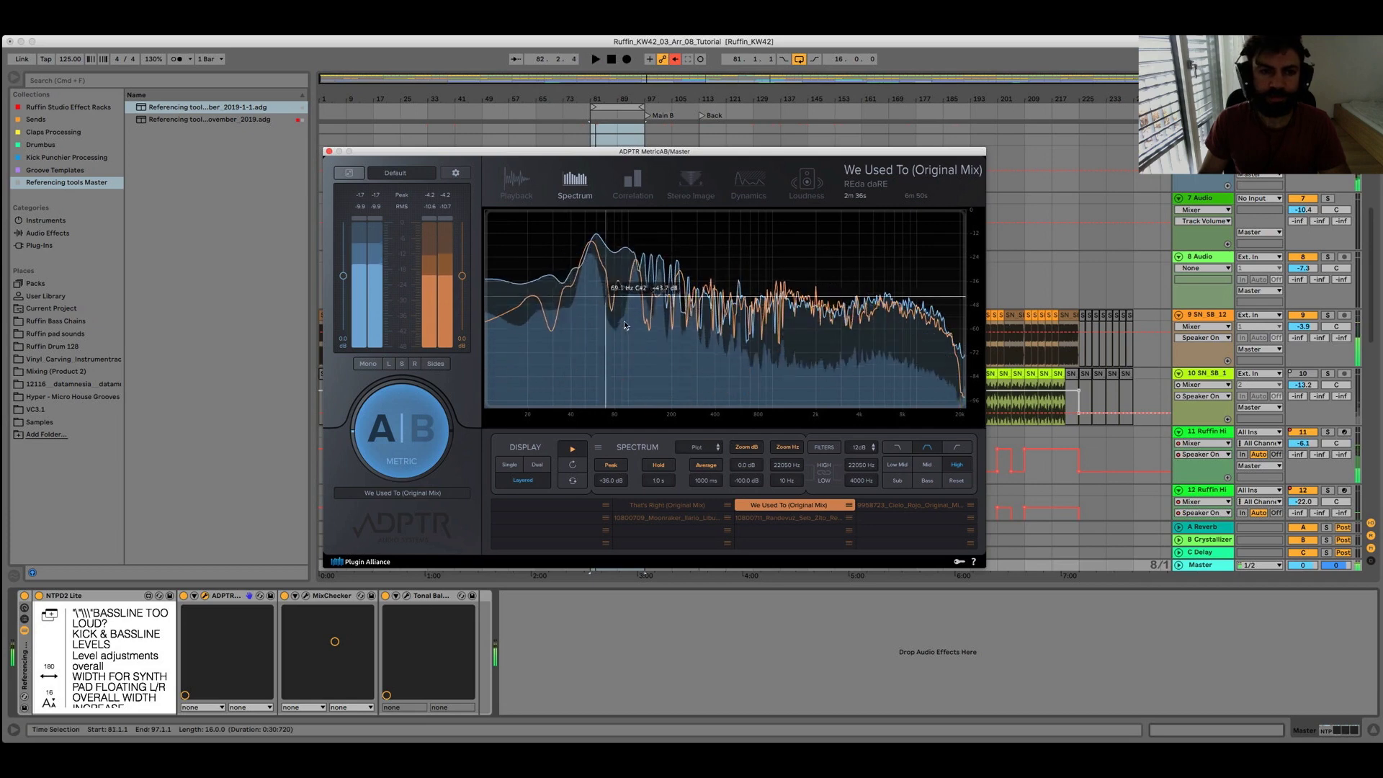
Step: Play the looped section with the reference active, check its playback waveform, and return to the layered spectrum to compare both curves
key("space")
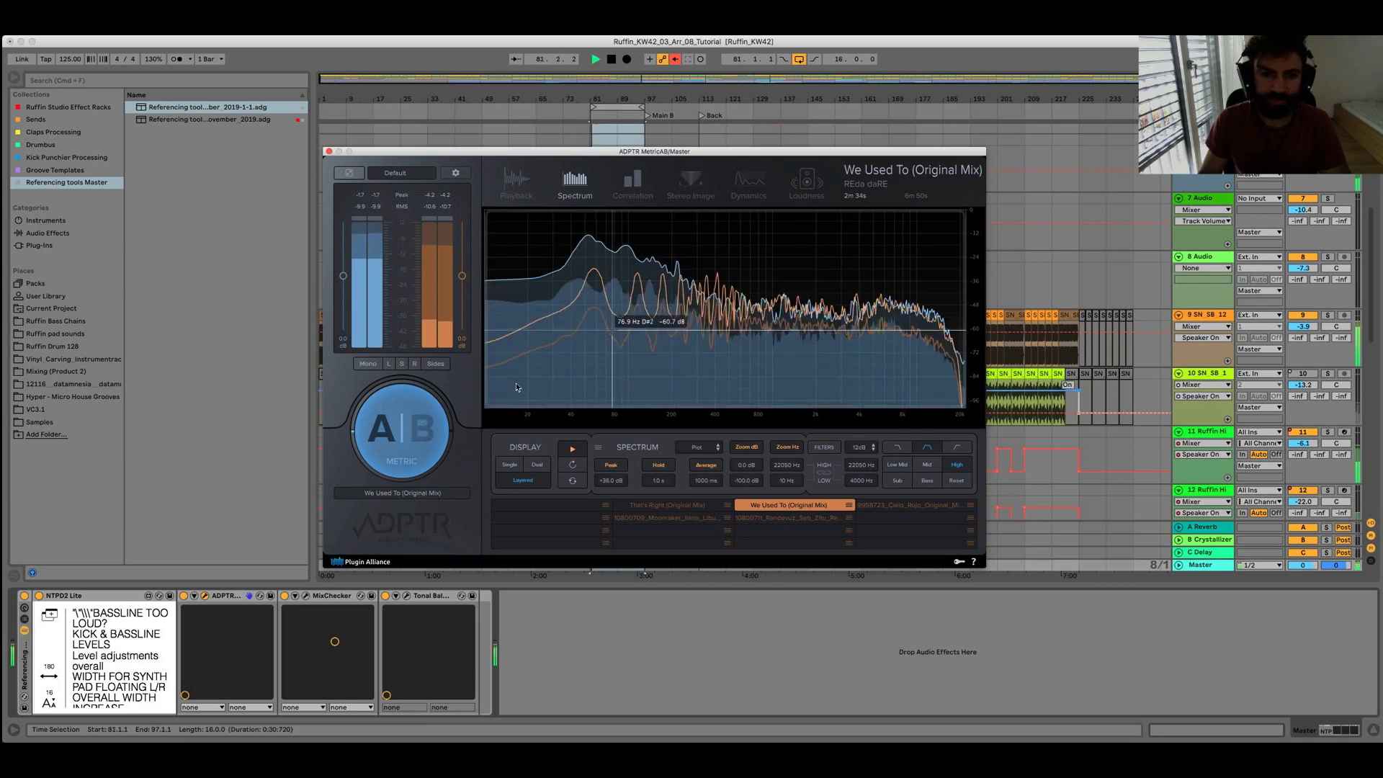
left_click(403, 427)
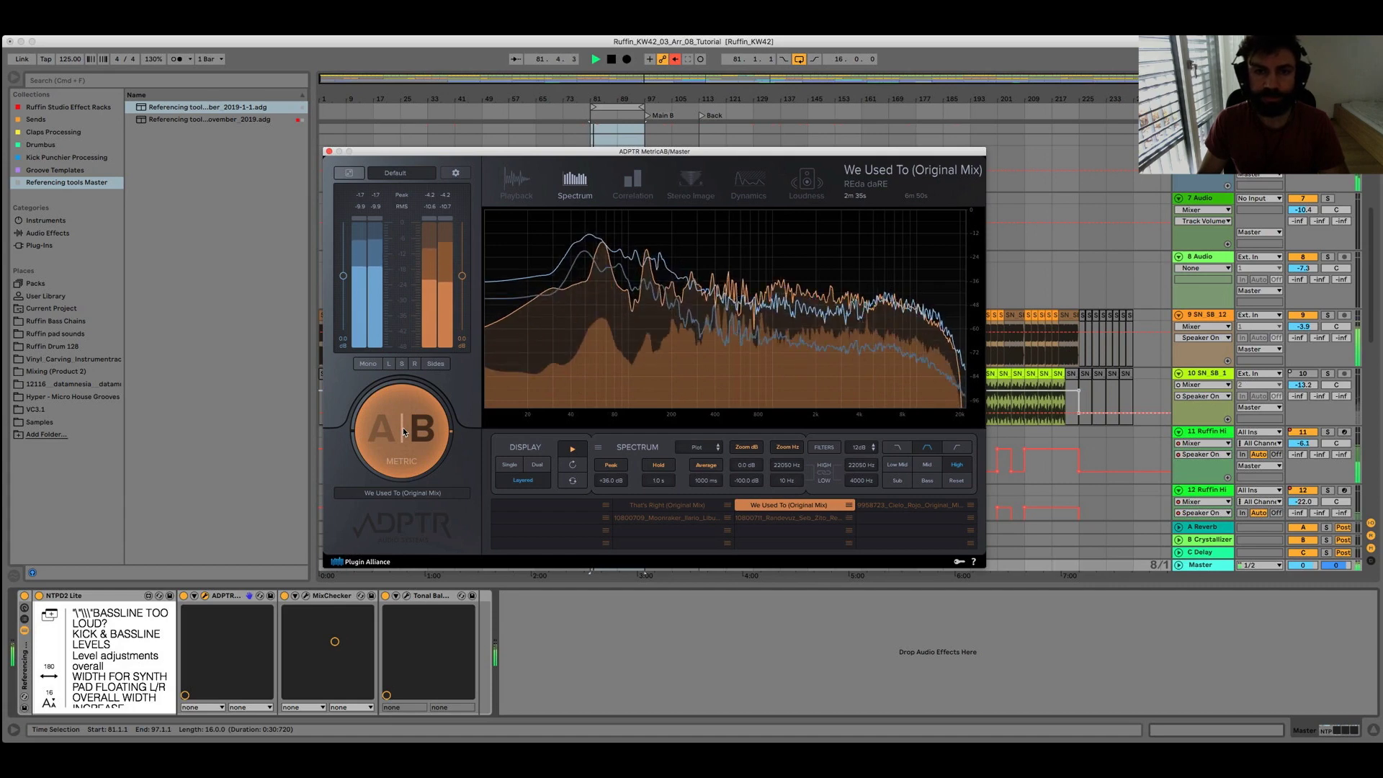
left_click(517, 178)
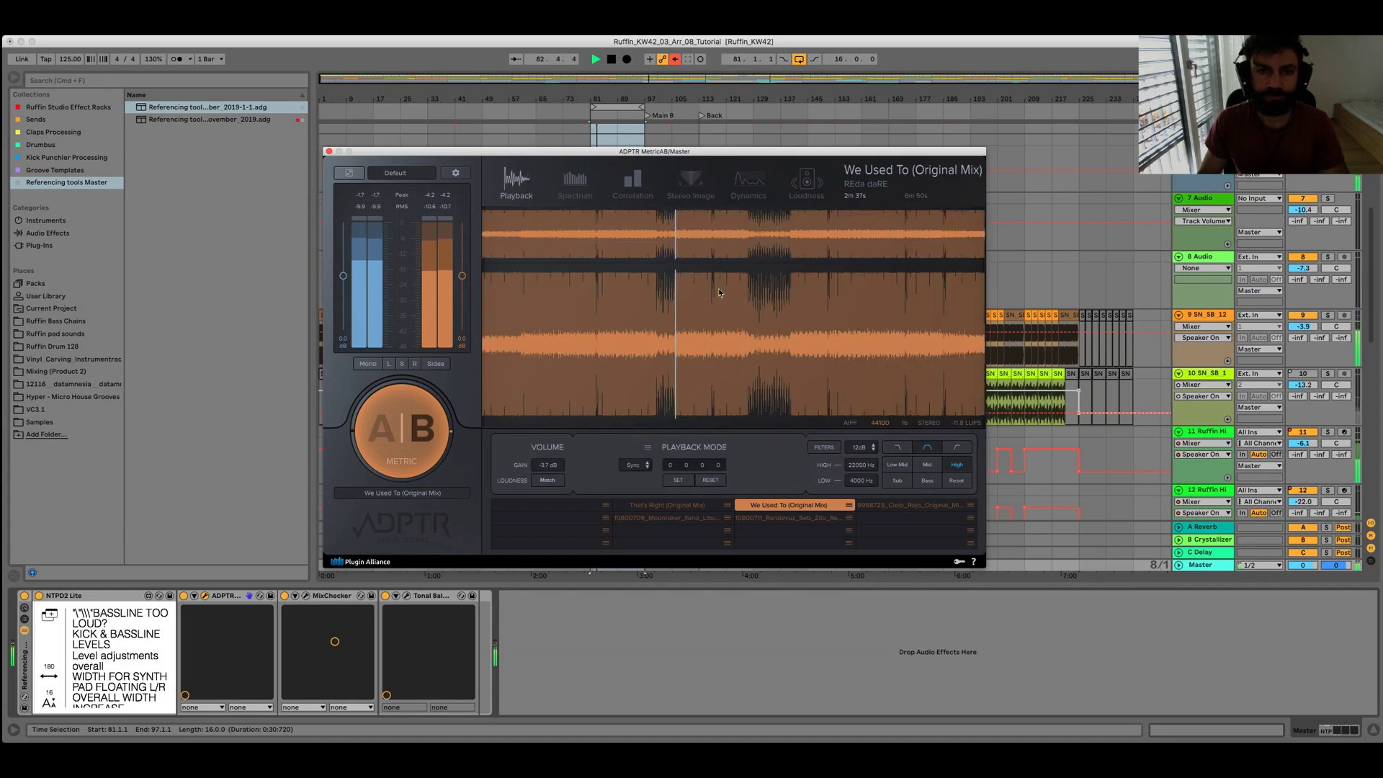
left_click(419, 438)
left_click(420, 437)
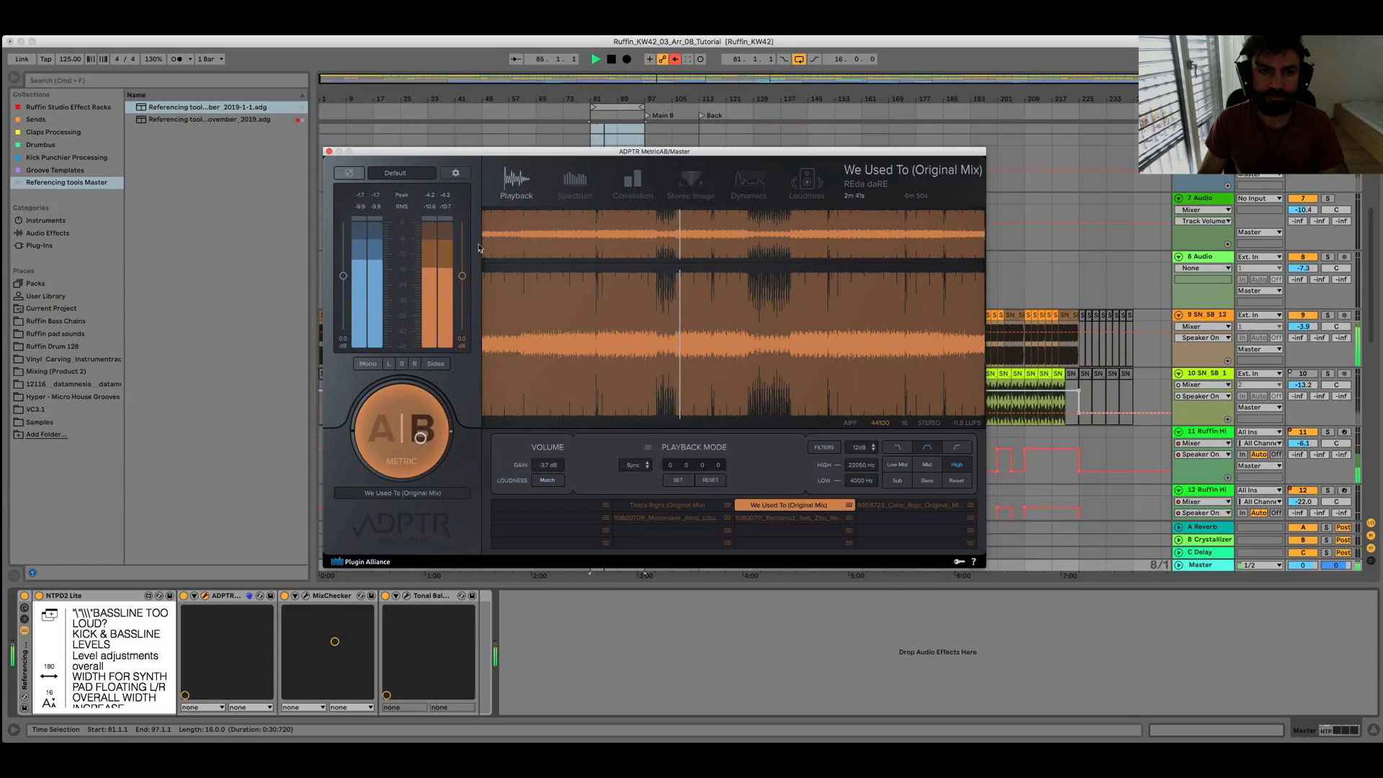
left_click(585, 191)
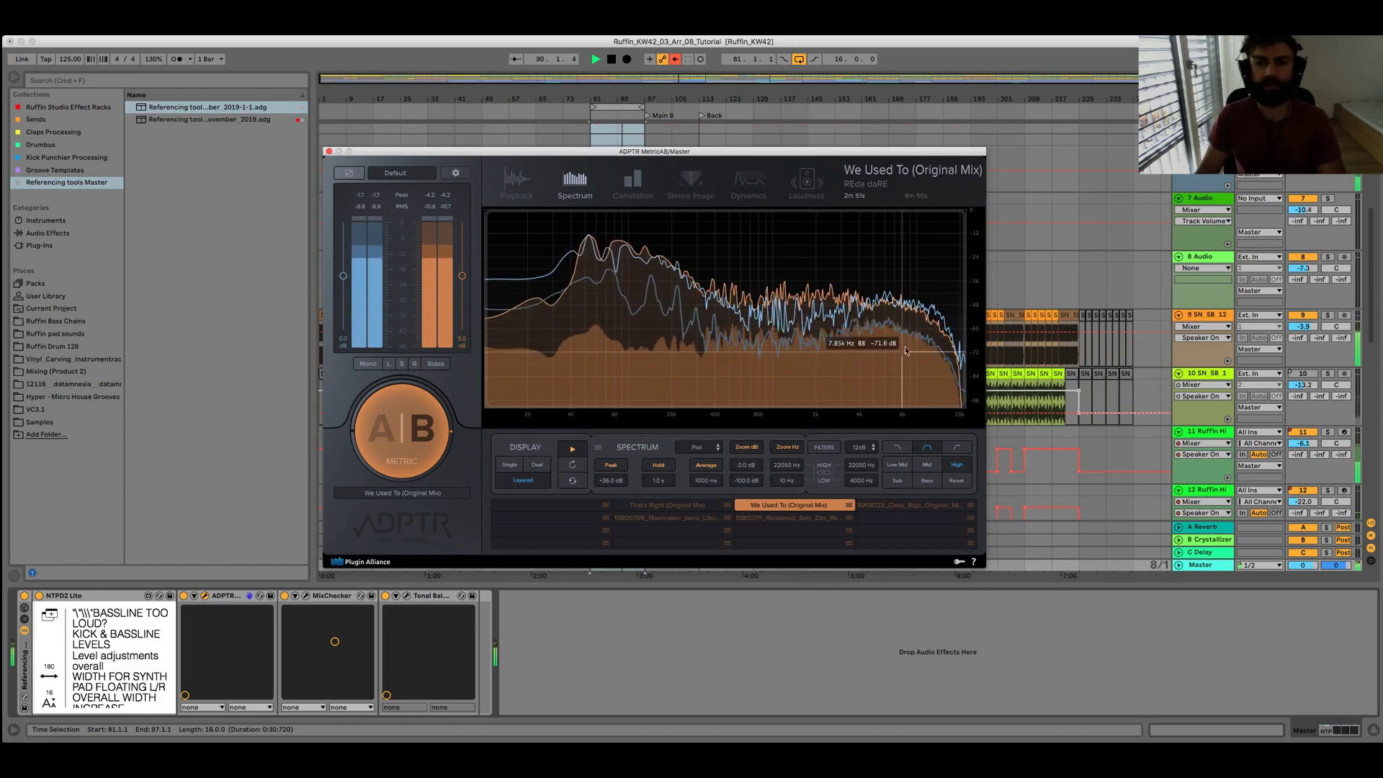
key("space")
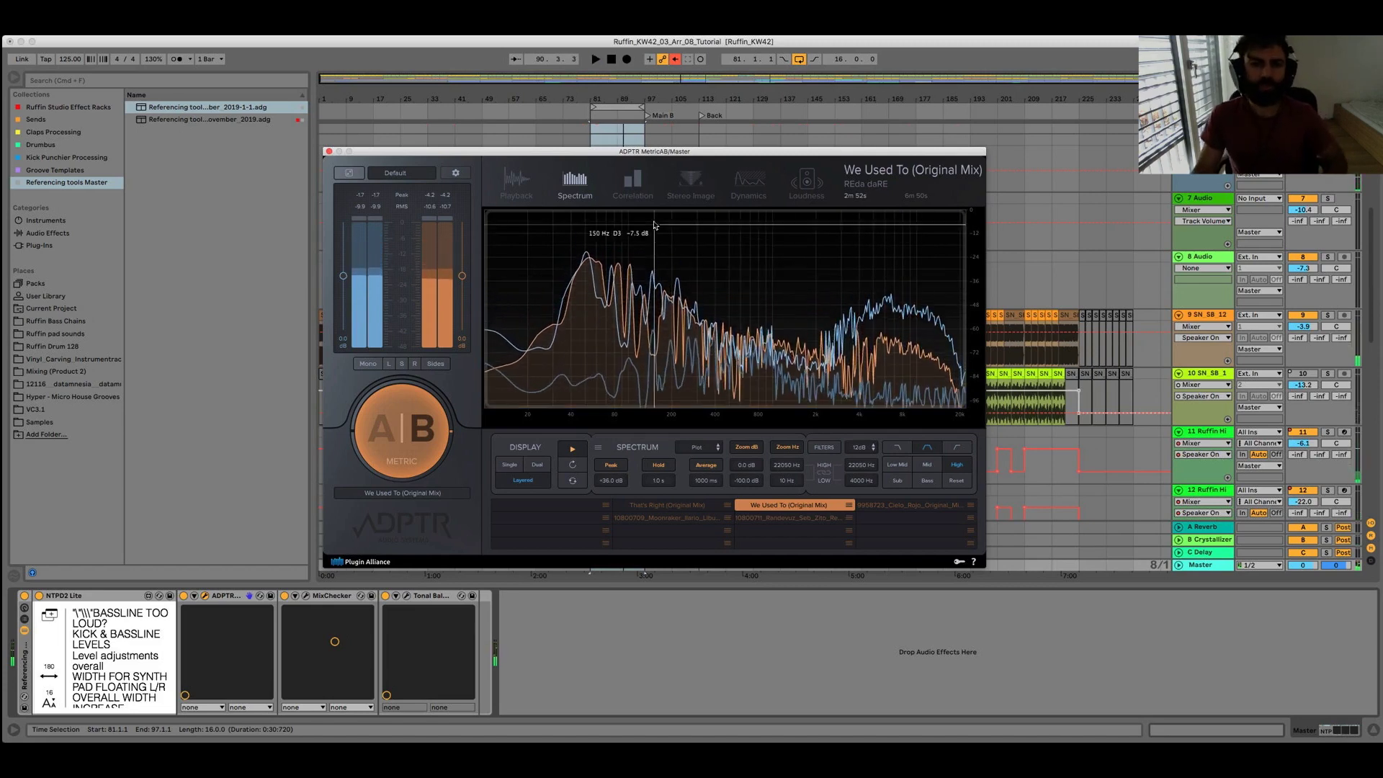
Step: Show the stereo image of track and reference in Dual display and play the loop repeatedly to examine the low-end width
left_click(632, 184)
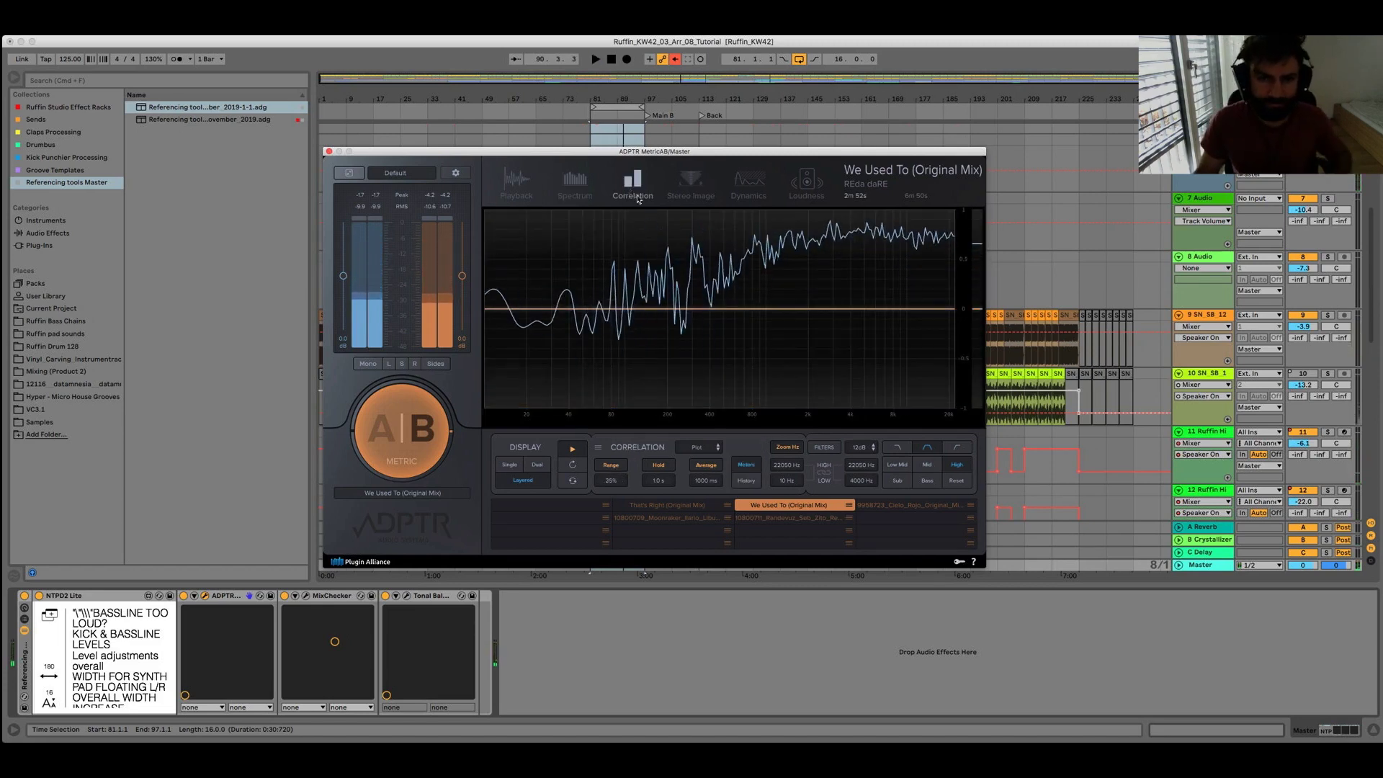
left_click(696, 189)
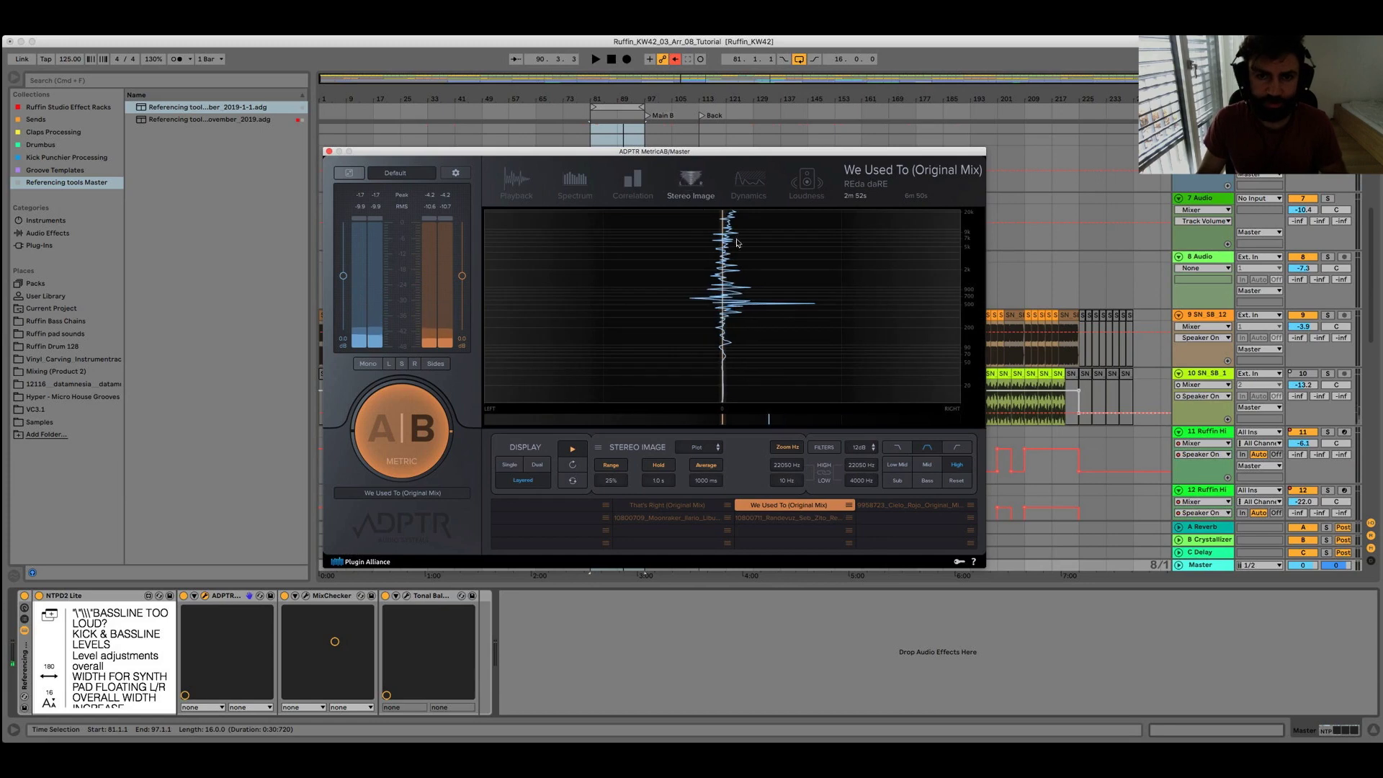
left_click(537, 465)
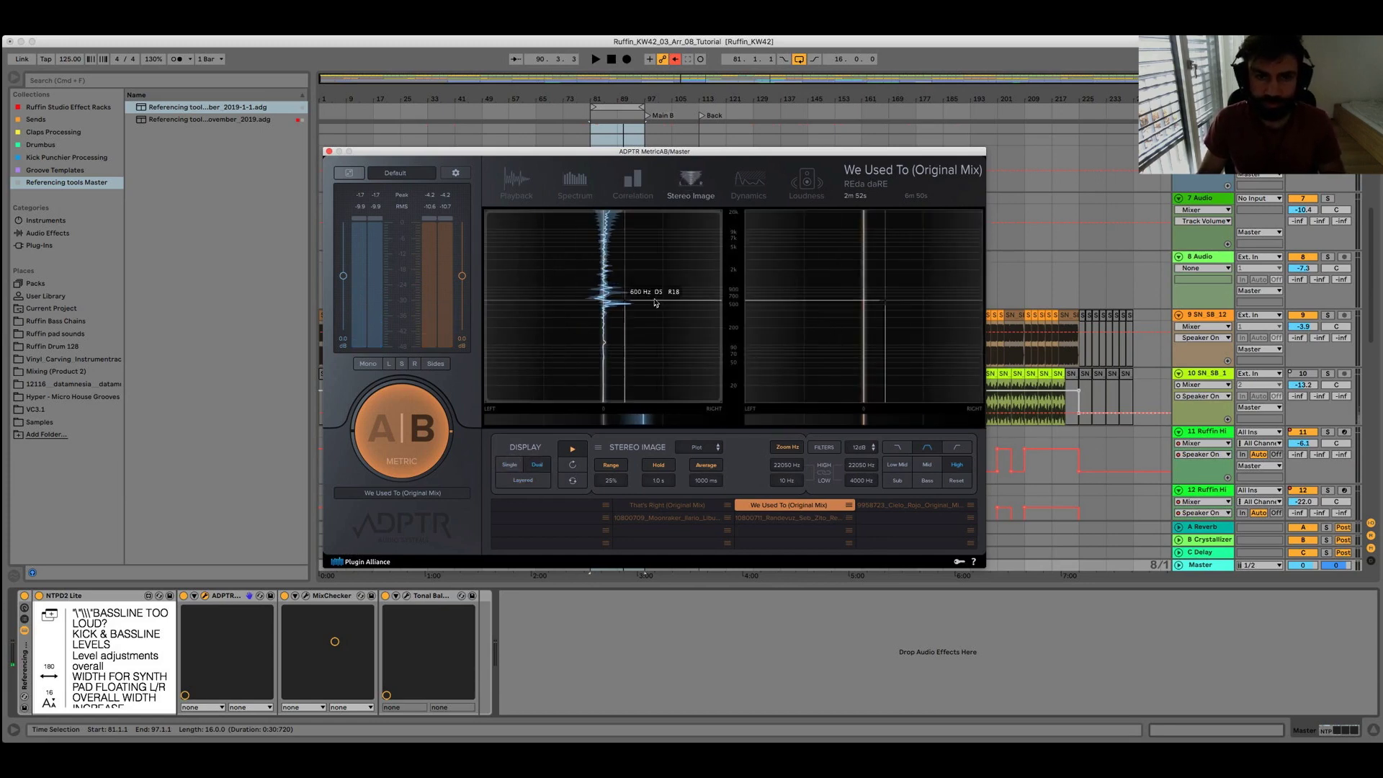
key("space")
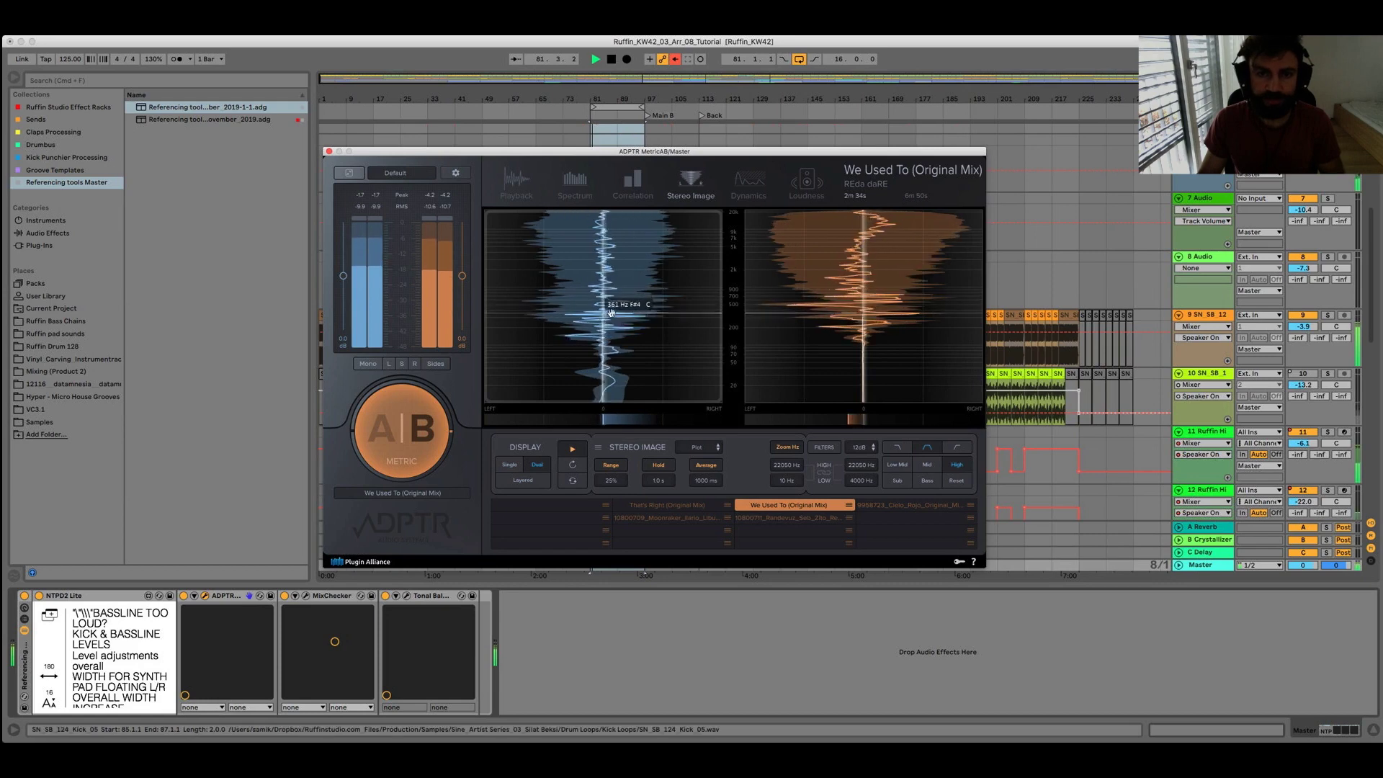
key("space")
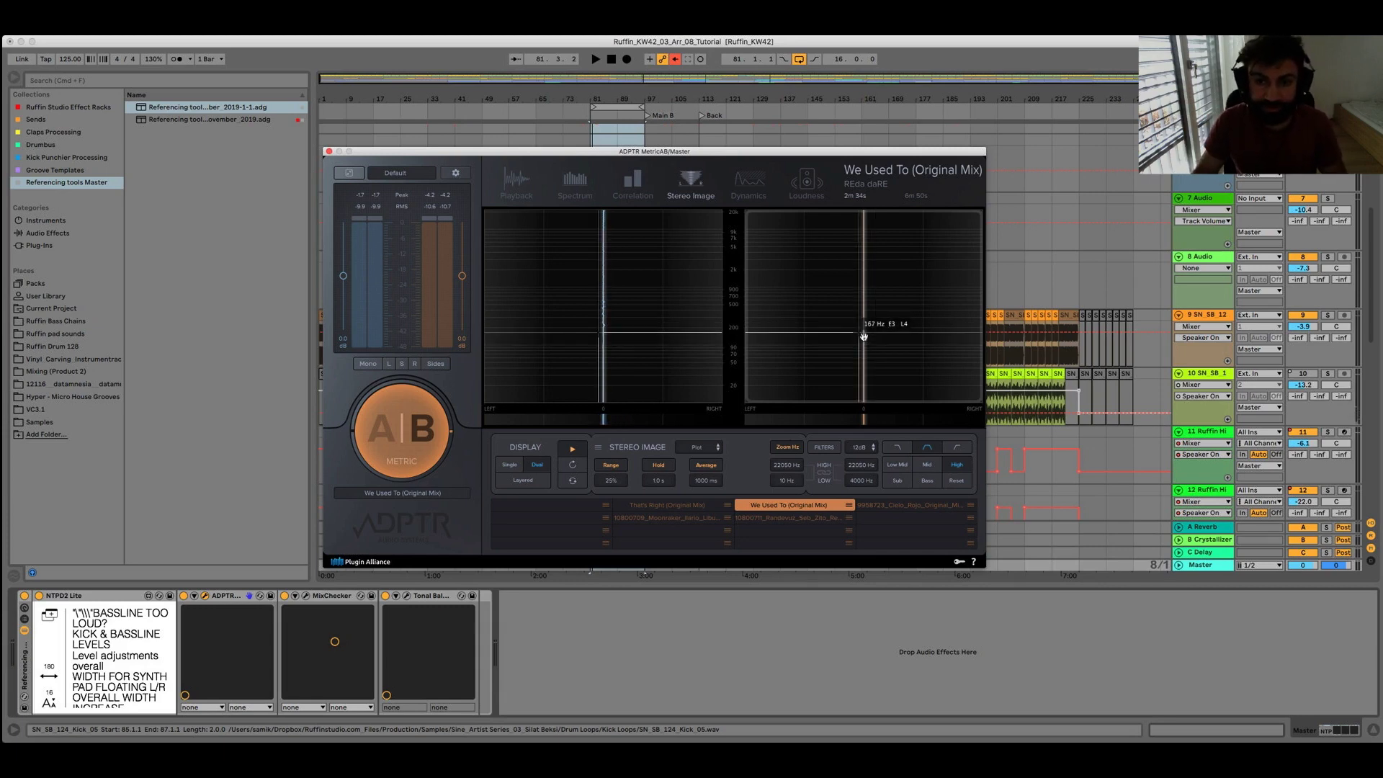
key("space")
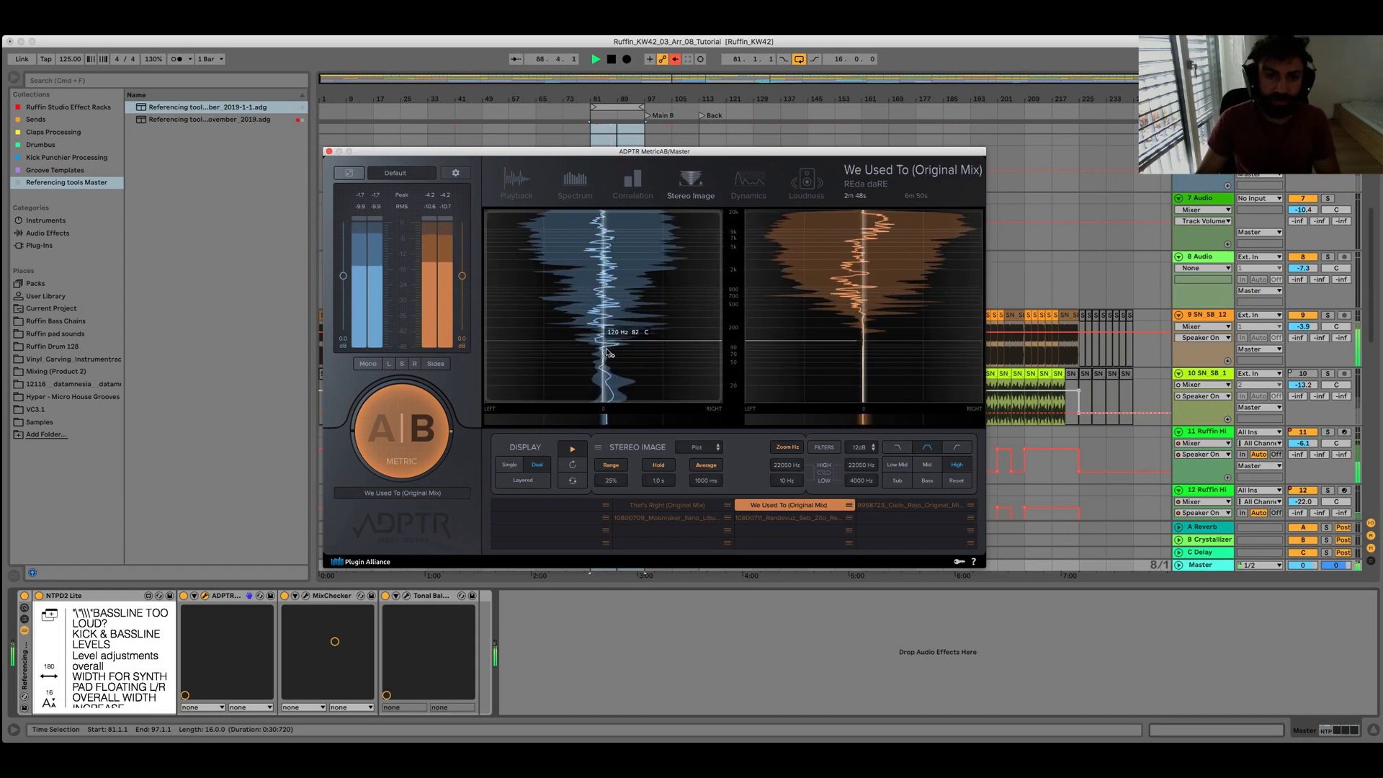
key("space")
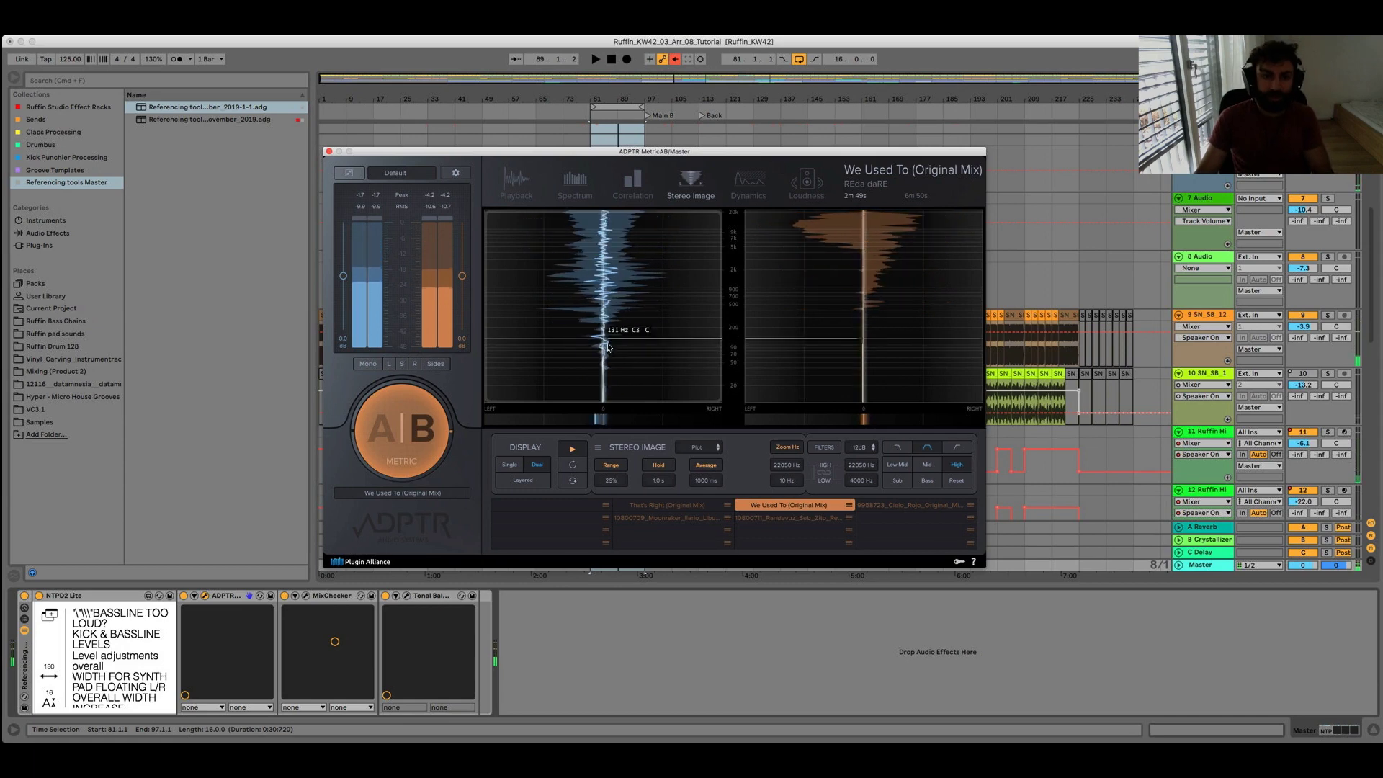
key("space")
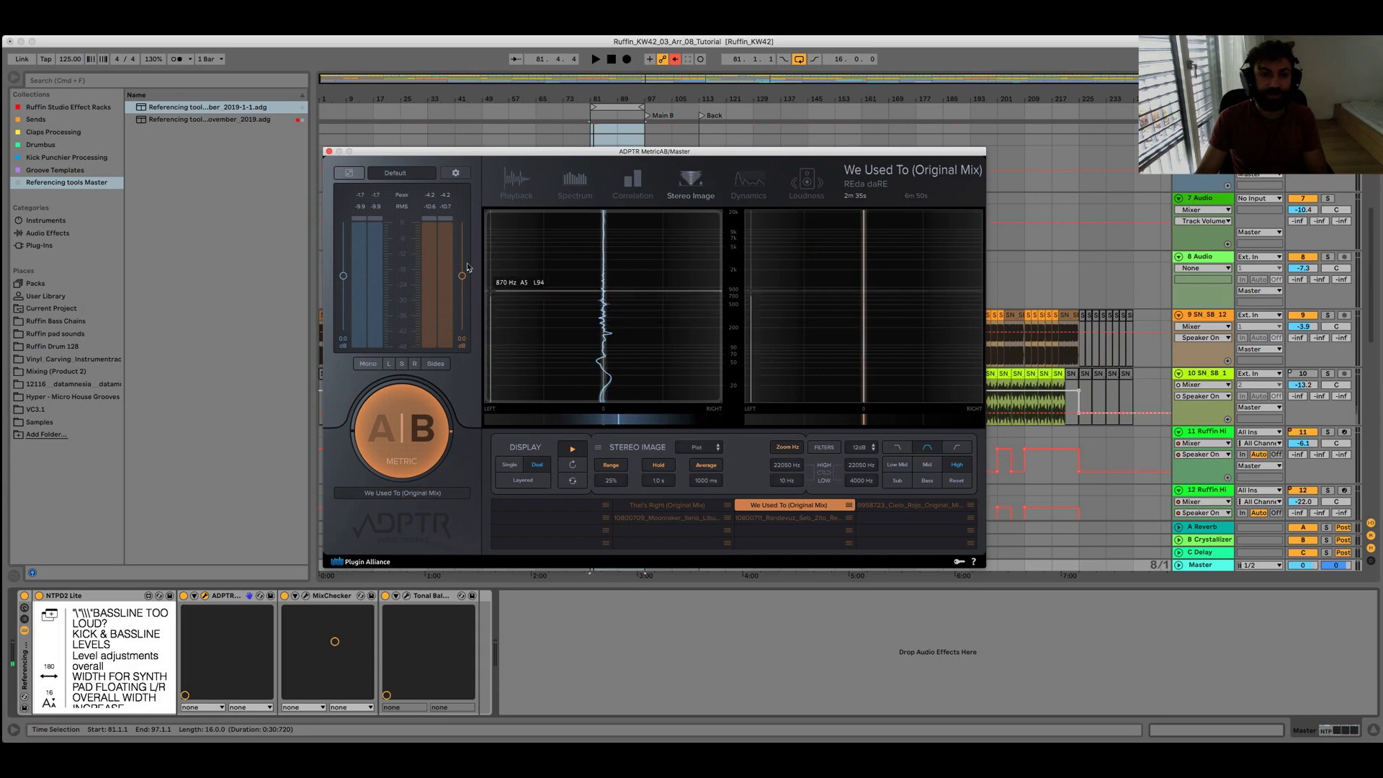
Step: Find the Bass Mono preset, insert it before MetricAB on the Master, and set its bass mono frequency to 134 Hz during playback
left_click(238, 79)
type("mono")
key("Down")
key("Return")
key("space")
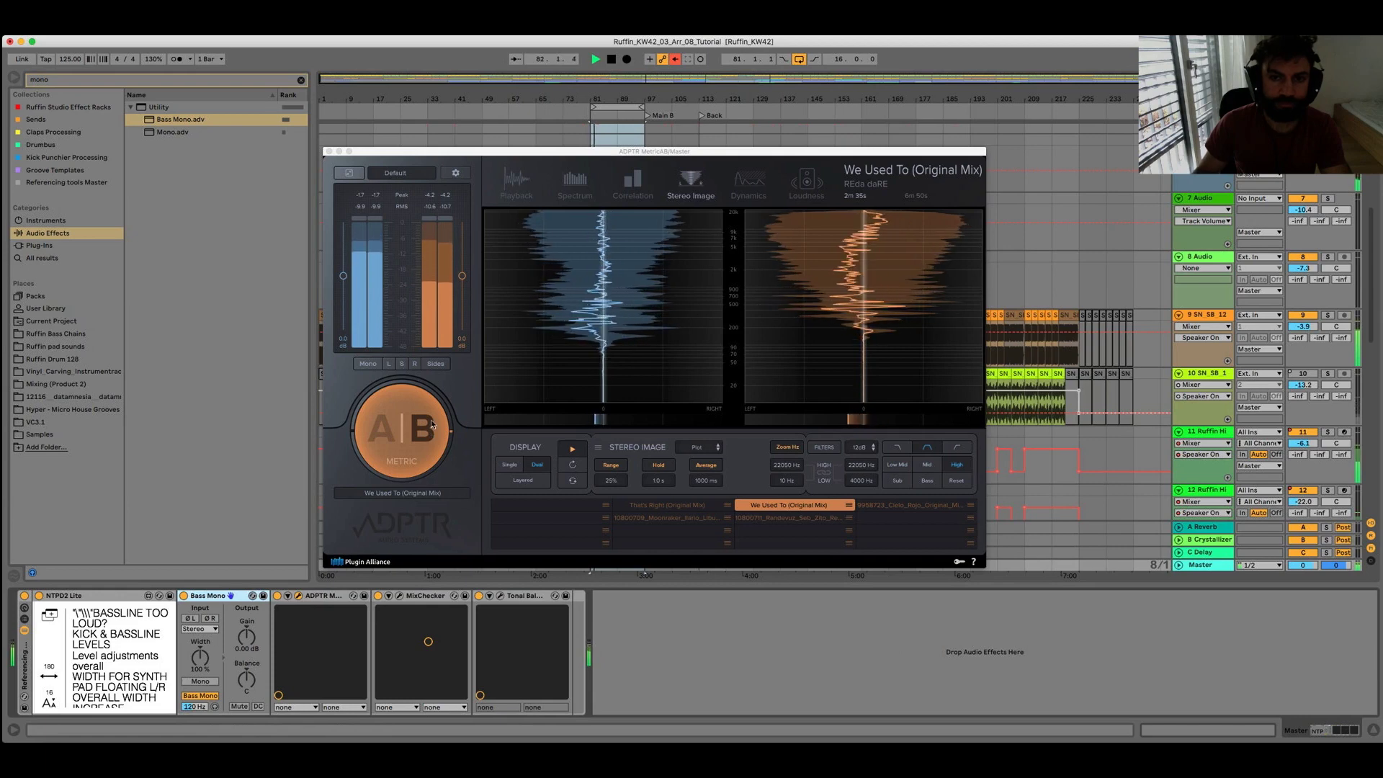
left_click_drag(199, 711, 197, 706)
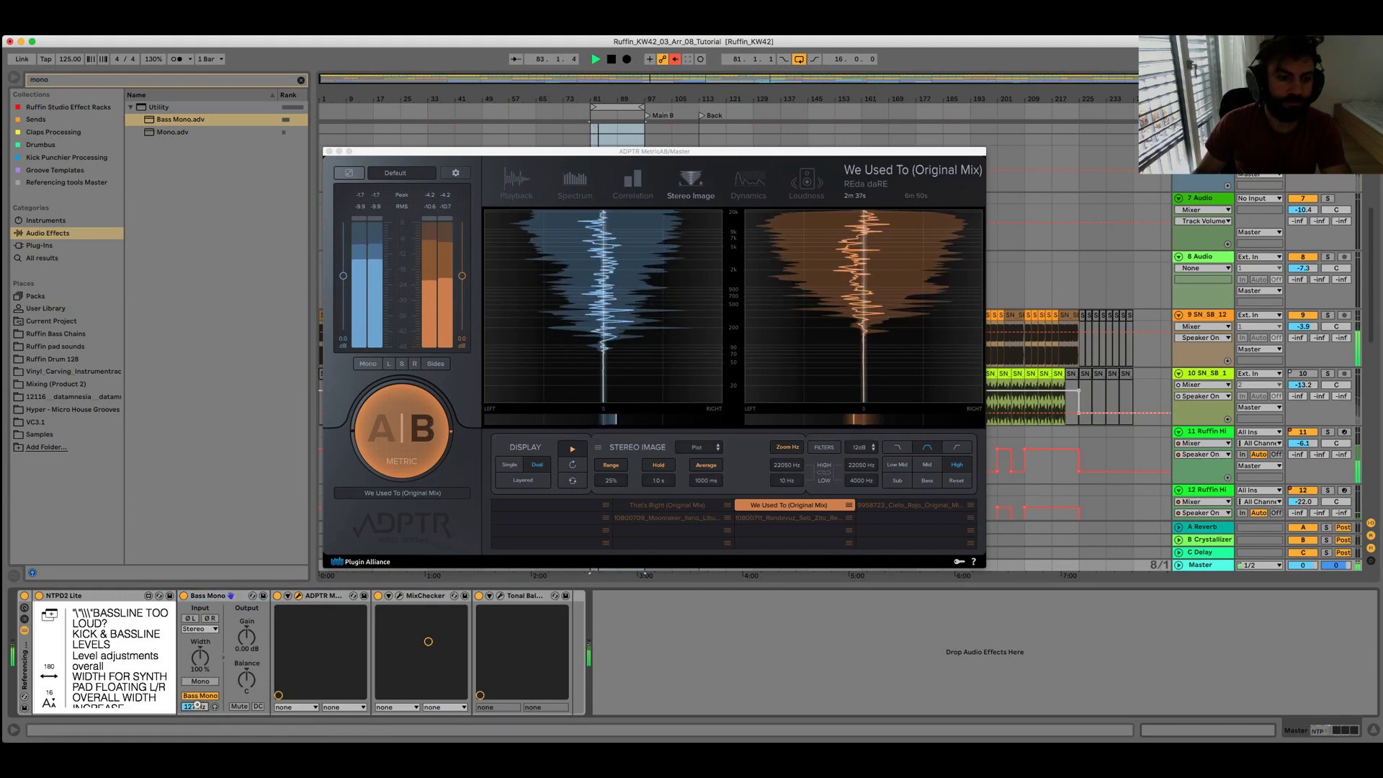
Step: Switch MetricAB to the track and bypass and re-enable Bass Mono during playback to compare the low-end stereo image
left_click(415, 449)
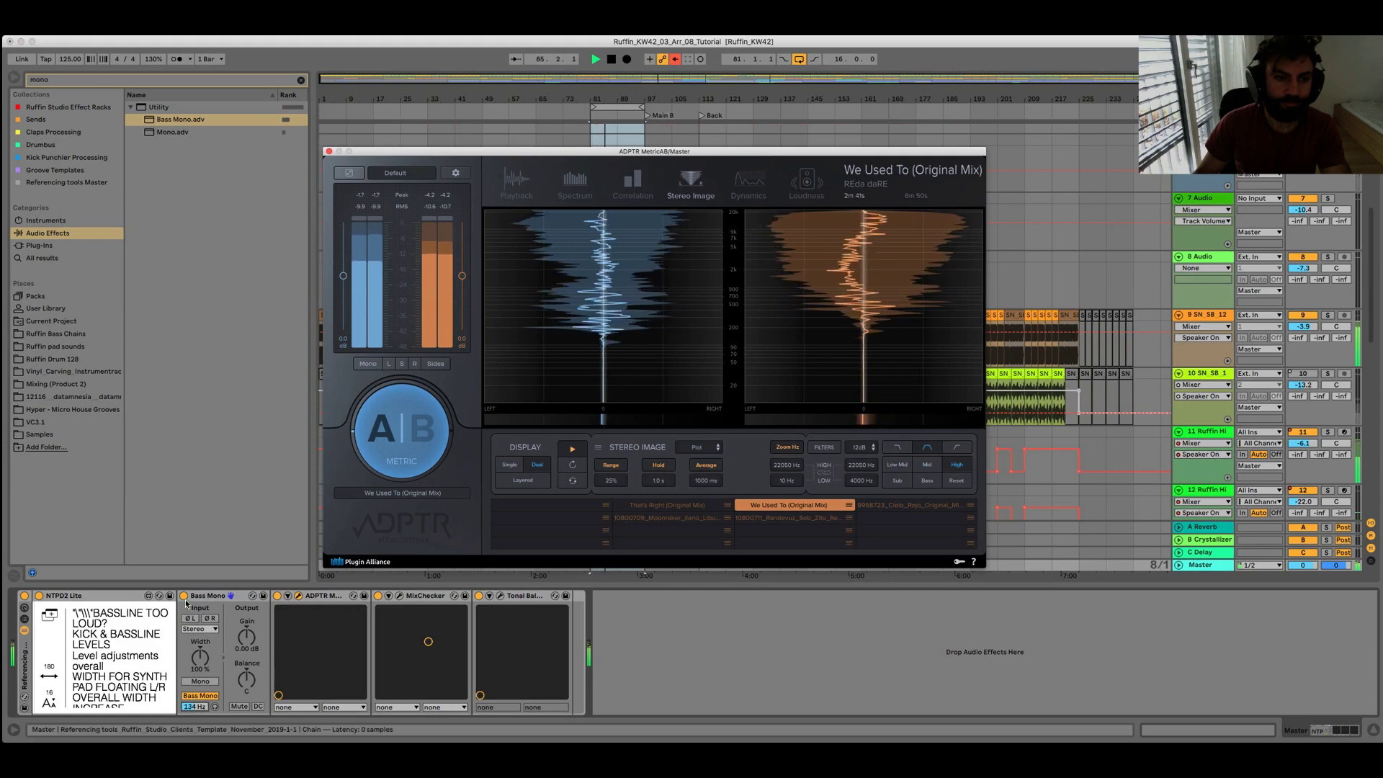
left_click(185, 596)
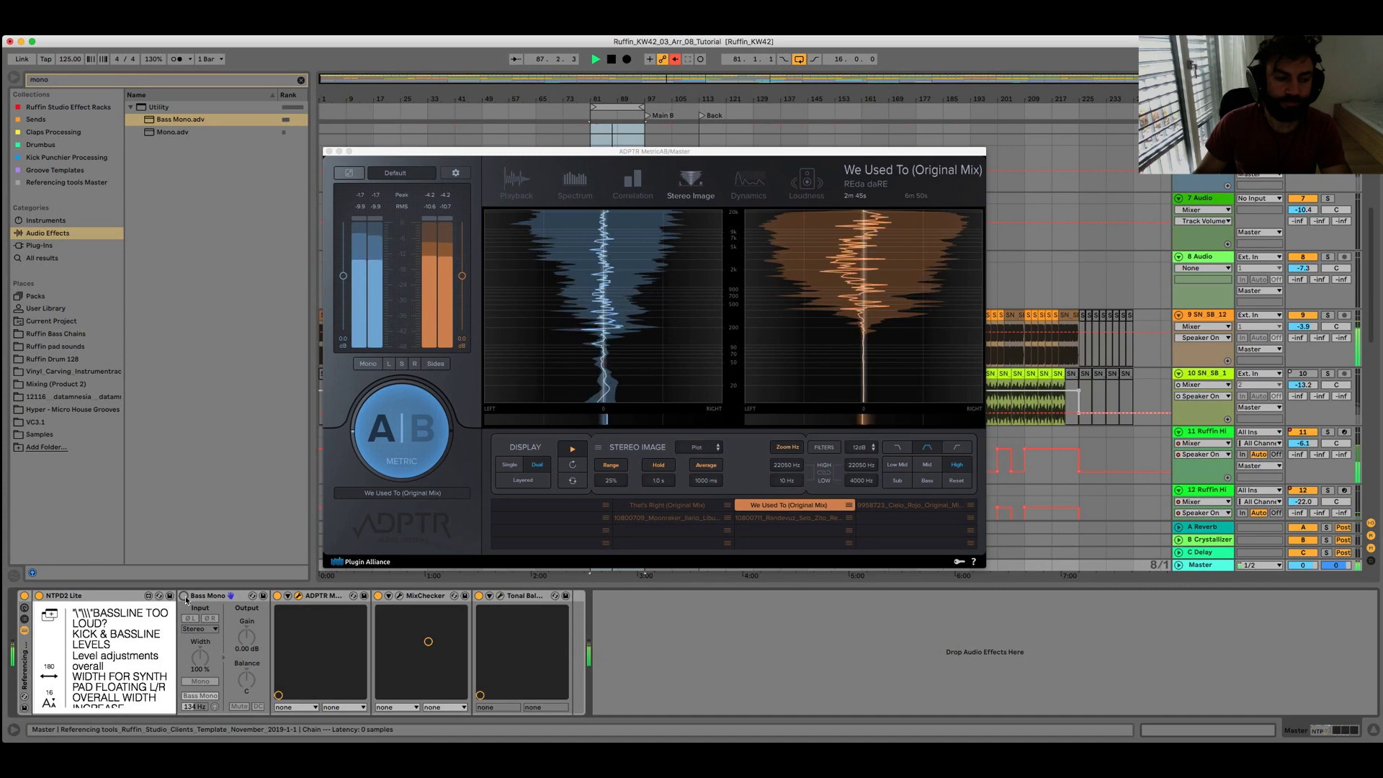
left_click(185, 597)
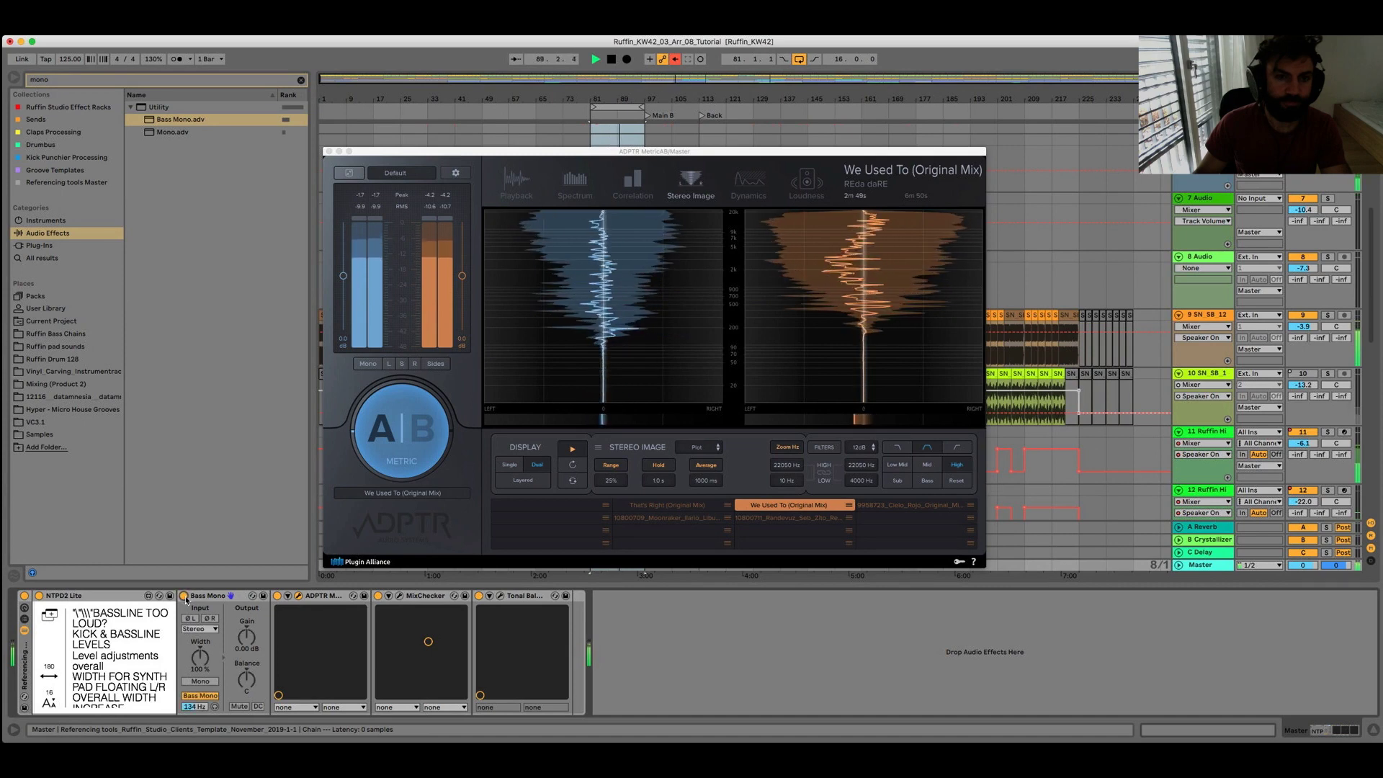
left_click(185, 596)
left_click(184, 596)
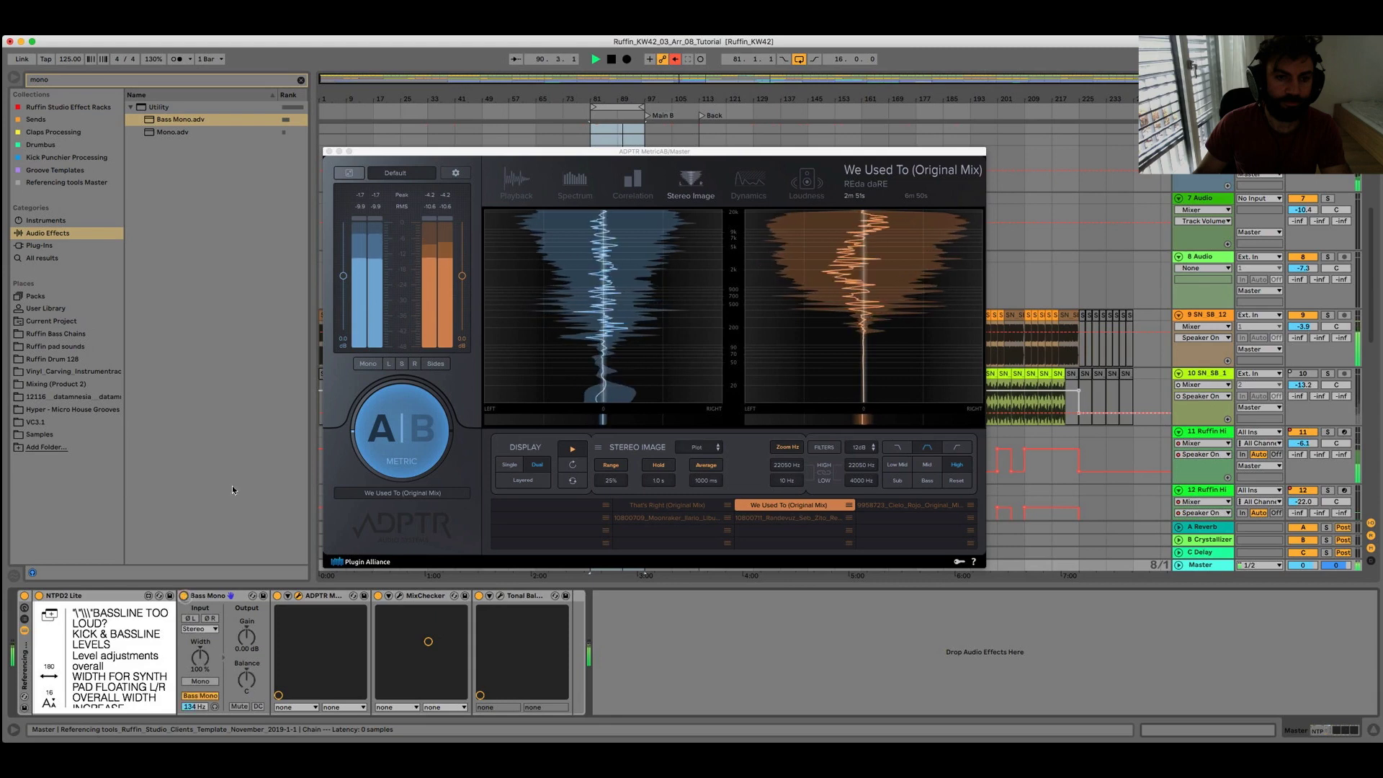
key("space")
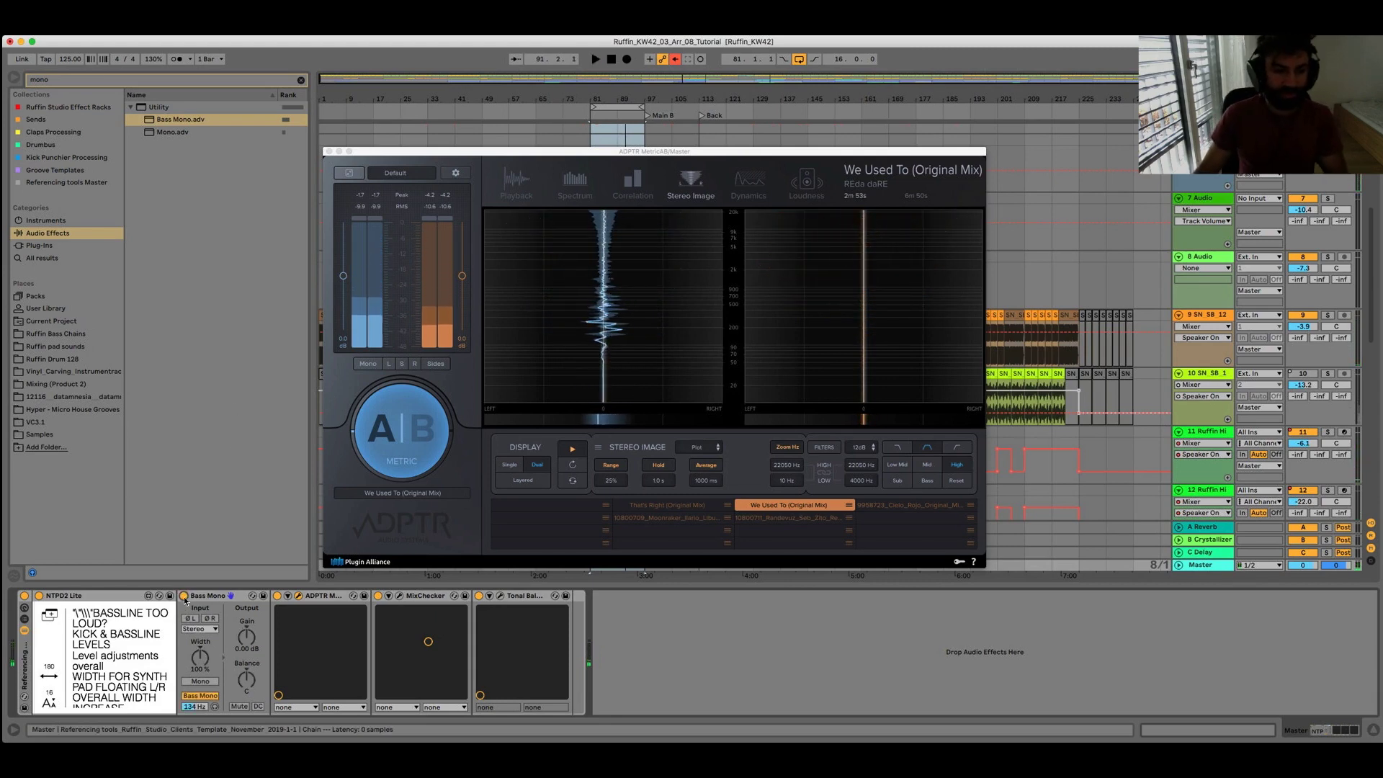
Step: Replay the loop from its start with Bass Mono bypassed, re-enabling it partway through each pass to compare the low end
key("0")
key("space")
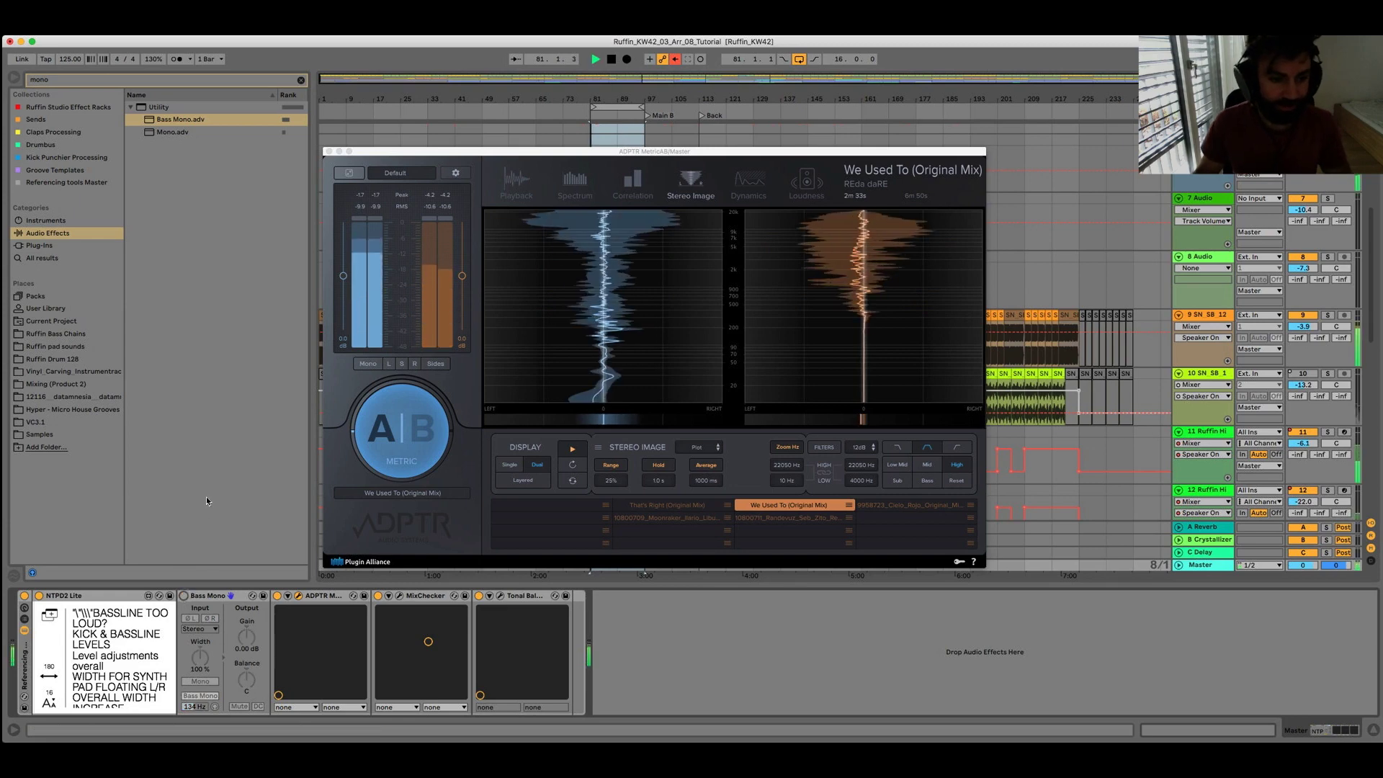
left_click(186, 596)
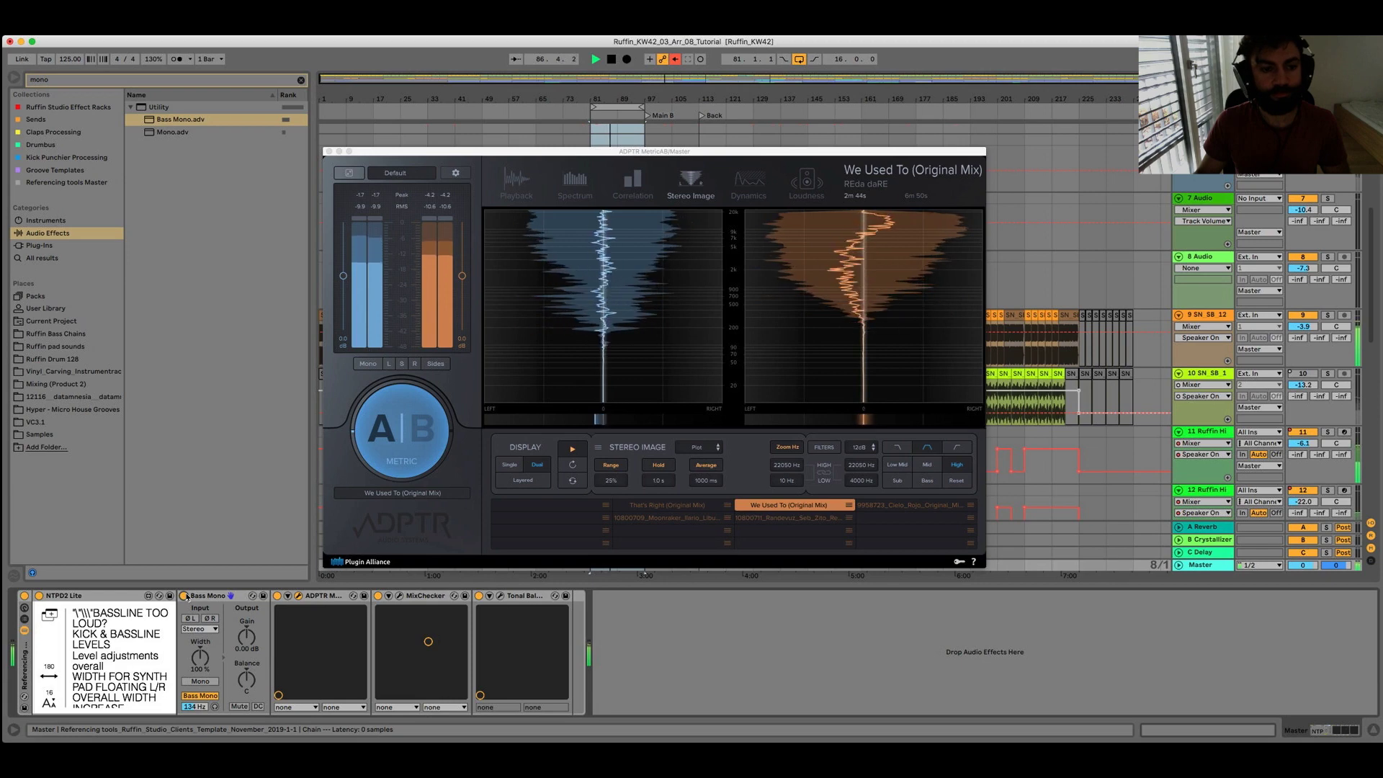
key("space")
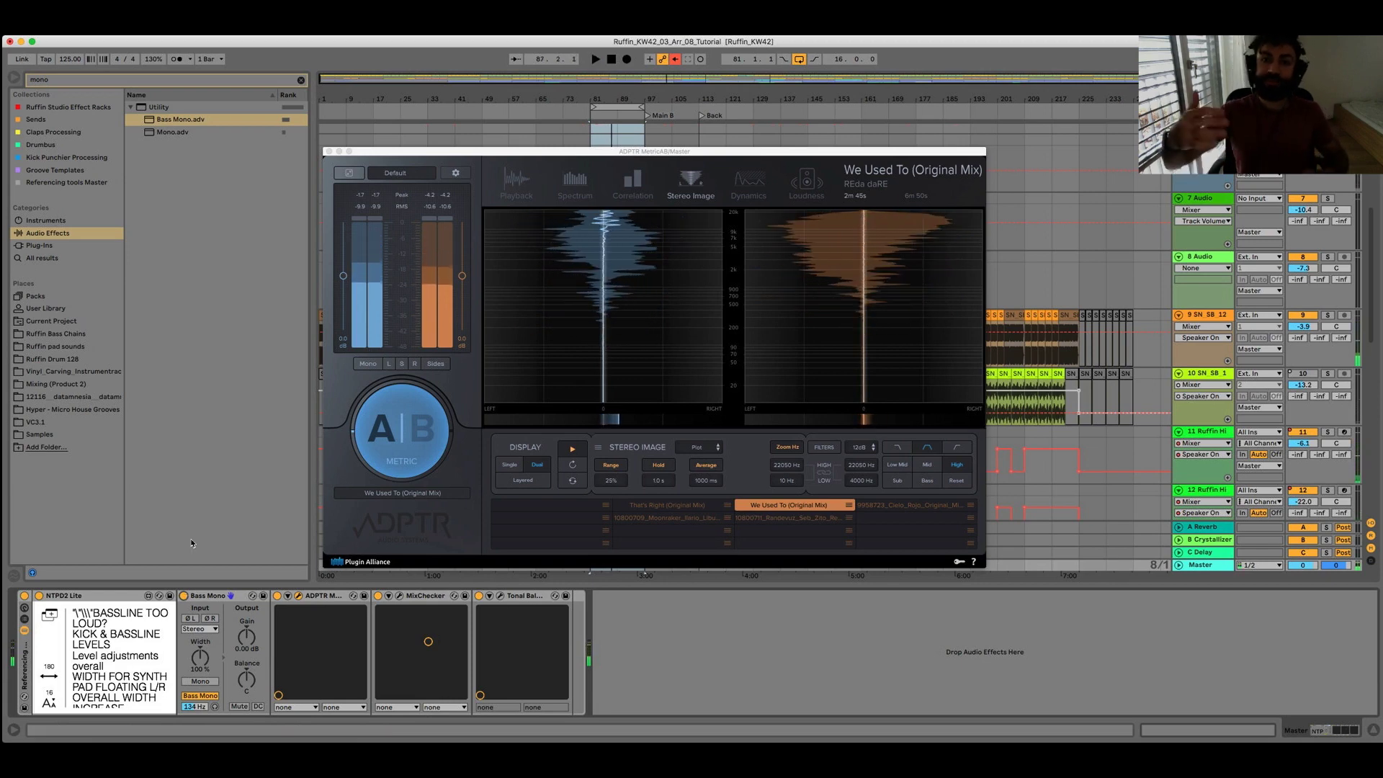
left_click(185, 595)
key("space")
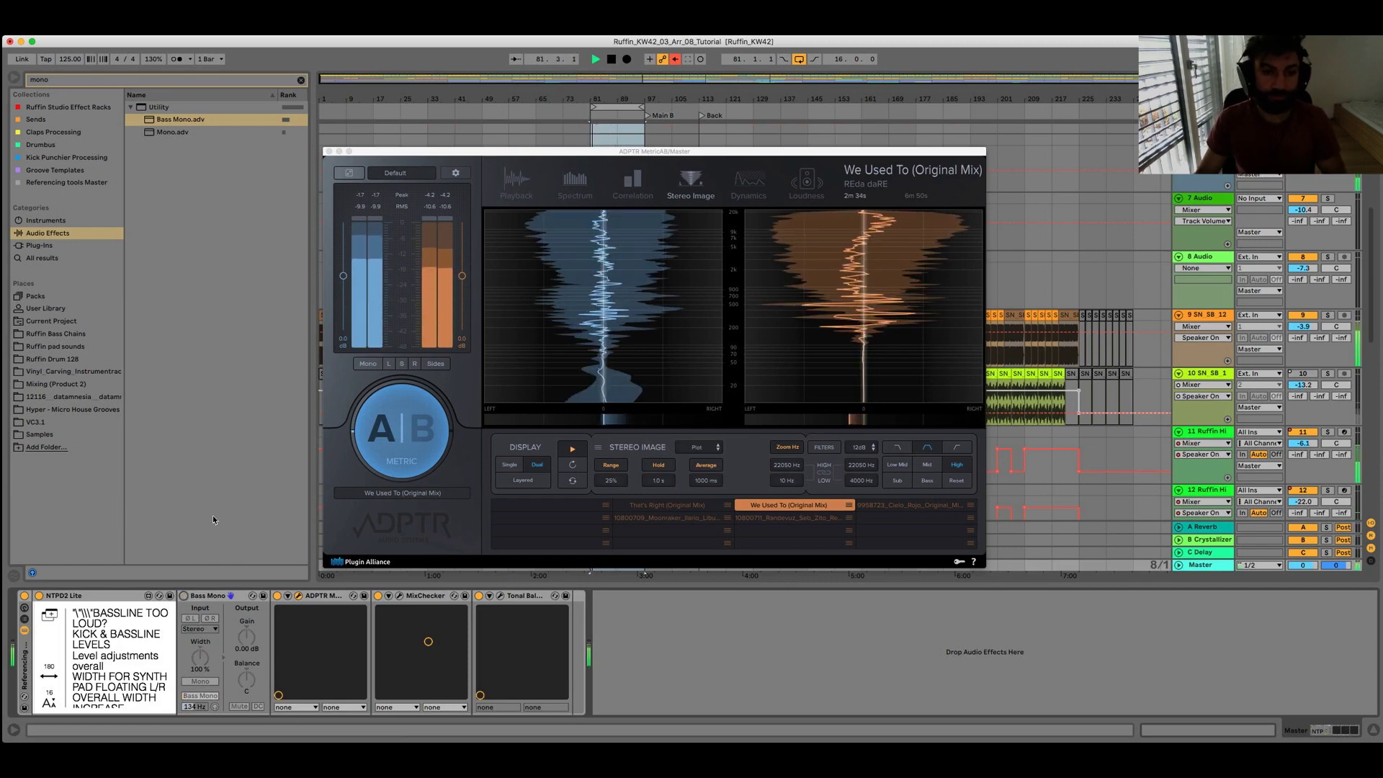
left_click(186, 596)
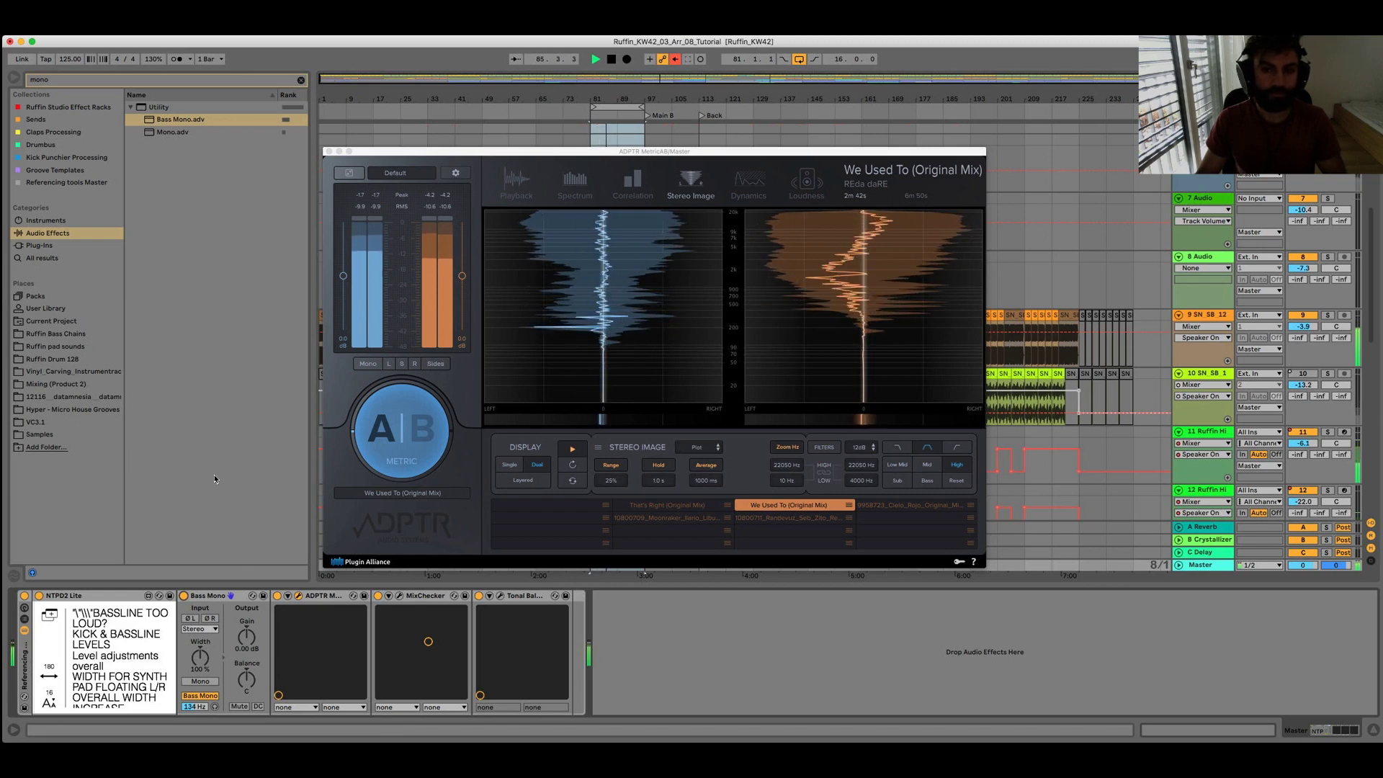
key("space")
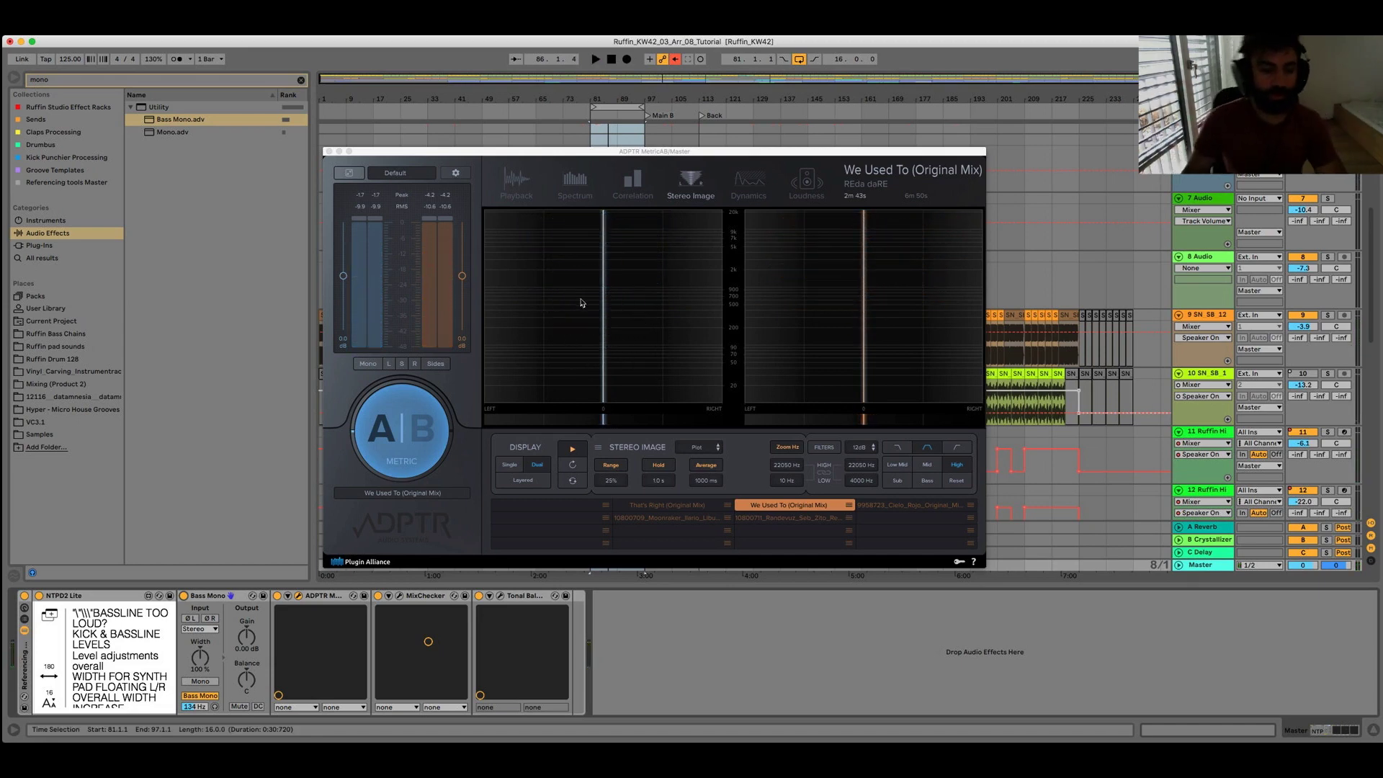
Step: Compare the stereo images in Layered display while the loop plays, and open the Dynamics view with playback stopped
key("space")
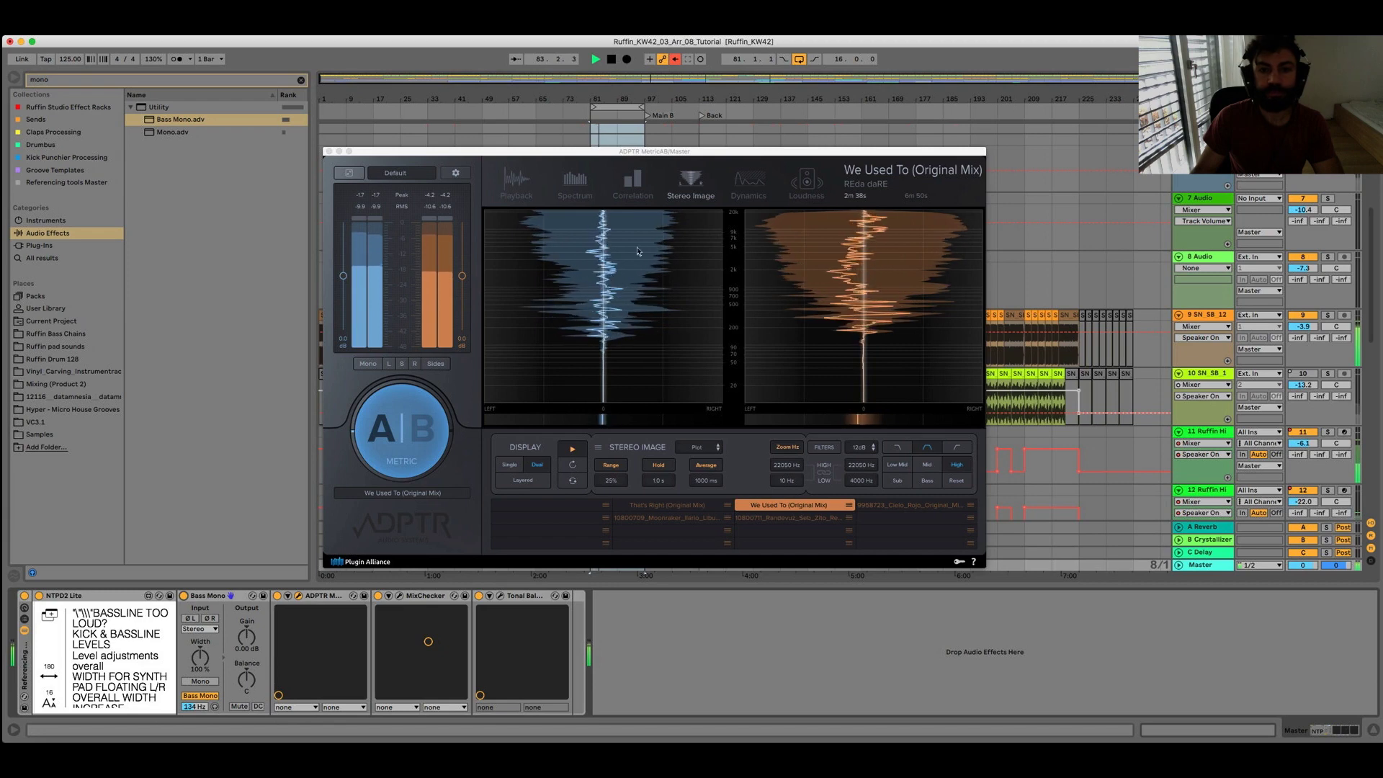
left_click(523, 479)
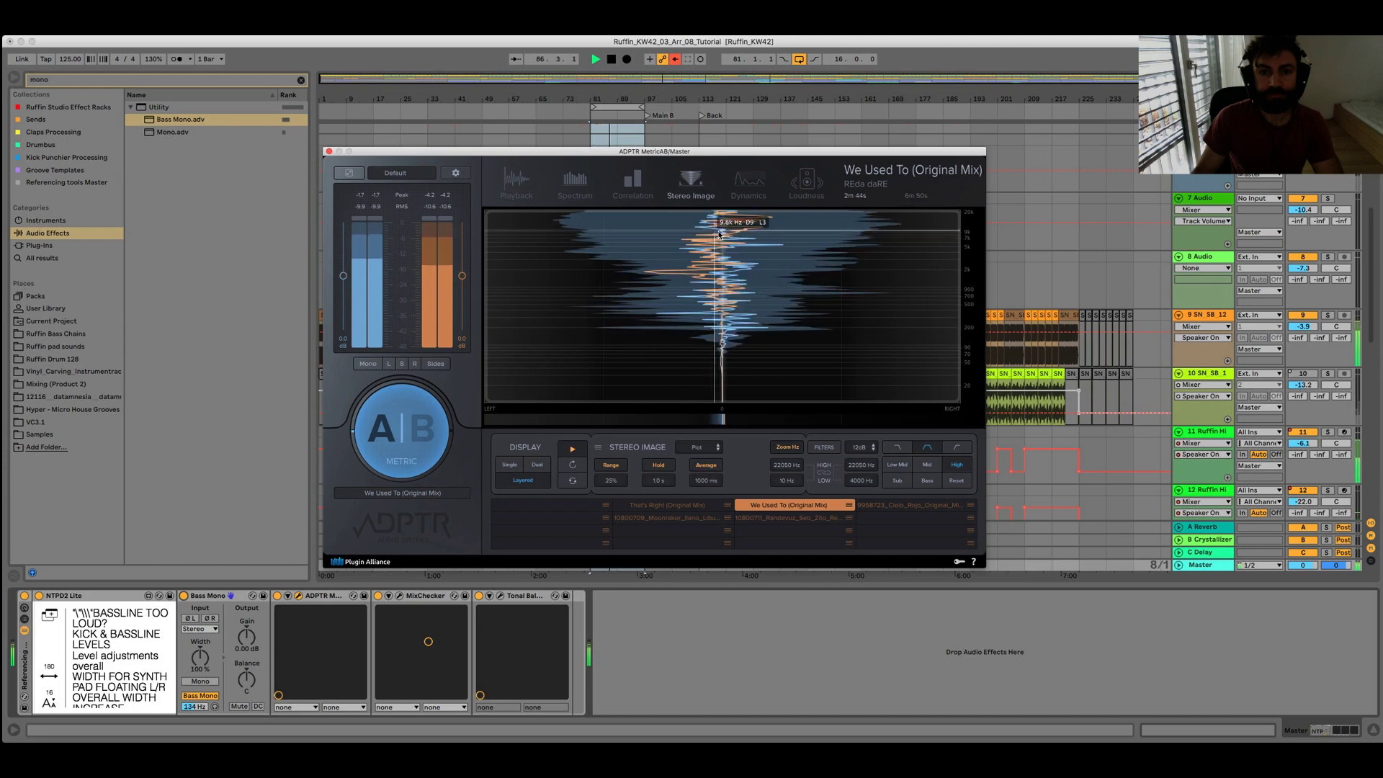
key("space")
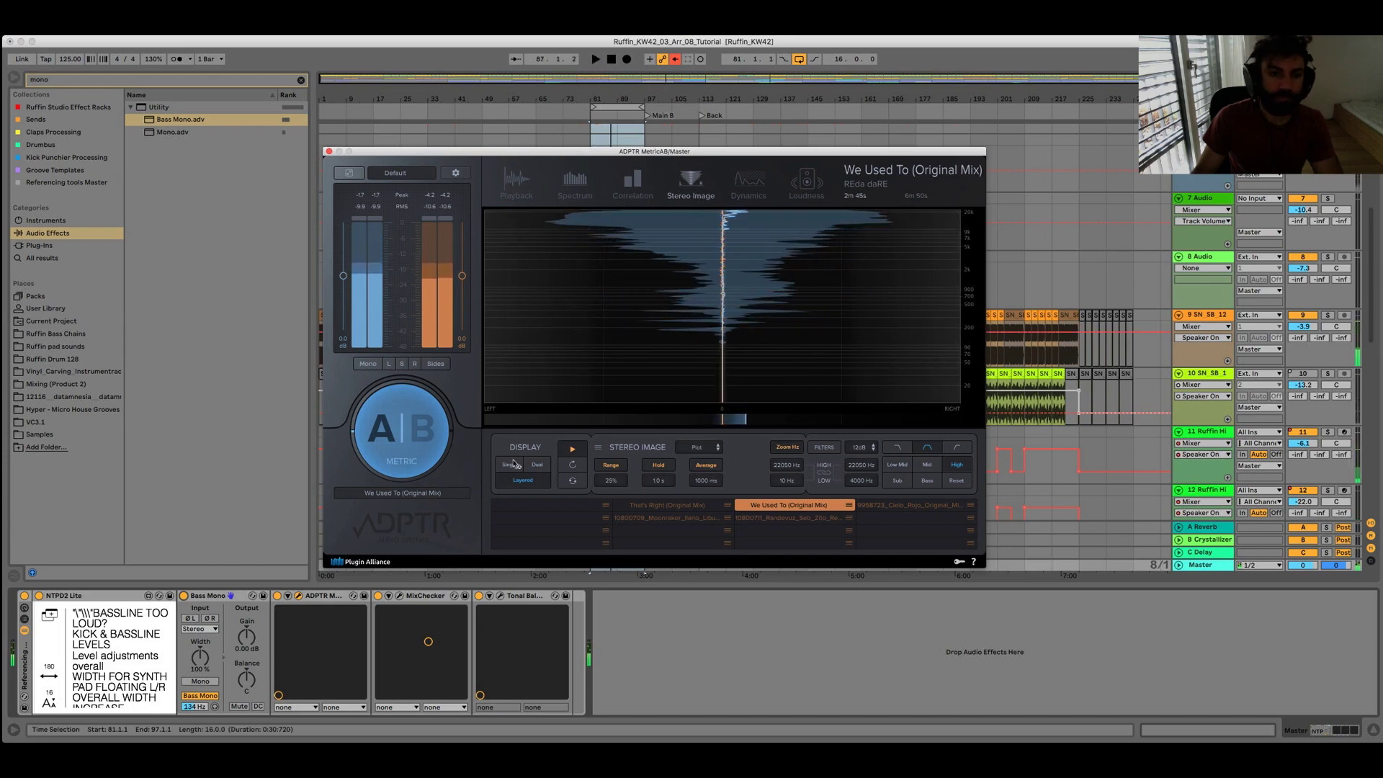
left_click(750, 182)
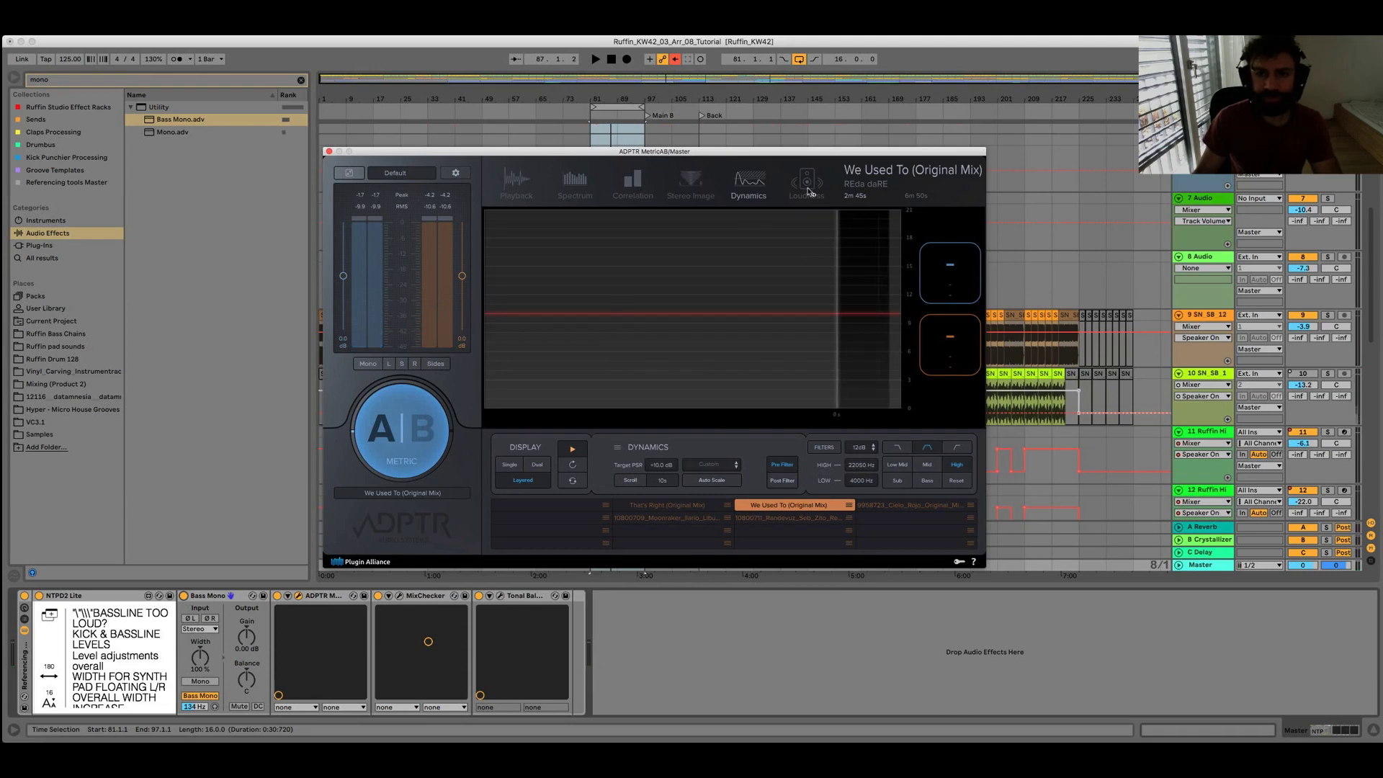
Step: Close the MetricAB window and play the looped section with Bass Mono switched off and back on
left_click(330, 152)
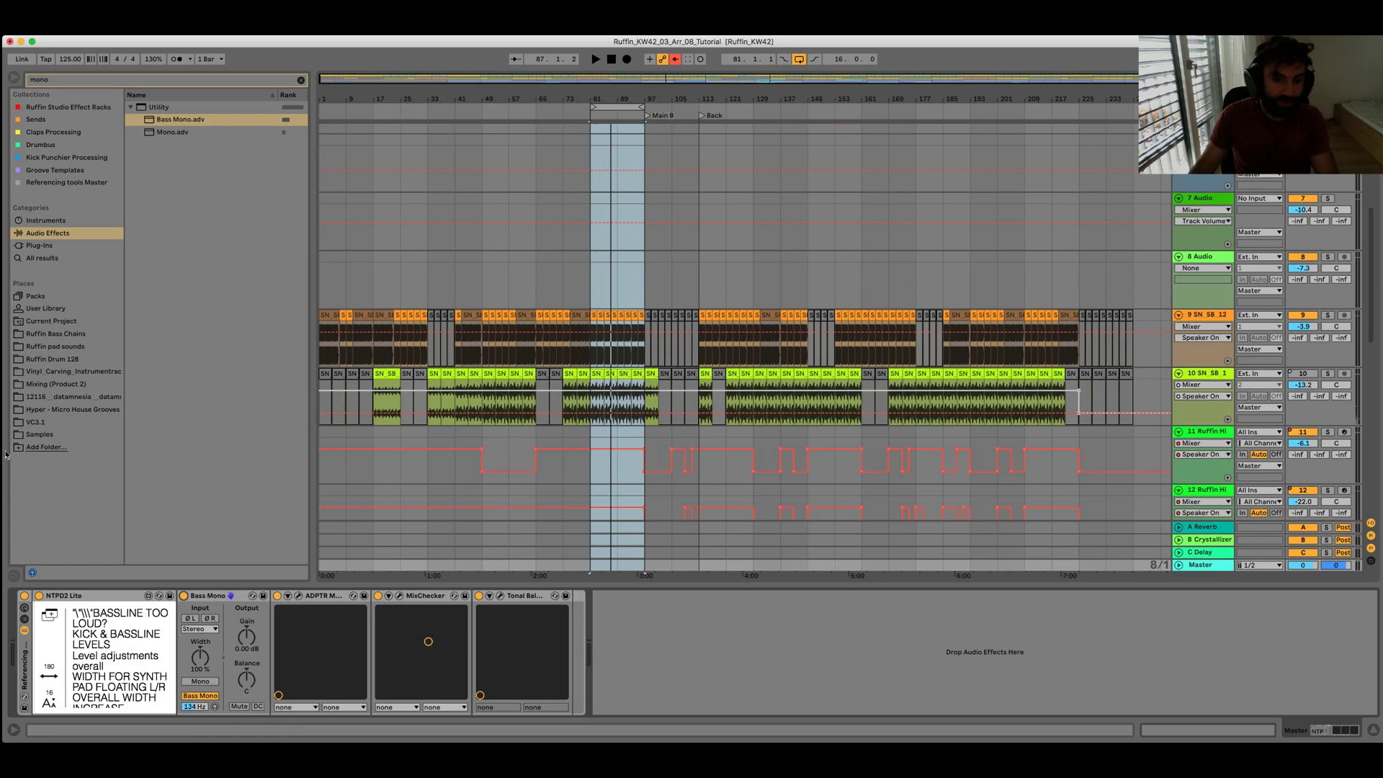
key("space")
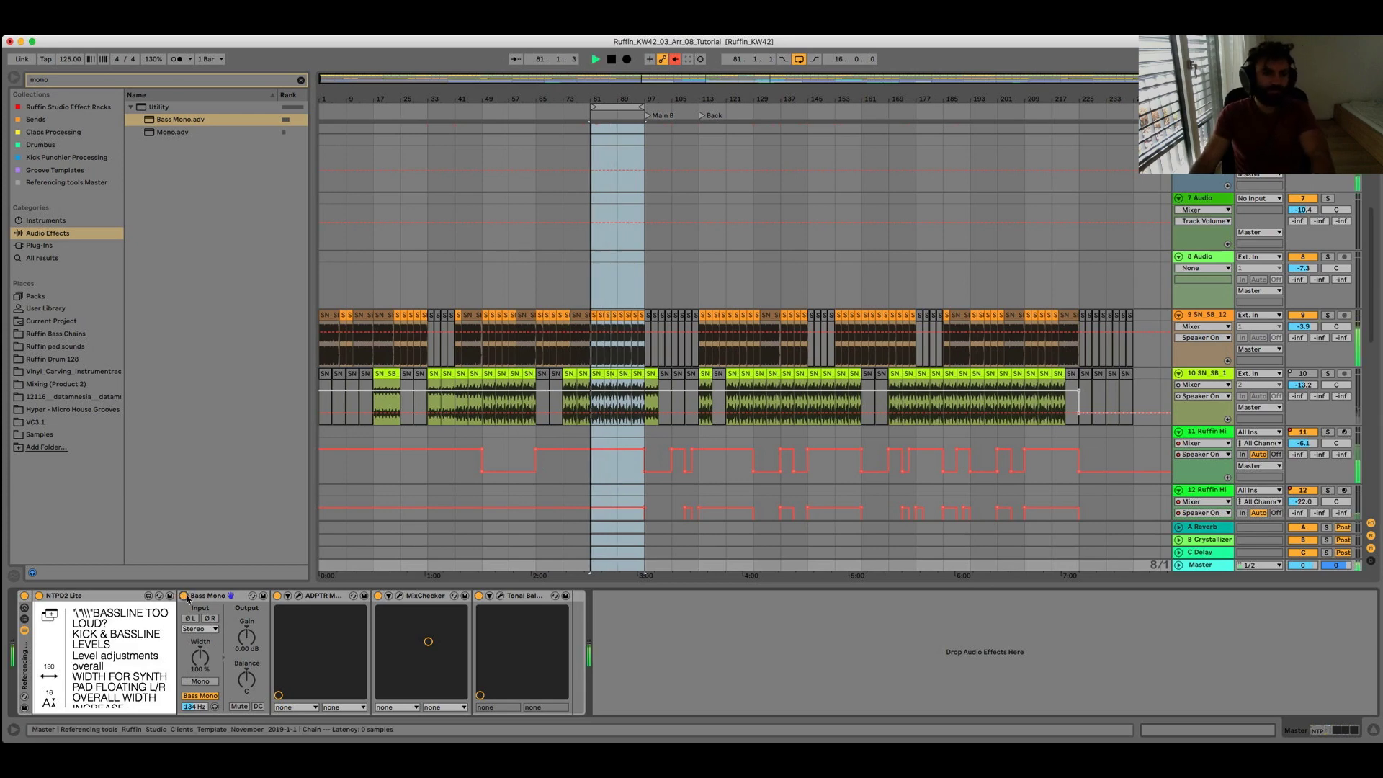
left_click(184, 597)
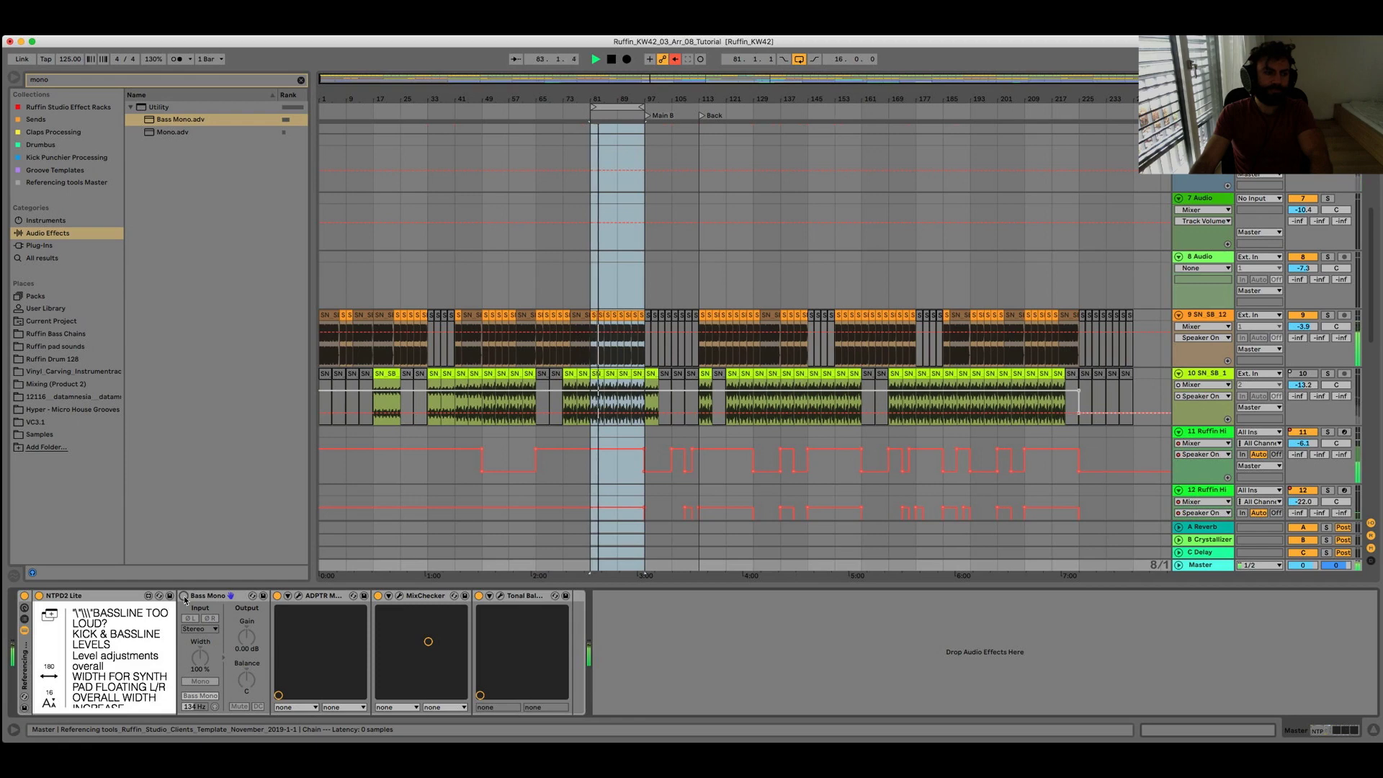
left_click(185, 596)
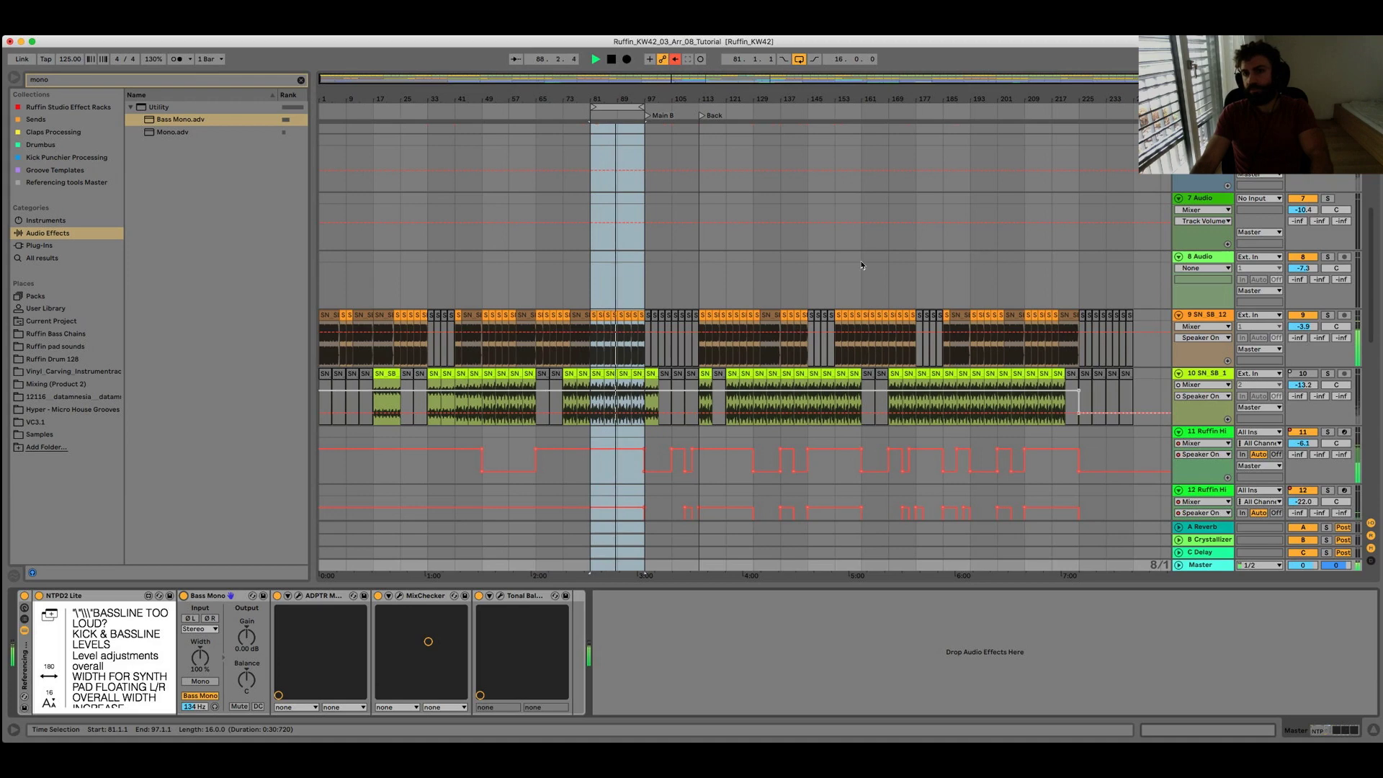
Step: Stop playback, enable MixChecker on the Master, and place its window clear of the level meters
scroll(862, 260, "up", 5)
key("space")
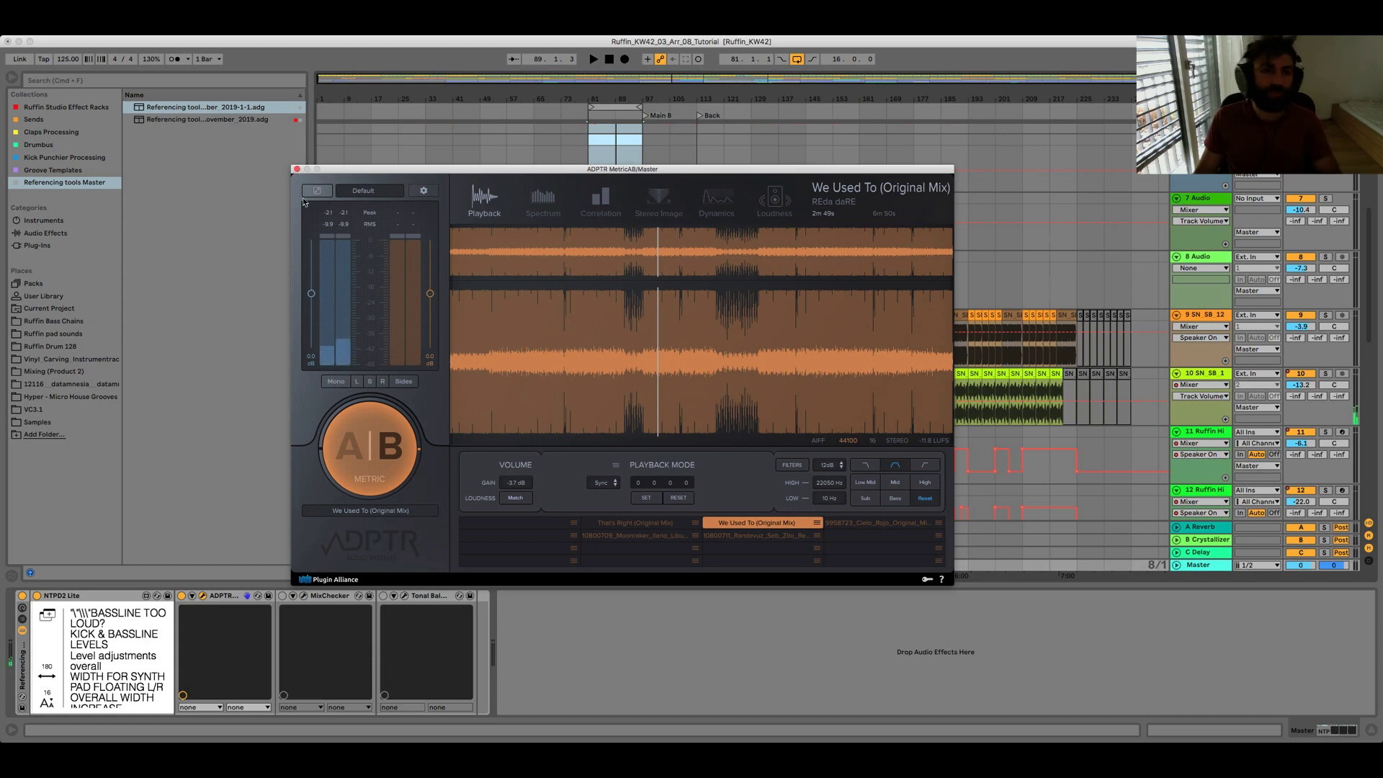
left_click(283, 596)
left_click(304, 597)
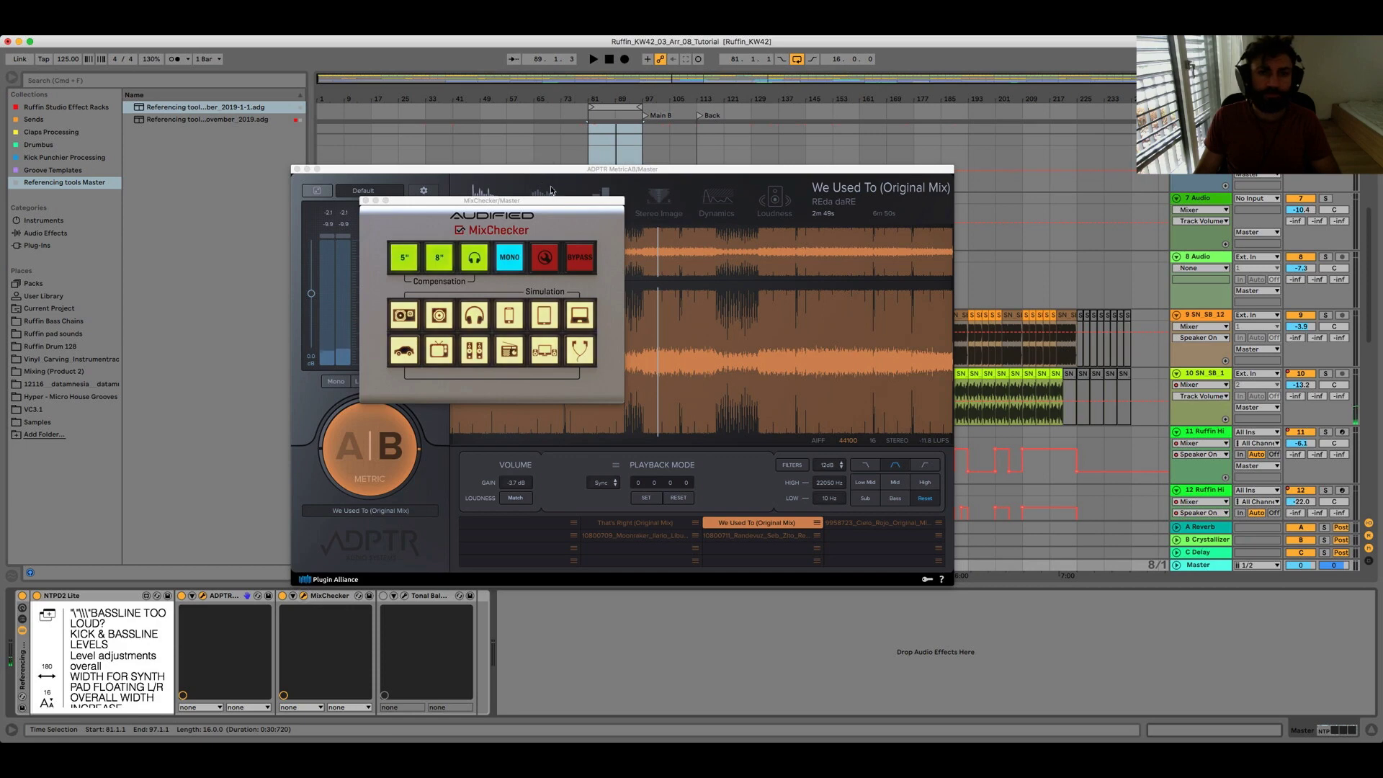
left_click_drag(561, 201, 709, 203)
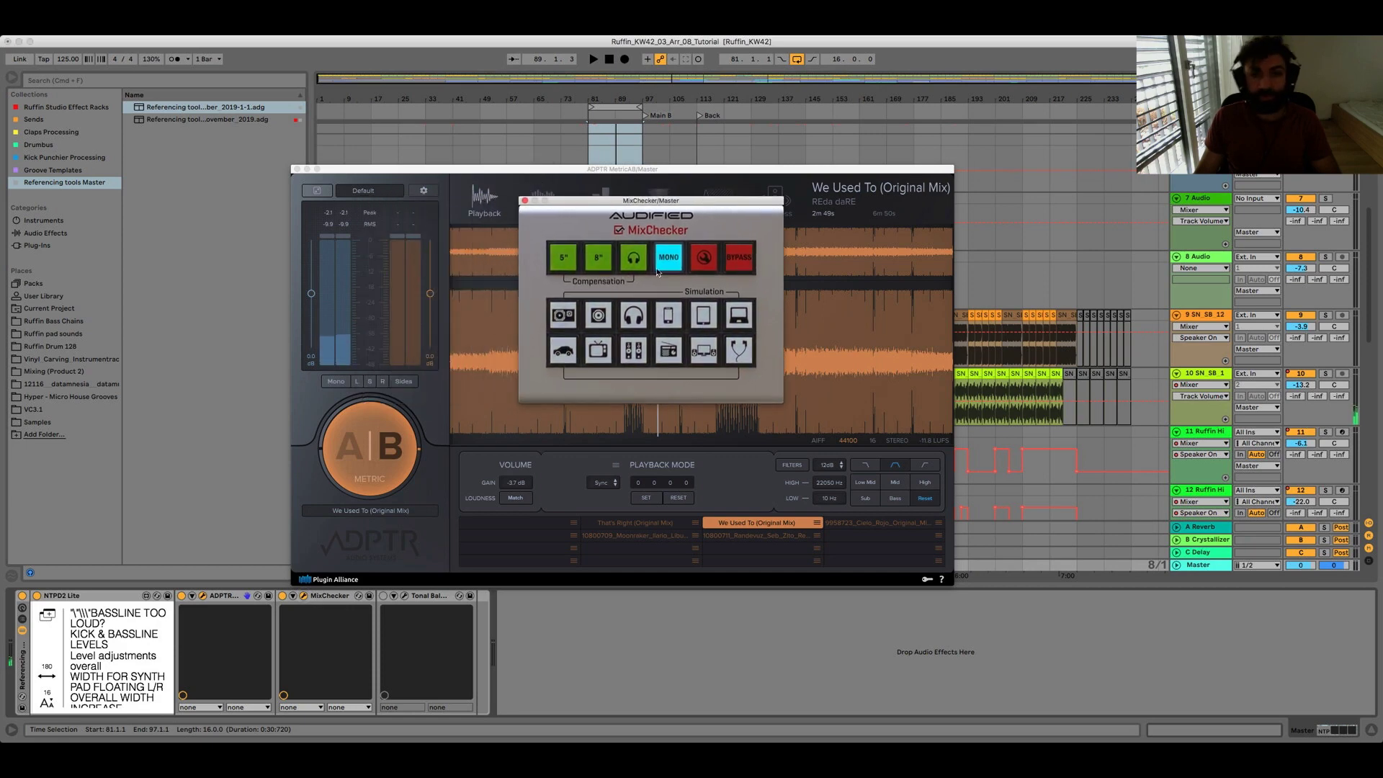
Step: Switch MixChecker's Mono option off and on to demonstrate mono checking
left_click(671, 265)
left_click(670, 265)
left_click(671, 265)
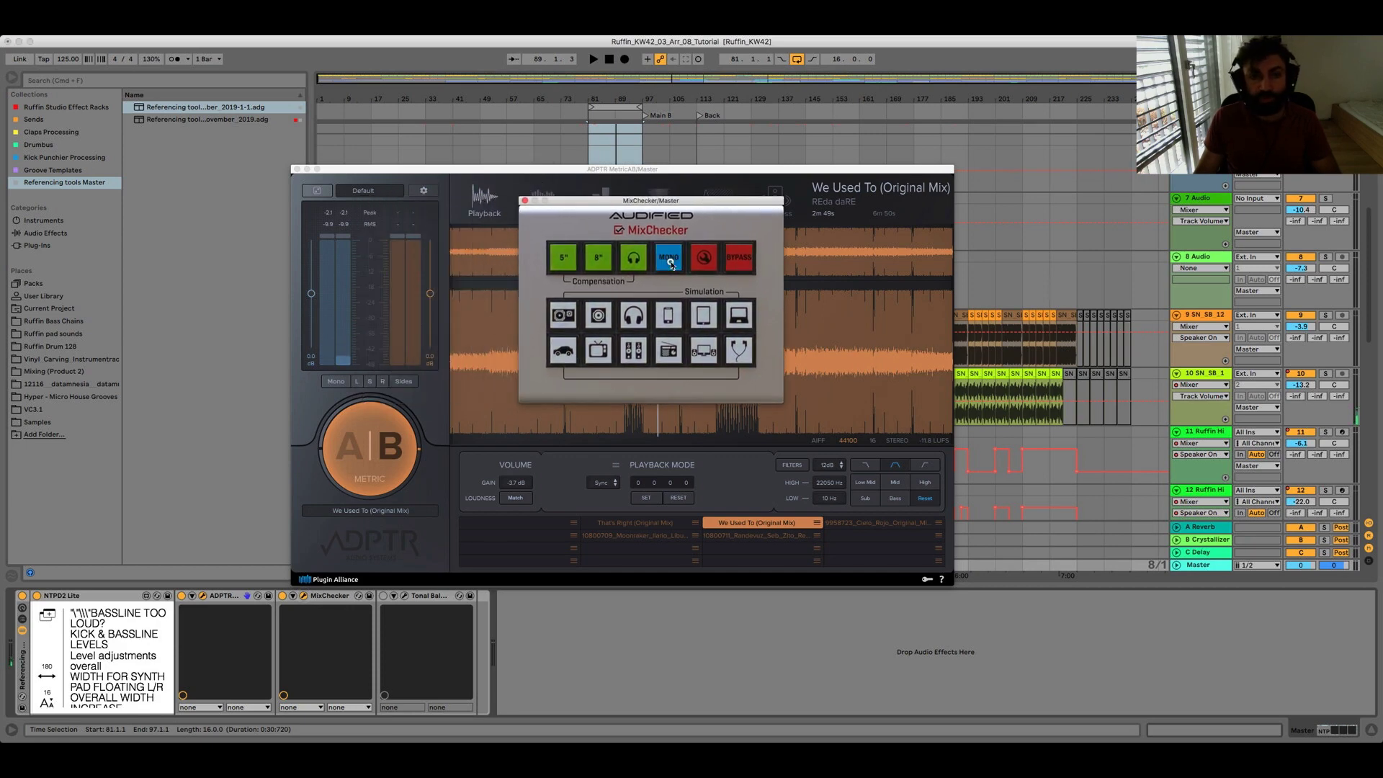
left_click(670, 264)
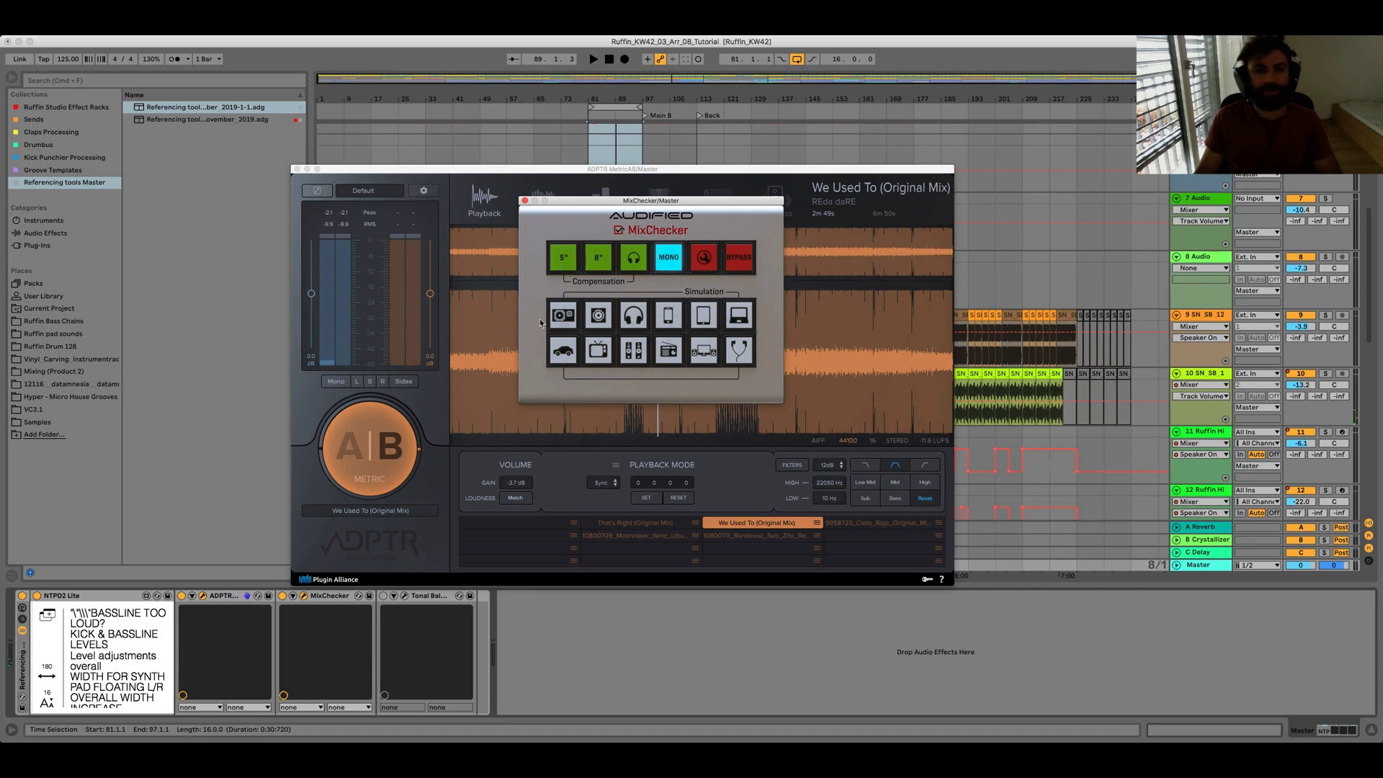
Step: Switch several MixChecker playback simulations on and off in turn, including headphones, smart phone and tablet
left_click(567, 317)
left_click(567, 317)
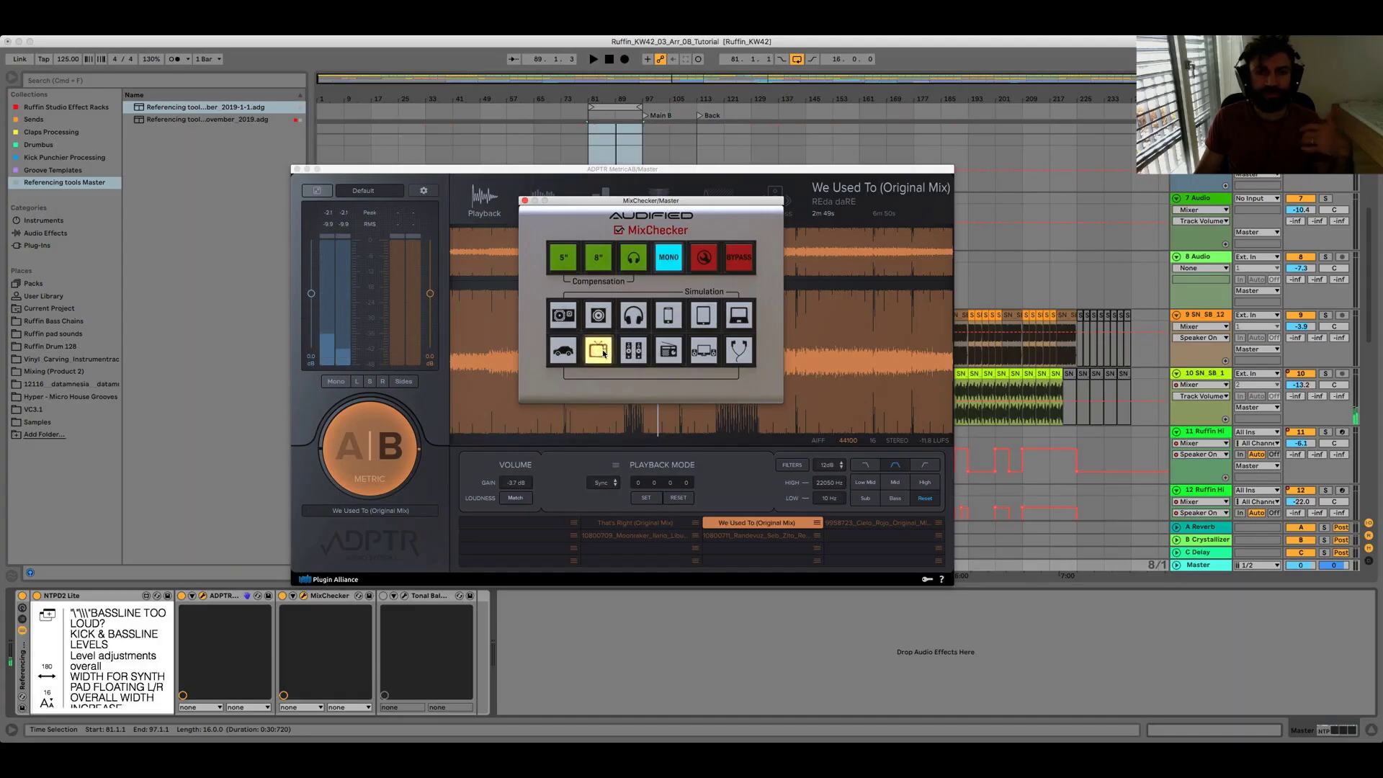
left_click(634, 315)
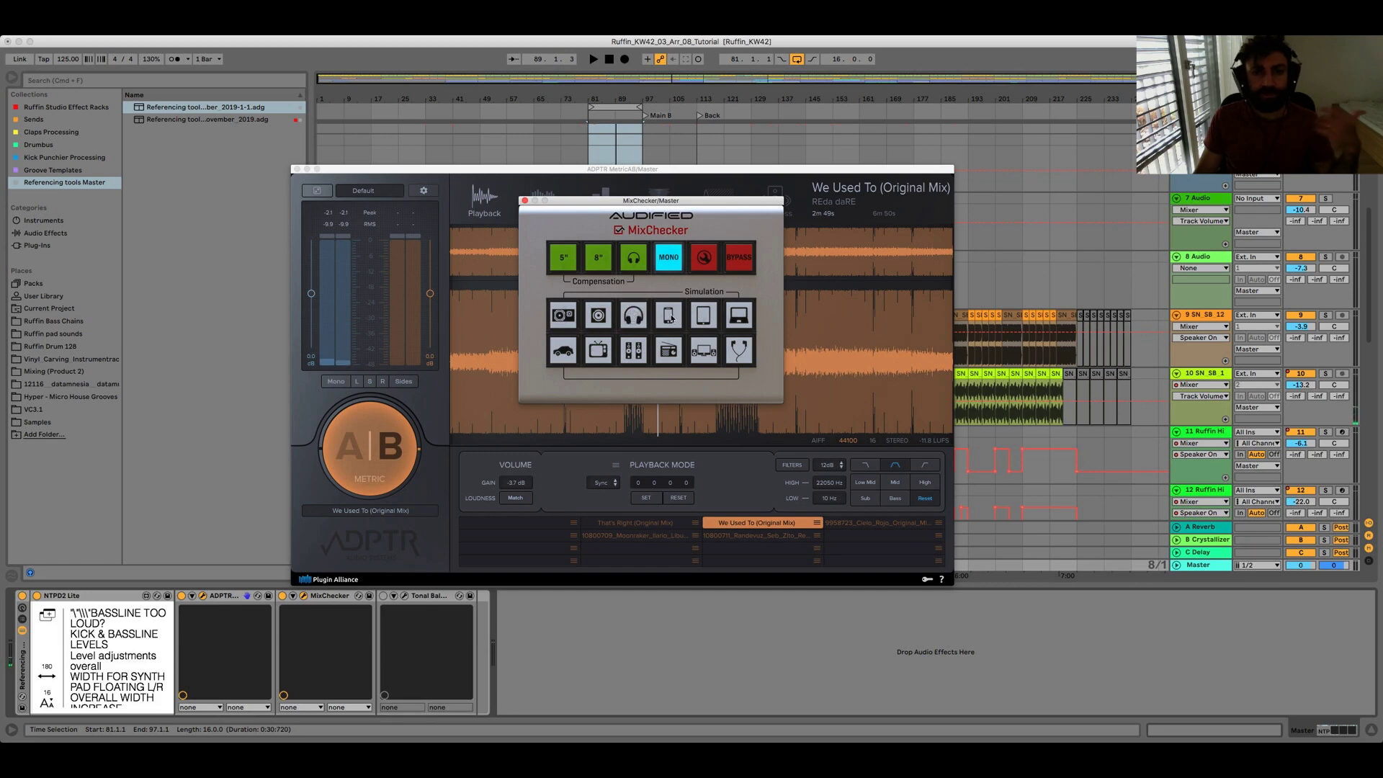
left_click(670, 318)
left_click(667, 321)
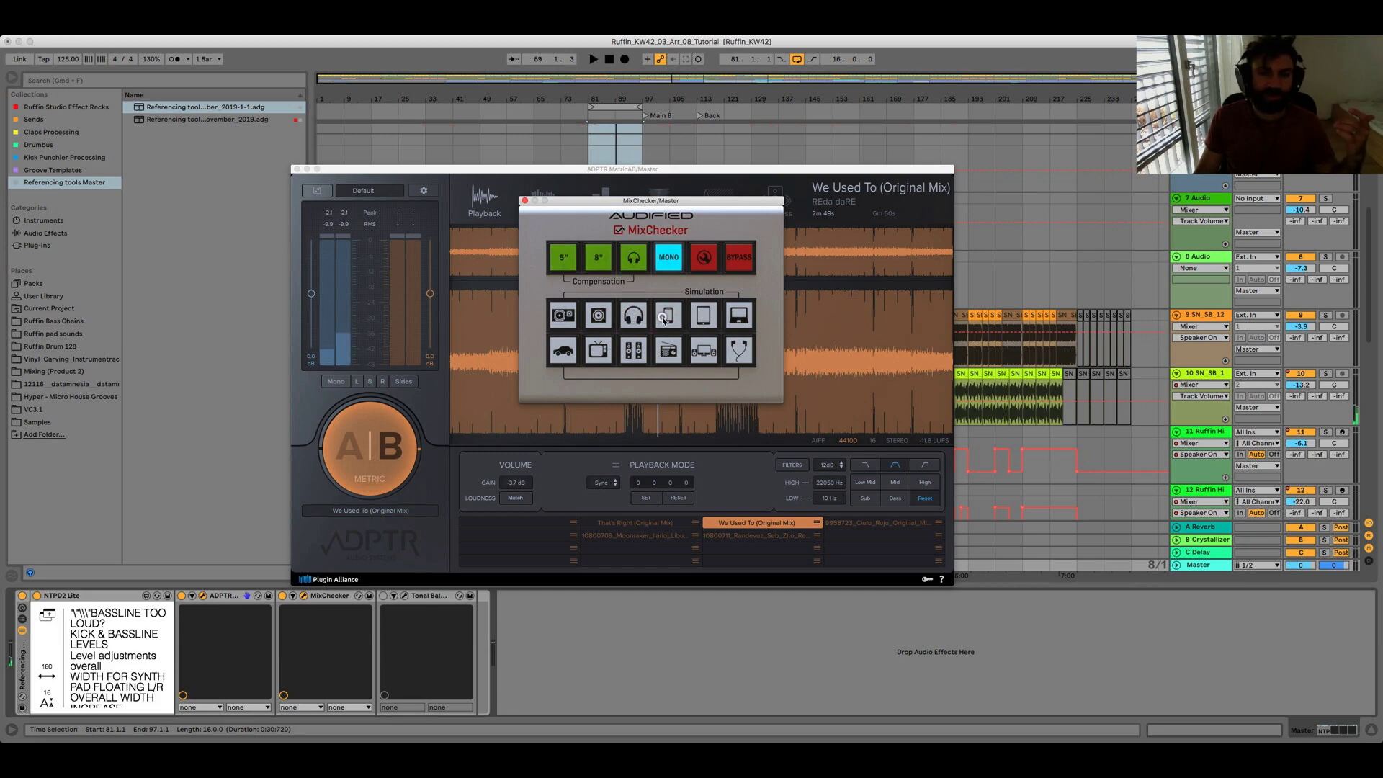
left_click(714, 320)
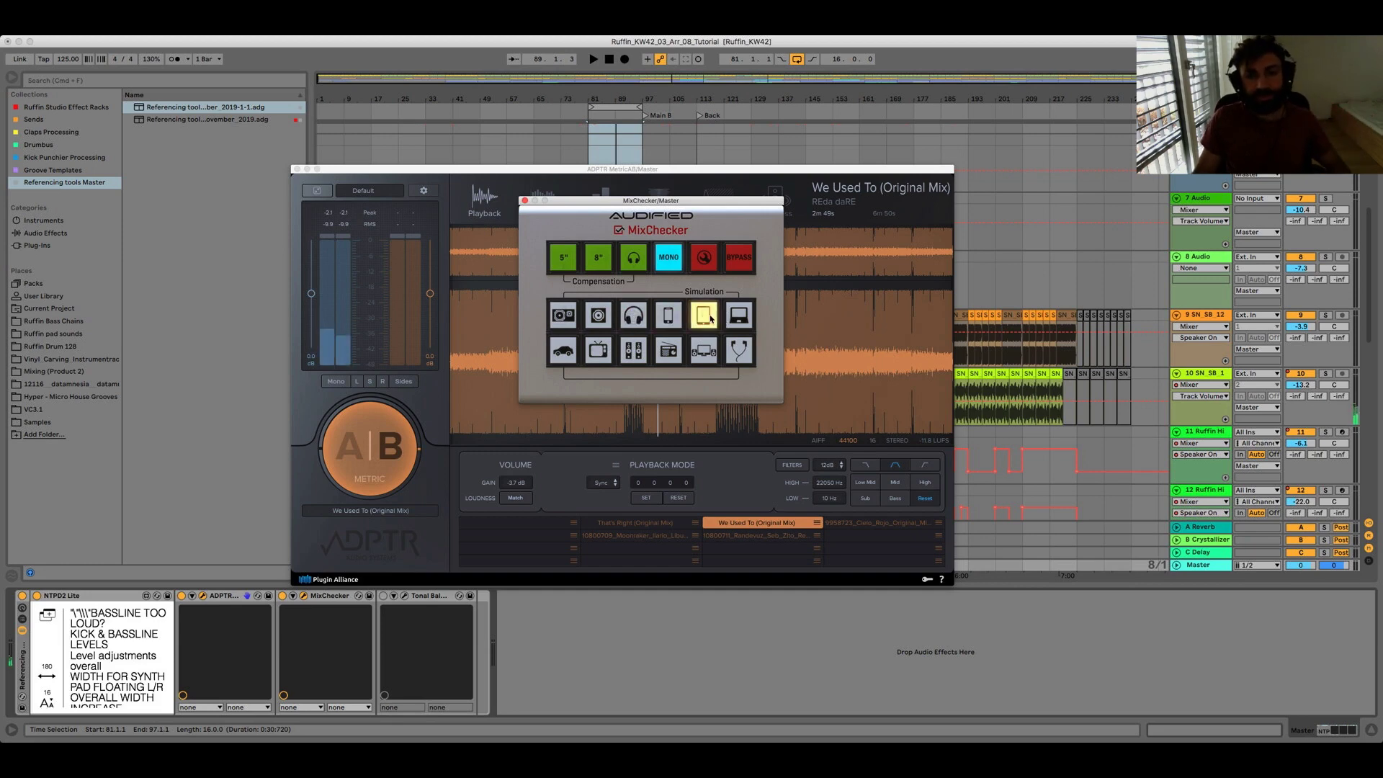
left_click(711, 319)
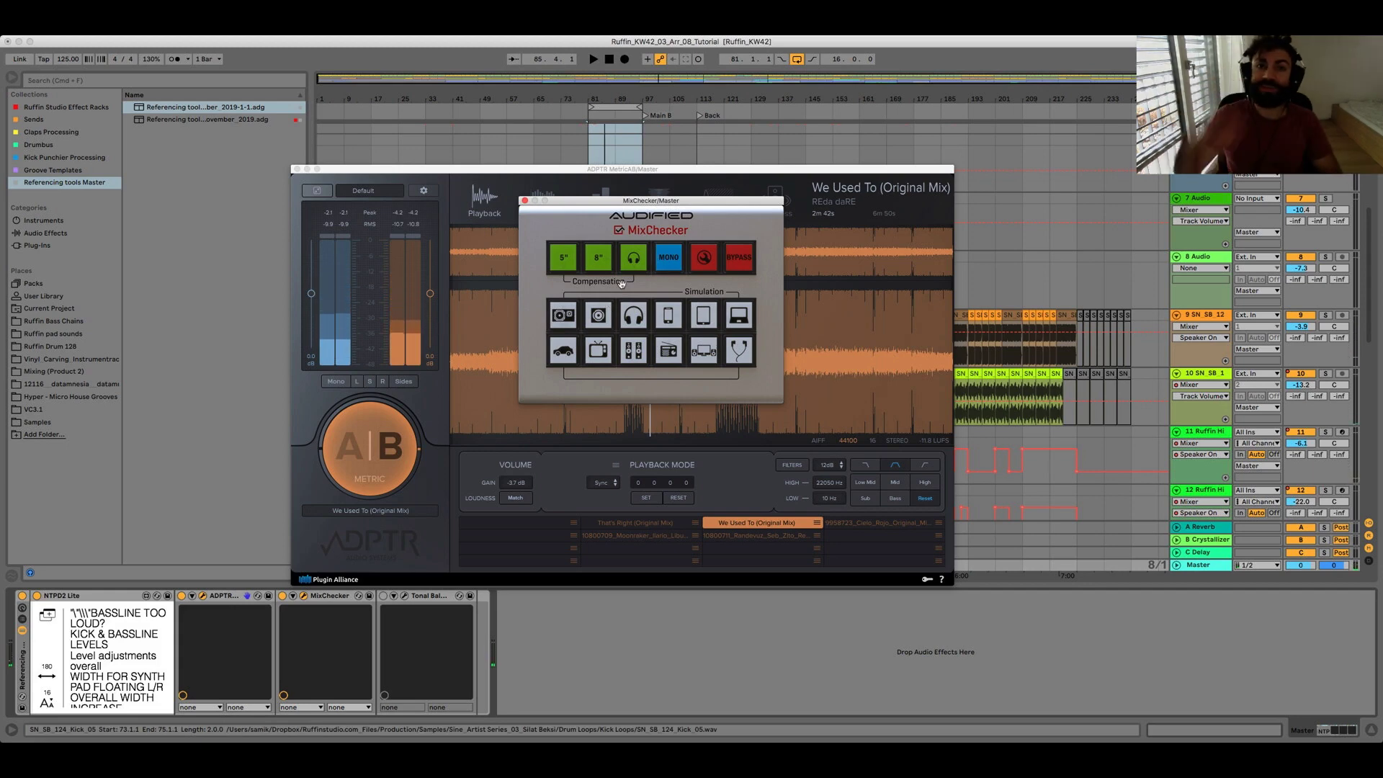
Step: Play the loop through MixChecker's Laptop Speakers simulation and compare it with the Smart Phone simulation
left_click(741, 318)
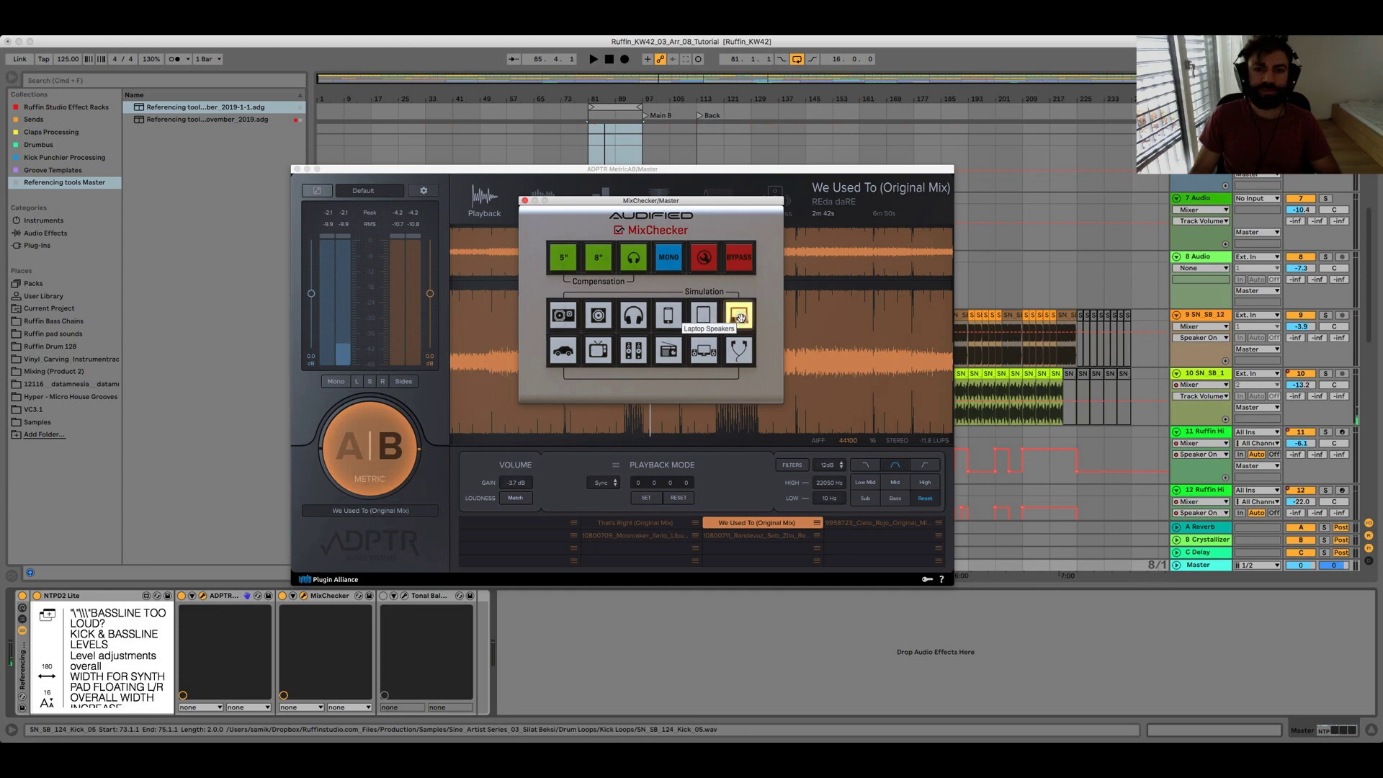
key("space")
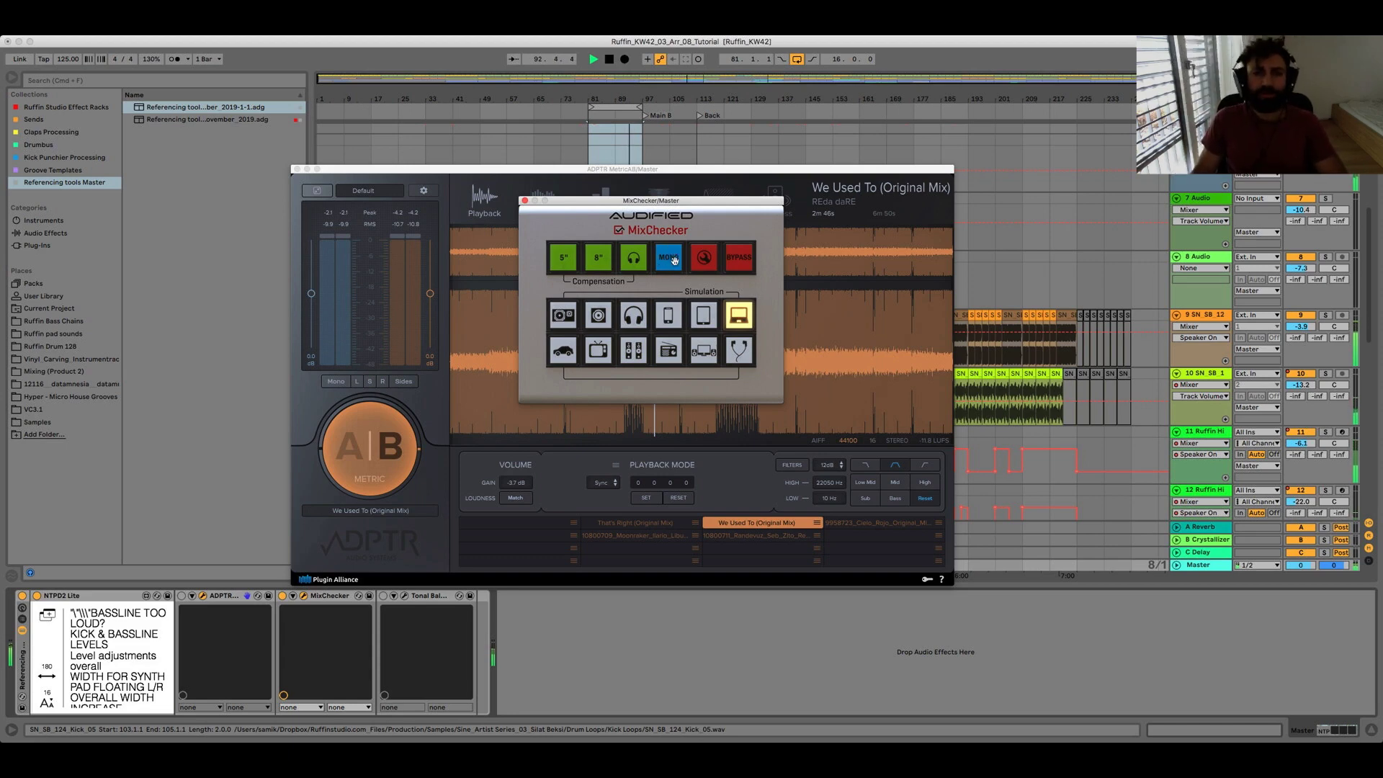
left_click(670, 316)
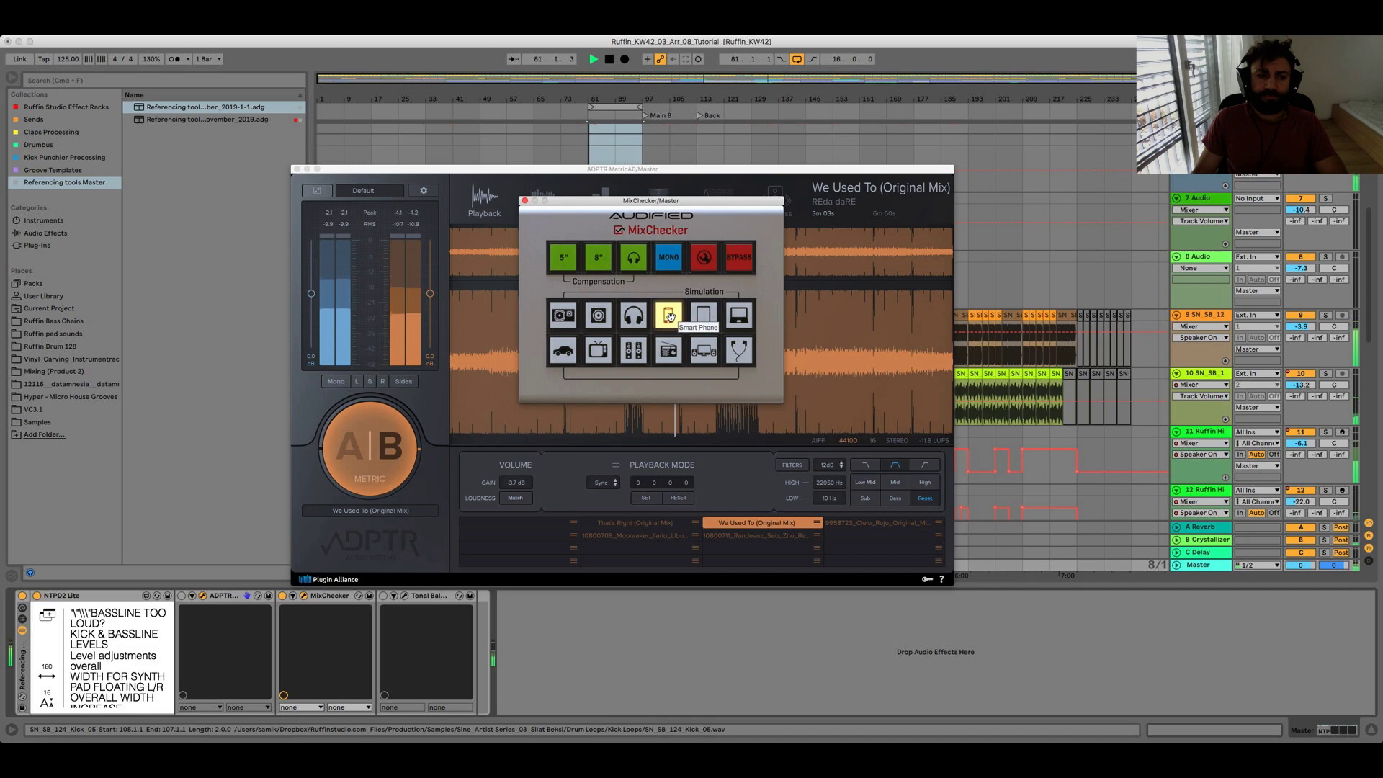
Step: Close the MixChecker window and open Tonal Balance Control on the Master in Fine view
left_click(525, 200)
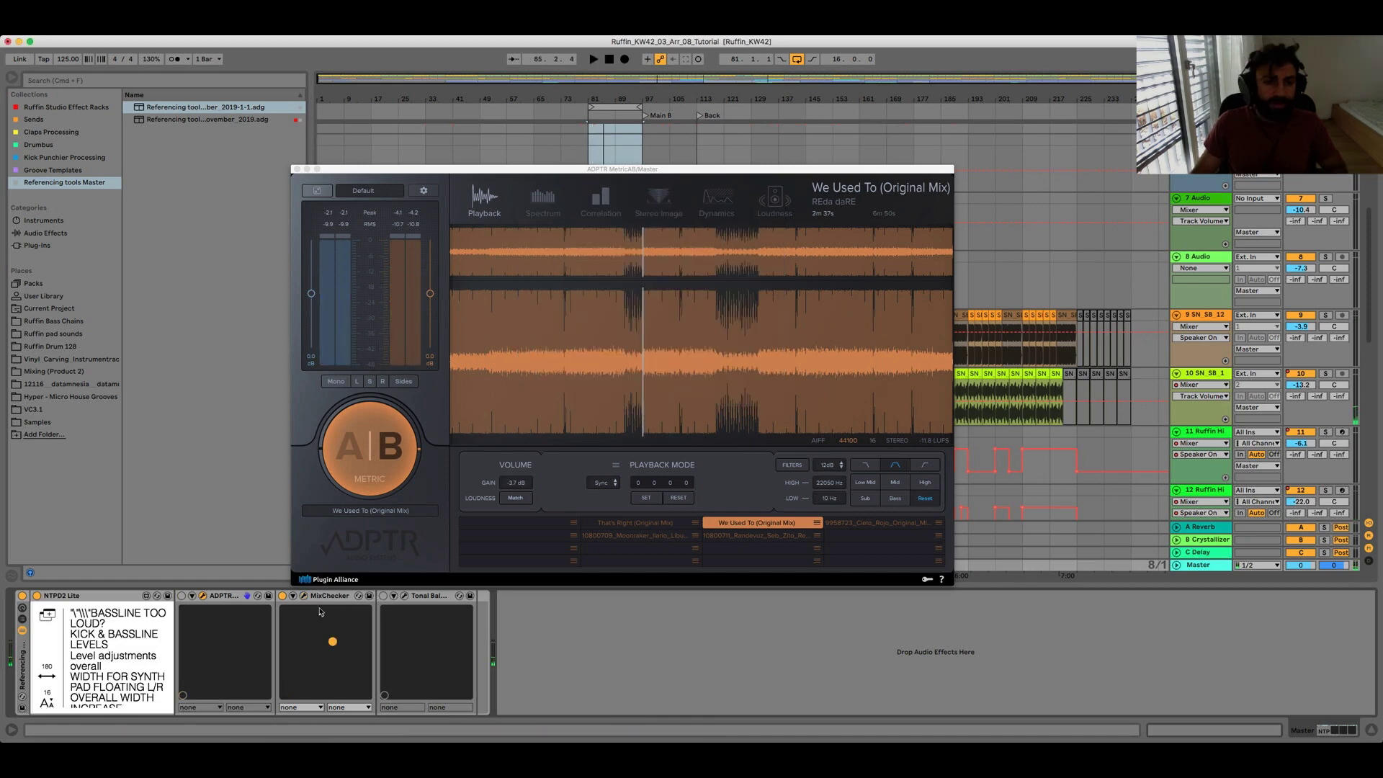
left_click(405, 596)
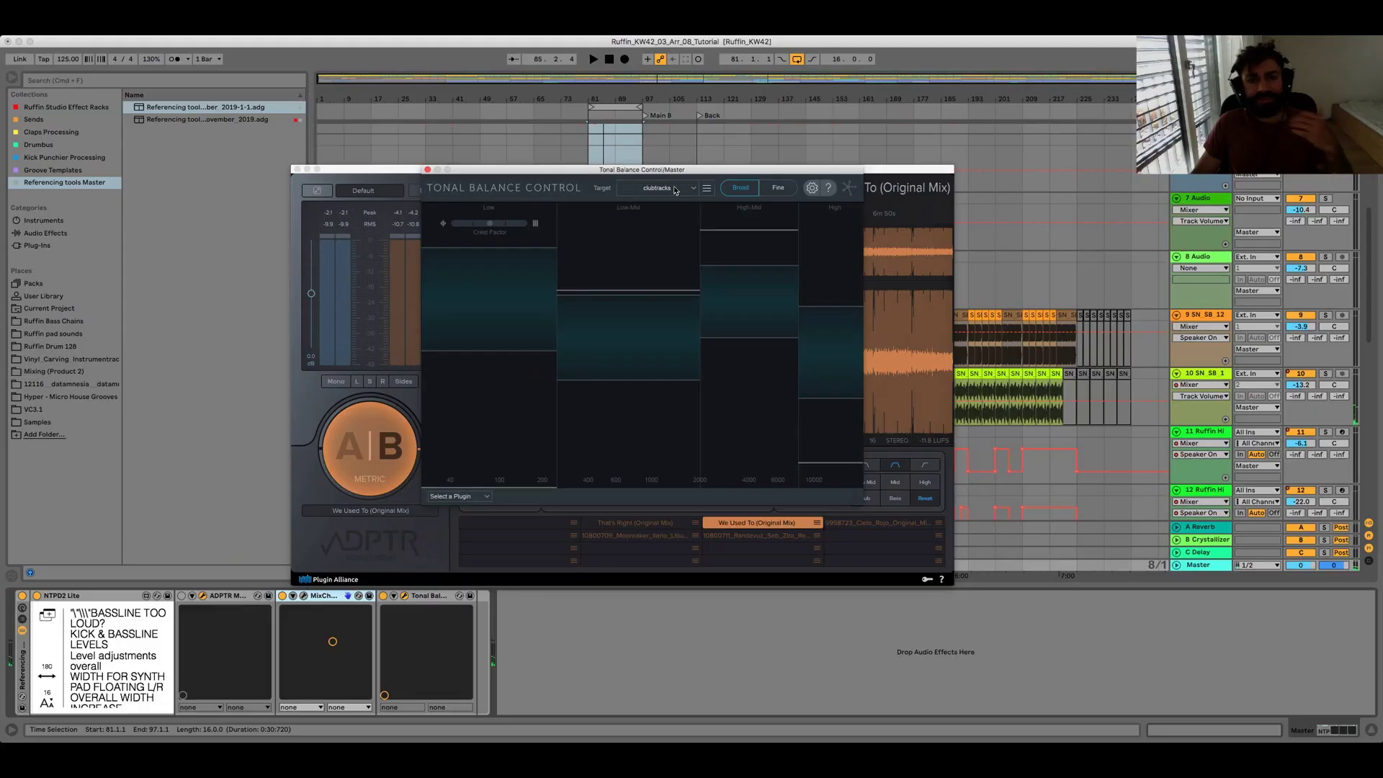
left_click(778, 189)
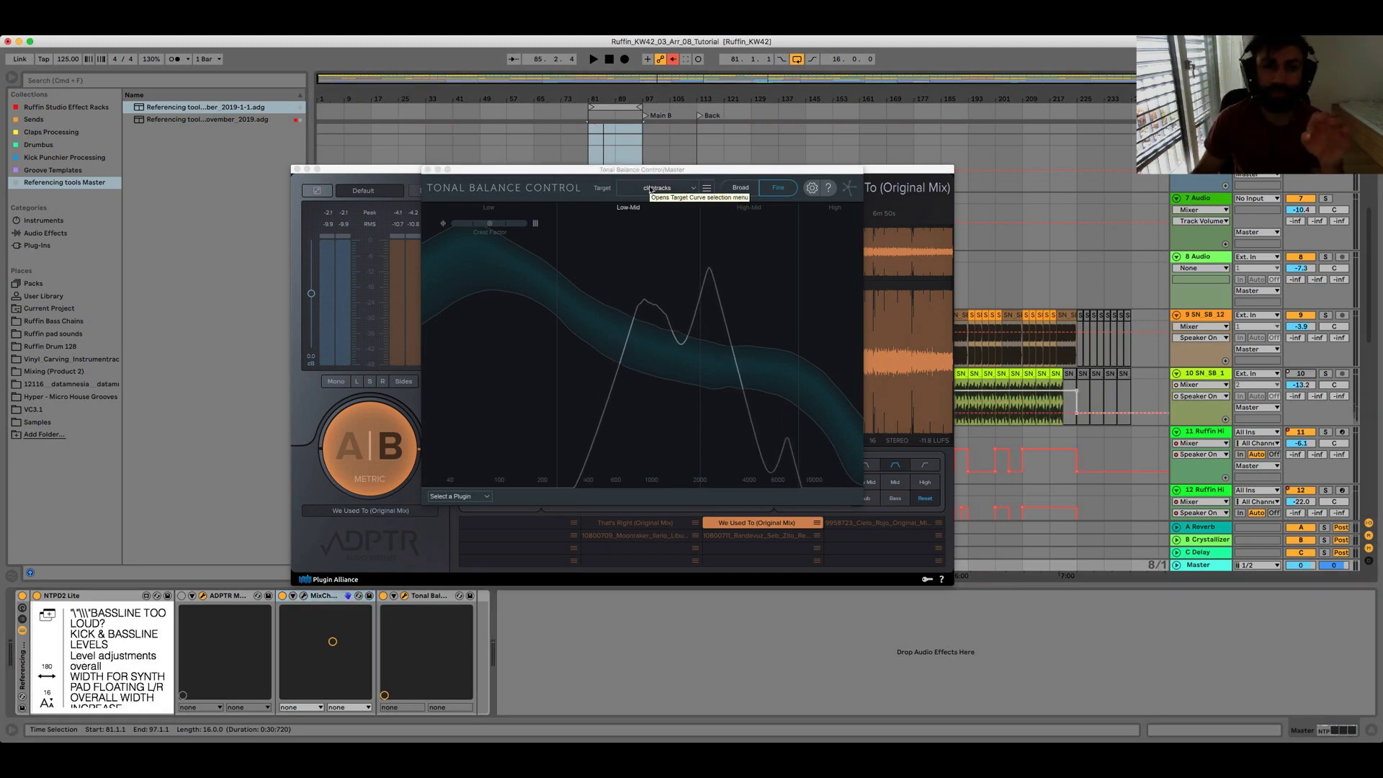
Step: Create a custom target curve in Tonal Balance Control from the REFERENCE_Tracks folder
left_click(707, 190)
left_click(723, 213)
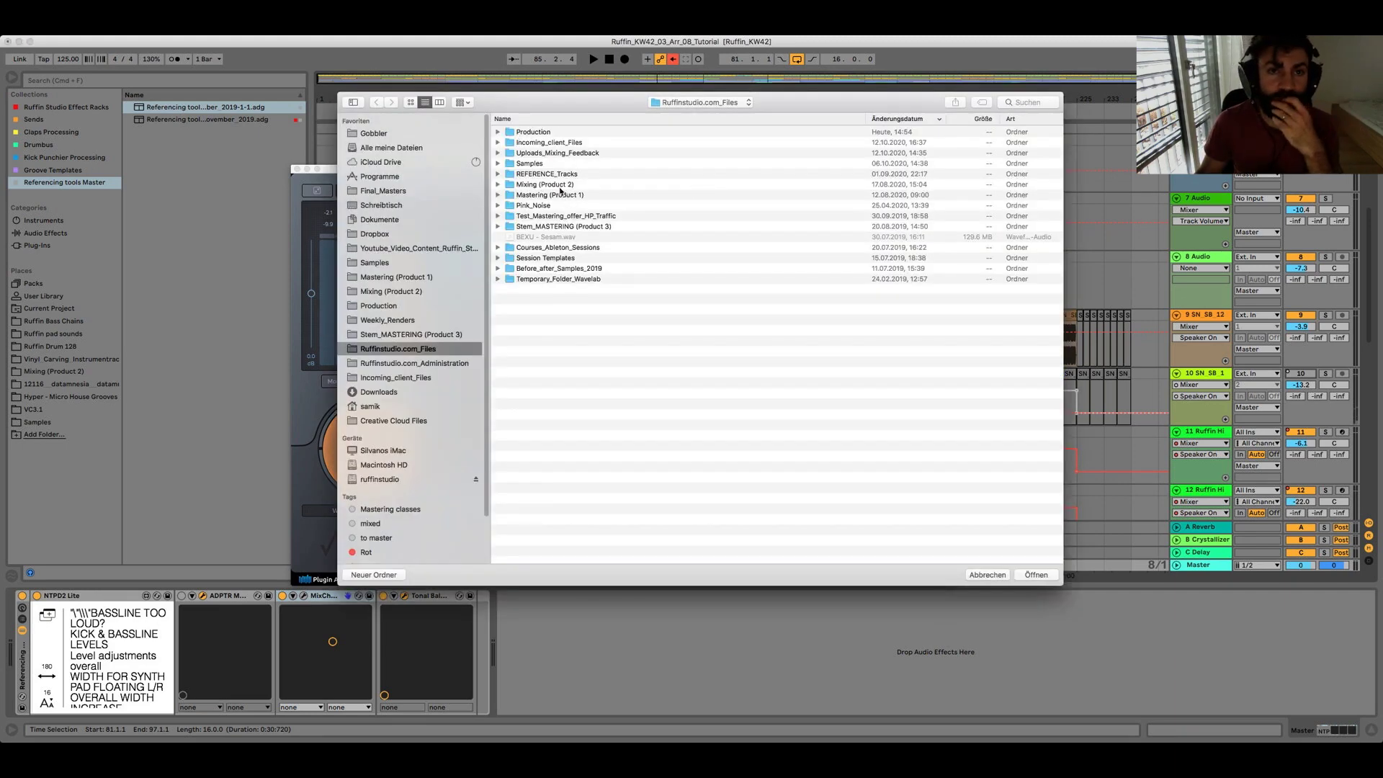
left_click(551, 174)
key("Return")
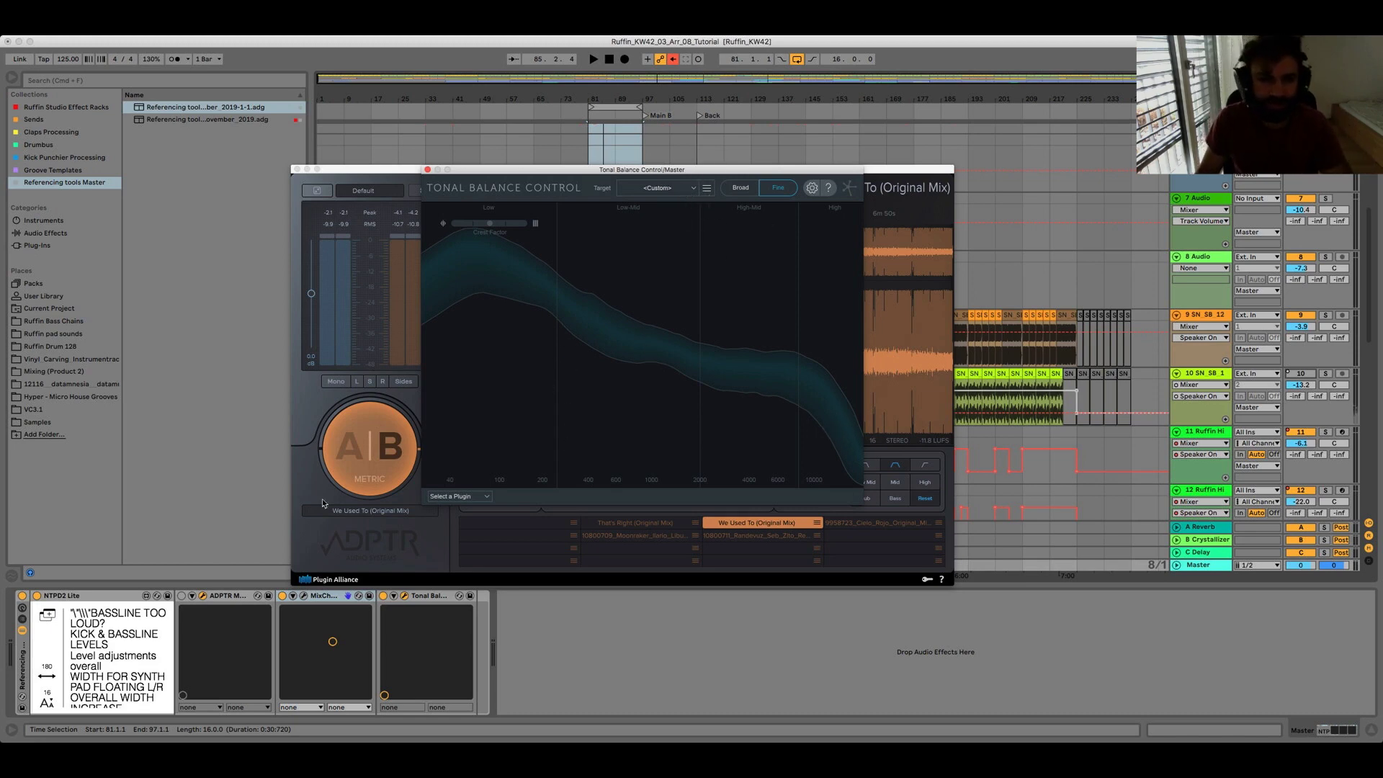
Step: Play the loop against the custom target in Broad and Fine views, re-enabling the overridden automation
key("space")
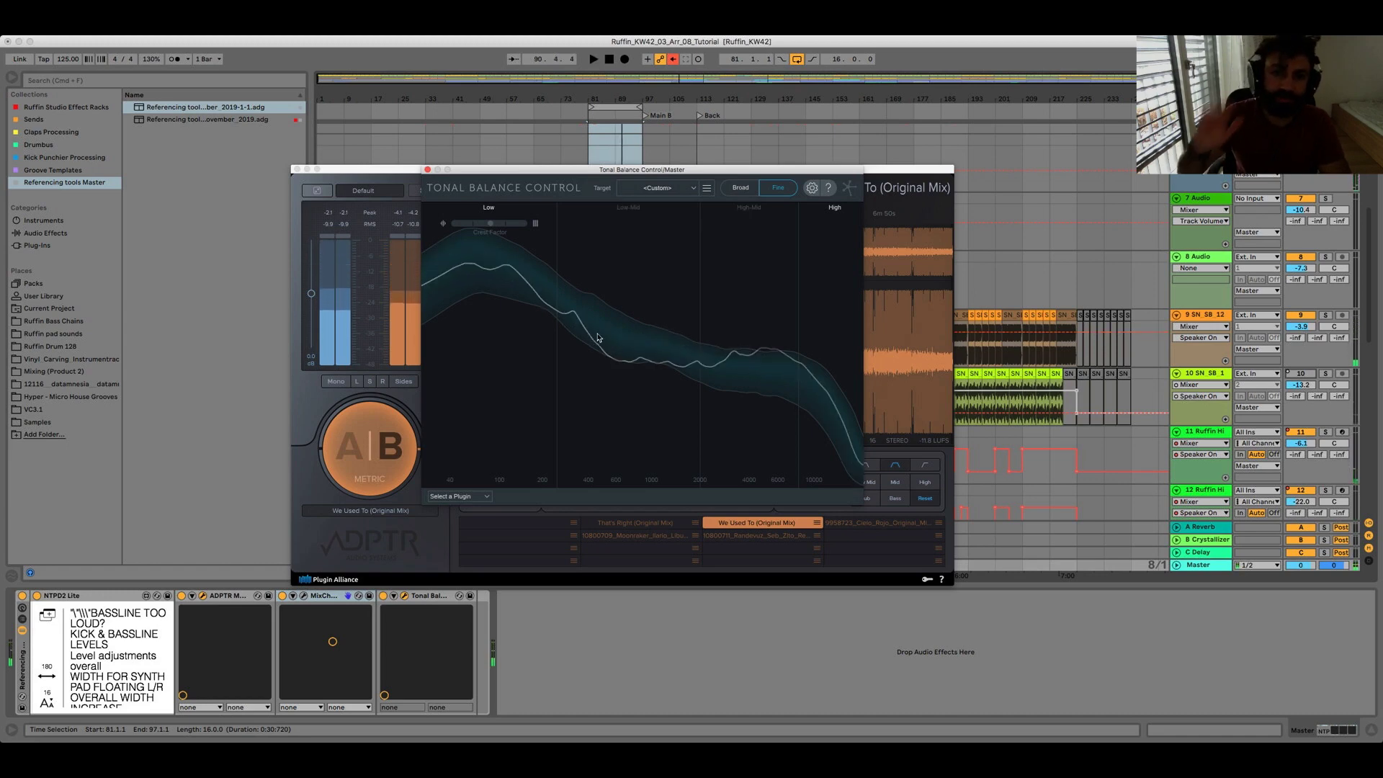
left_click(740, 187)
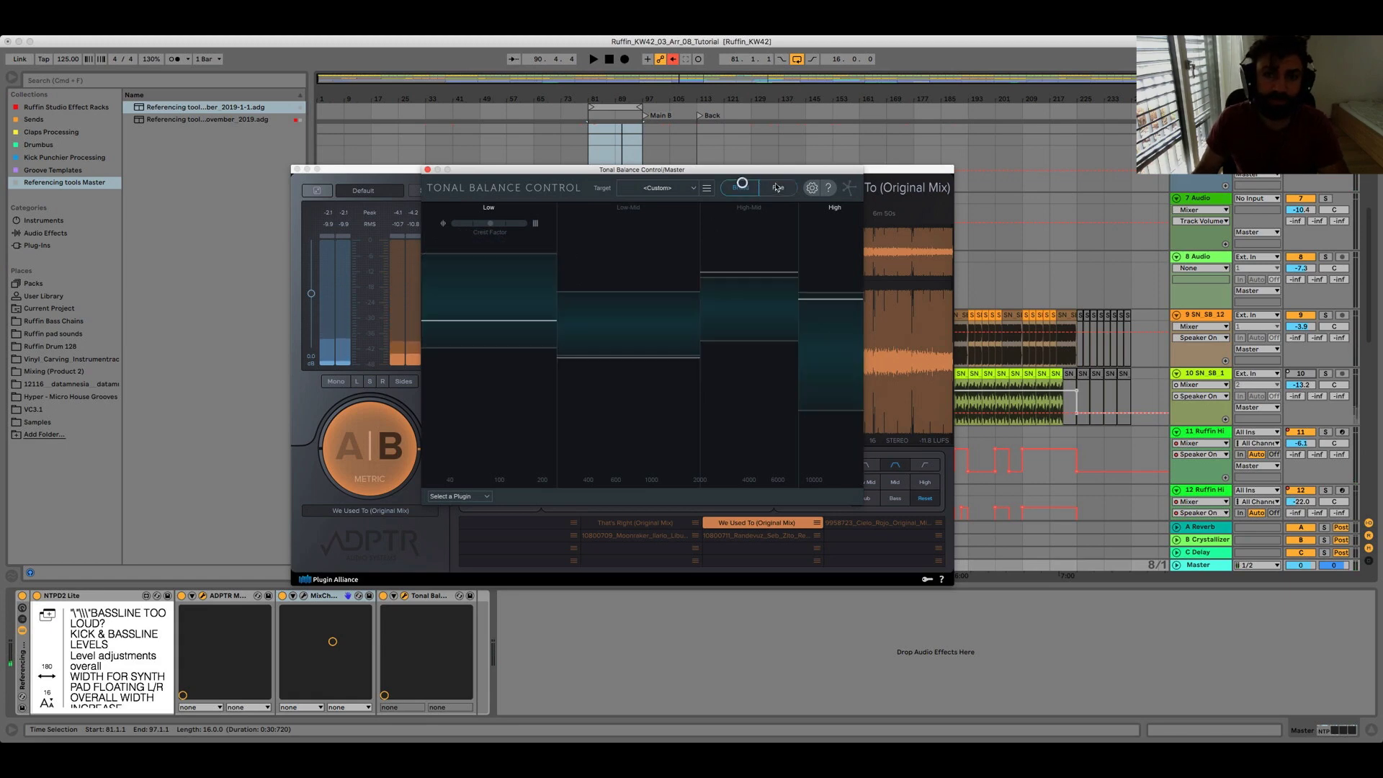
key("space")
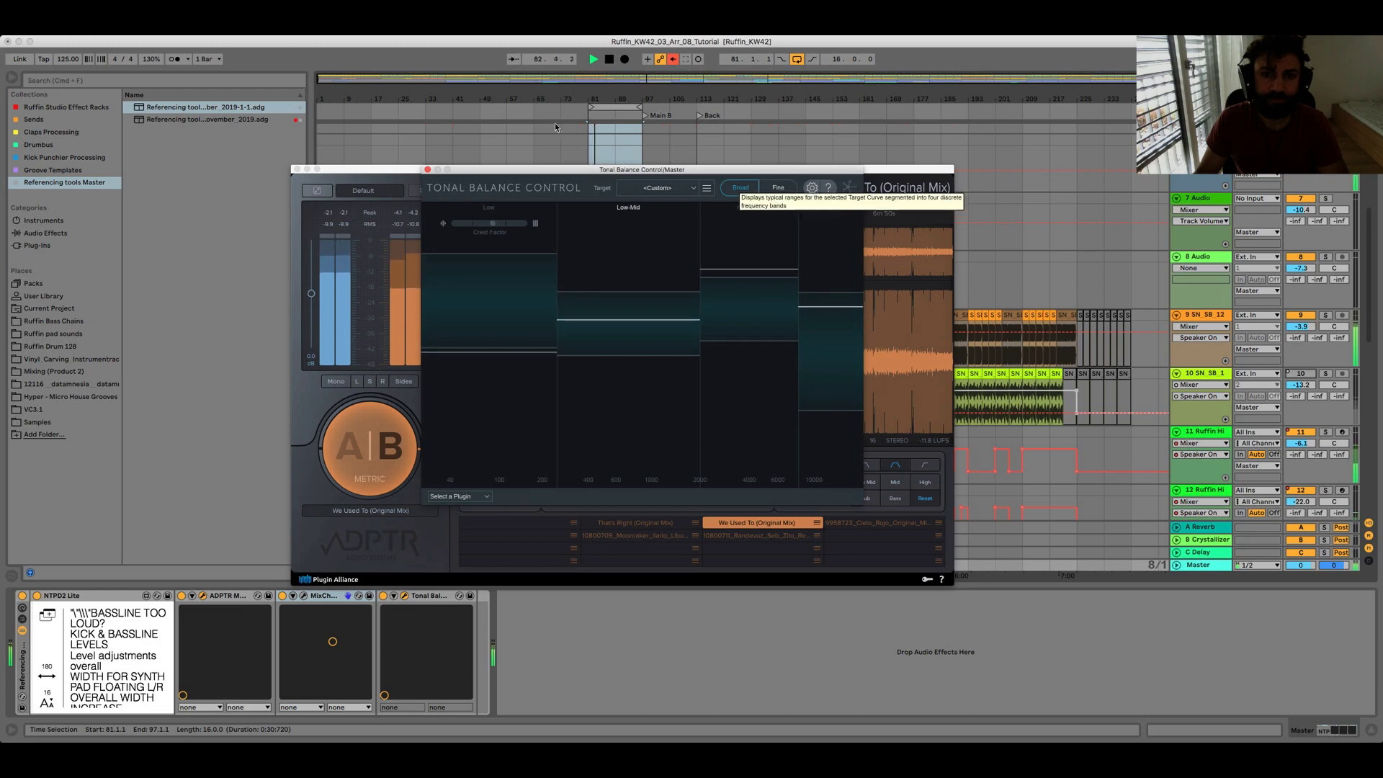
left_click(674, 60)
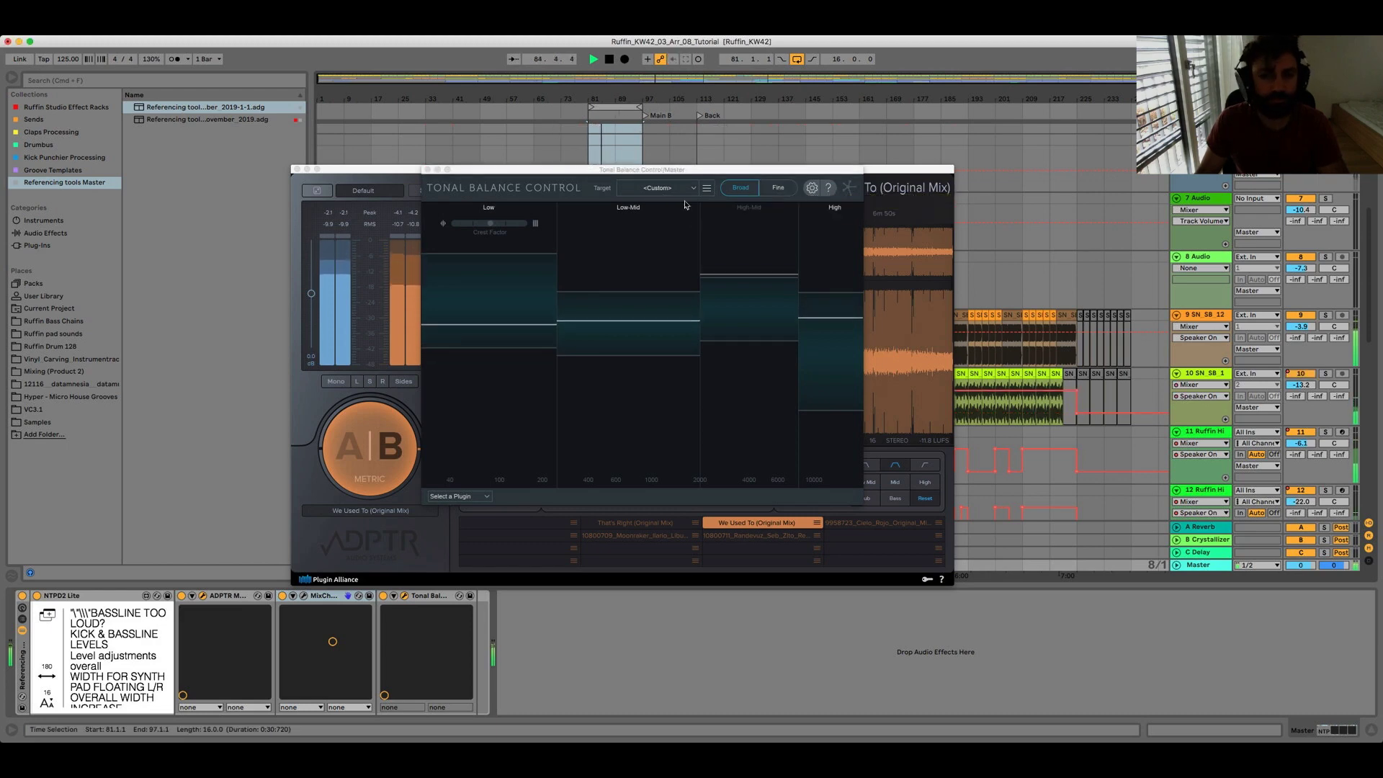
left_click(779, 187)
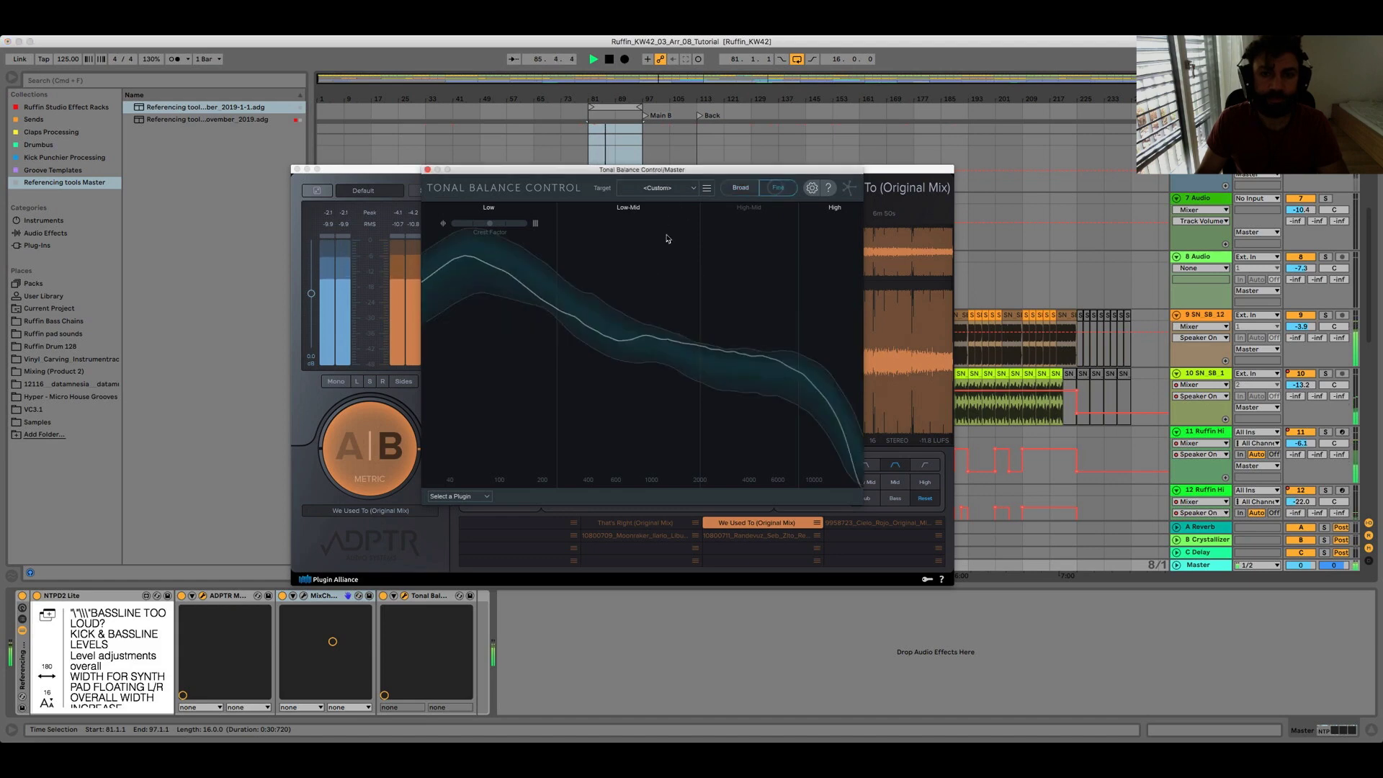
Step: Set the Tonal Balance Control target to clubtracks and replay the loop from its start in Fine view
left_click(666, 188)
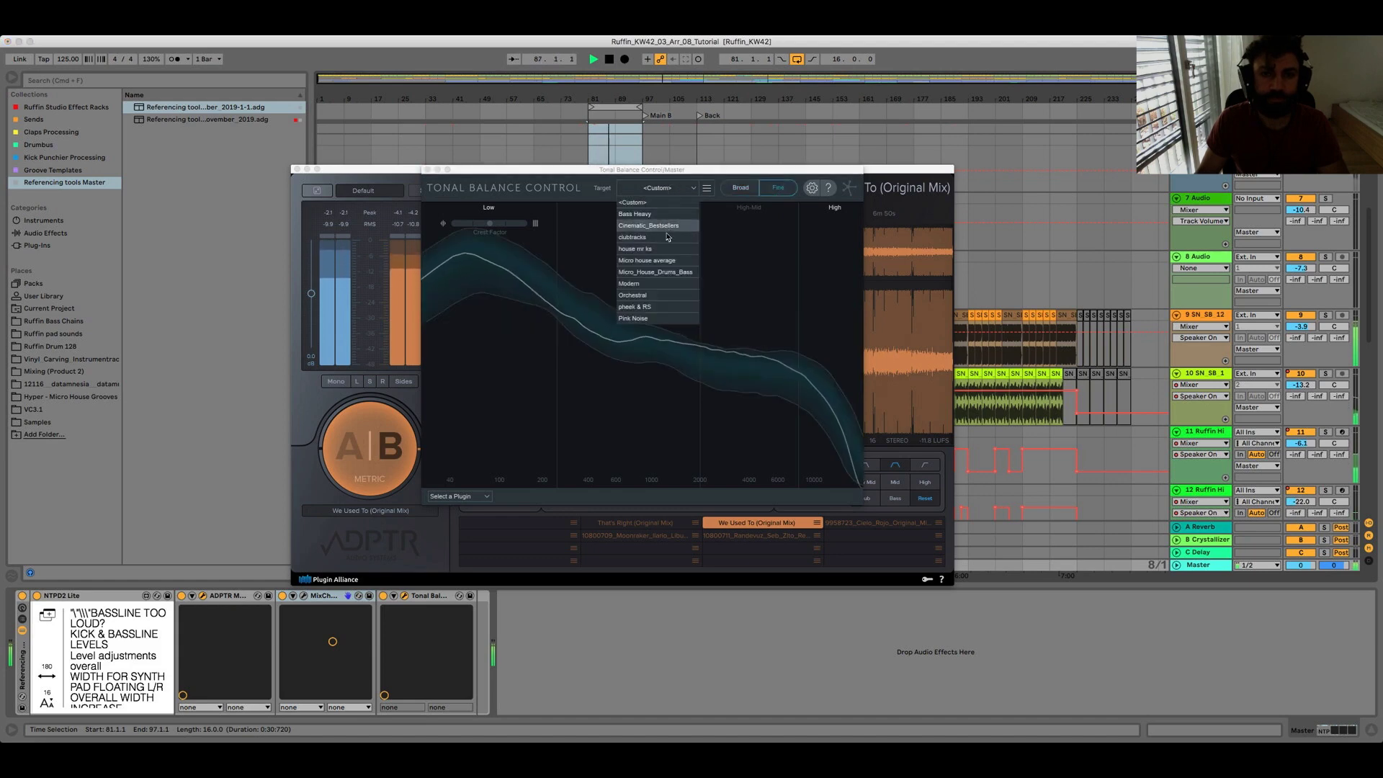
left_click(665, 238)
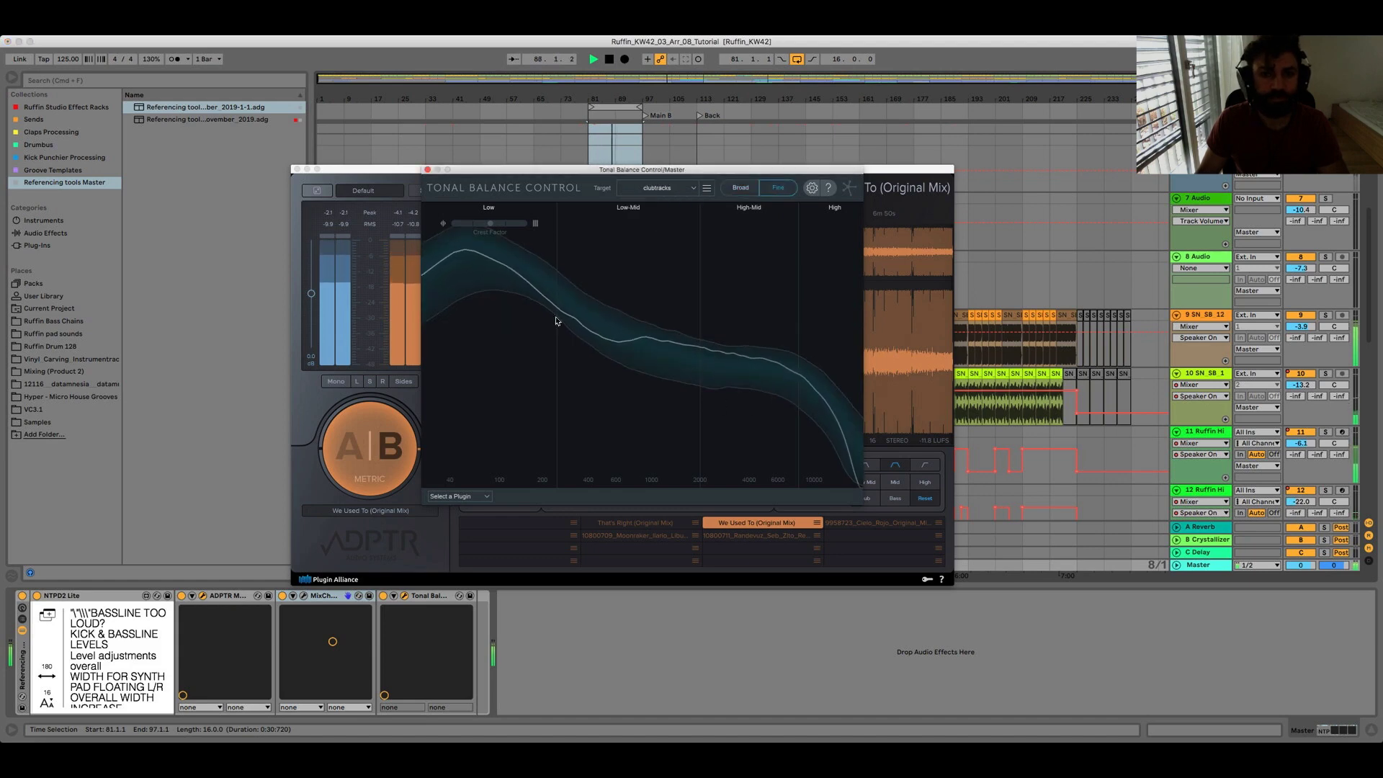
key("space")
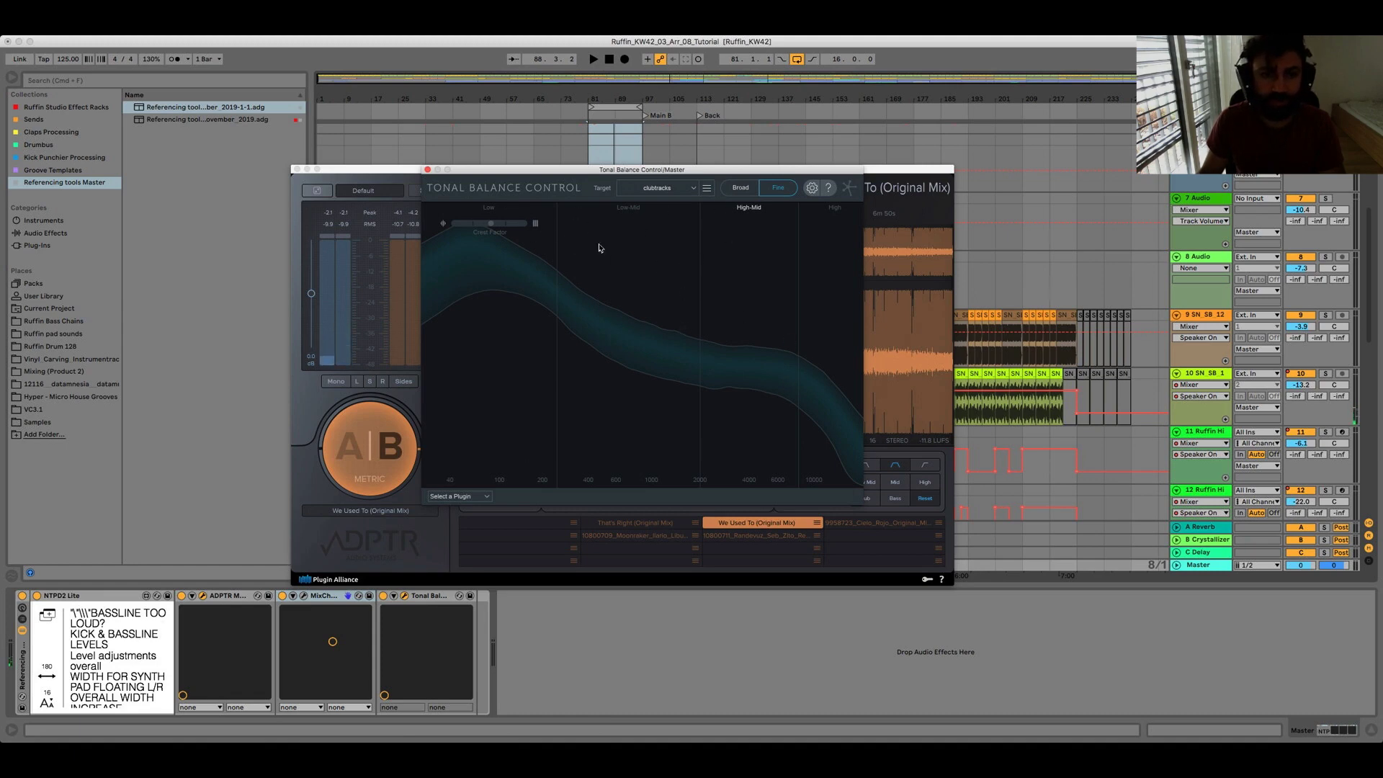
key("space")
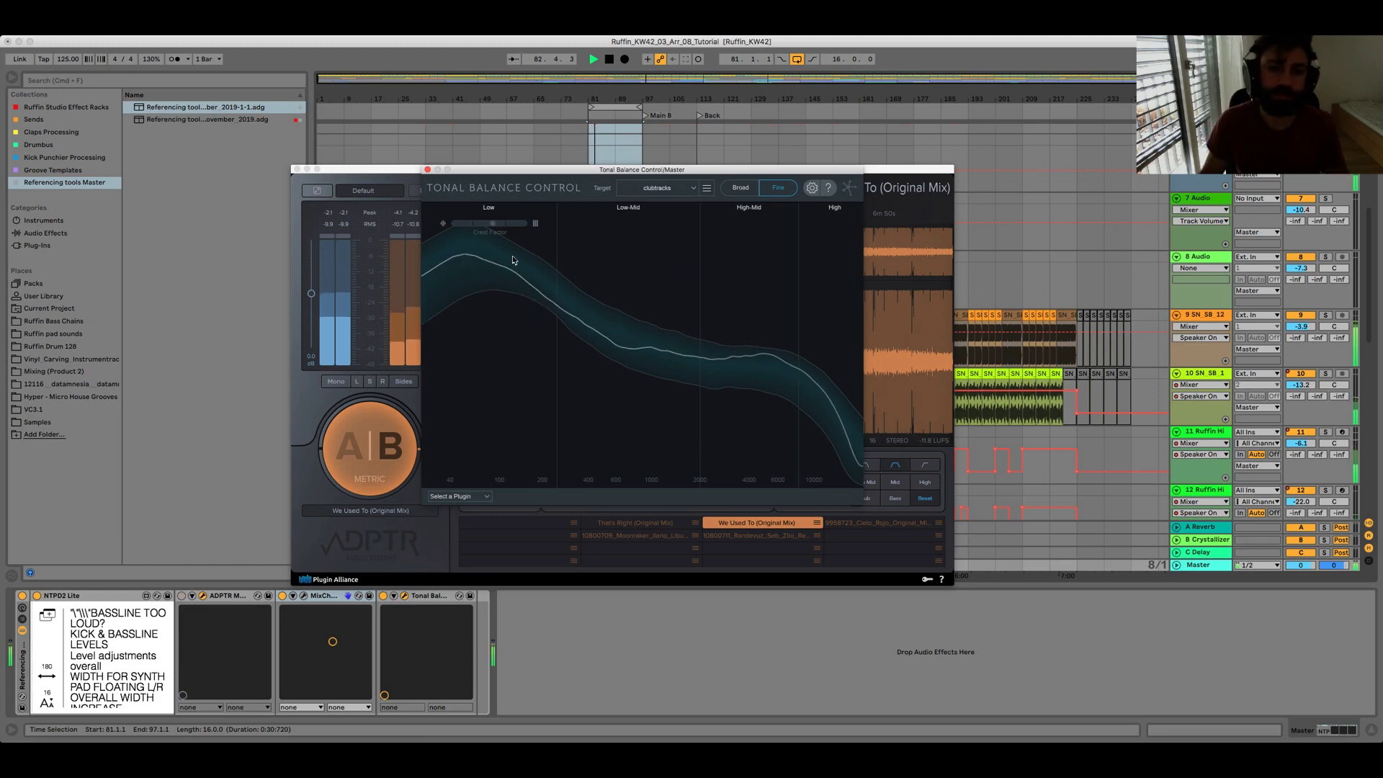
Step: Audition narrow frequency ranges on the tonal balance curve around the high-mid peak and the low-mids during playback
left_click(770, 358)
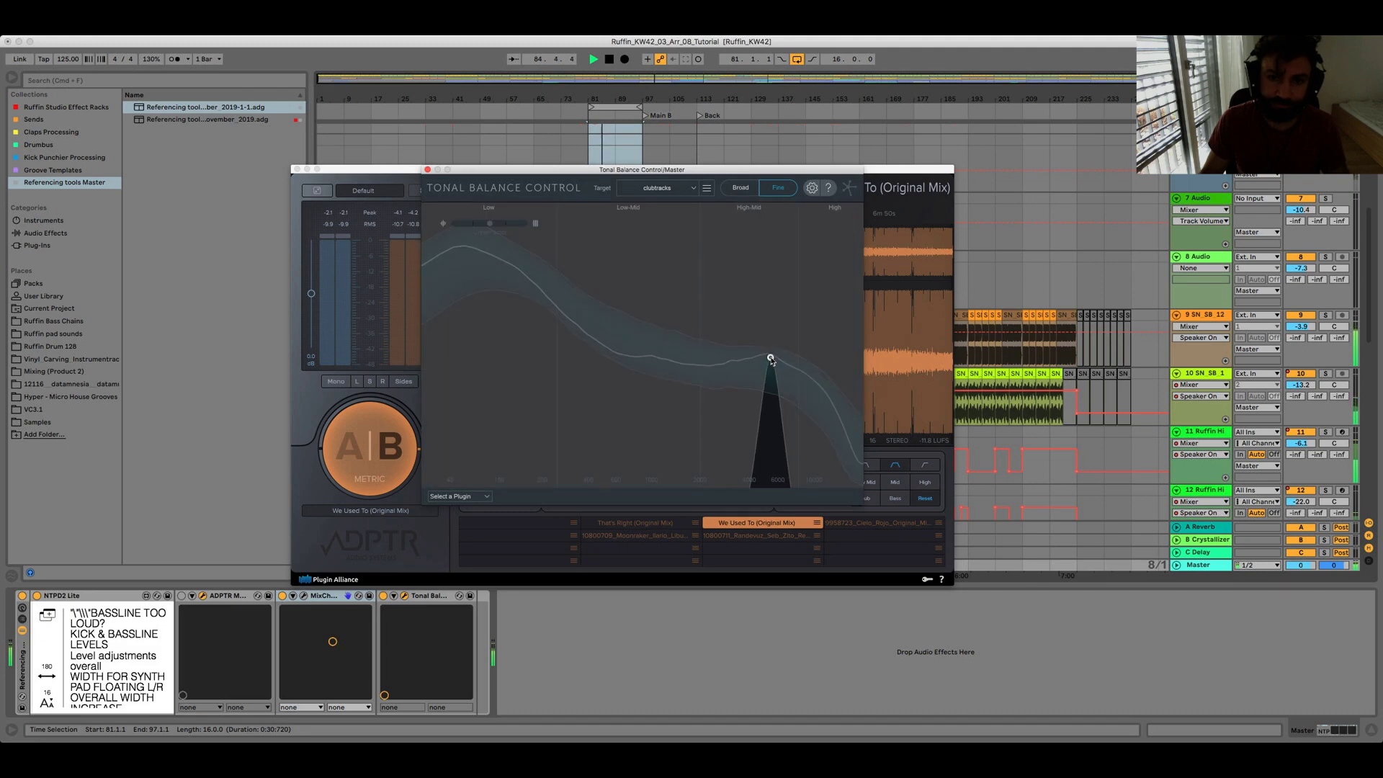
left_click_drag(771, 358, 769, 355)
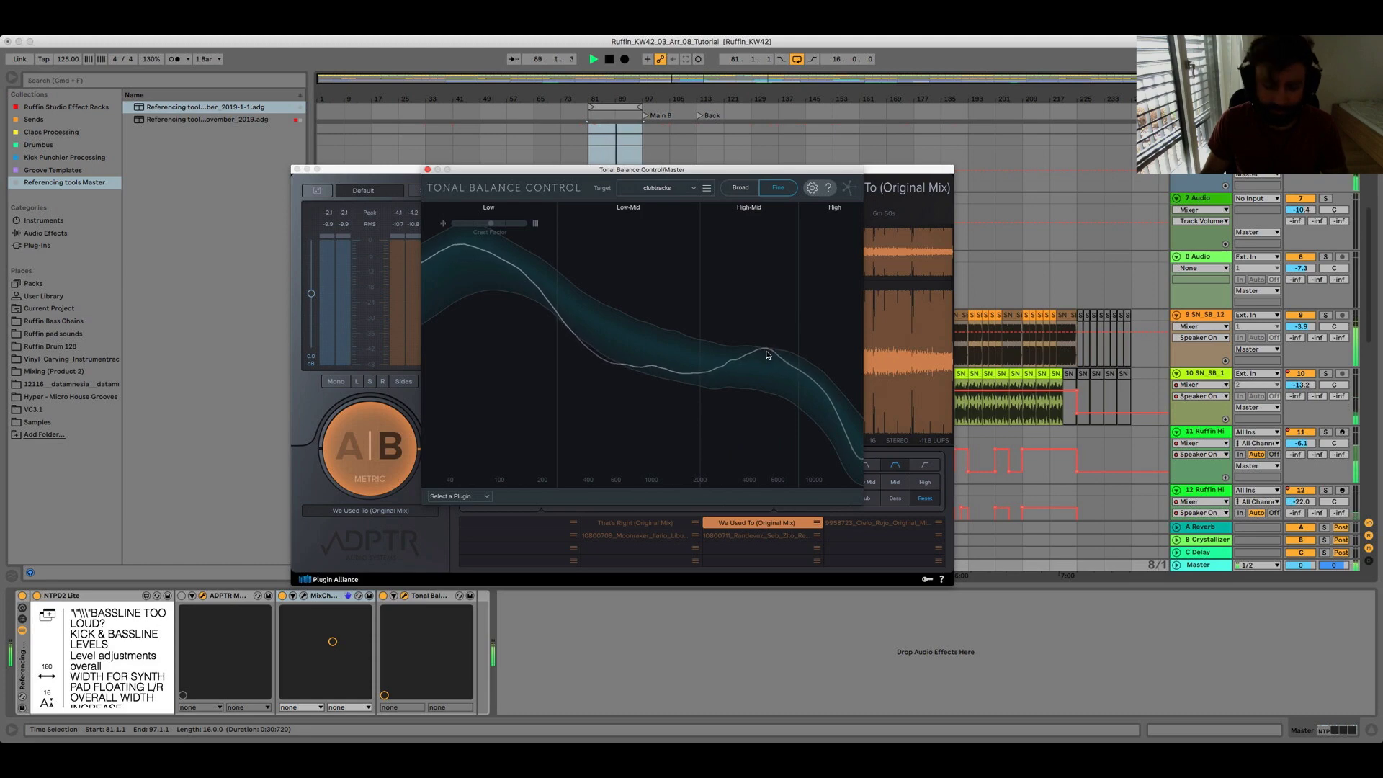
left_click_drag(768, 353, 747, 317)
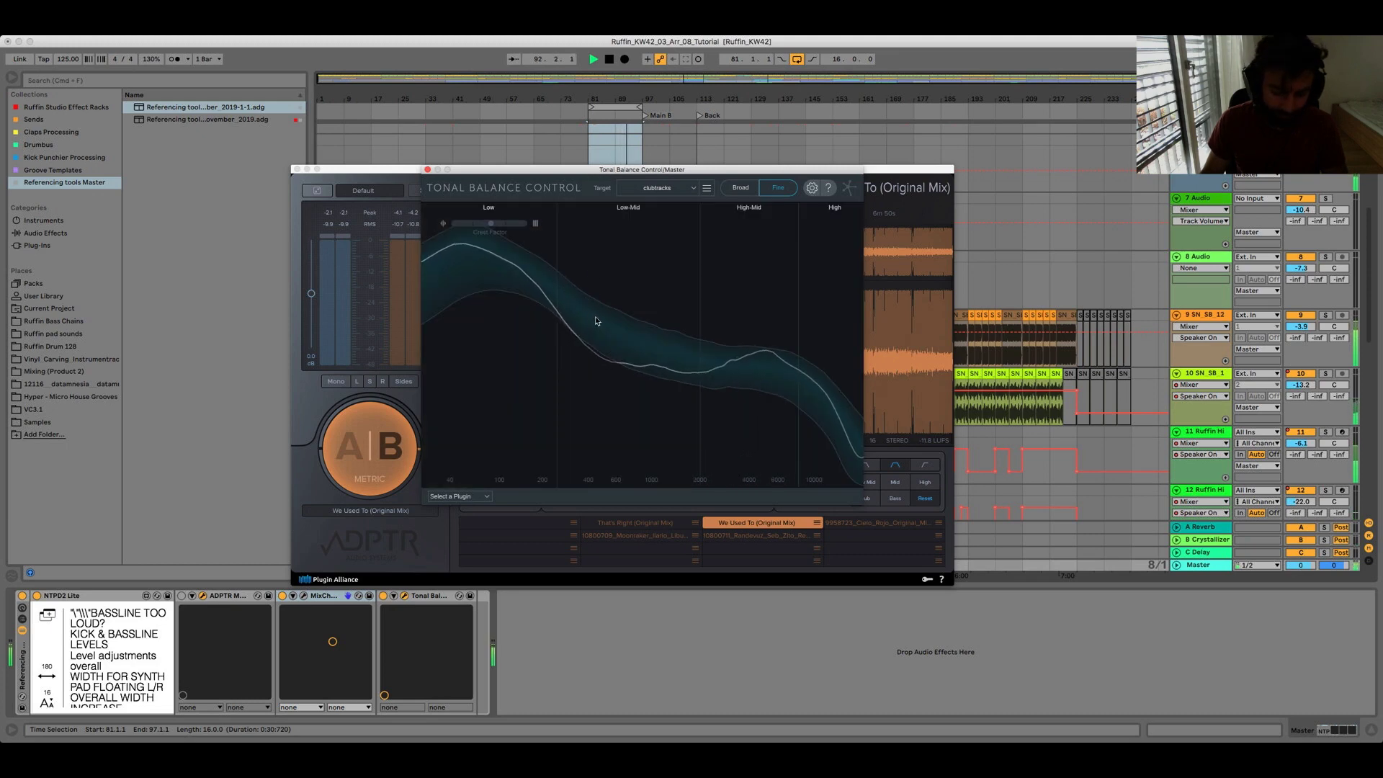
mouse_move(596, 312)
left_mouse_down()
mouse_move(567, 288)
mouse_move(677, 337)
mouse_move(582, 302)
left_mouse_up()
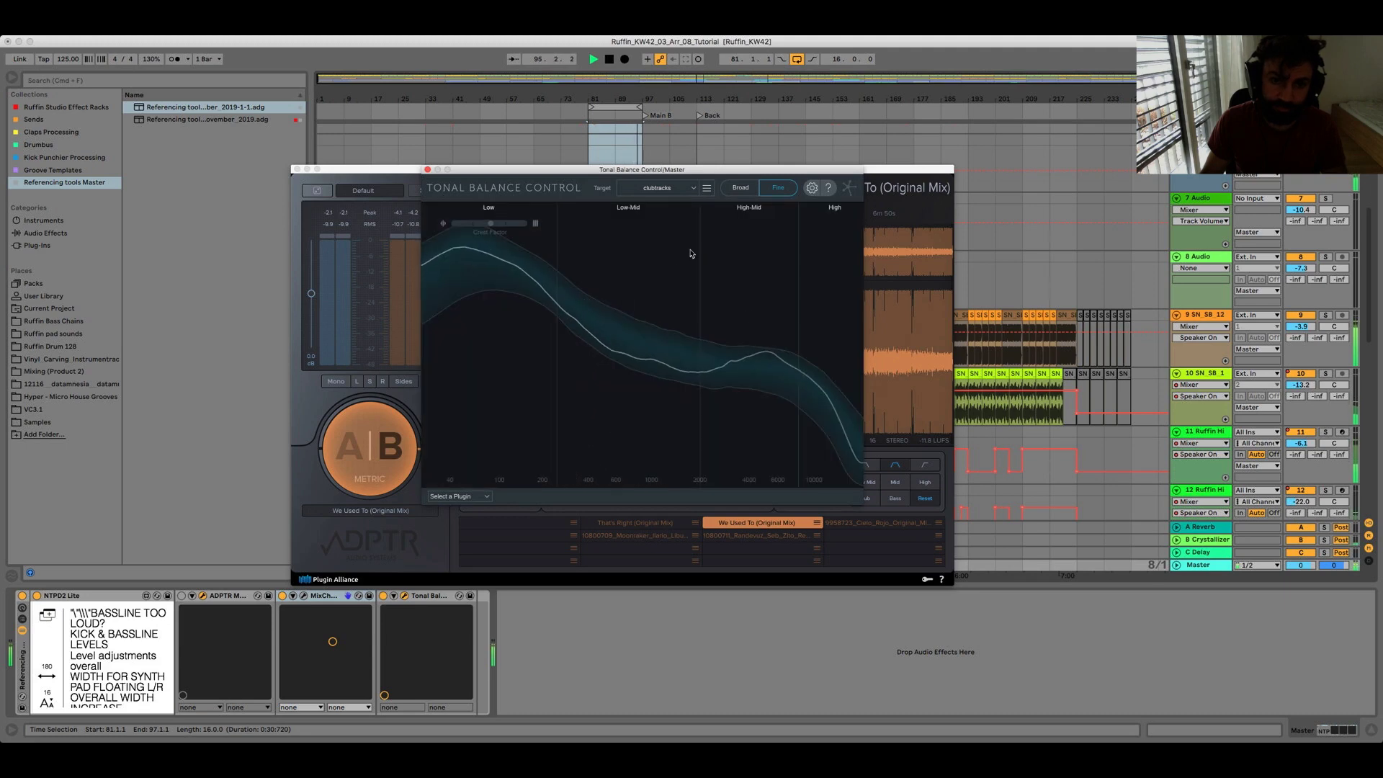
Step: Compare the track with the clubtracks target in Broad and Fine views and stop playback
left_click(742, 189)
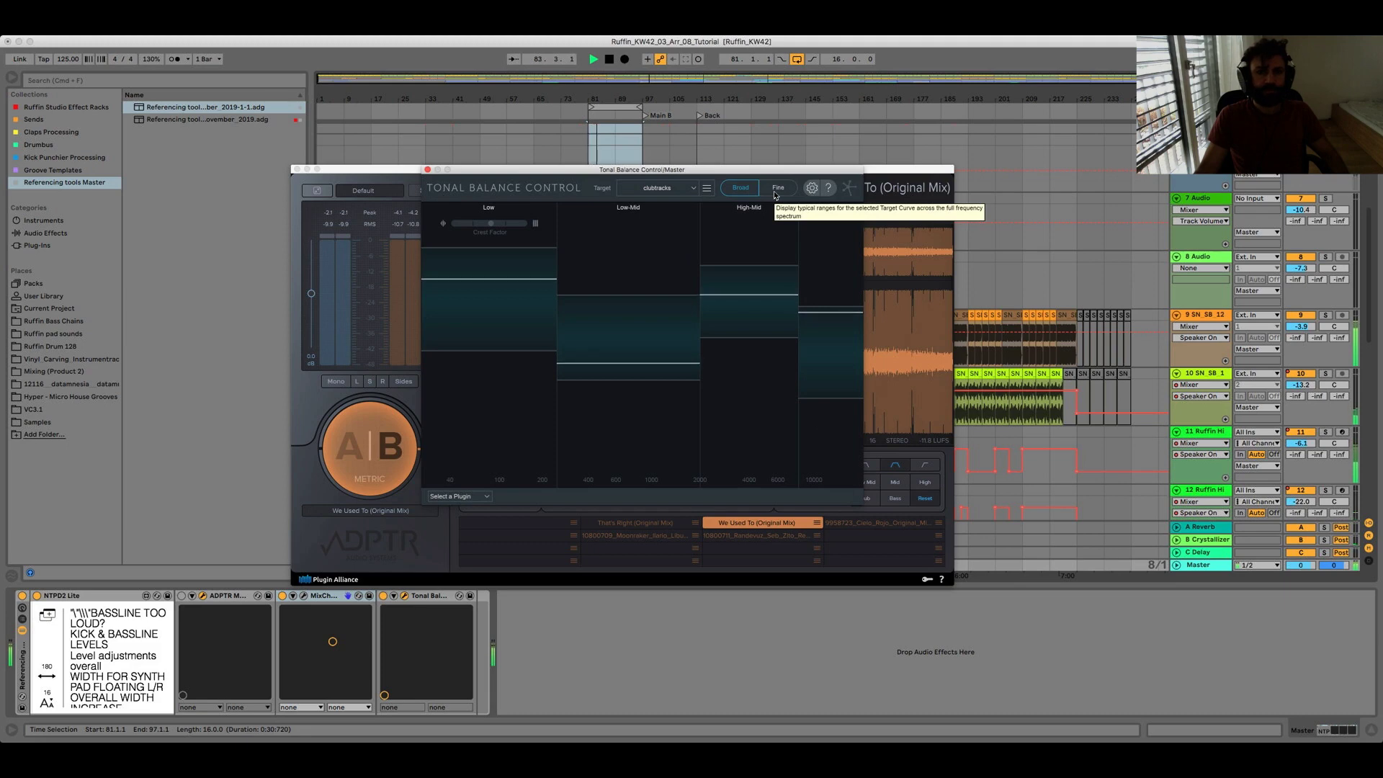
left_click(776, 191)
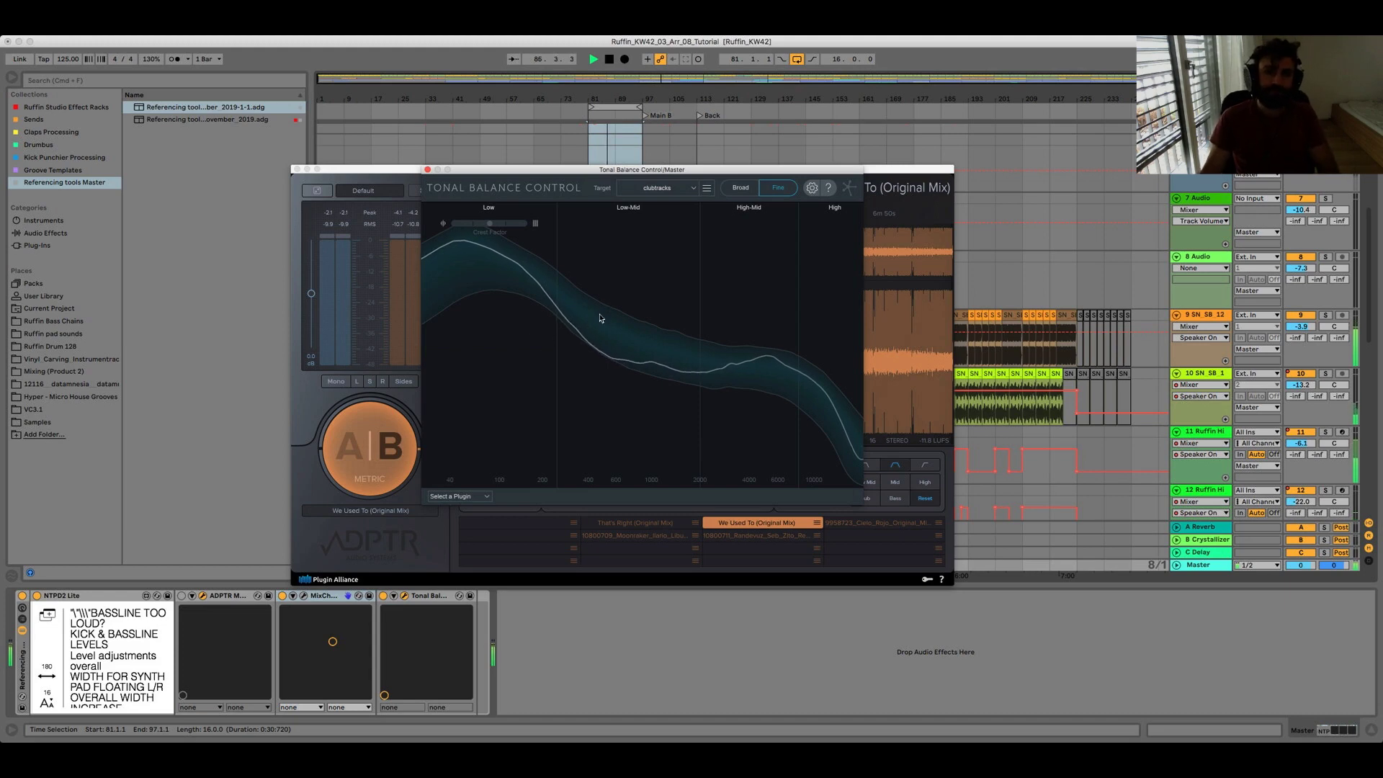
key("space")
key("space")
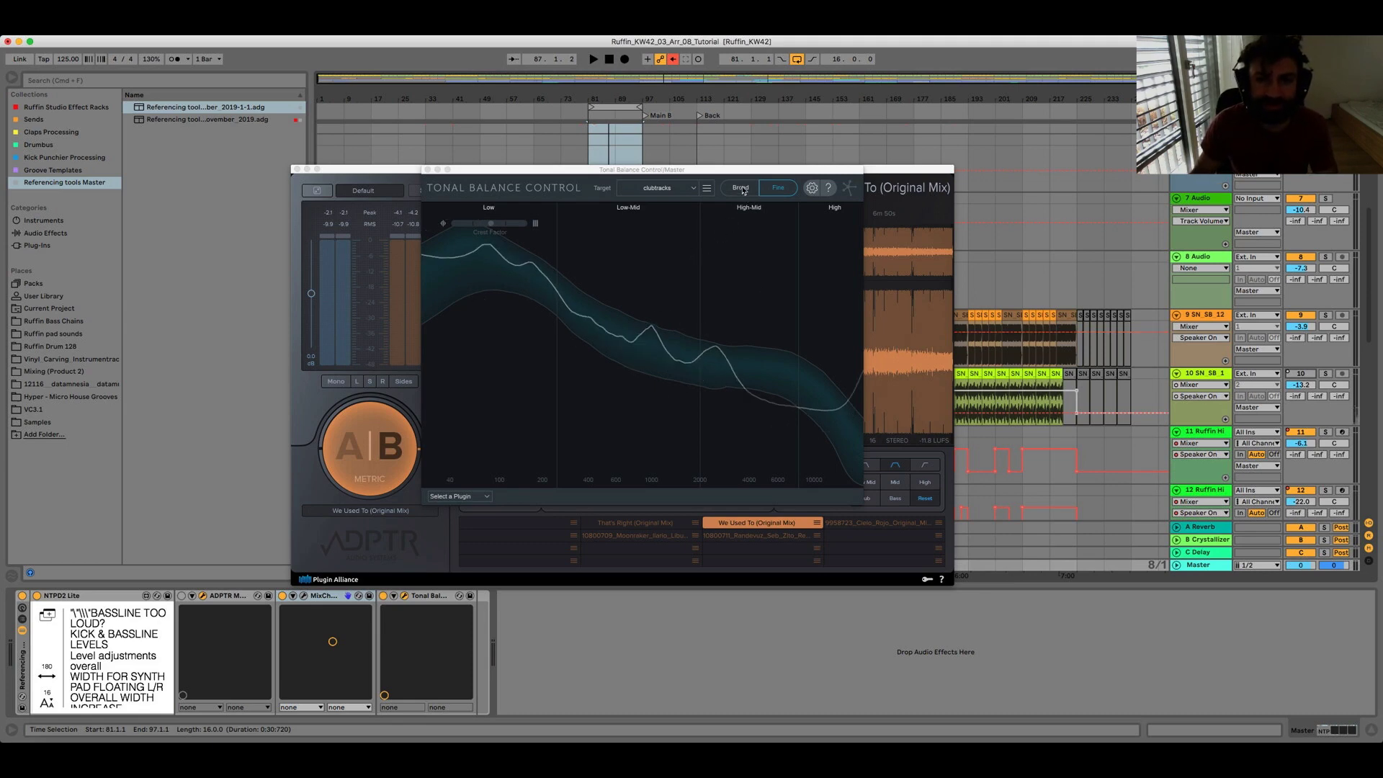
left_click(753, 210)
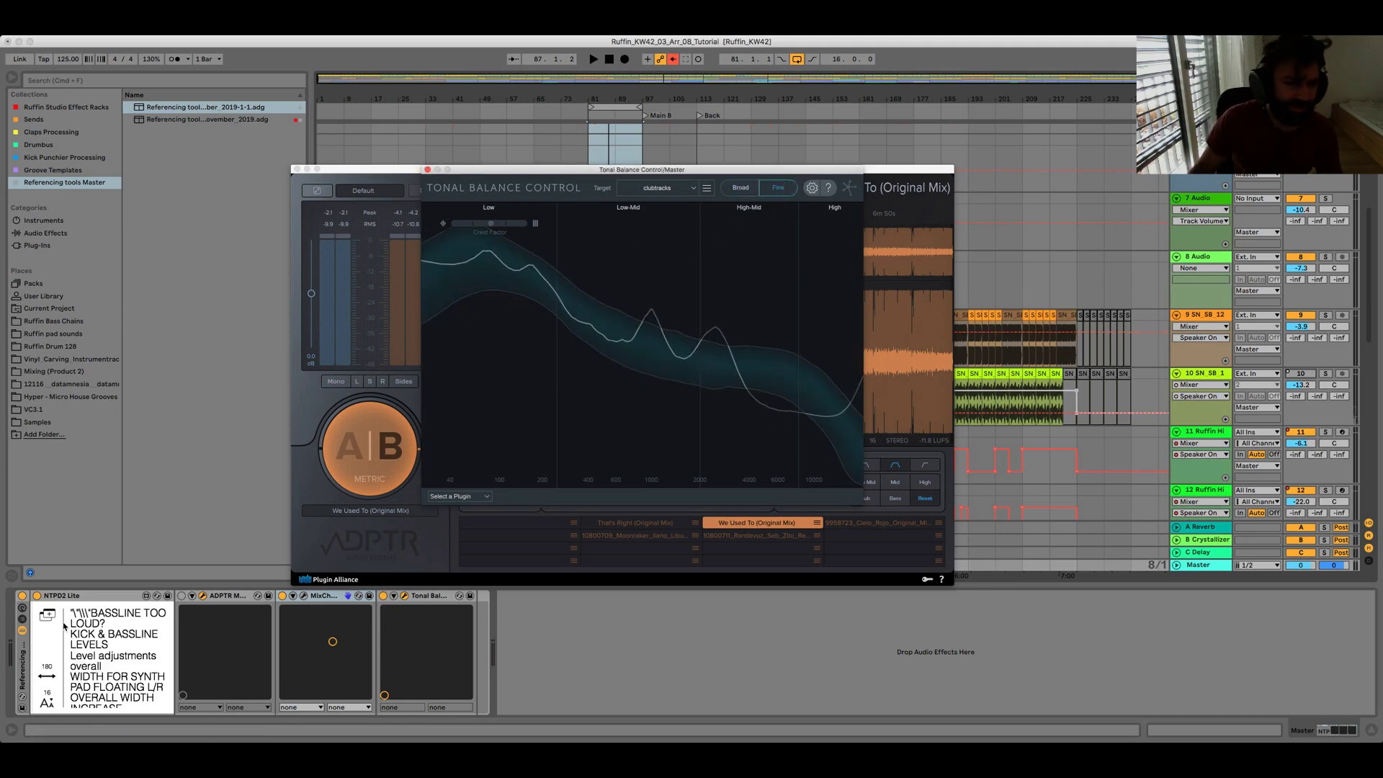
Step: Review the mixing notes in the floating notepad, and close the notepad, Tonal Balance Control and MetricAB windows
left_click(47, 615)
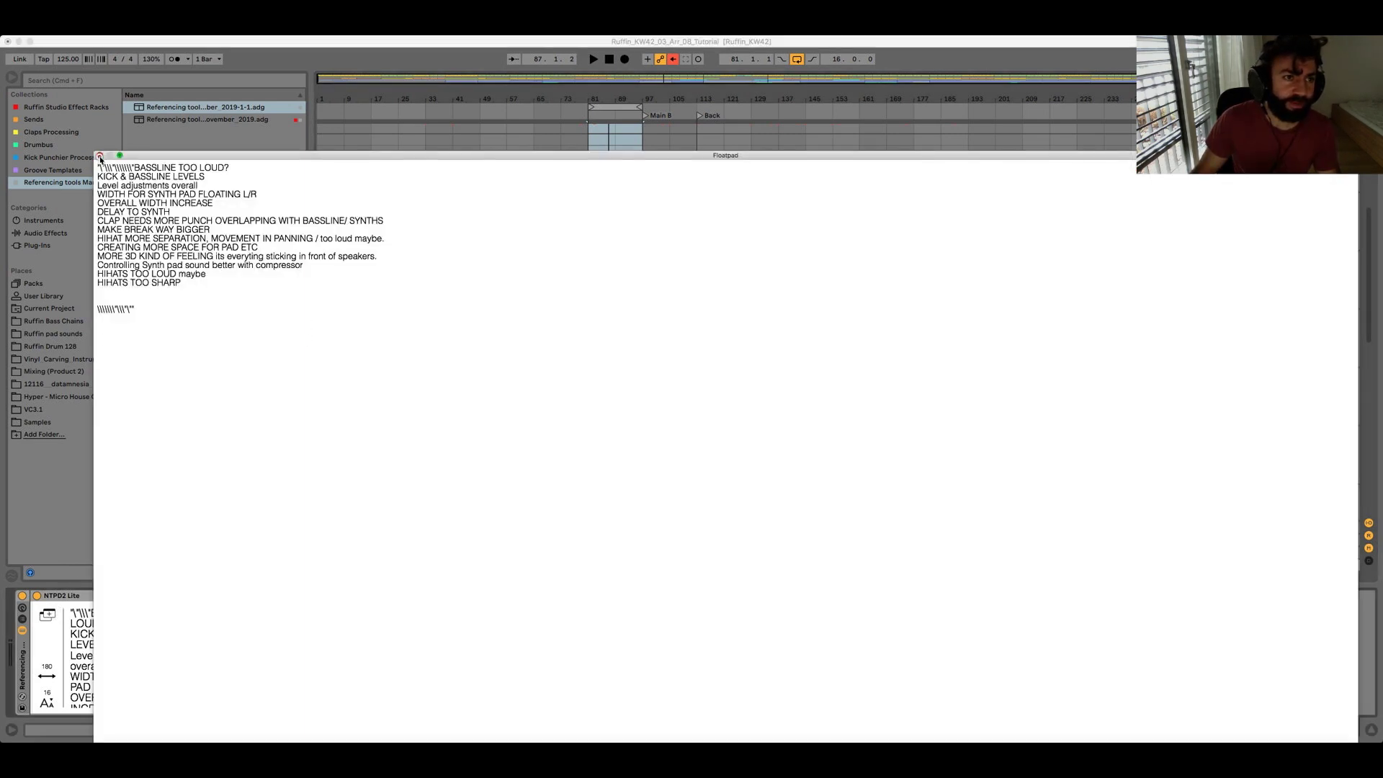
left_click(100, 156)
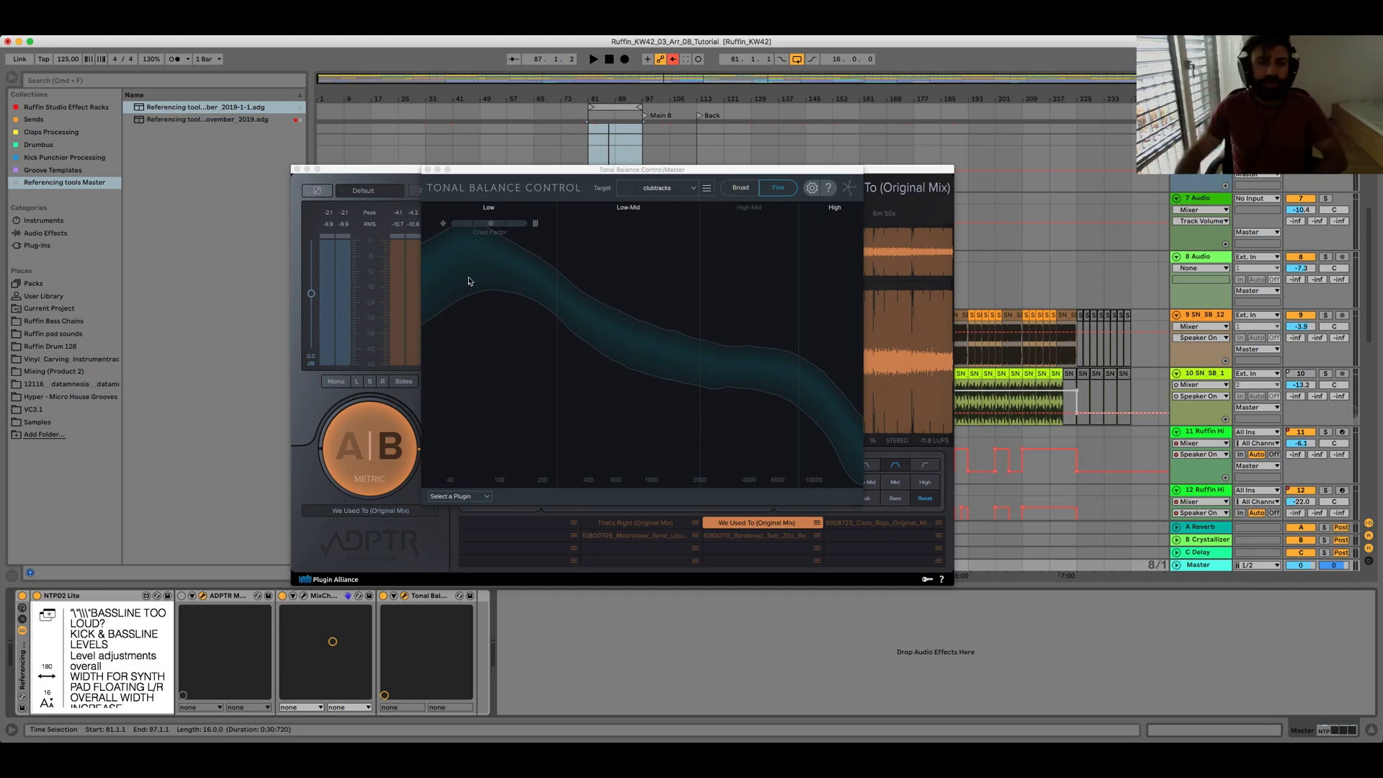
left_click(427, 169)
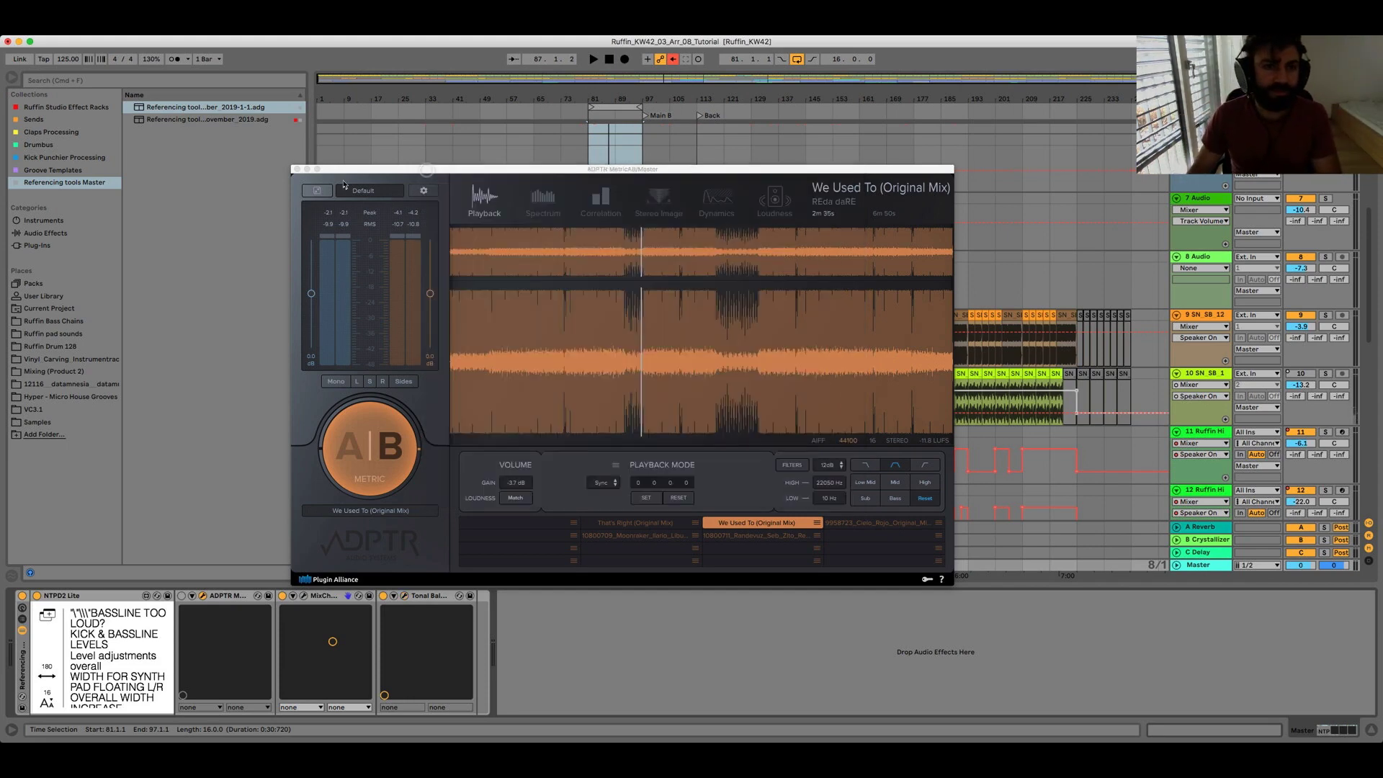
left_click(298, 170)
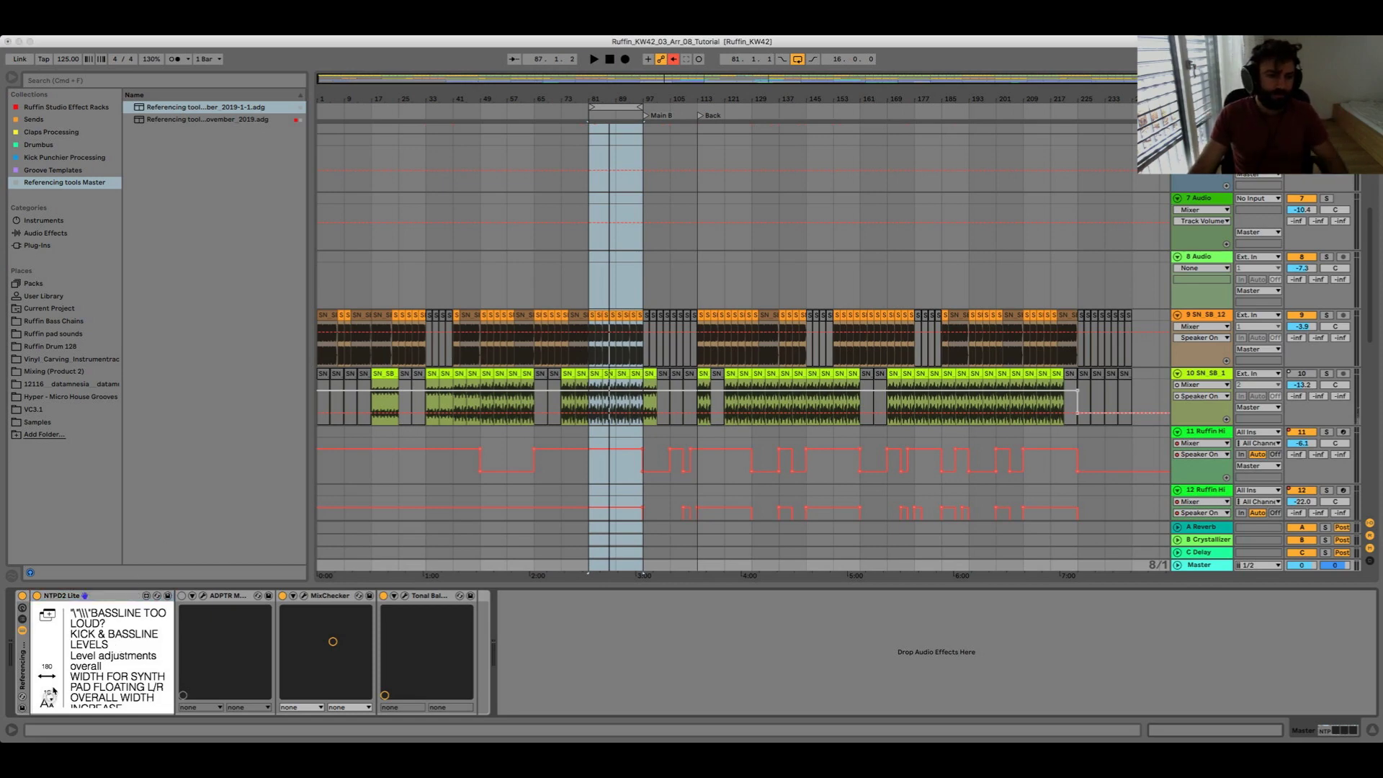
Step: Reopen the NTPD2 Lite notes to reread them, close them and select the MetricAB device on the Master
left_click(47, 614)
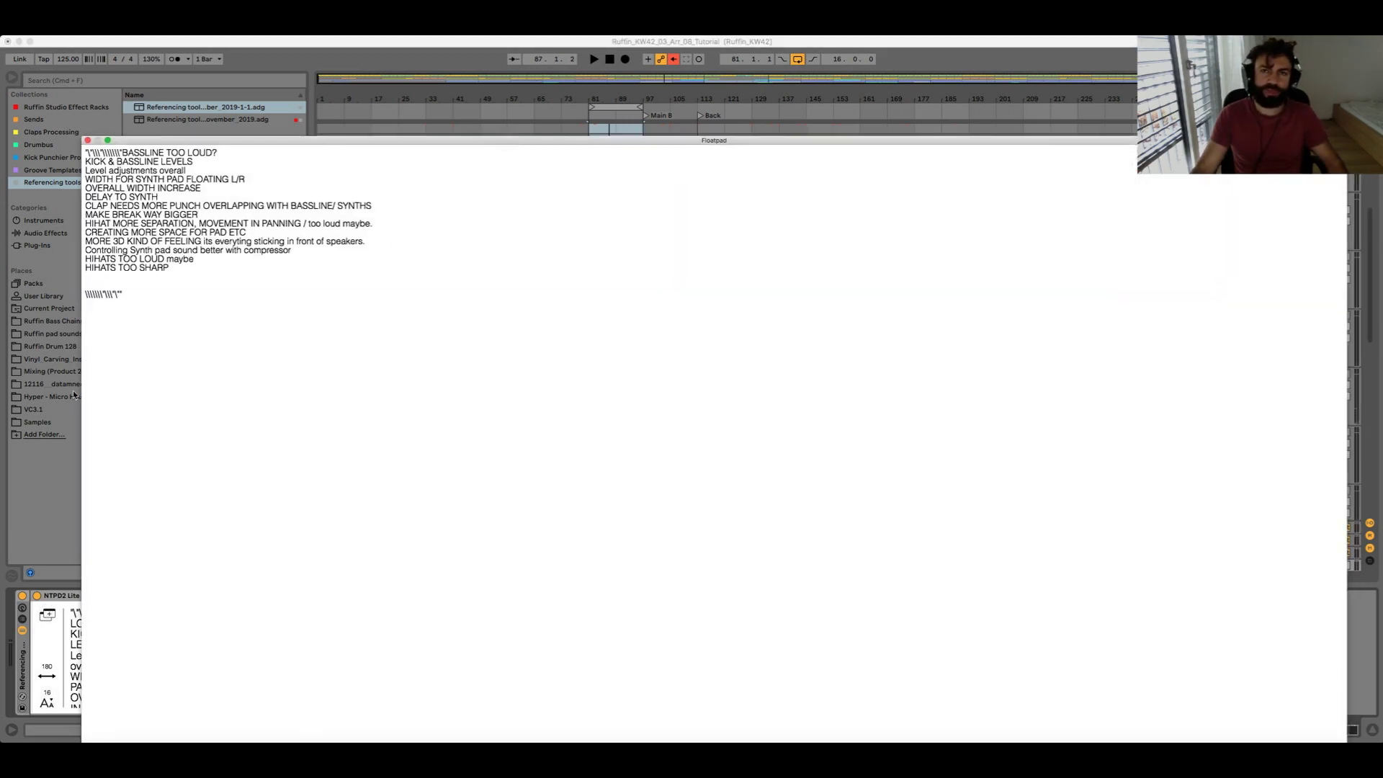
left_click(22, 493)
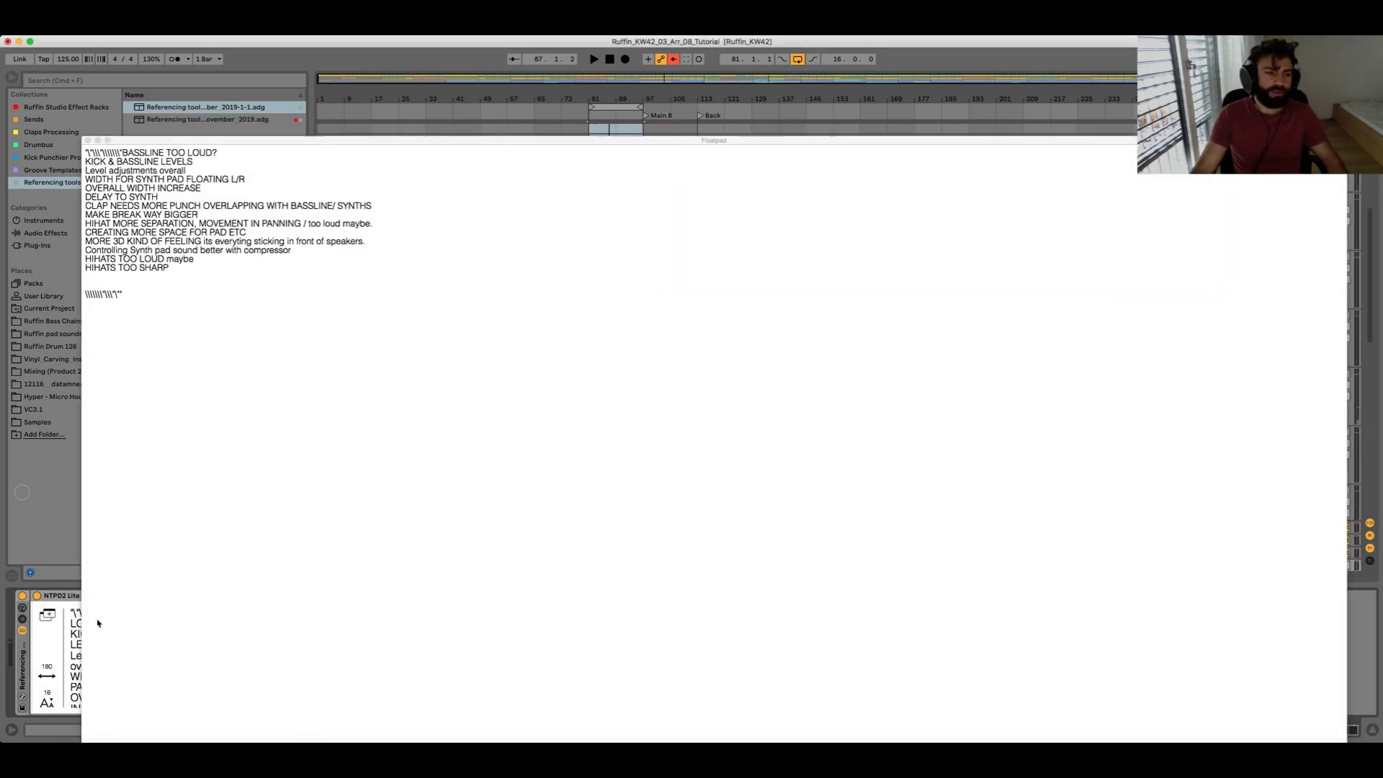
left_click(88, 141)
left_click(212, 603)
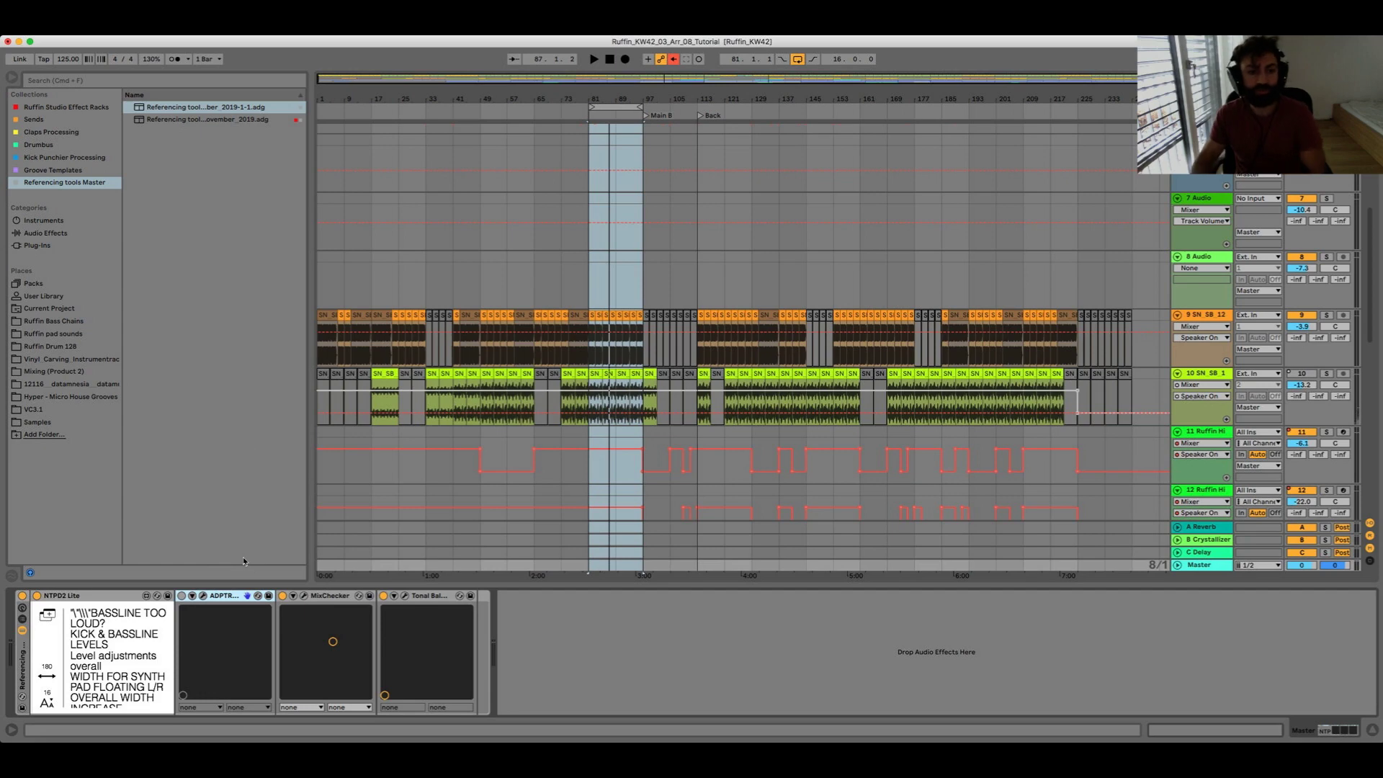
Step: Enable mono and the smartphone simulation in MixChecker on the Master, and close its window
left_click(304, 596)
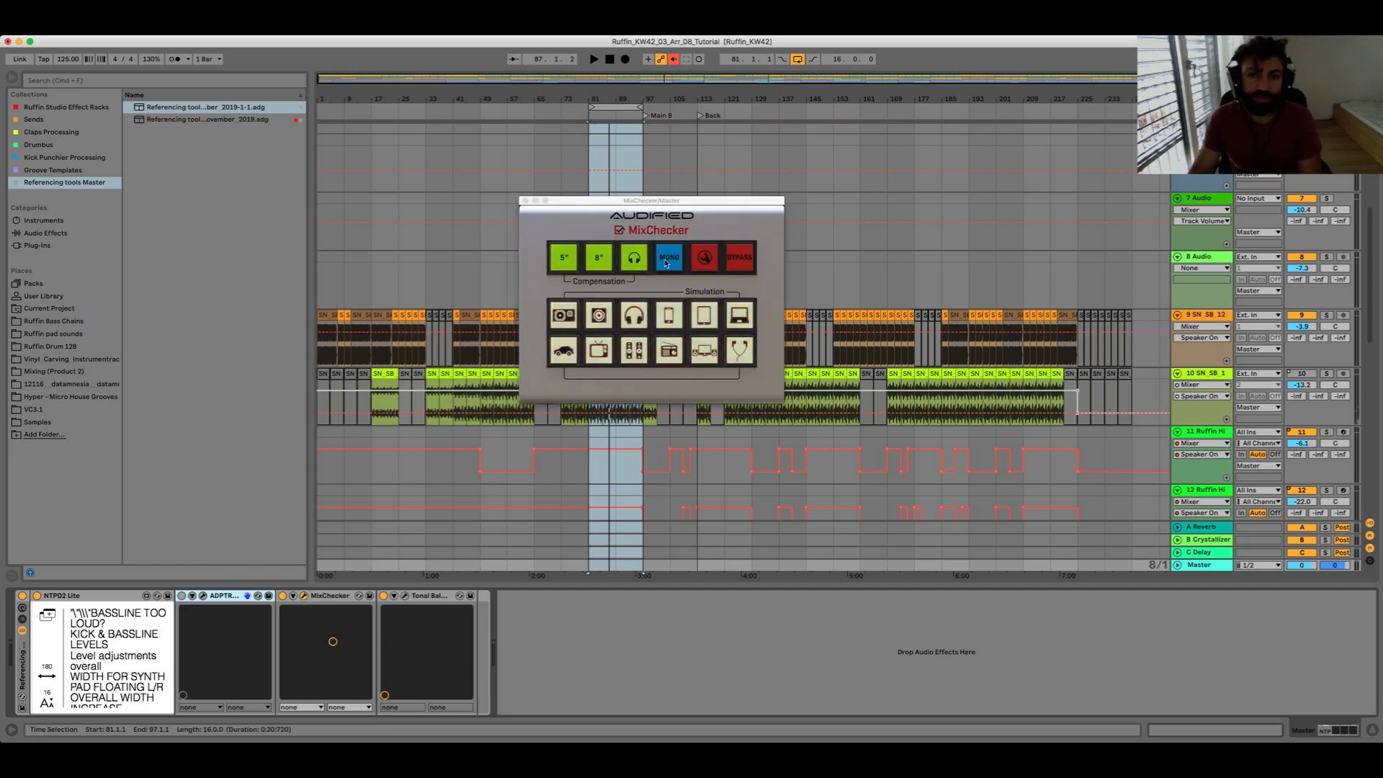
left_click_drag(639, 204, 619, 196)
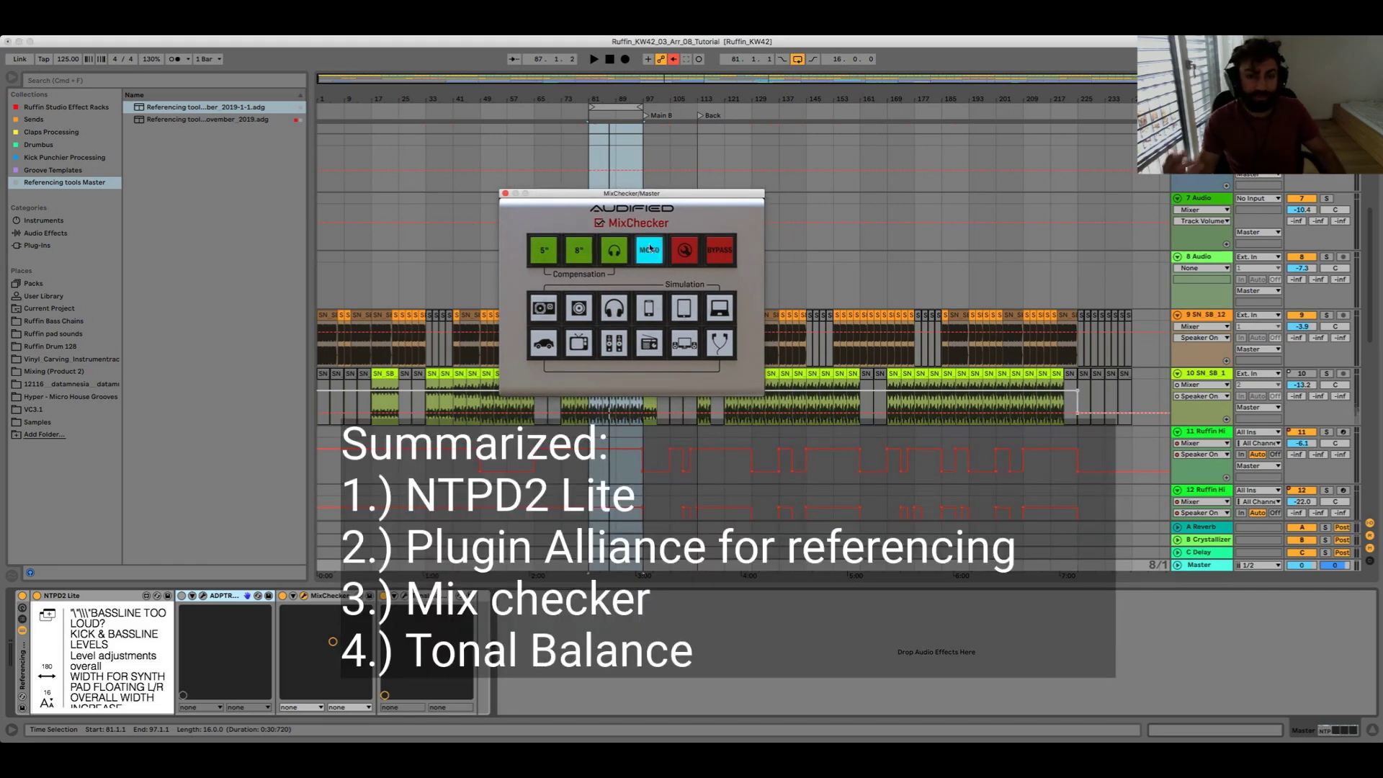
left_click(656, 315)
left_click(657, 315)
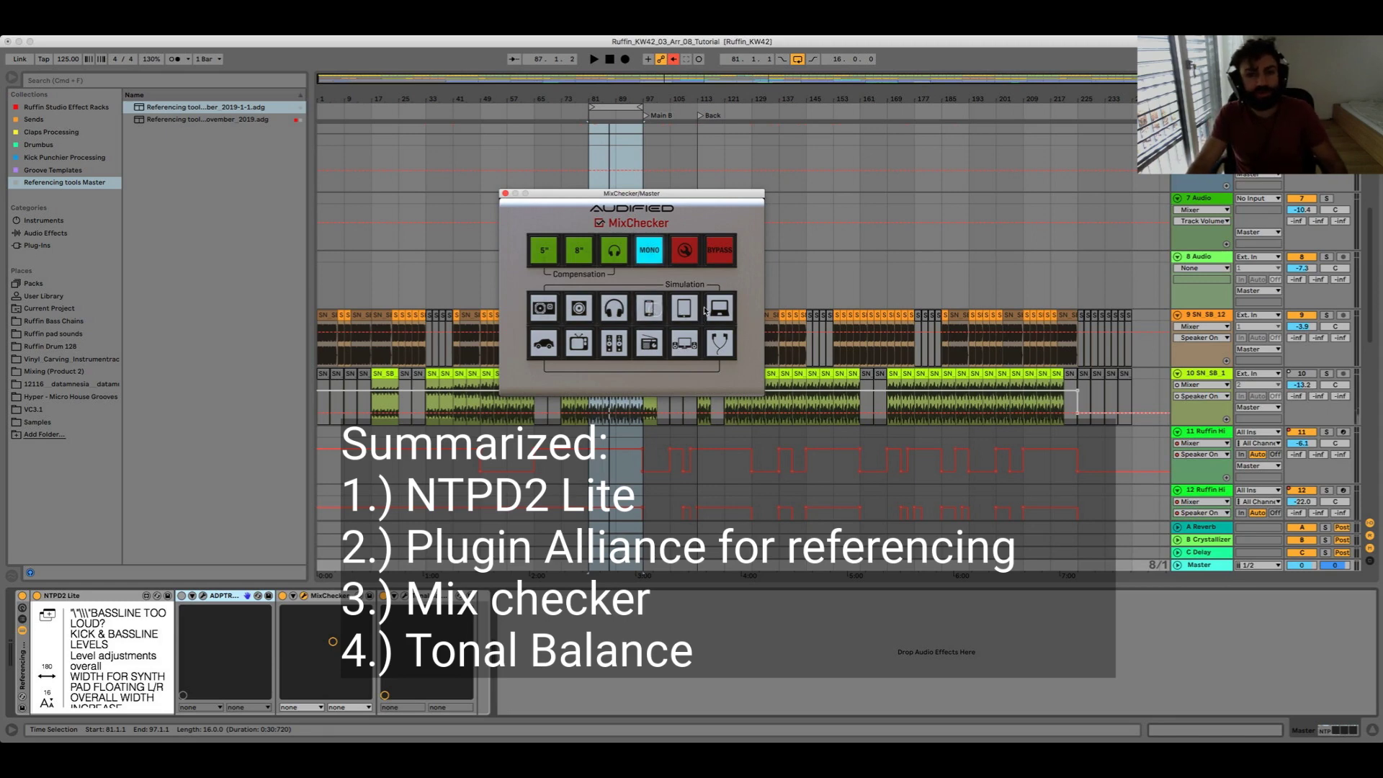
left_click(662, 315)
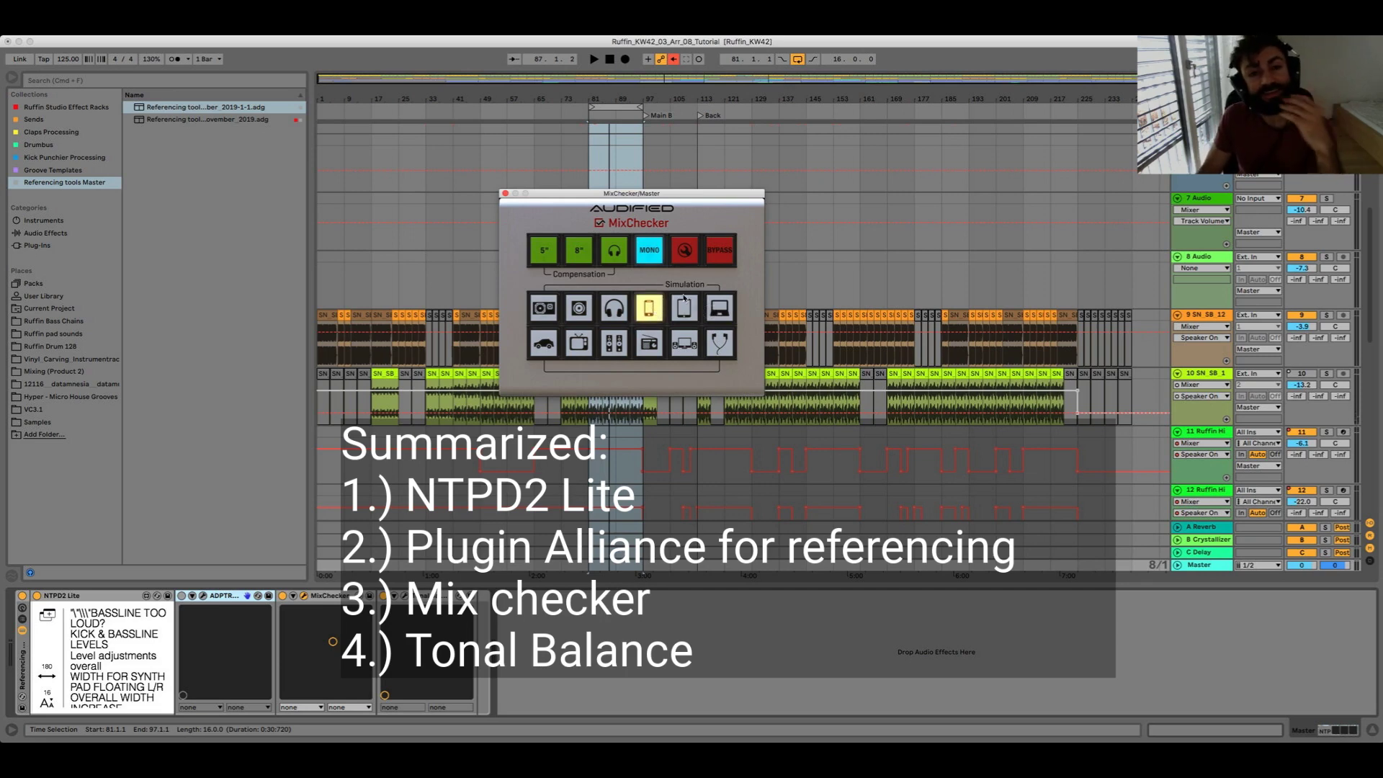
left_click(505, 195)
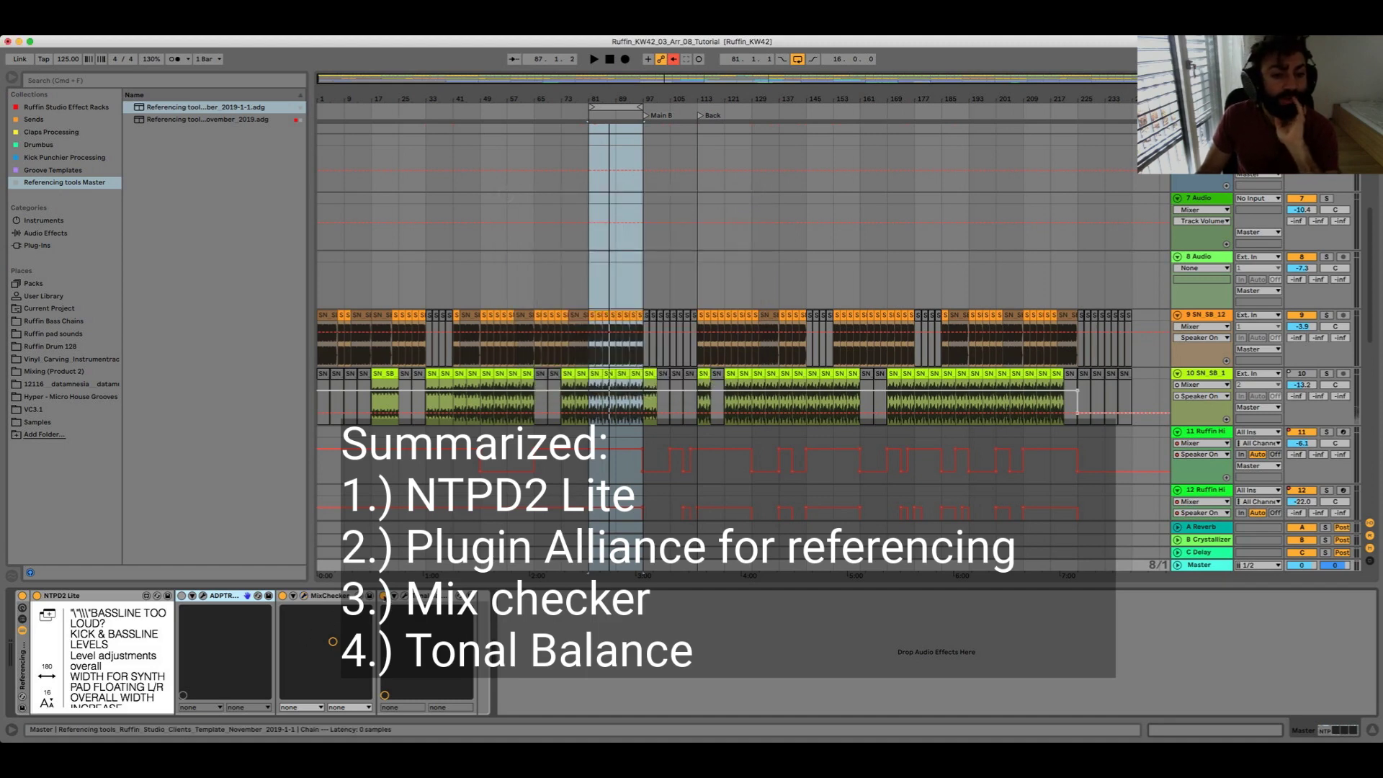
Step: Play the loop against the clubtracks target in Tonal Balance Control, switching off MixChecker's mono and smartphone simulation, and stop playback
left_click(406, 598)
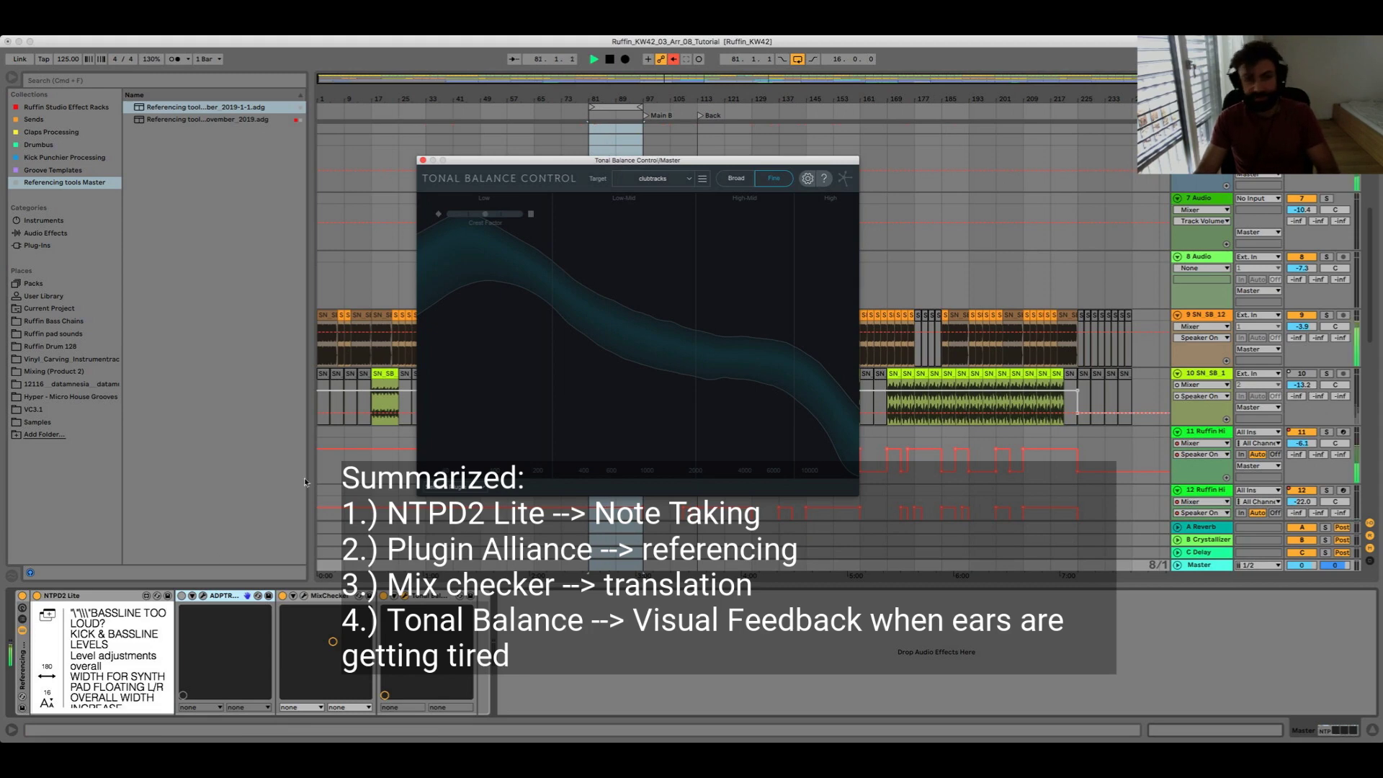
key("space")
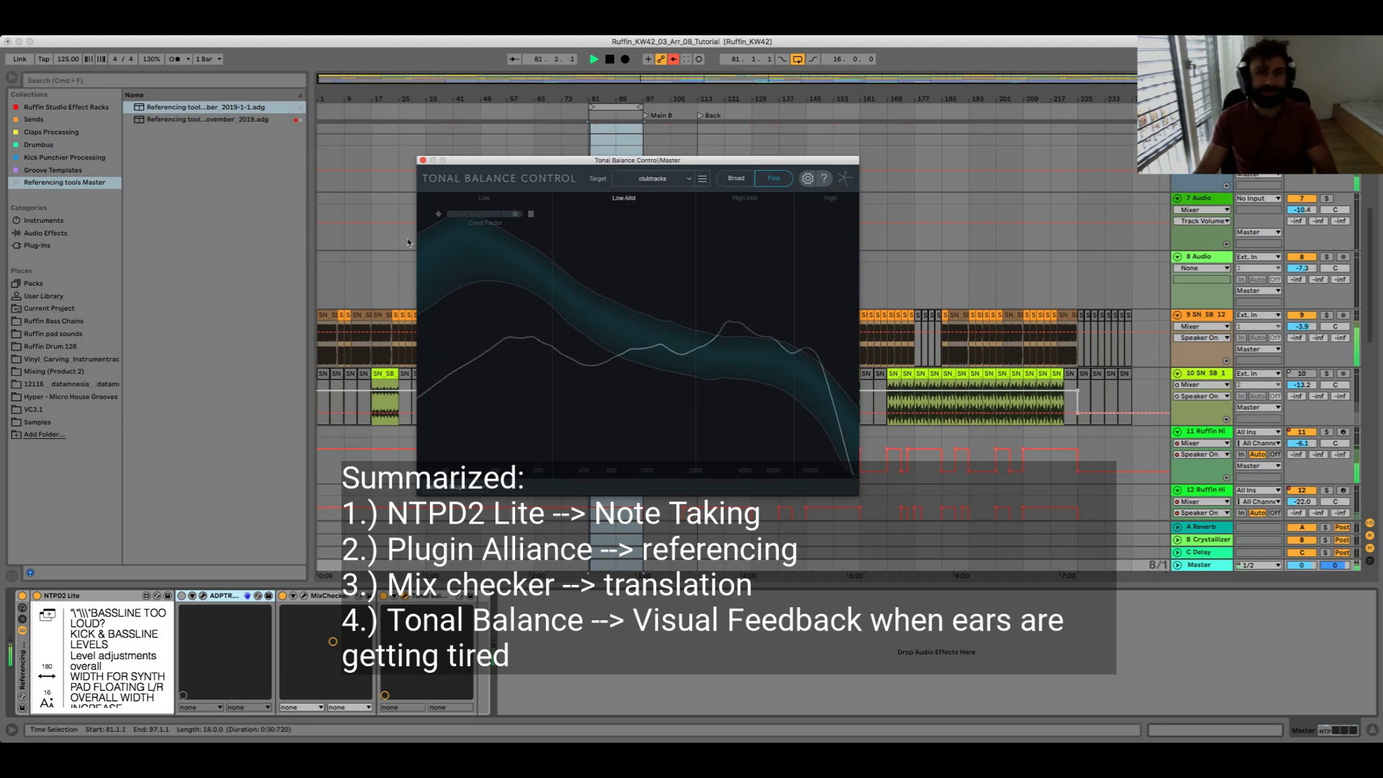
left_click(303, 596)
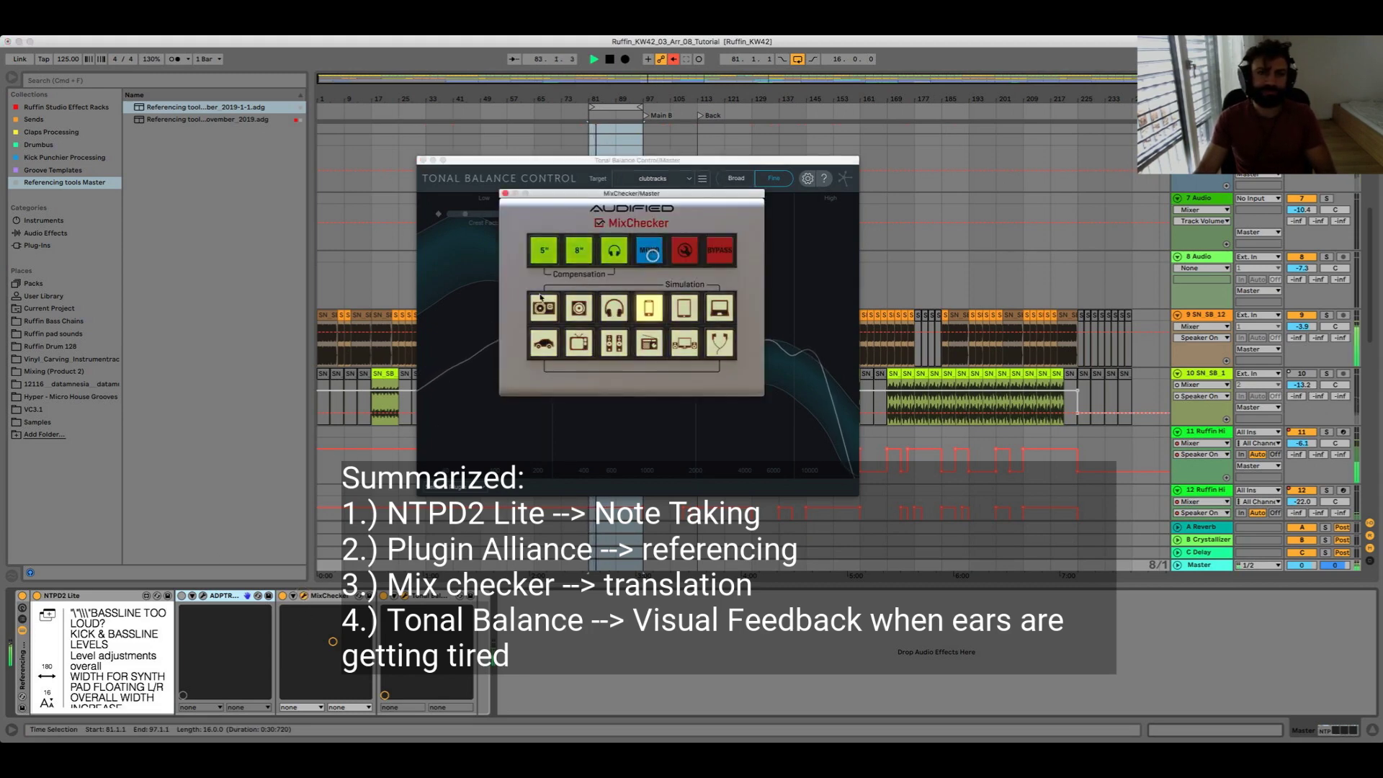
left_click(506, 194)
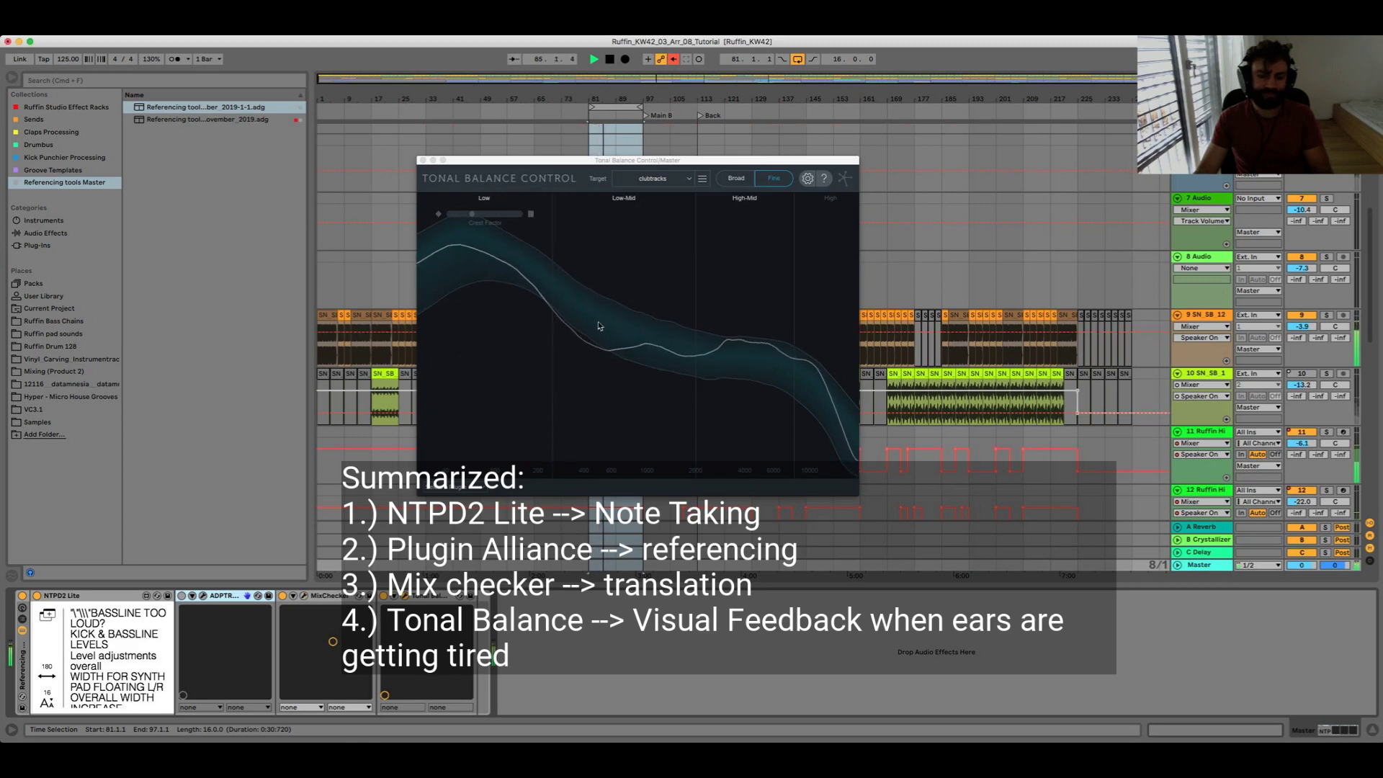
left_click_drag(587, 307, 614, 312)
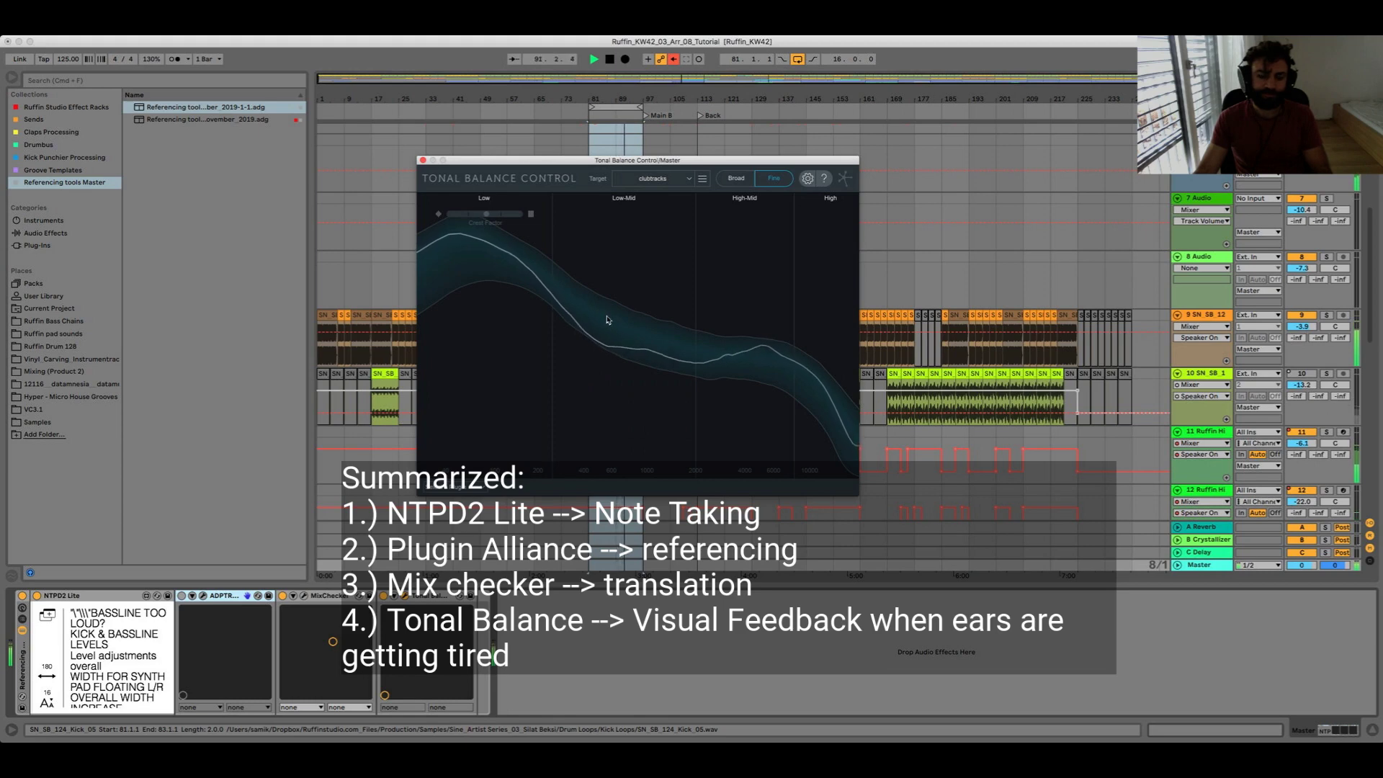
key("space")
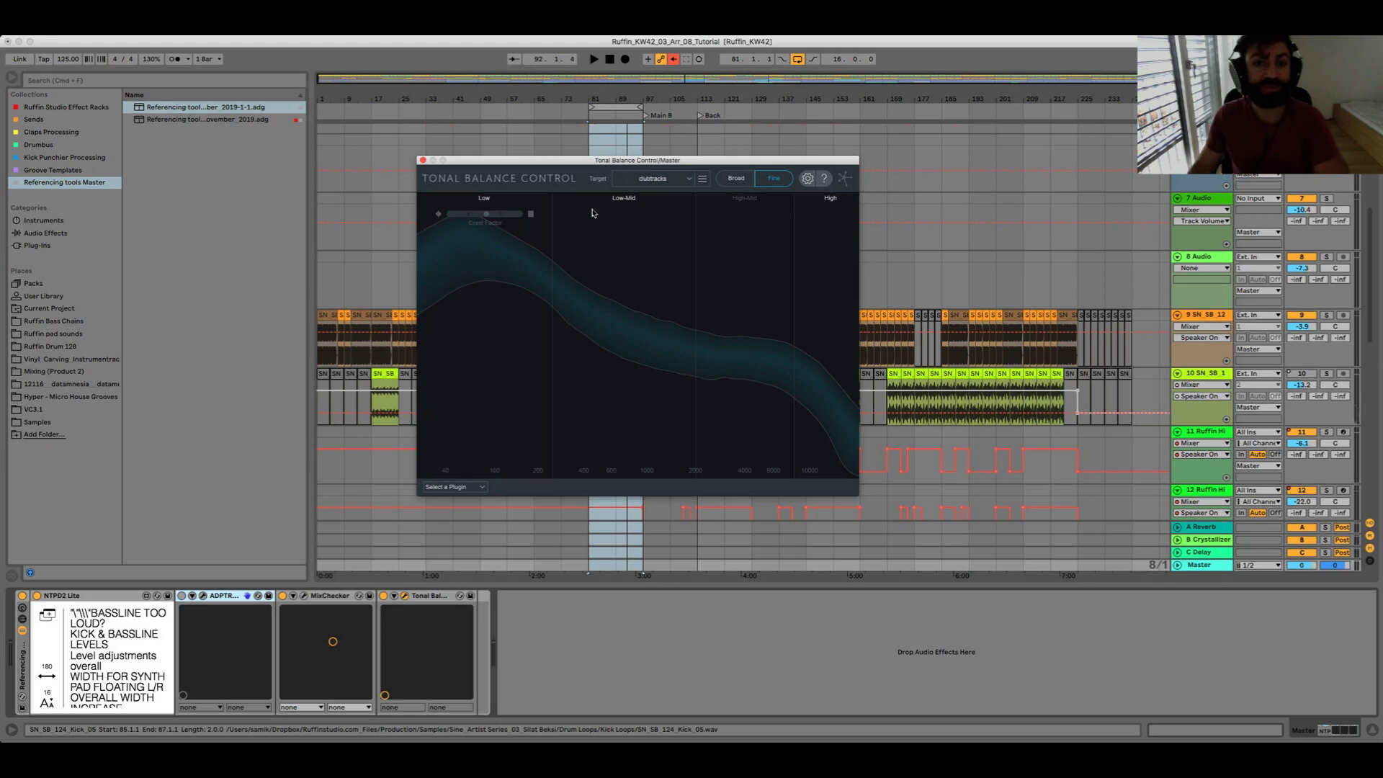
Step: Reposition the Tonal Balance Control window, select the NTPD2 Lite and MetricAB devices in turn, and close the window
mouse_move(617, 163)
left_mouse_down()
mouse_move(637, 157)
mouse_move(612, 151)
left_mouse_up()
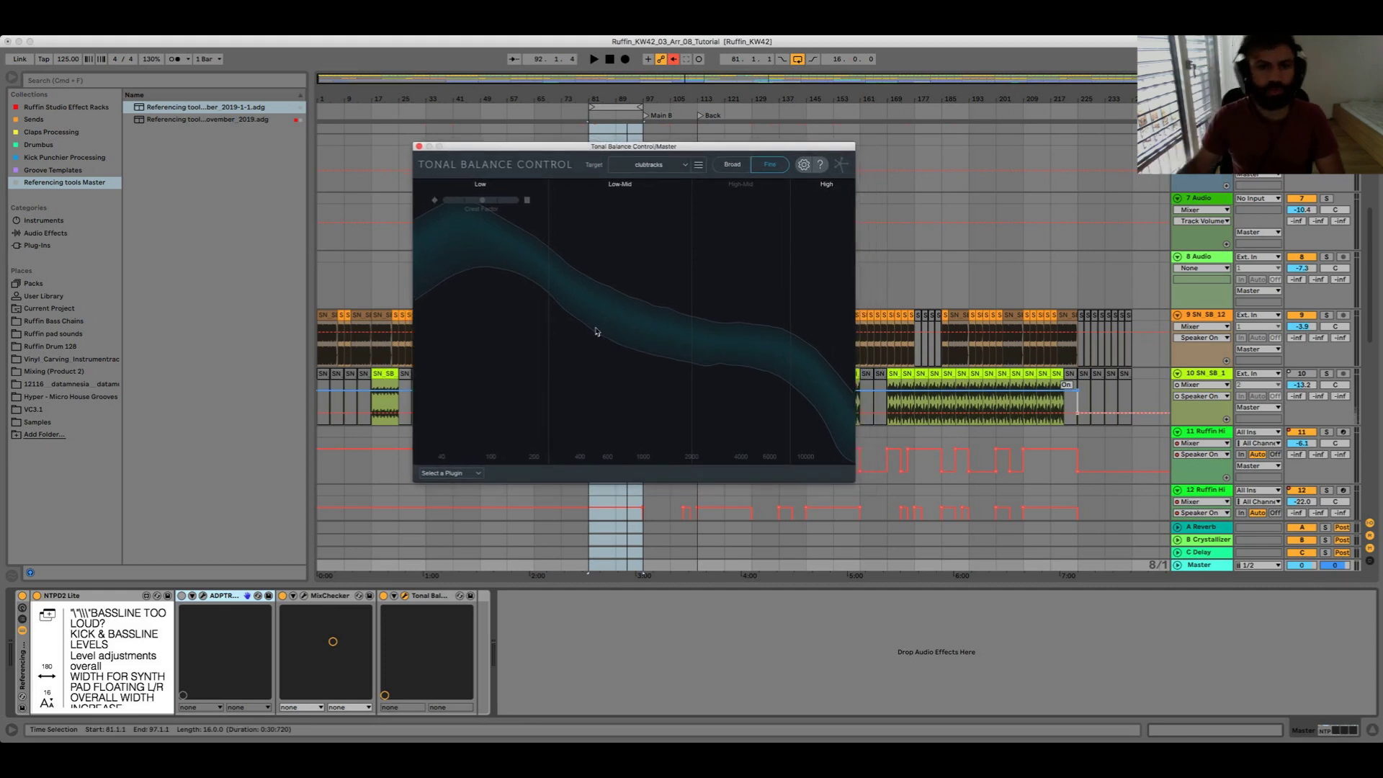
left_click_drag(653, 148, 681, 157)
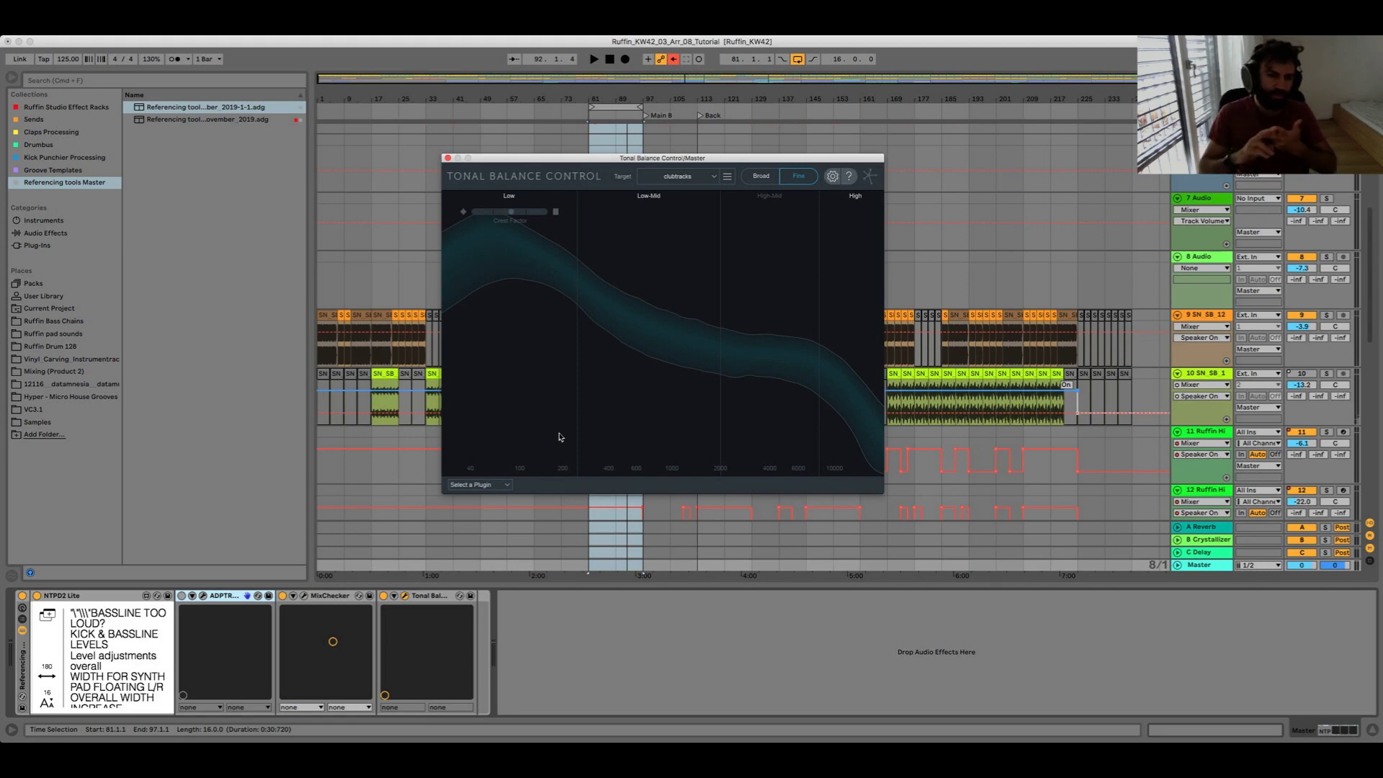
left_click(78, 599)
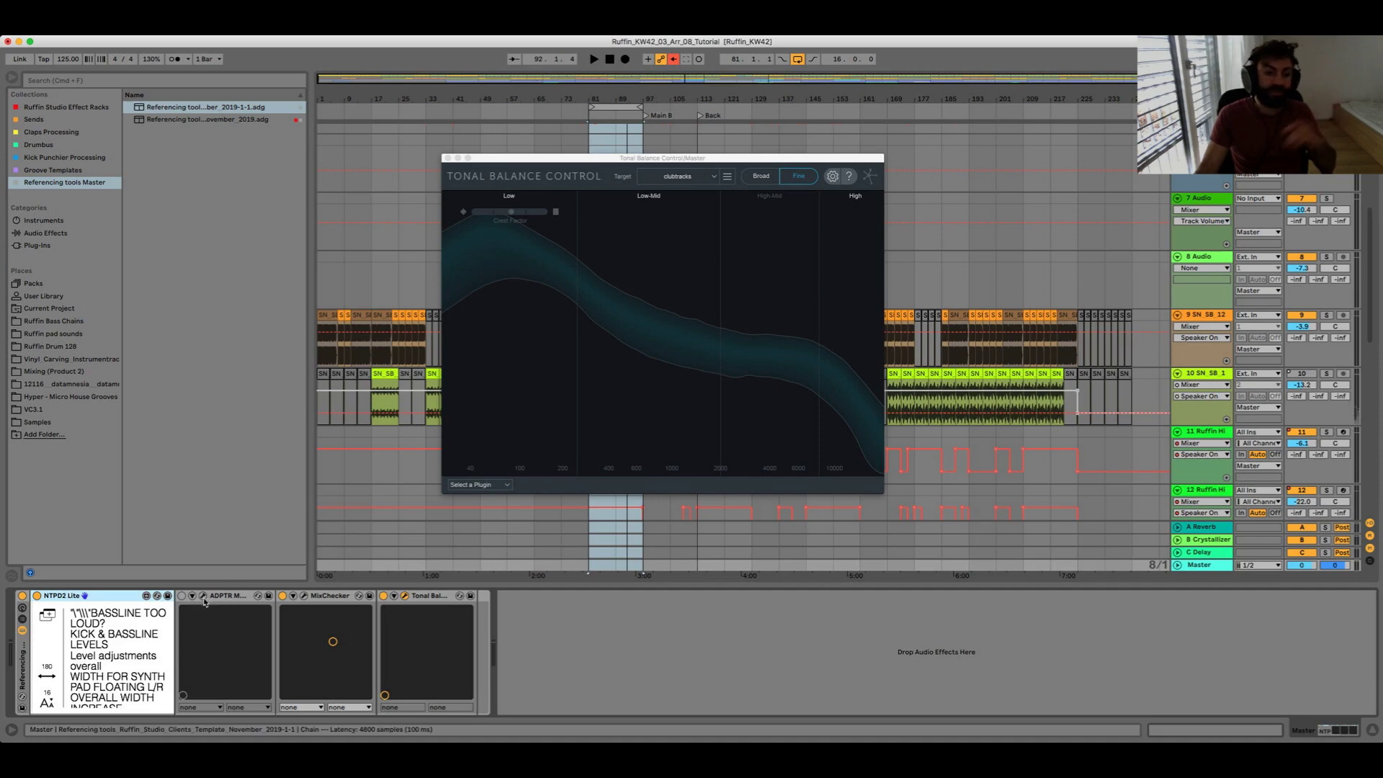
left_click(225, 601)
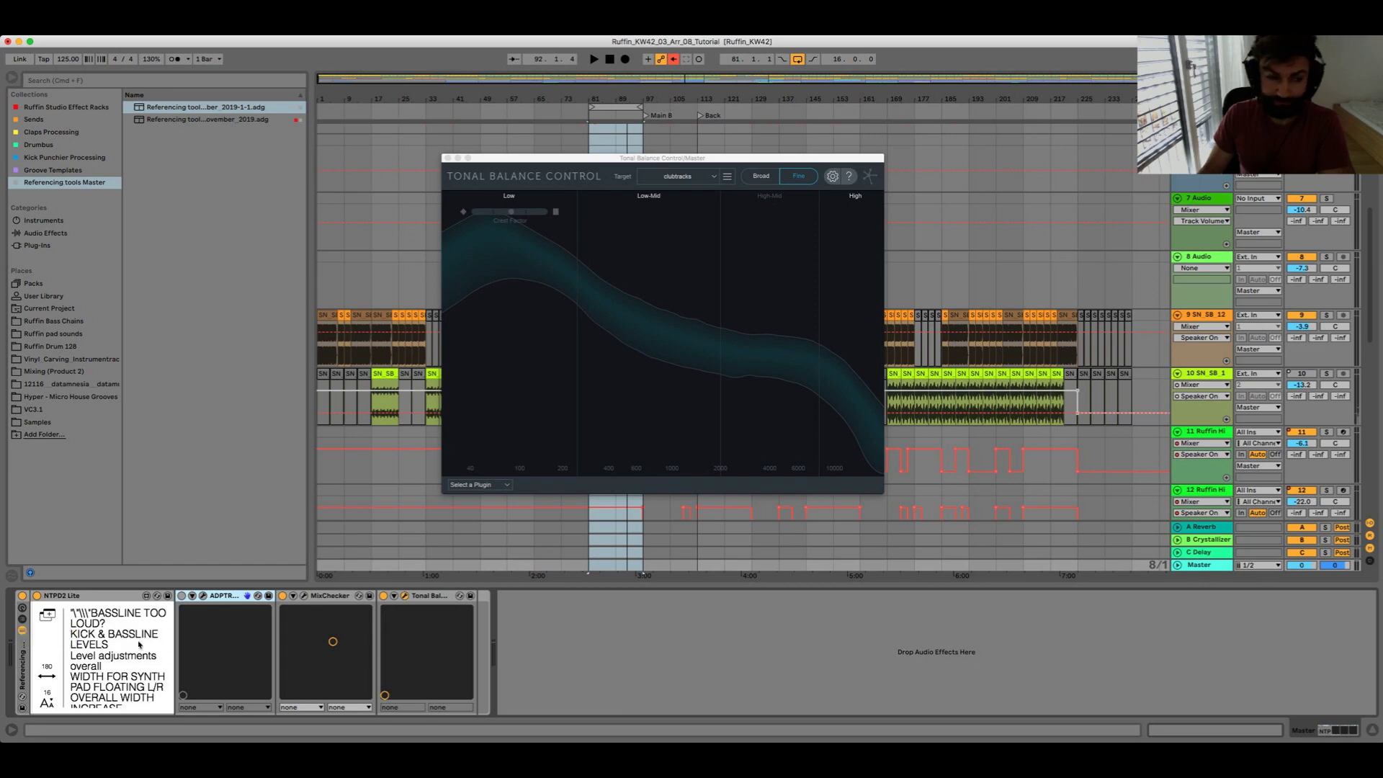
left_click(447, 158)
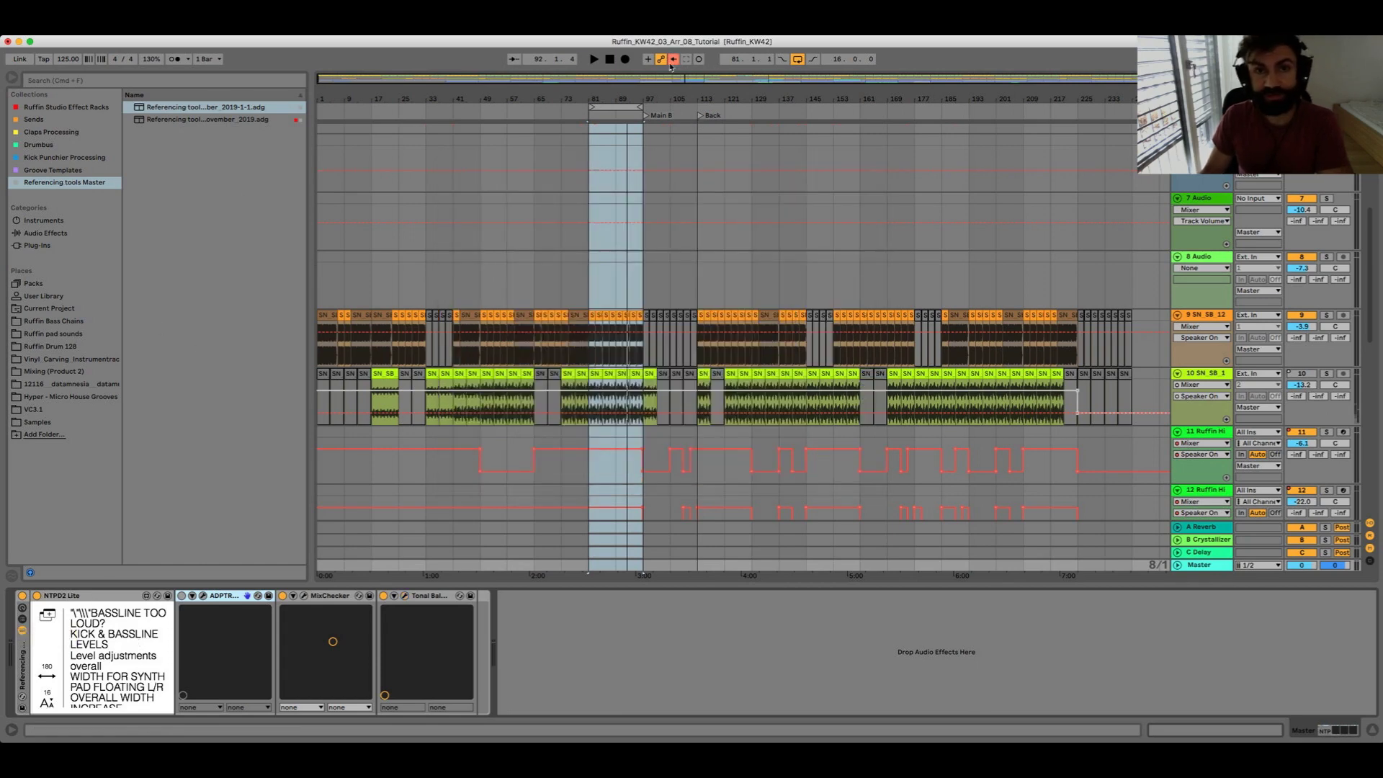